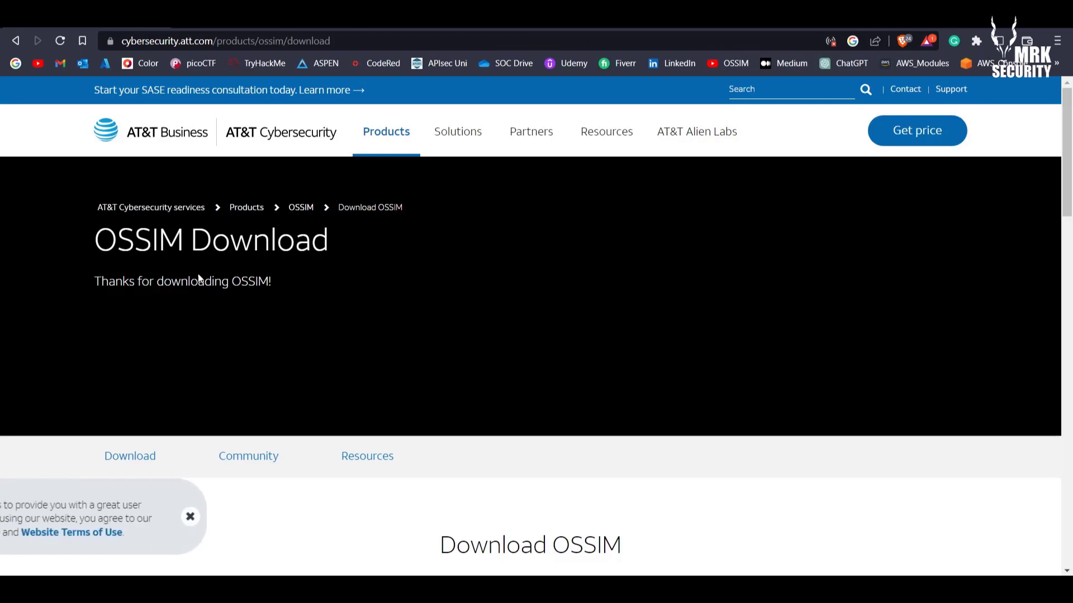
Start downloading AlienVault_OSSIM_64bits.iso from the Download ISO link on the OSSIM page
{"action": "left_click_drag", "start_coordinate": [116, 241], "coordinate": [426, 244]}
{"action": "scroll", "coordinate": [415, 351], "scroll_direction": "down", "scroll_amount": 5}
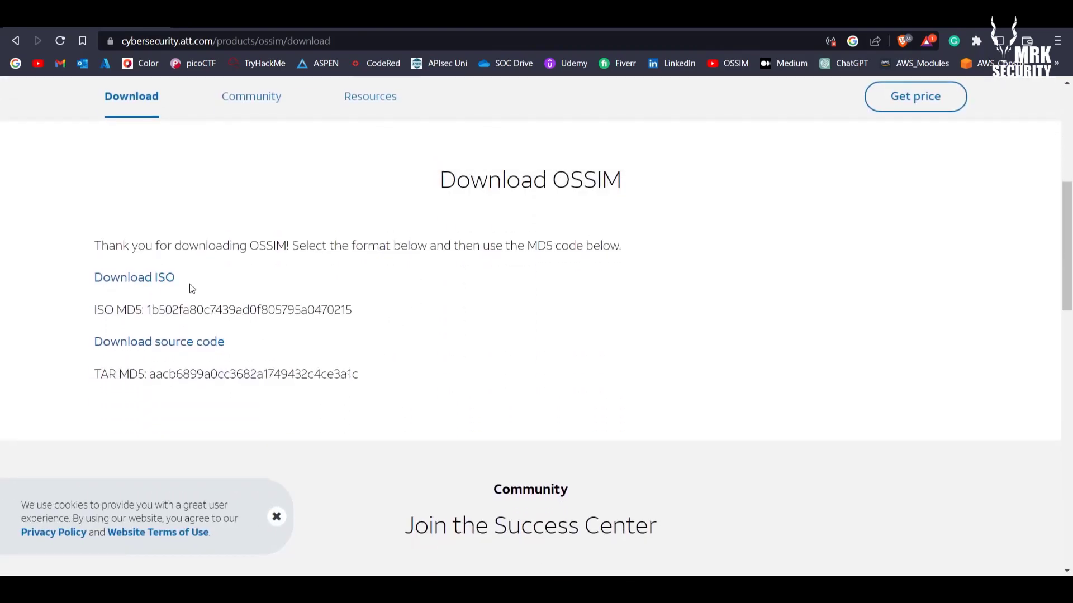
{"action": "left_click", "coordinate": [124, 279]}
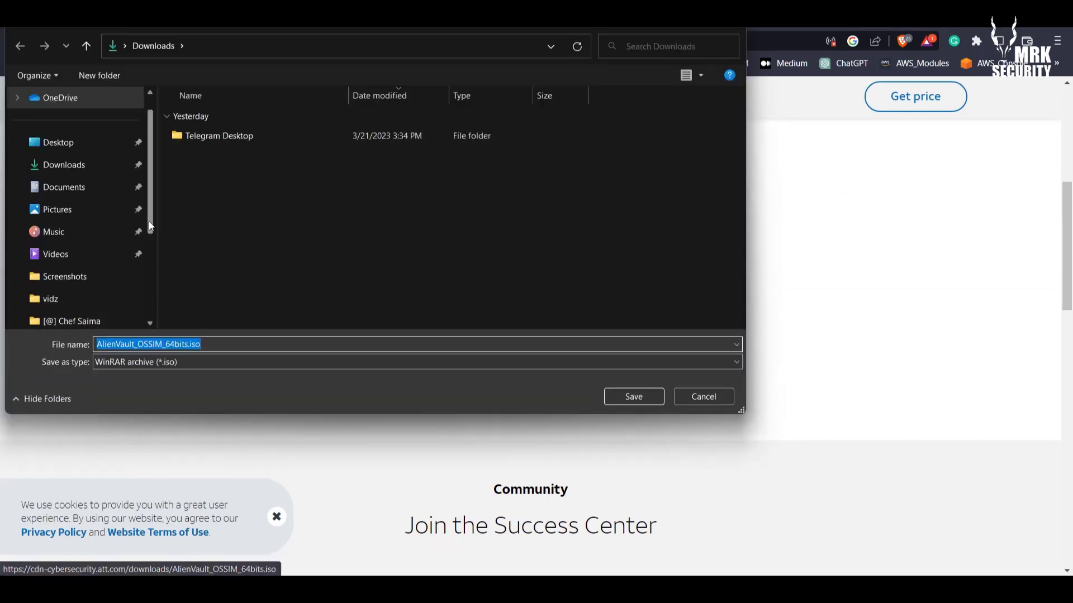
Browse the save dialog to D:\OperatingSystems\[-] VM Operating Systems ISO, where the ISO already exists
{"action": "left_click_drag", "start_coordinate": [150, 223], "coordinate": [152, 306]}
{"action": "left_click", "coordinate": [98, 260]}
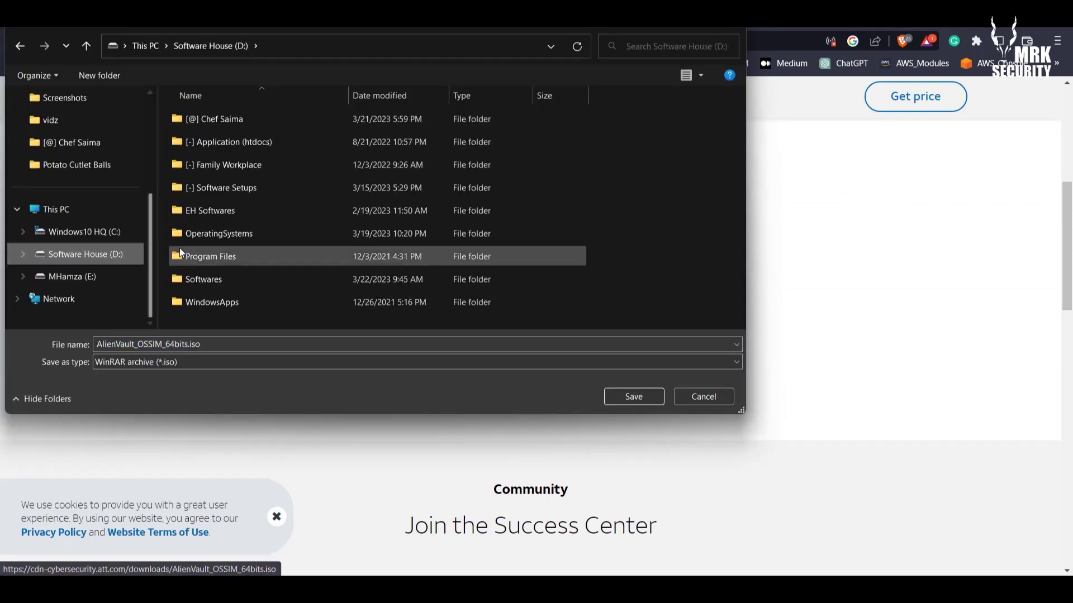
{"action": "double_click", "coordinate": [214, 279]}
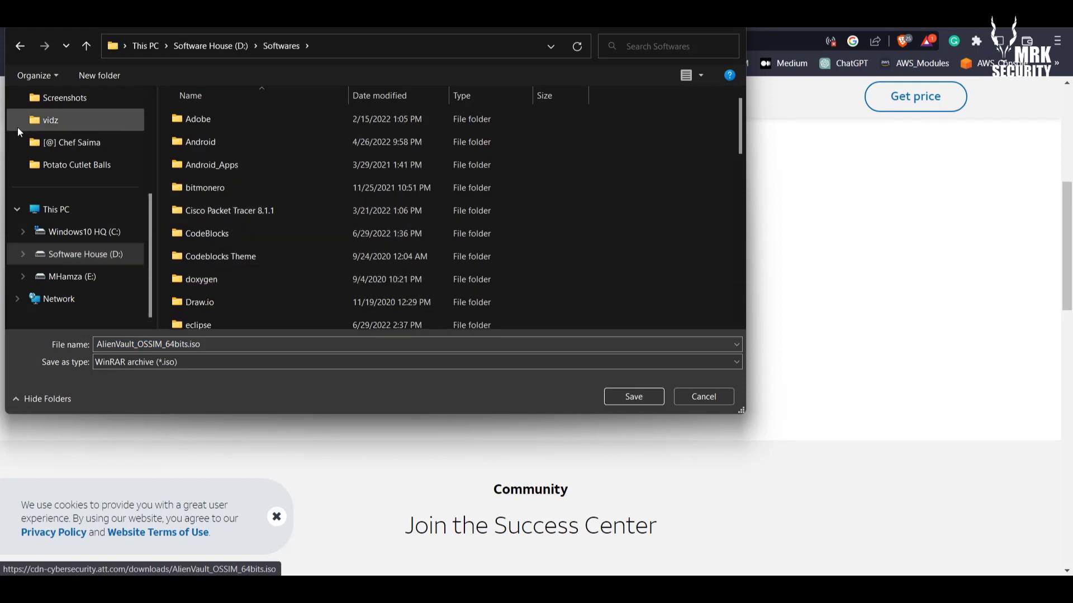
{"action": "left_click", "coordinate": [20, 46]}
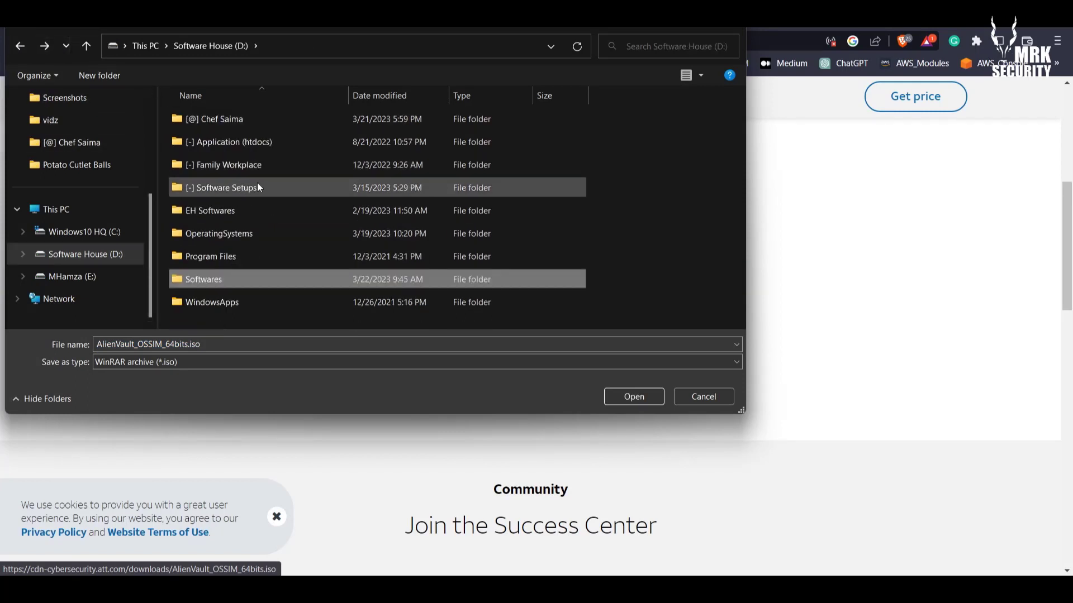
{"action": "left_click", "coordinate": [257, 231]}
{"action": "double_click", "coordinate": [257, 231]}
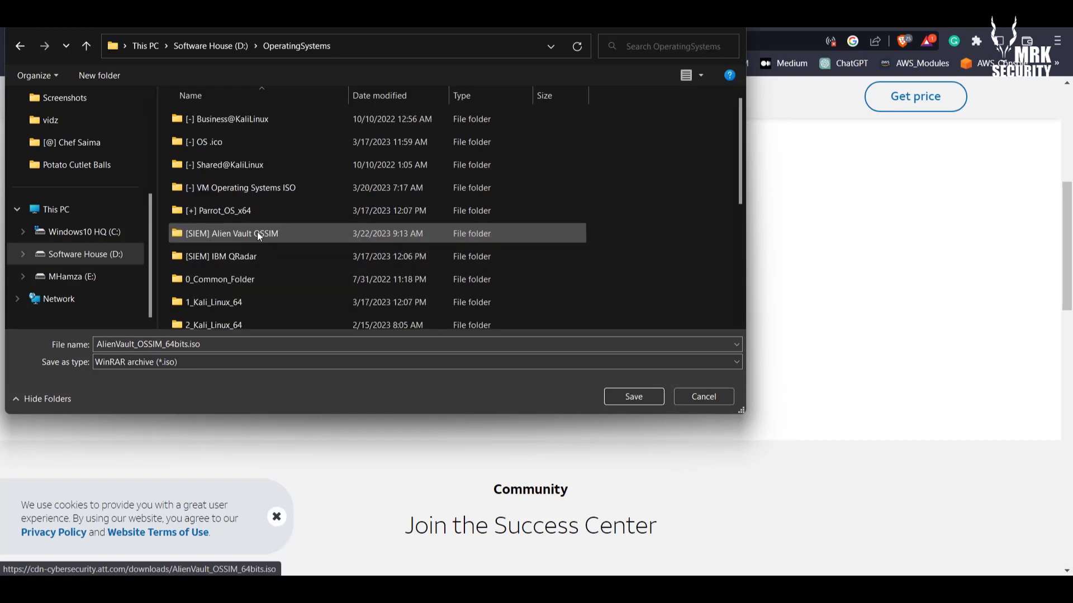
{"action": "double_click", "coordinate": [247, 186]}
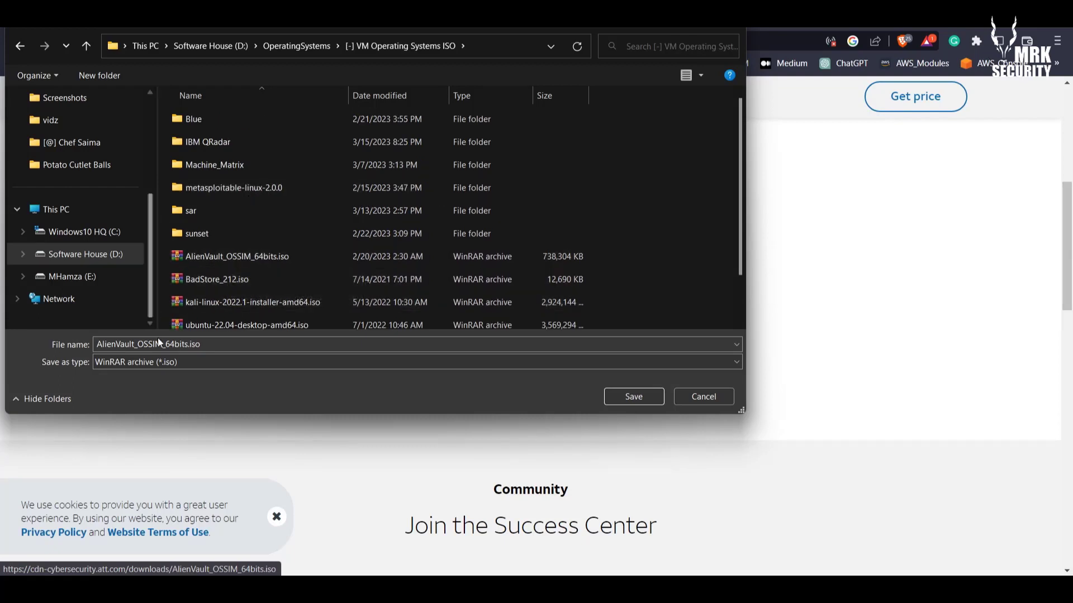
Cancel saving the duplicate ISO and close Chrome
{"action": "left_click_drag", "start_coordinate": [213, 345], "coordinate": [67, 340]}
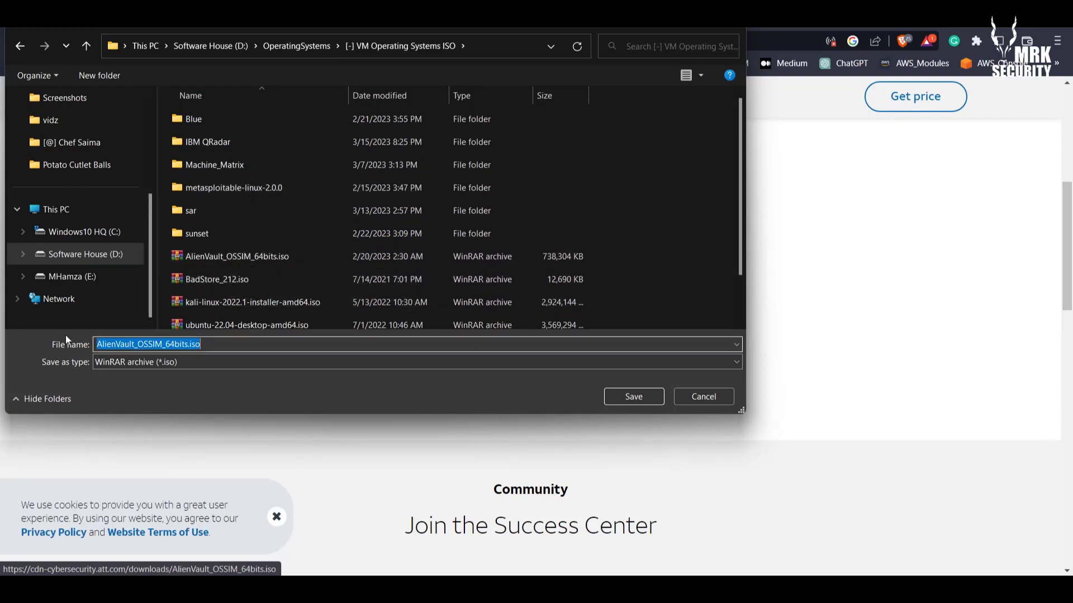
{"action": "left_click", "coordinate": [704, 397]}
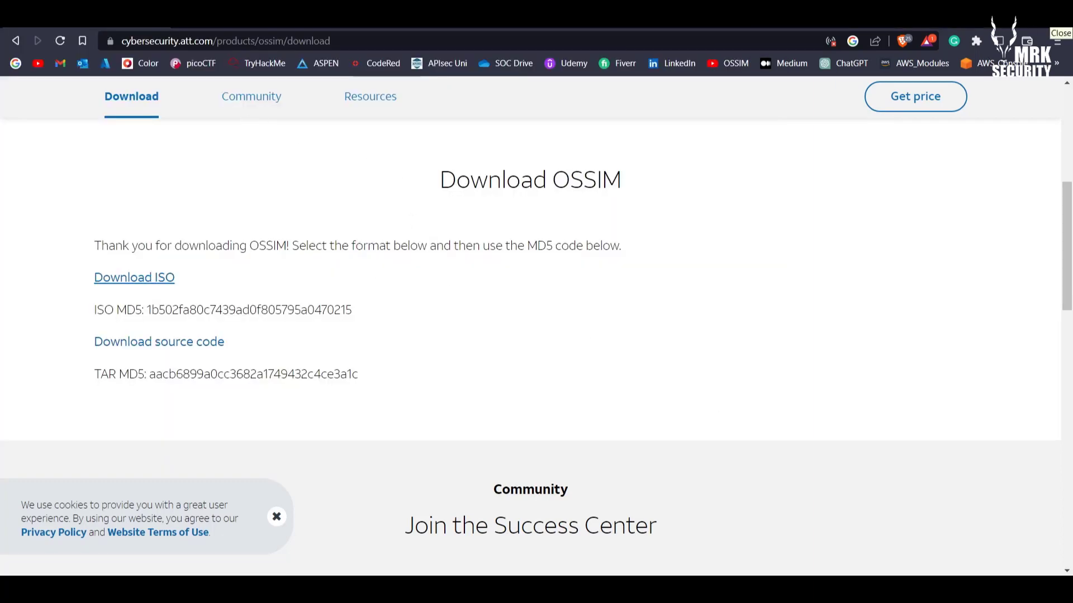
{"action": "left_click", "coordinate": [1061, 29]}
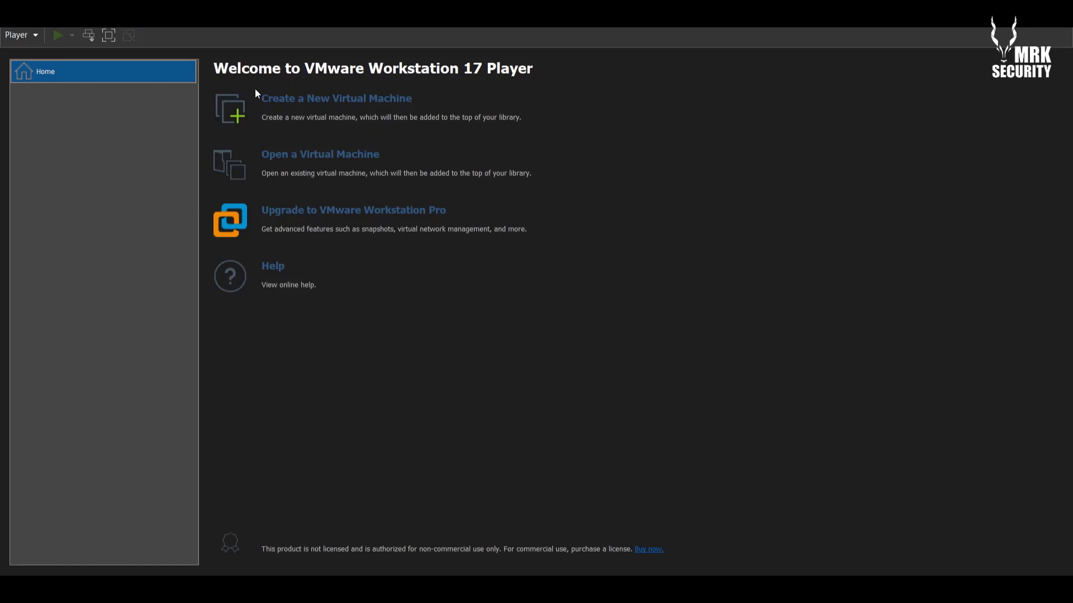
Start a new VM using AlienVault_OSSIM_64bits.iso from VM Operating Systems ISO as the installer image
{"action": "left_click", "coordinate": [306, 103]}
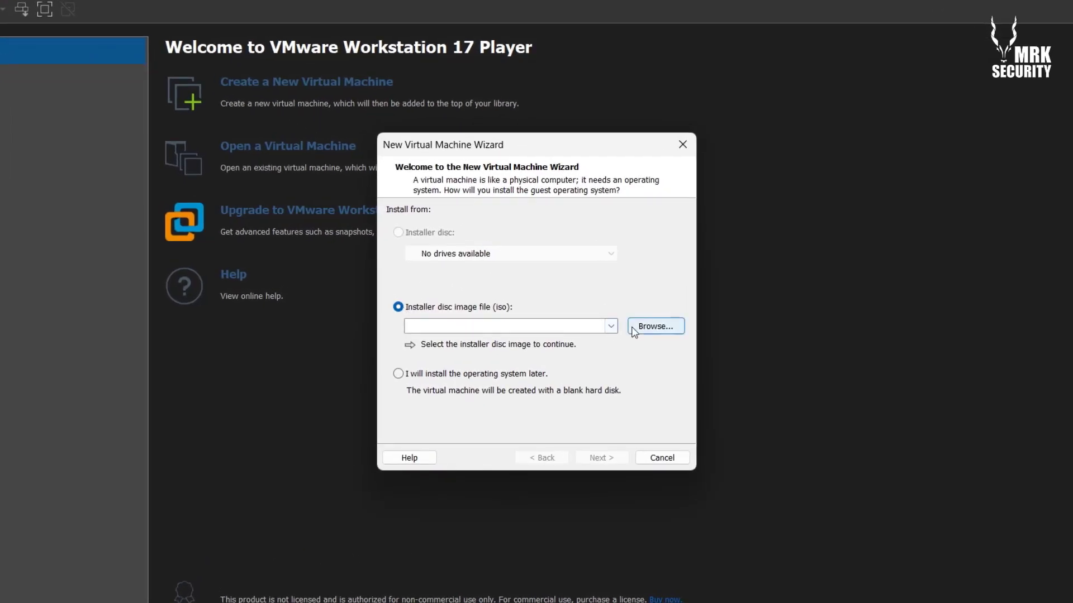
{"action": "left_click", "coordinate": [632, 329]}
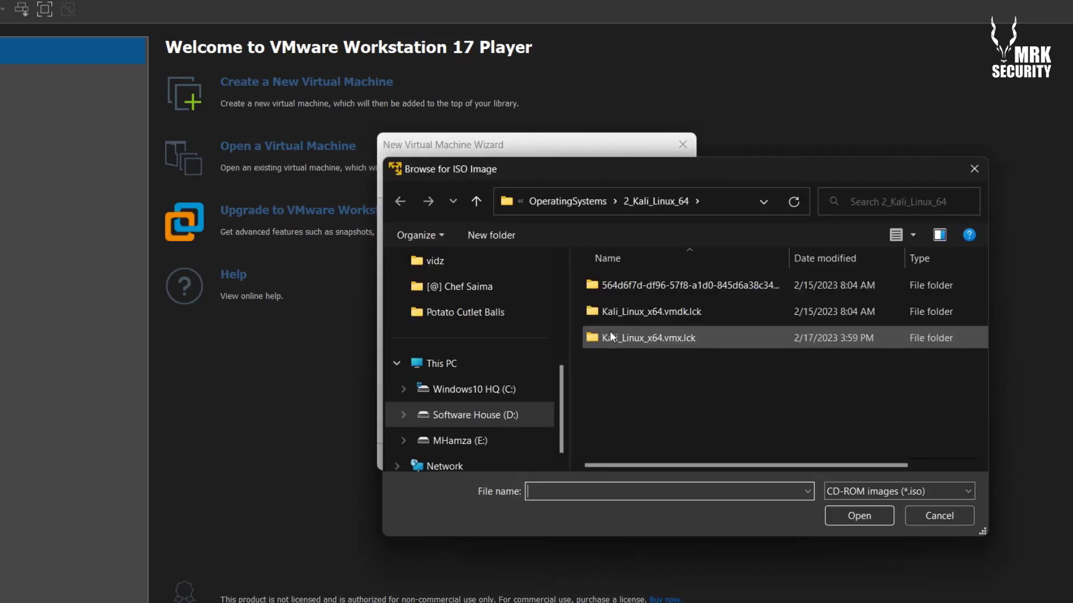
{"action": "left_click", "coordinate": [577, 202]}
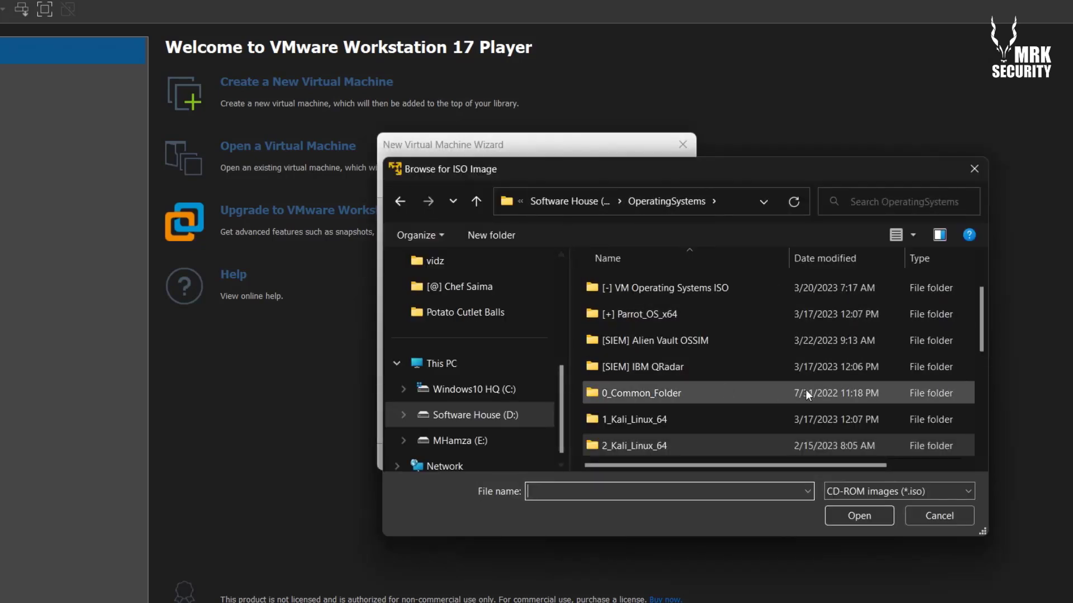
{"action": "double_click", "coordinate": [732, 344]}
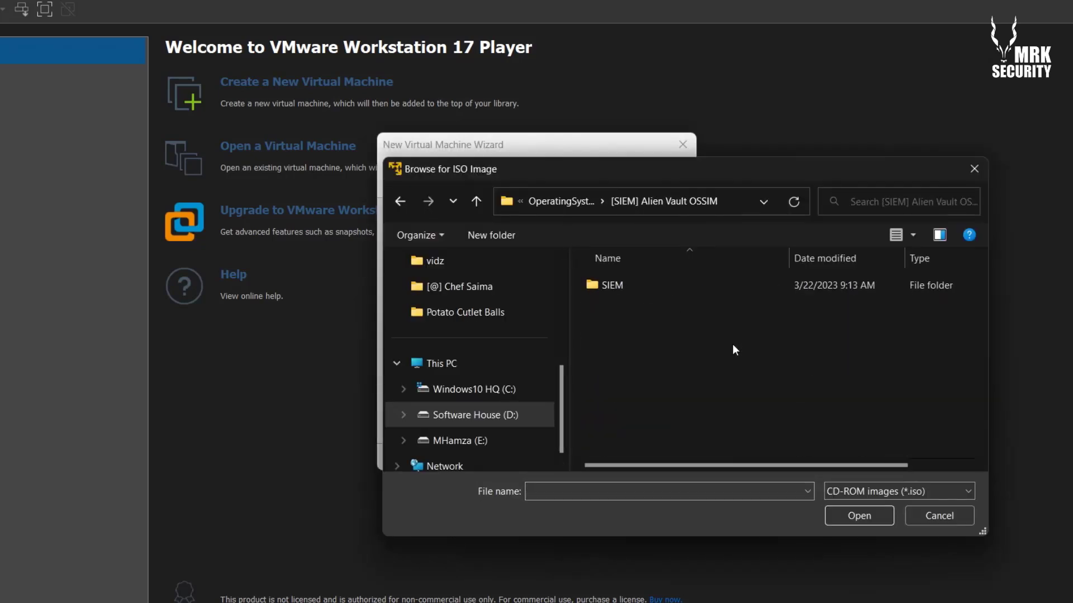
{"action": "left_click", "coordinate": [555, 200]}
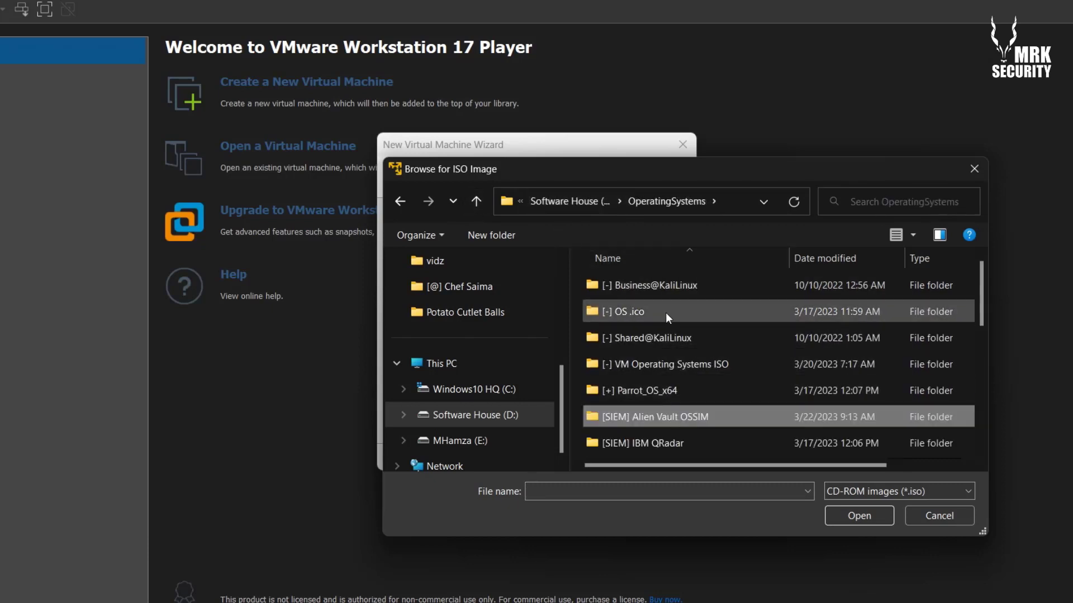
{"action": "left_click", "coordinate": [699, 370]}
{"action": "double_click", "coordinate": [699, 372]}
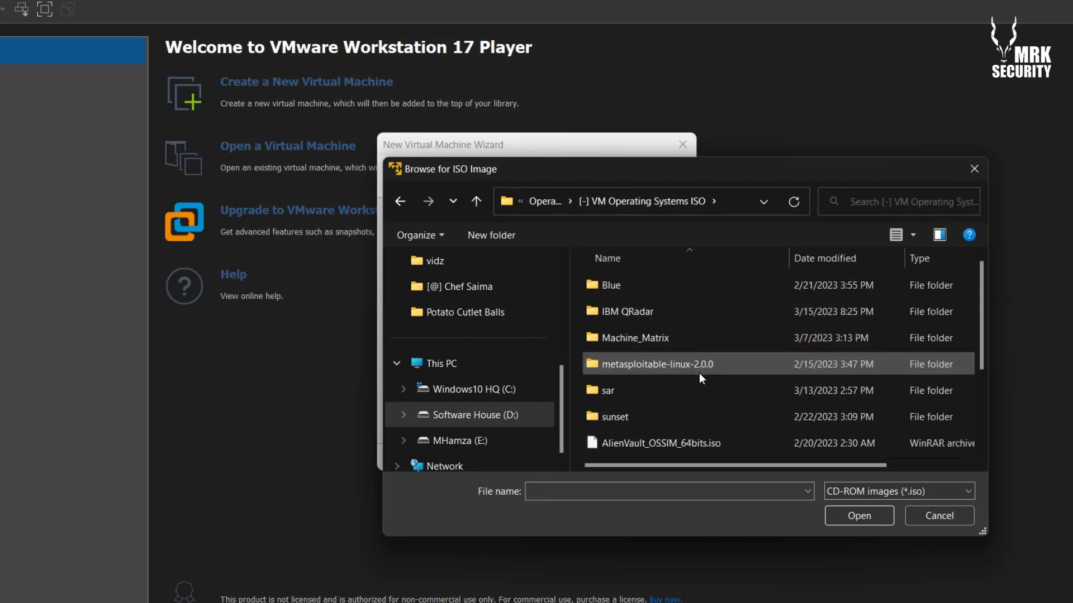
{"action": "left_click", "coordinate": [670, 442]}
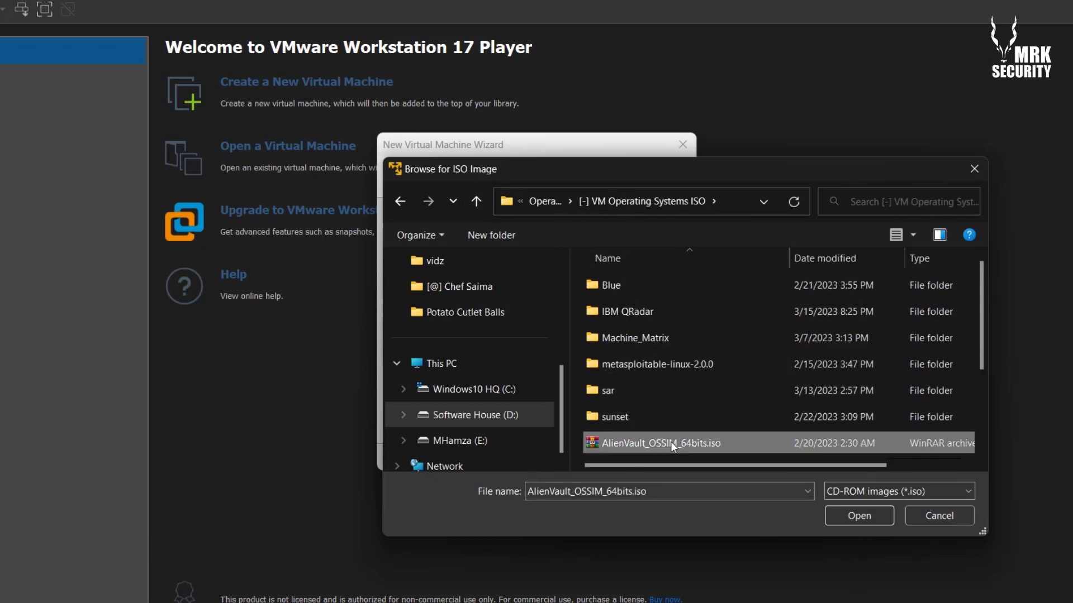
{"action": "left_click", "coordinate": [852, 516]}
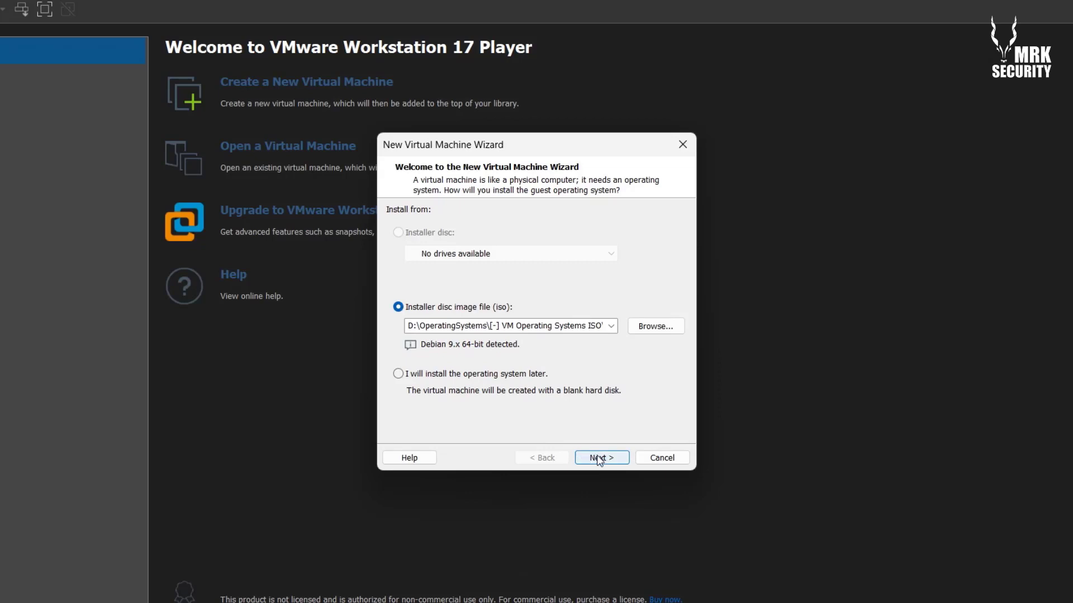
Name the VM 'AlienVault OSSIM' and browse for a location on the Software House (D:) drive
{"action": "left_click", "coordinate": [598, 458]}
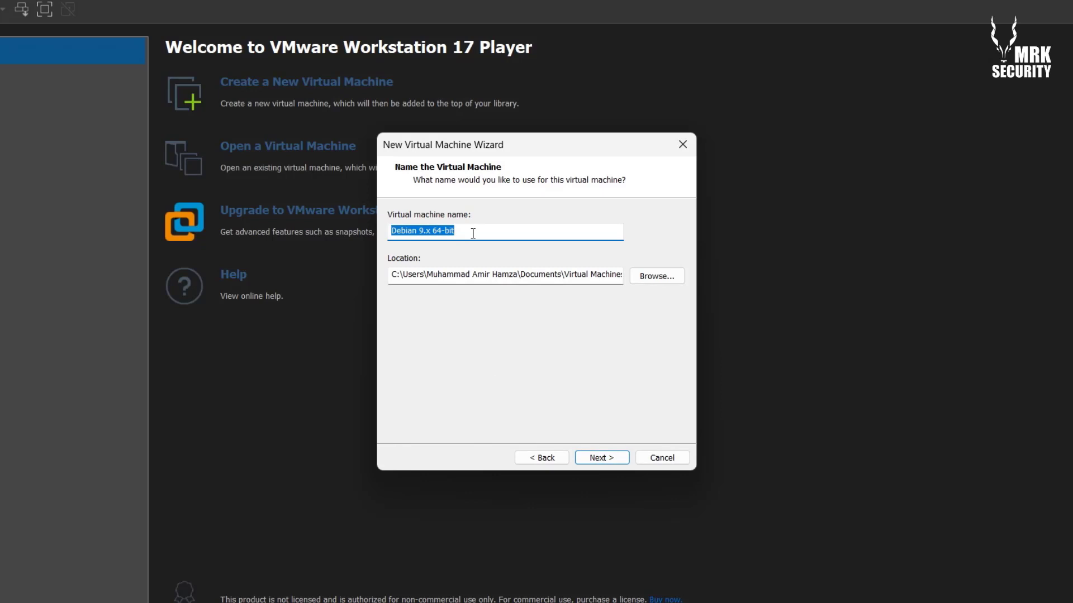
{"action": "type", "text": "Al"}
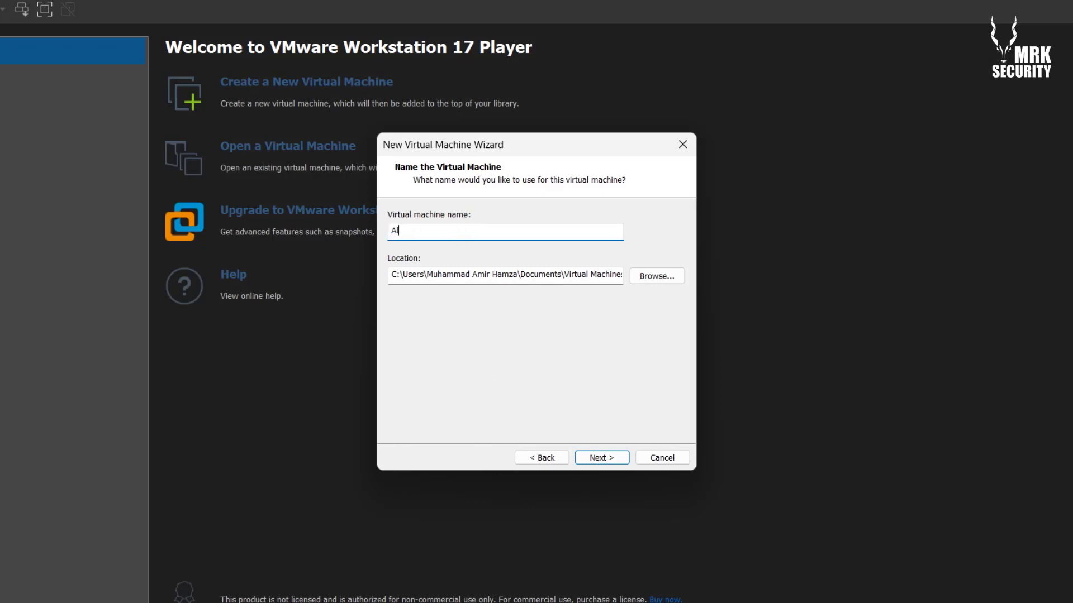
{"action": "type", "text": "ienVault OSSIM"}
{"action": "left_click", "coordinate": [655, 276]}
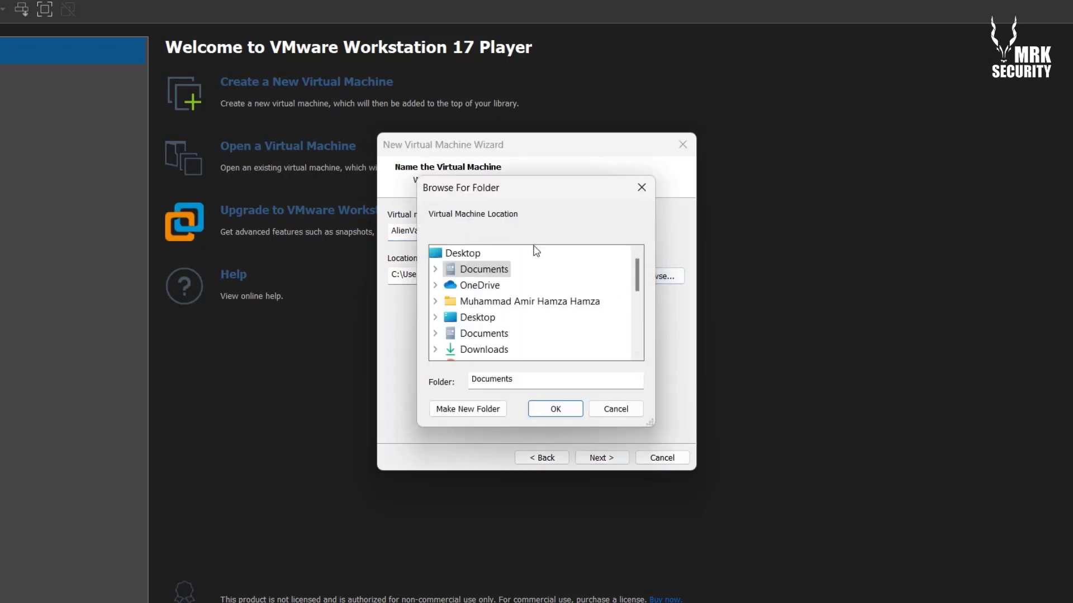
{"action": "mouse_move", "coordinate": [637, 285]}
{"action": "left_mouse_down"}
{"action": "mouse_move", "coordinate": [638, 357]}
{"action": "mouse_move", "coordinate": [635, 291]}
{"action": "left_mouse_up"}
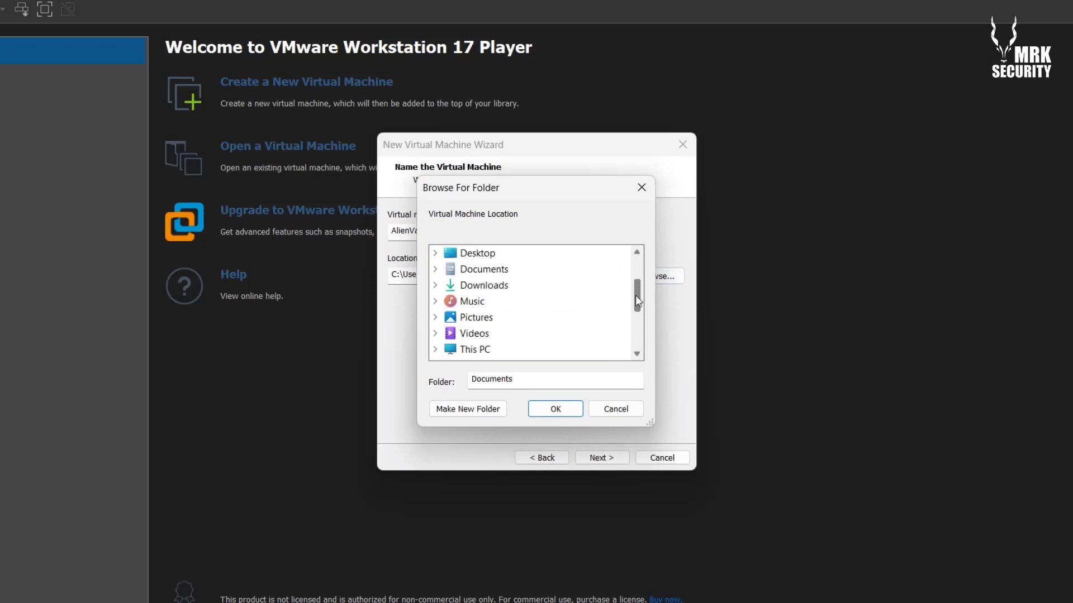
{"action": "double_click", "coordinate": [475, 349]}
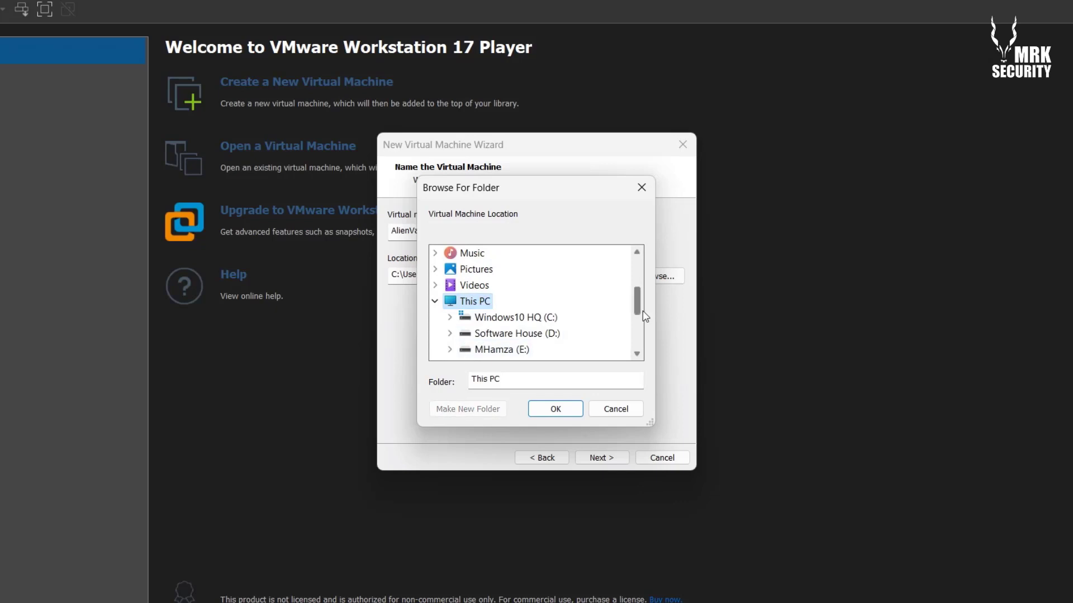
{"action": "scroll", "coordinate": [642, 317], "scroll_direction": "down", "scroll_amount": 1}
{"action": "double_click", "coordinate": [520, 302]}
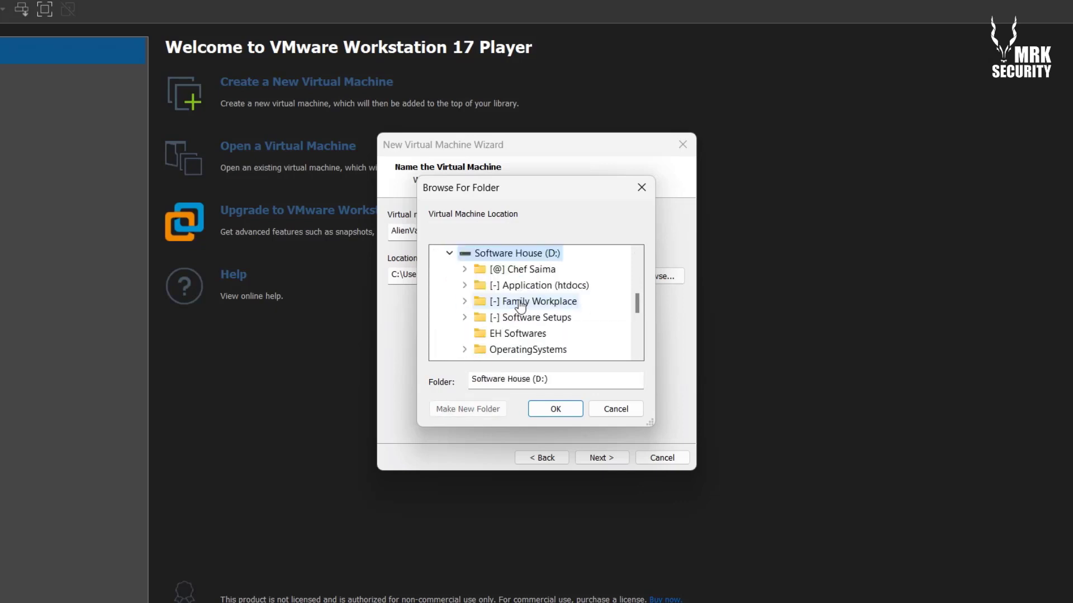
Create a new 'AlienVault OSSIM' folder under D:\OperatingSystems as the VM location and continue
{"action": "scroll", "coordinate": [637, 319], "scroll_direction": "down", "scroll_amount": 1}
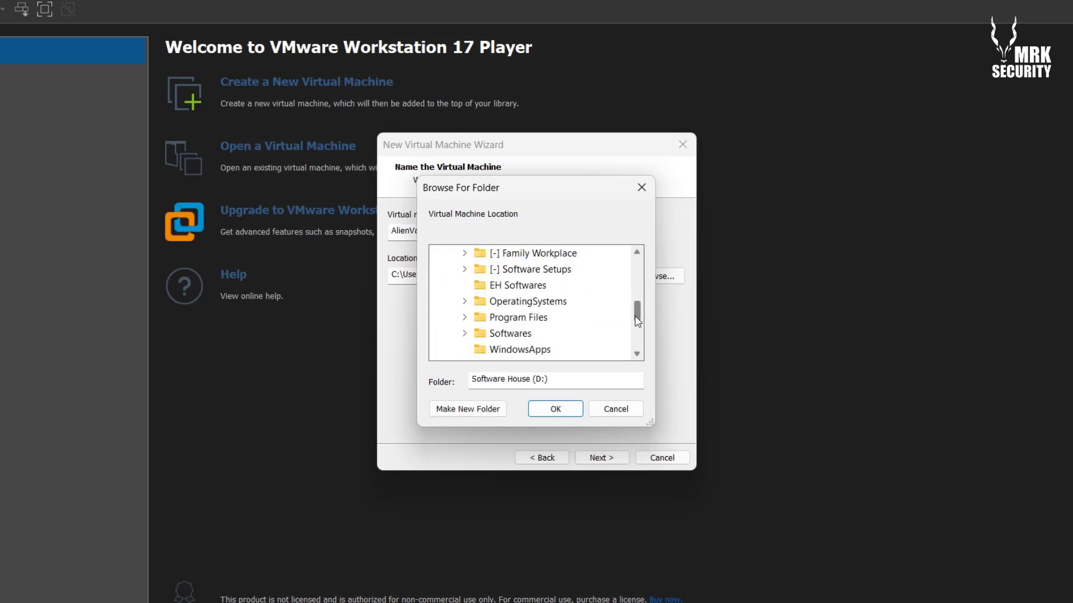
{"action": "left_click_drag", "start_coordinate": [635, 316], "coordinate": [635, 321]}
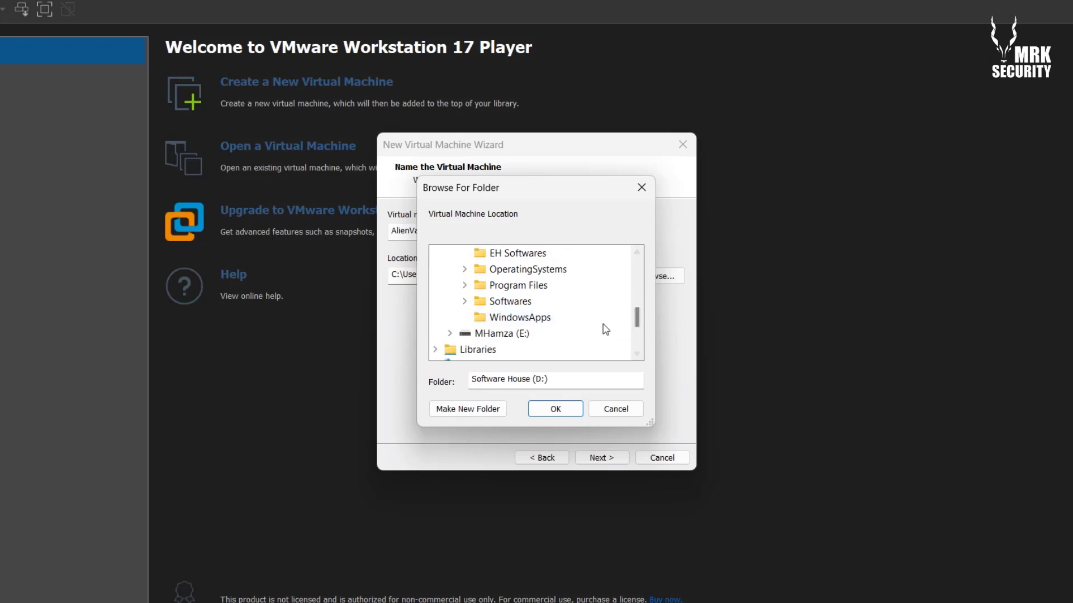
{"action": "left_click_drag", "start_coordinate": [559, 196], "coordinate": [524, 188]}
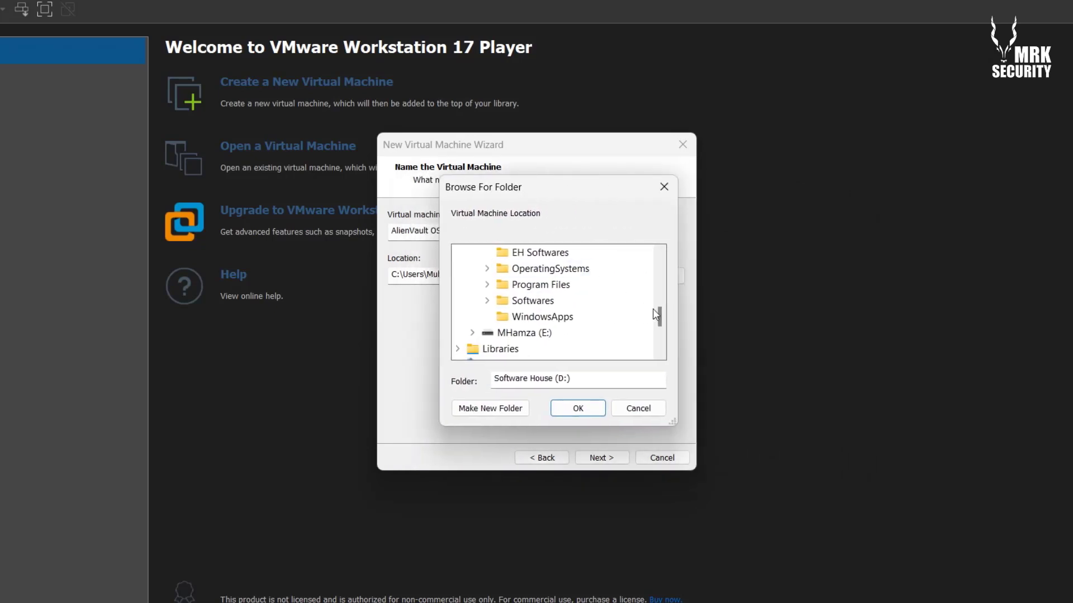
{"action": "left_click_drag", "start_coordinate": [660, 319], "coordinate": [661, 312]}
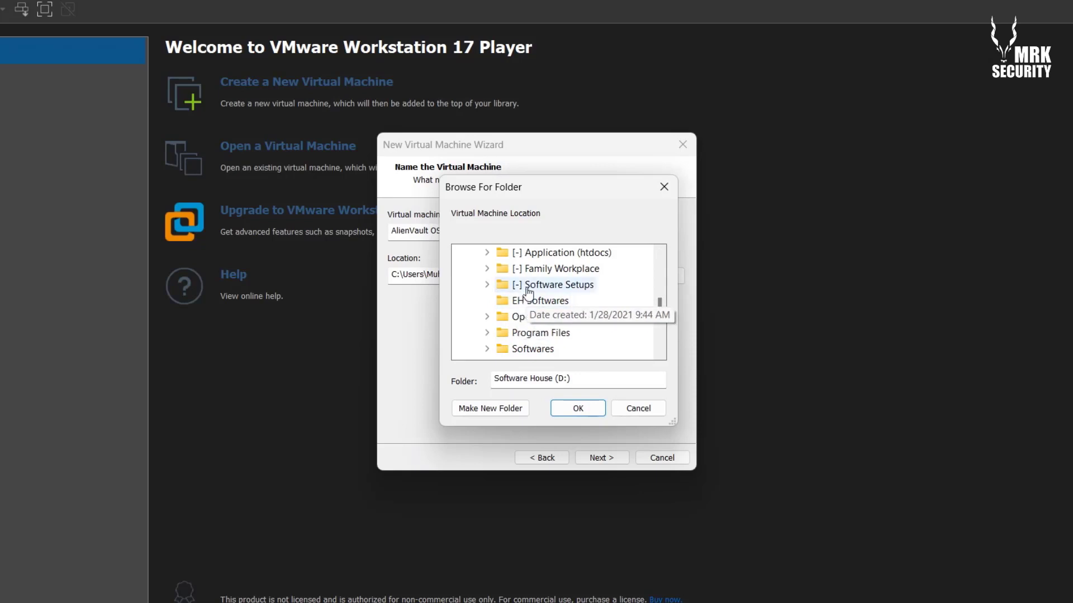
{"action": "left_click", "coordinate": [569, 321]}
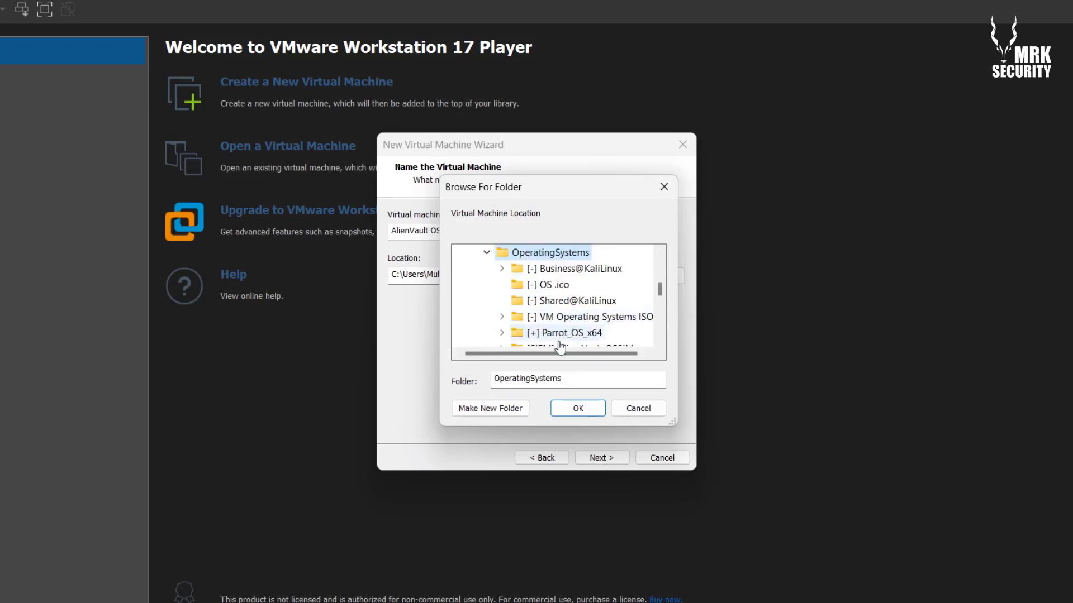
{"action": "left_click", "coordinate": [502, 411]}
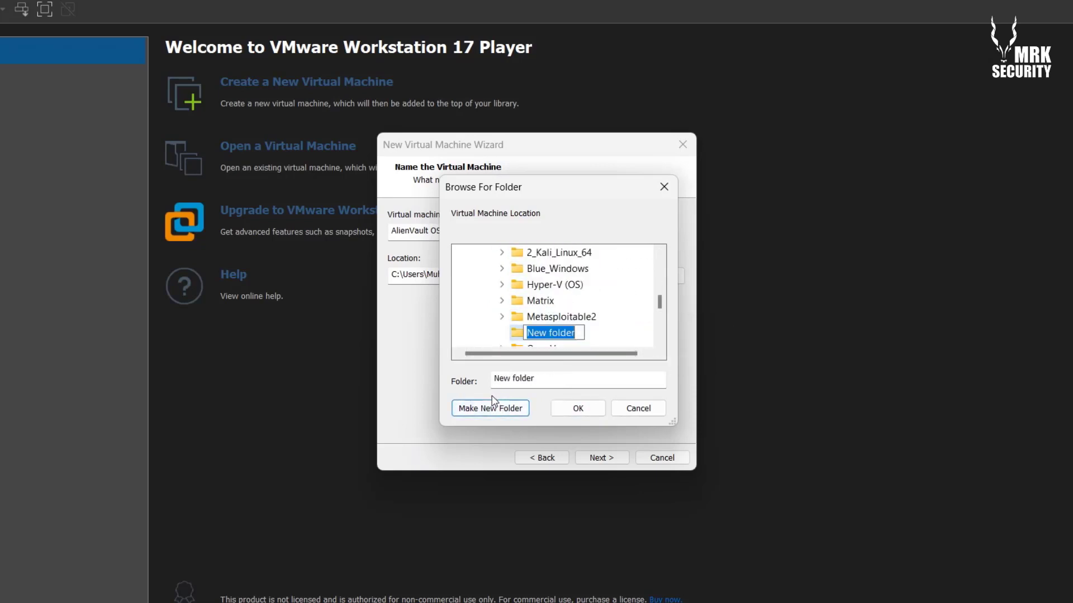
{"action": "type", "text": "Alien"}
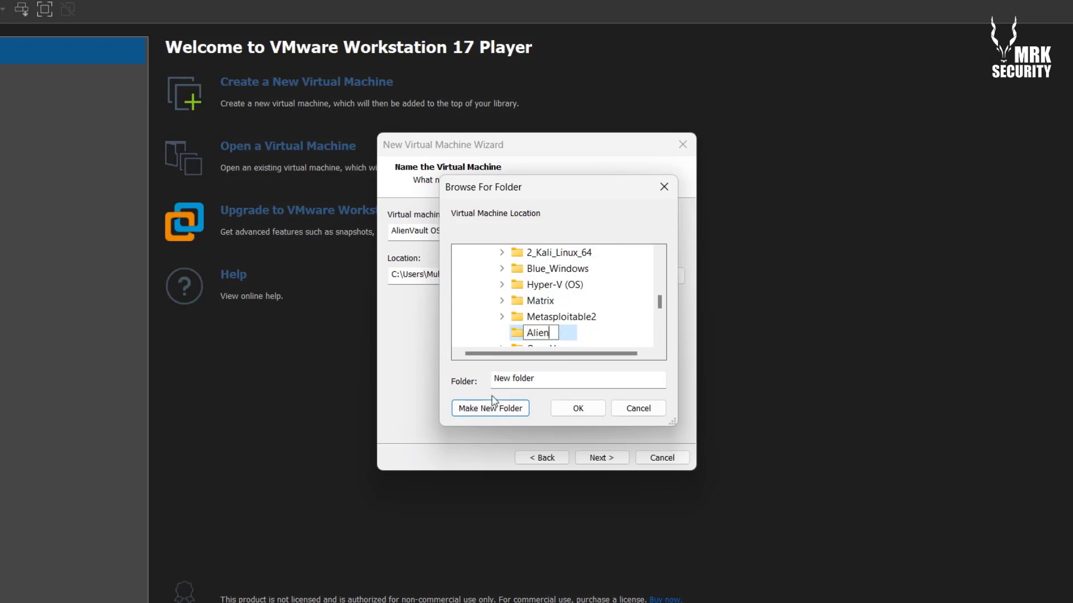
{"action": "type", "text": "Vault OSSIM"}
{"action": "key", "text": "Return"}
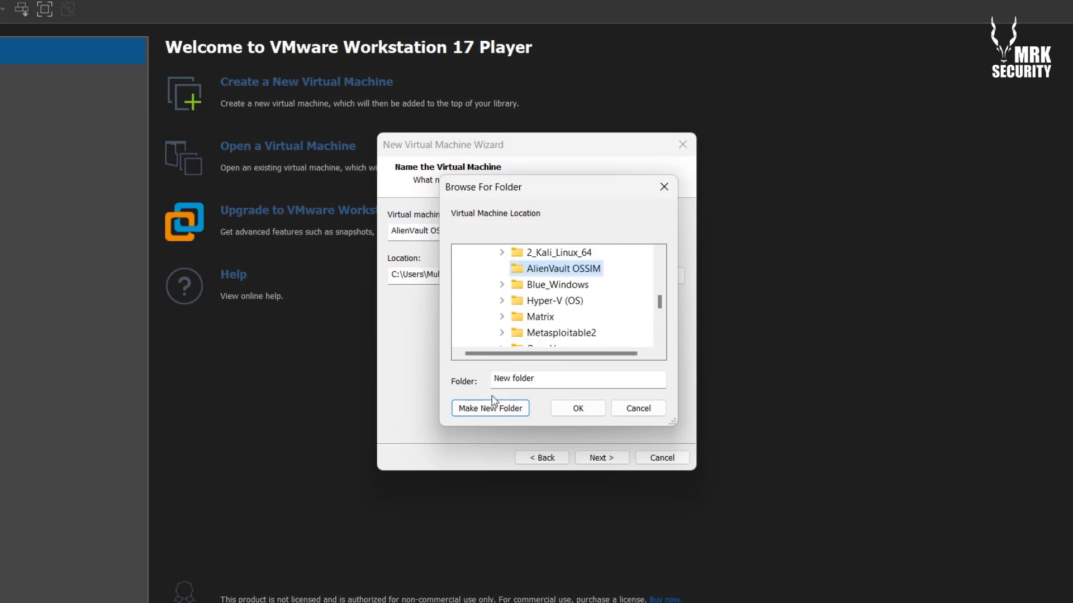
{"action": "key", "text": "Return"}
{"action": "left_click", "coordinate": [605, 465]}
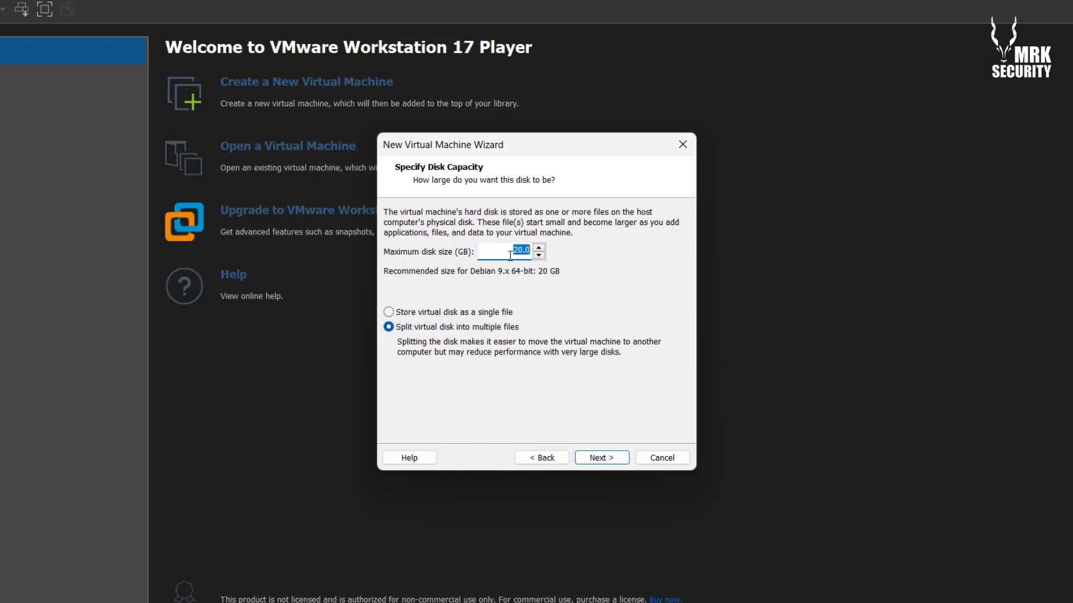
Set the maximum disk size to 40 GB, stored as a single file
{"action": "type", "text": "40.00"}
{"action": "left_click", "coordinate": [474, 311]}
{"action": "left_click", "coordinate": [597, 460]}
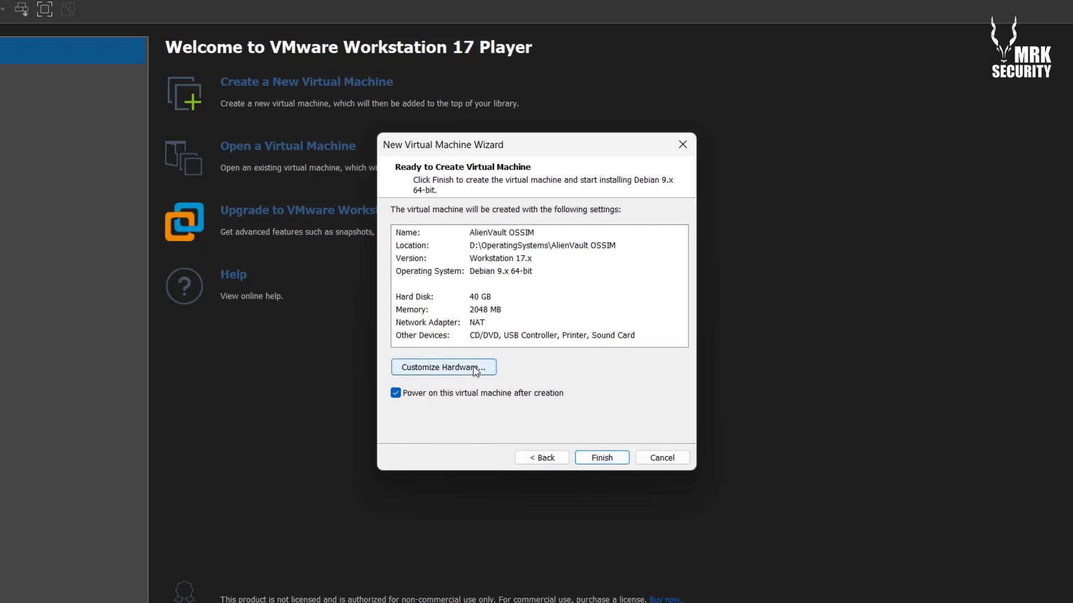
Raise the VM's memory from 2048 MB to 4096 MB in the hardware settings
{"action": "left_click", "coordinate": [489, 373]}
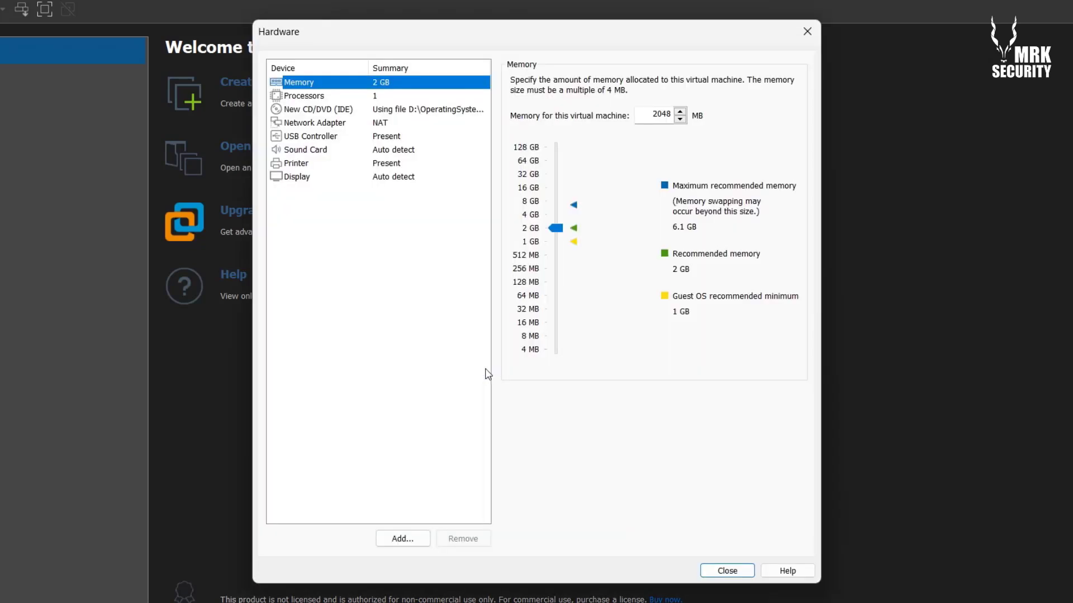
{"action": "left_click", "coordinate": [651, 114]}
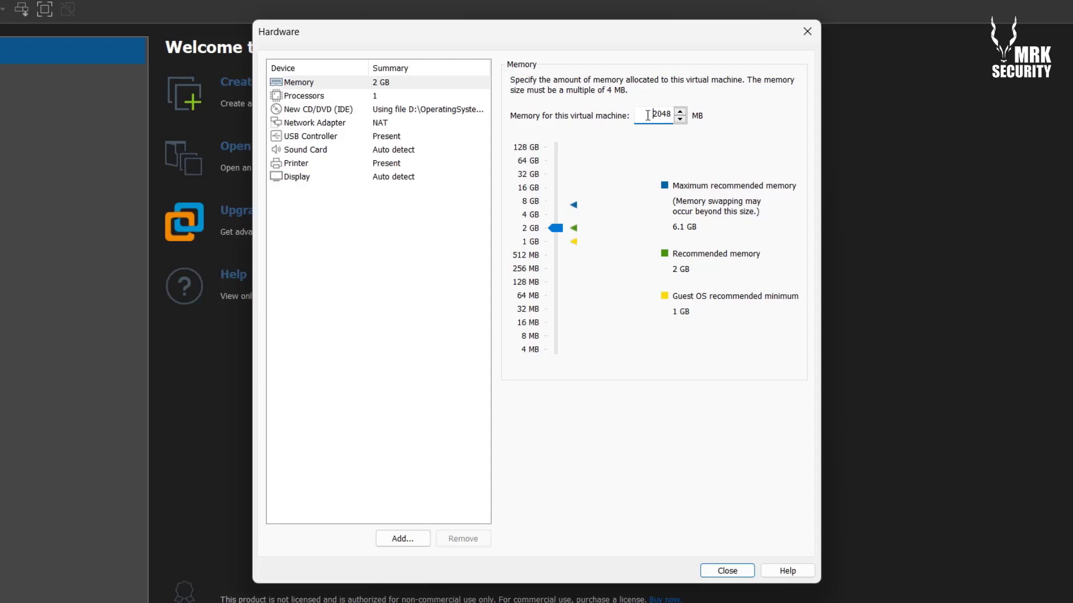
{"action": "left_click_drag", "start_coordinate": [647, 115], "coordinate": [675, 115]}
{"action": "type", "text": "4096"}
{"action": "left_click_drag", "start_coordinate": [650, 113], "coordinate": [684, 115]}
Set the processor core count to 2 and review the CD/DVD and network adapter settings
{"action": "left_click", "coordinate": [341, 97]}
{"action": "left_click", "coordinate": [645, 81]}
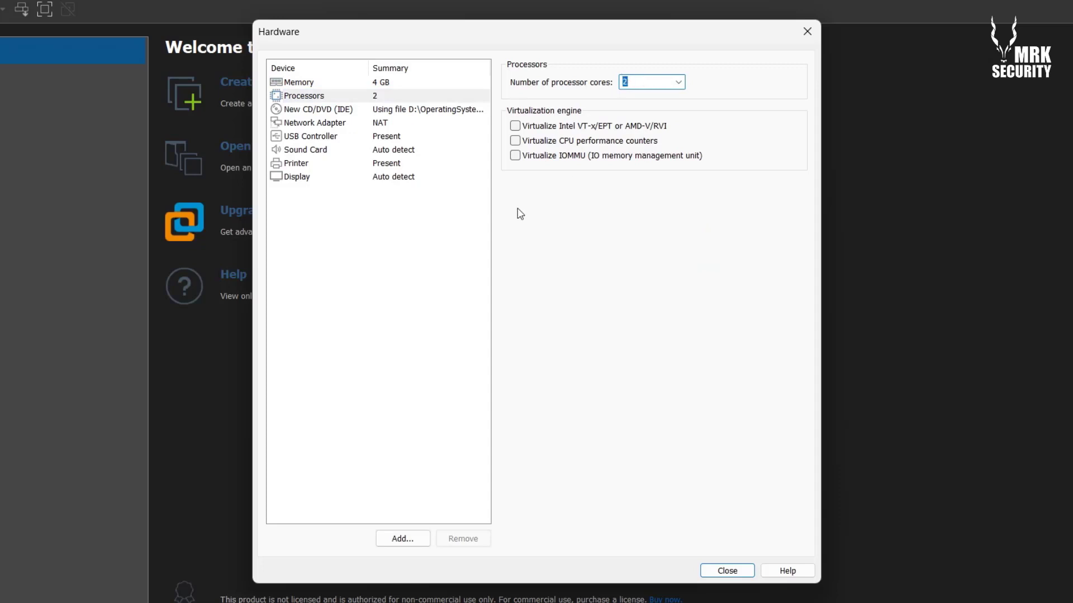
{"action": "left_click", "coordinate": [321, 110]}
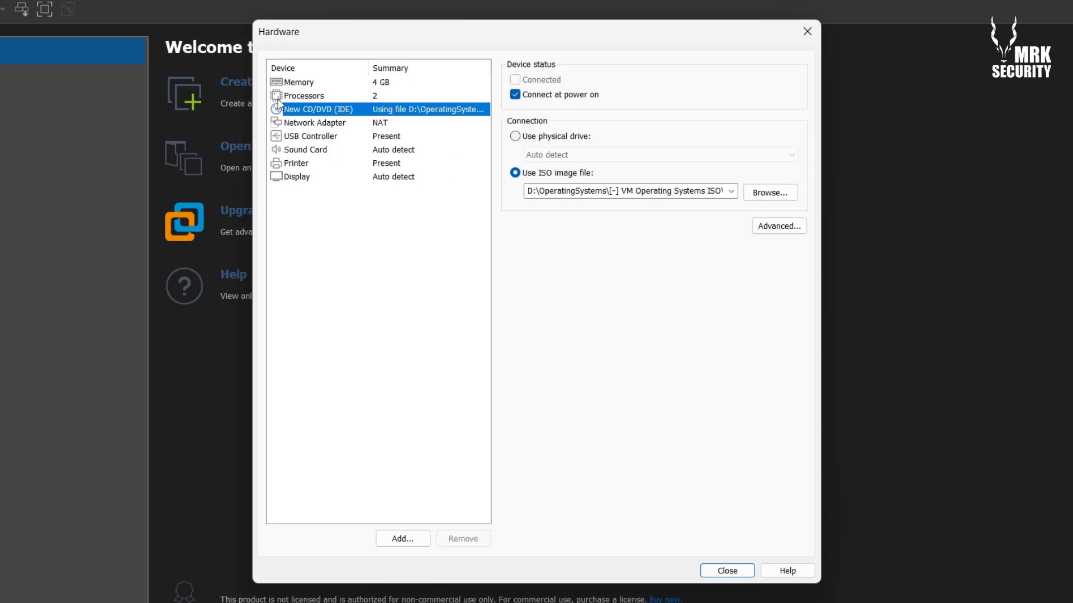
{"action": "left_click", "coordinate": [297, 126]}
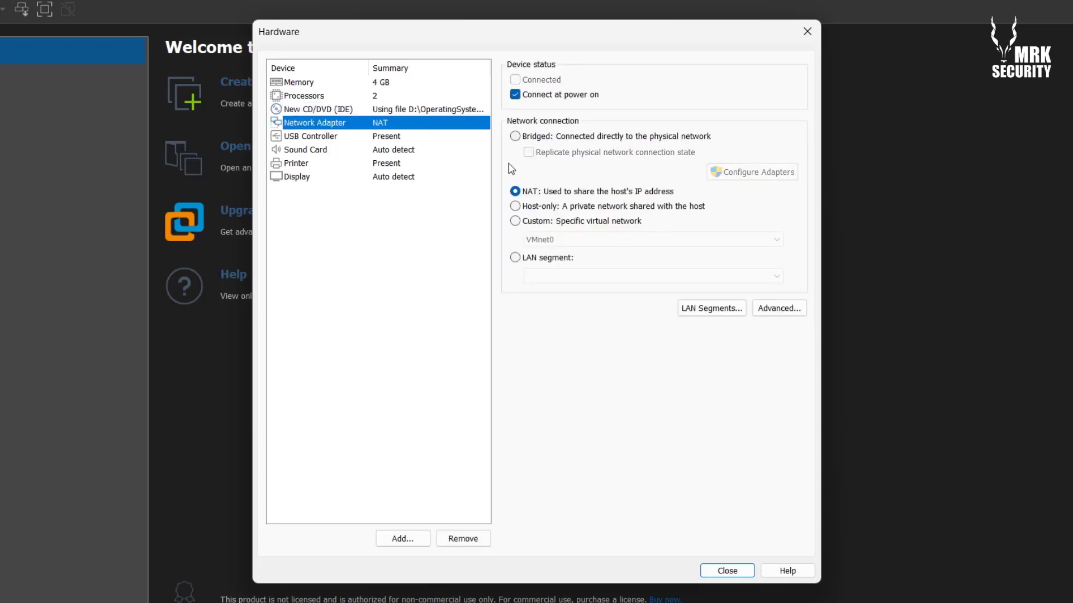
Switch the network adapter to Bridged and look over the USB, sound and printer settings
{"action": "left_click", "coordinate": [515, 137]}
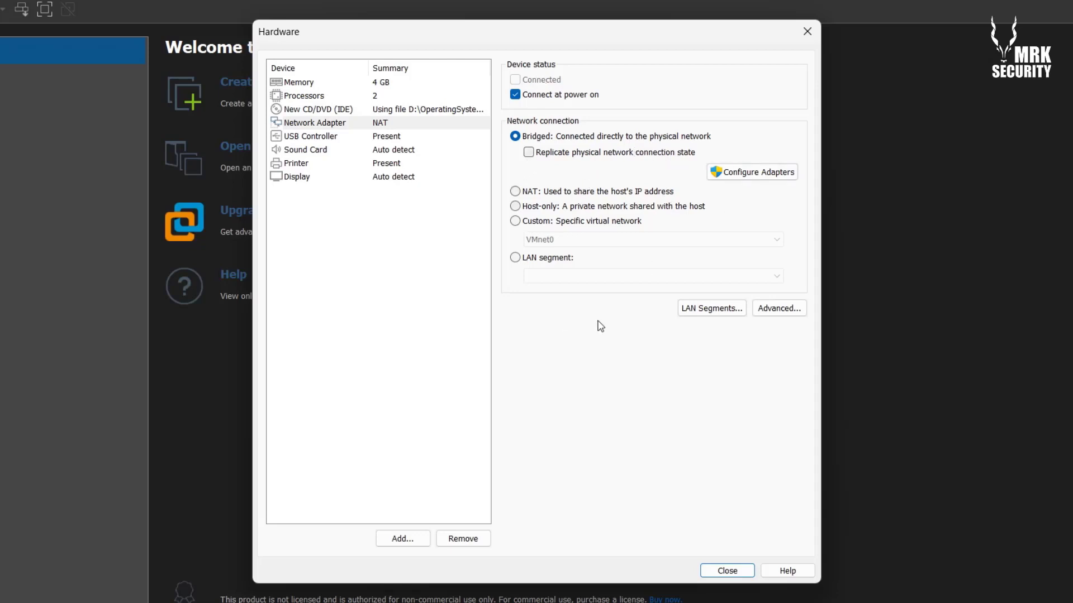
{"action": "left_click", "coordinate": [286, 136]}
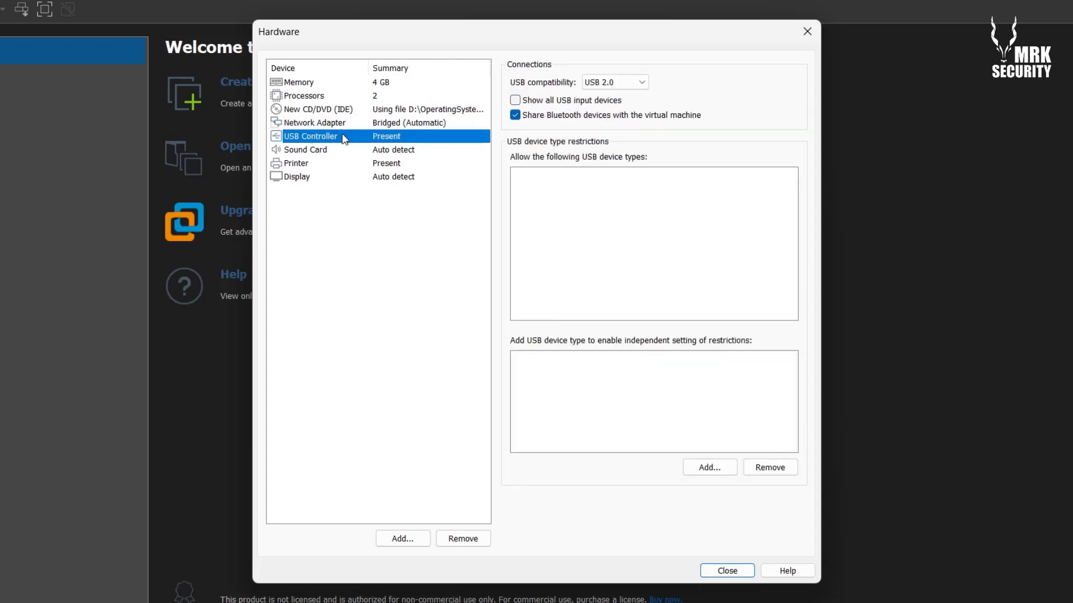
{"action": "left_click", "coordinate": [307, 151]}
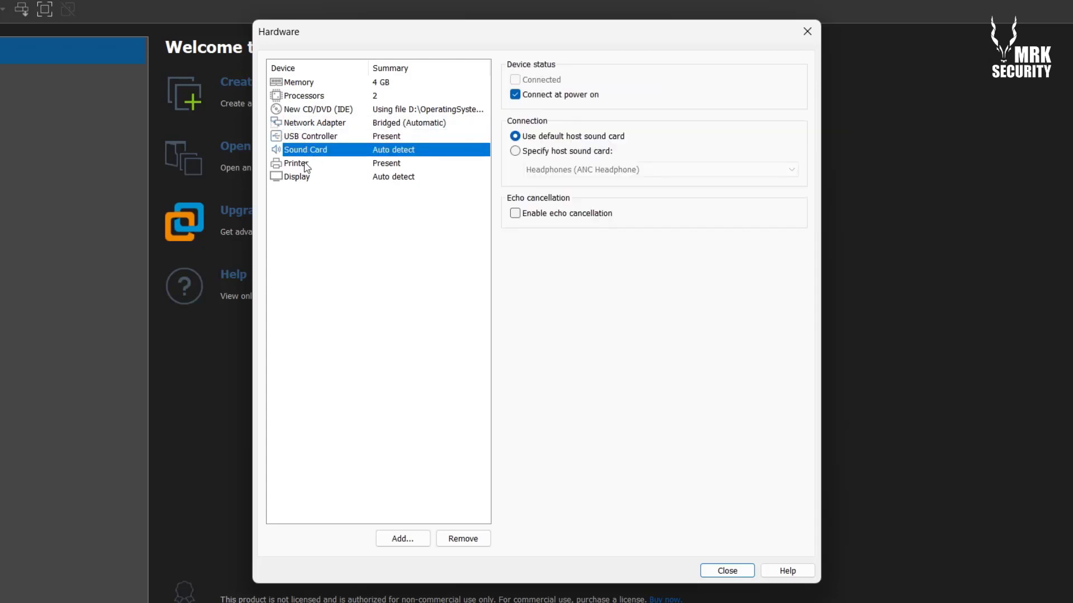
{"action": "left_click", "coordinate": [304, 163]}
{"action": "left_click", "coordinate": [315, 138]}
{"action": "left_click", "coordinate": [322, 122]}
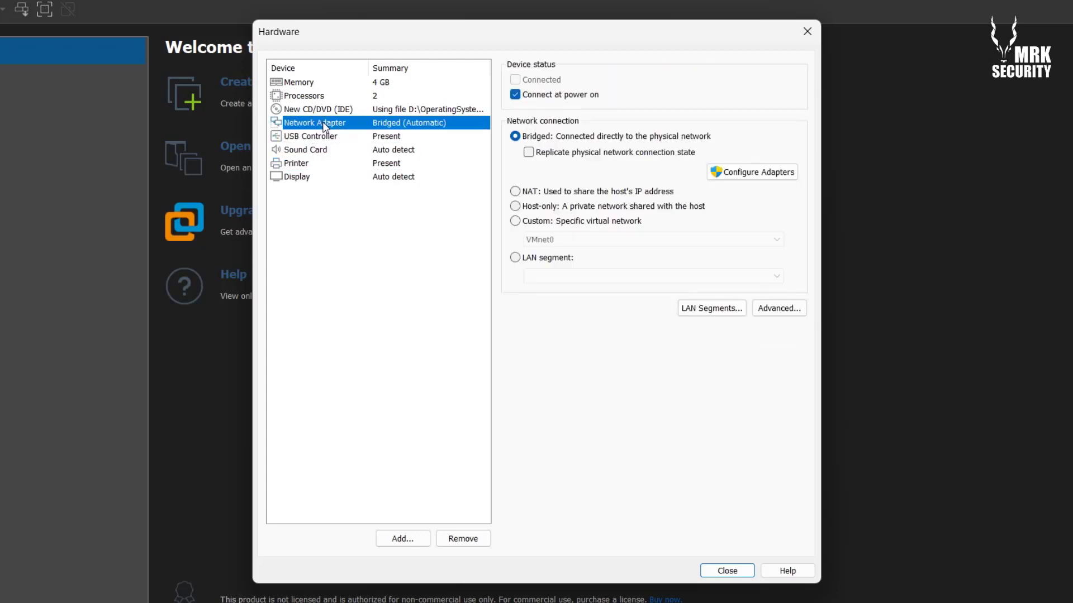
Bridge only to the Realtek 802.11ac wireless adapter, unchecking all six others, and close settings
{"action": "left_click", "coordinate": [786, 174]}
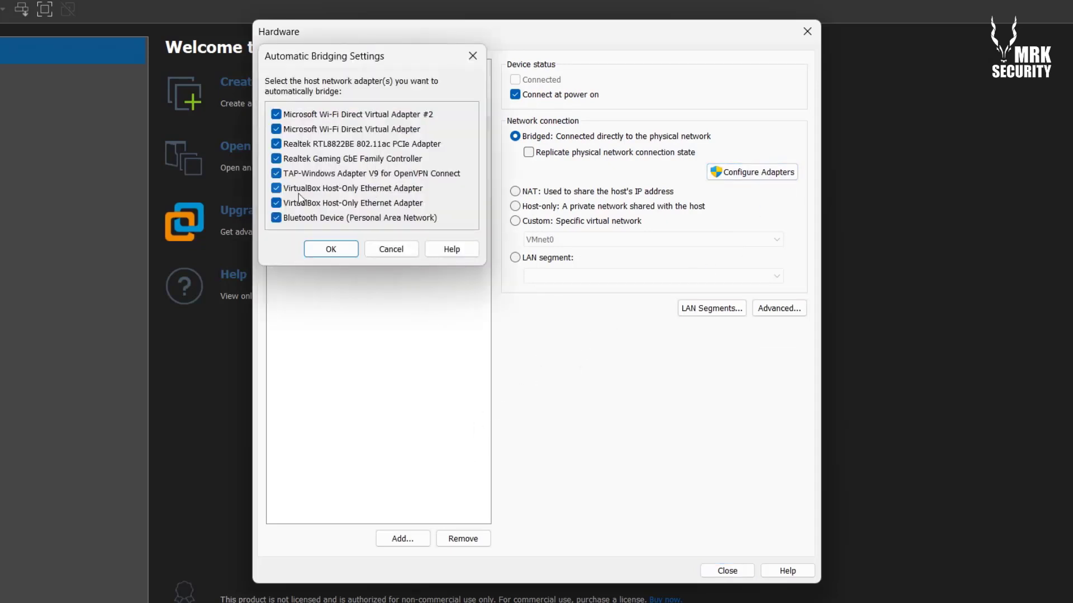
{"action": "left_click", "coordinate": [276, 115]}
{"action": "left_click", "coordinate": [276, 129]}
{"action": "left_click", "coordinate": [276, 159]}
{"action": "left_click", "coordinate": [276, 173]}
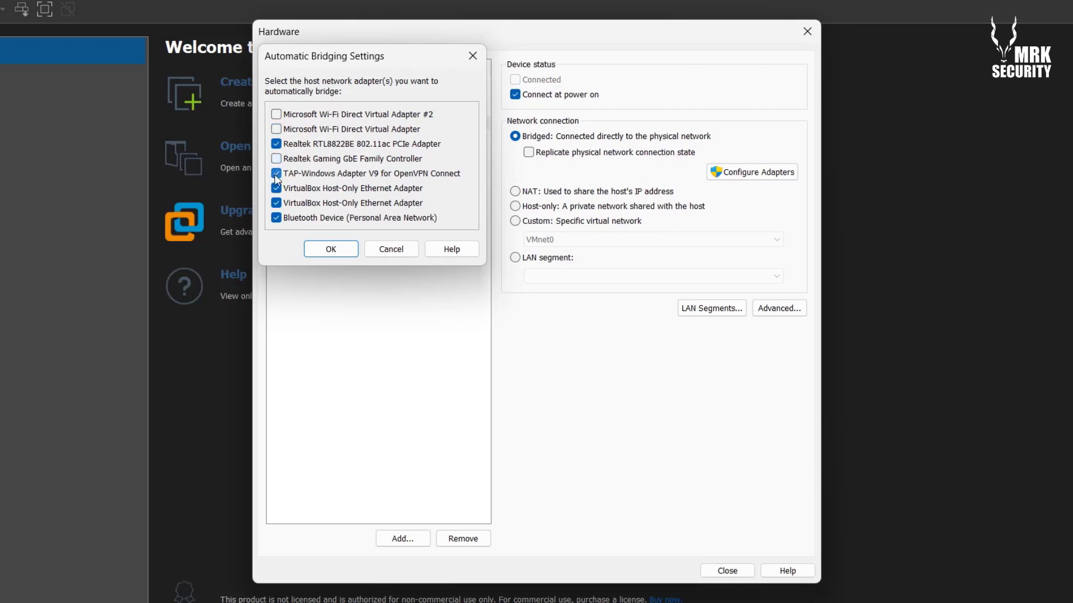
{"action": "left_click", "coordinate": [275, 203]}
{"action": "left_click", "coordinate": [276, 218]}
{"action": "left_click", "coordinate": [343, 254]}
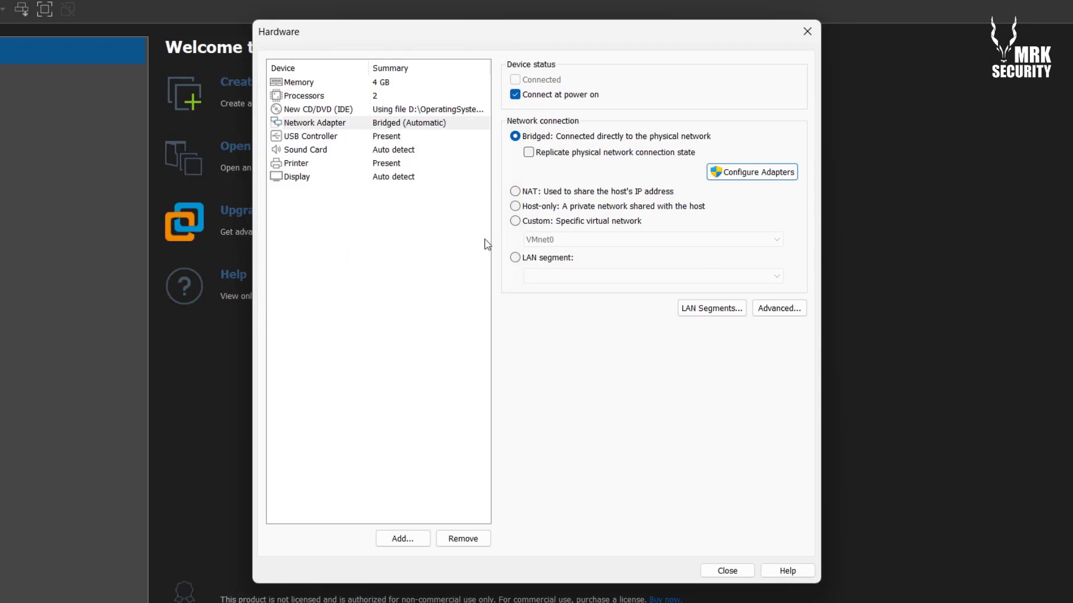
{"action": "left_click", "coordinate": [710, 572]}
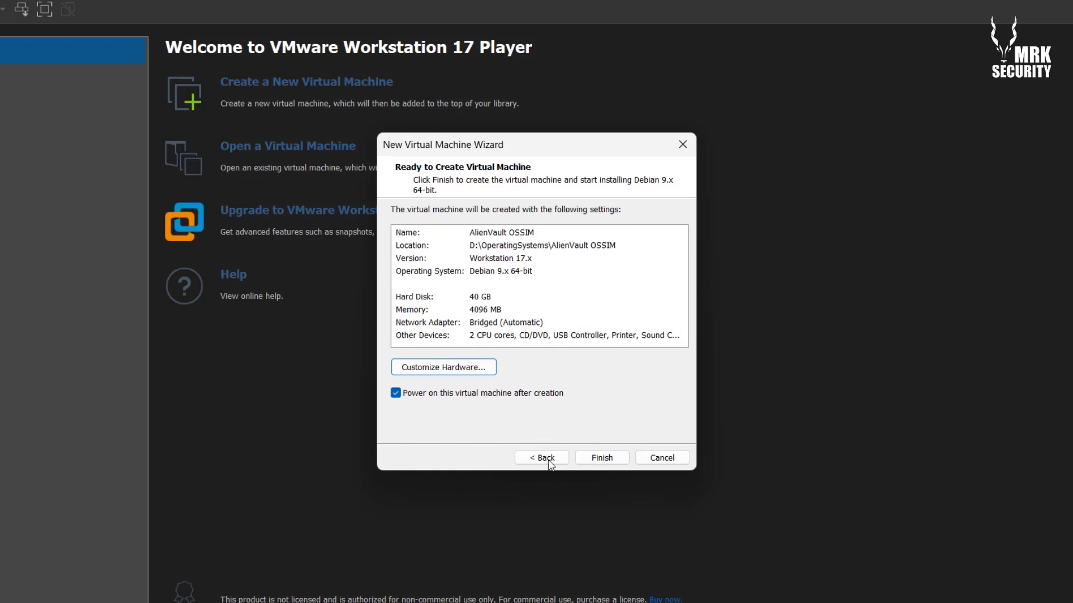
Finish the wizard to power on the VM and dismiss the side-channel mitigations hint
{"action": "left_click", "coordinate": [600, 459]}
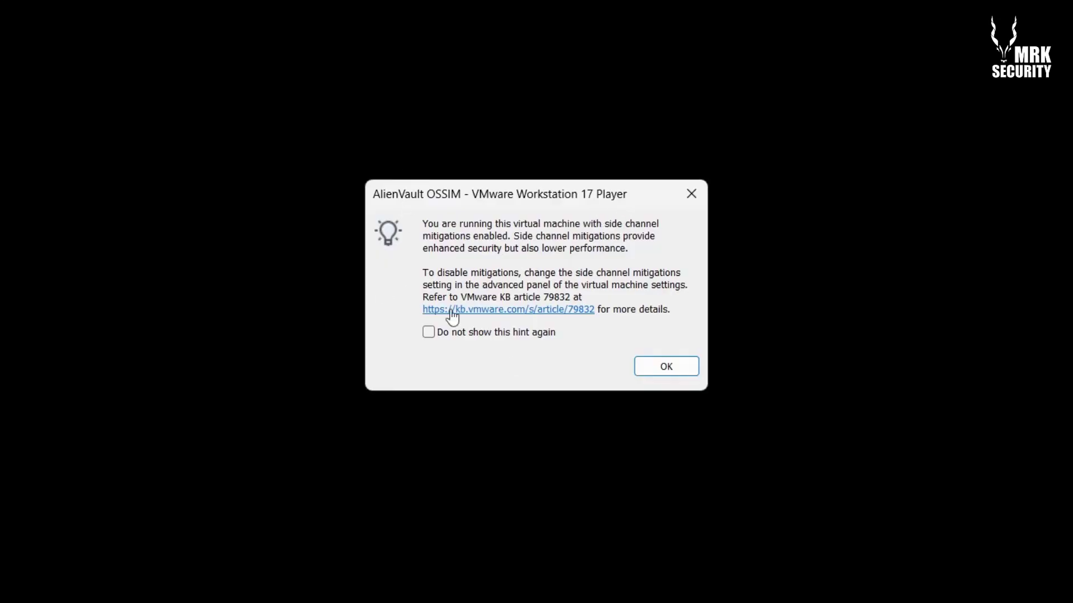
{"action": "left_click", "coordinate": [673, 375]}
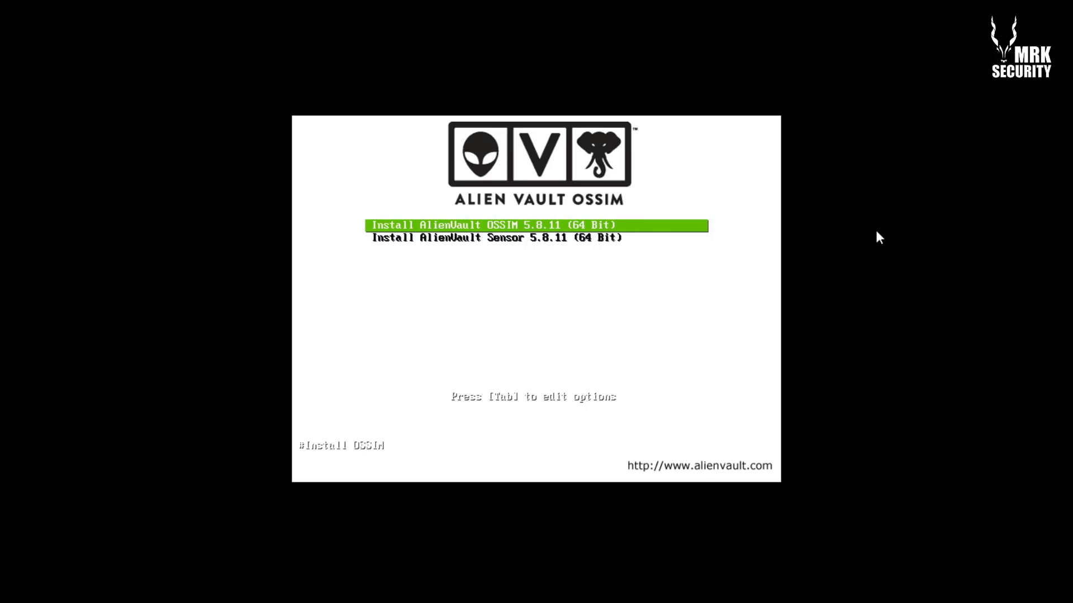
Boot Install AlienVault OSSIM 5.8.11 (64 Bit) and accept the default installer language
{"action": "key", "text": "Down"}
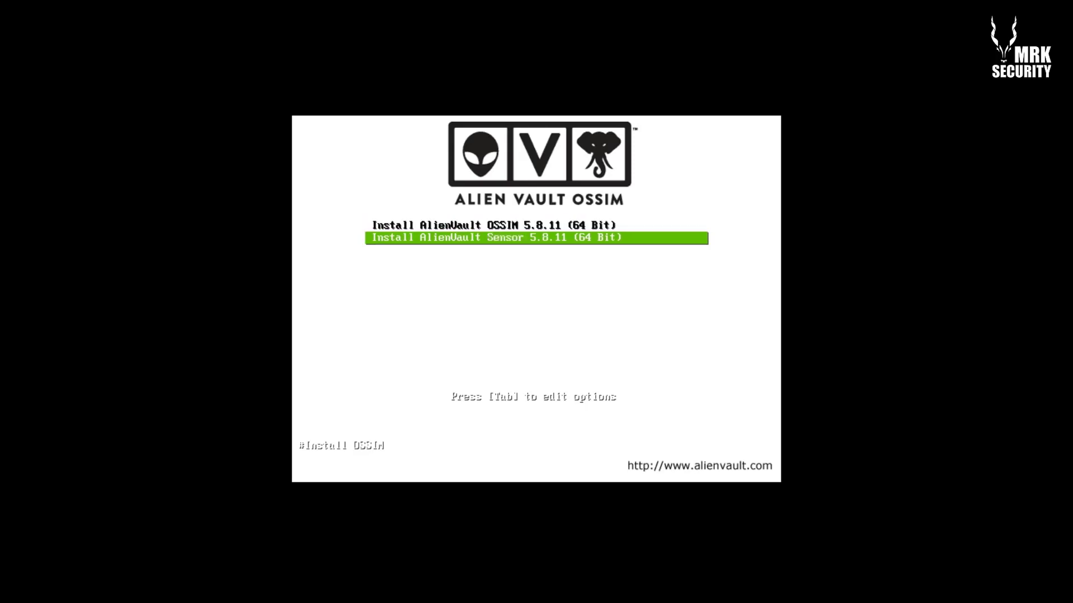
{"action": "key", "text": "Up"}
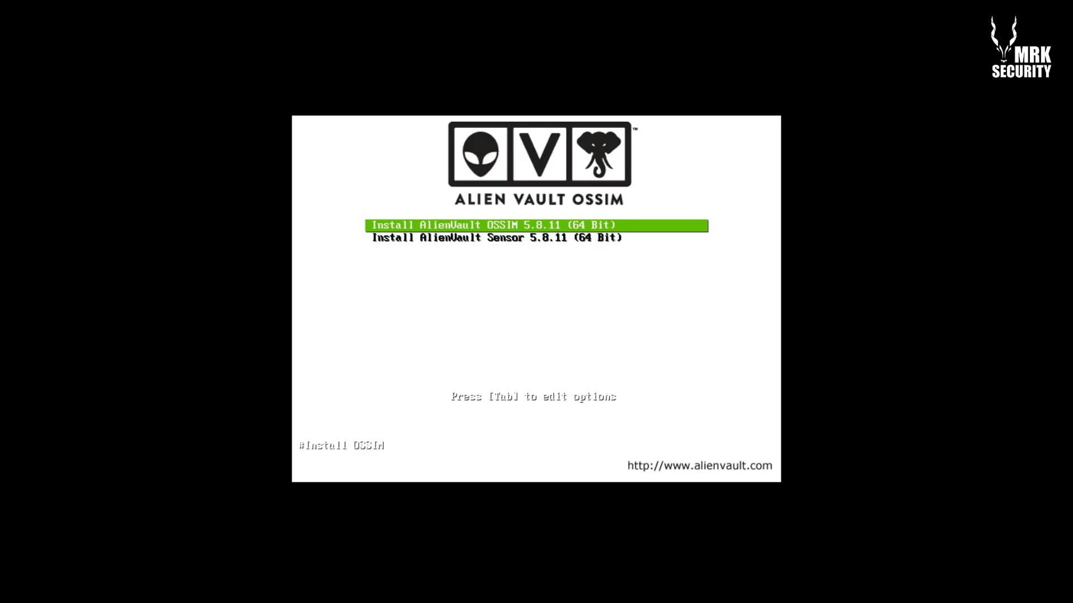
{"action": "key", "text": "Down"}
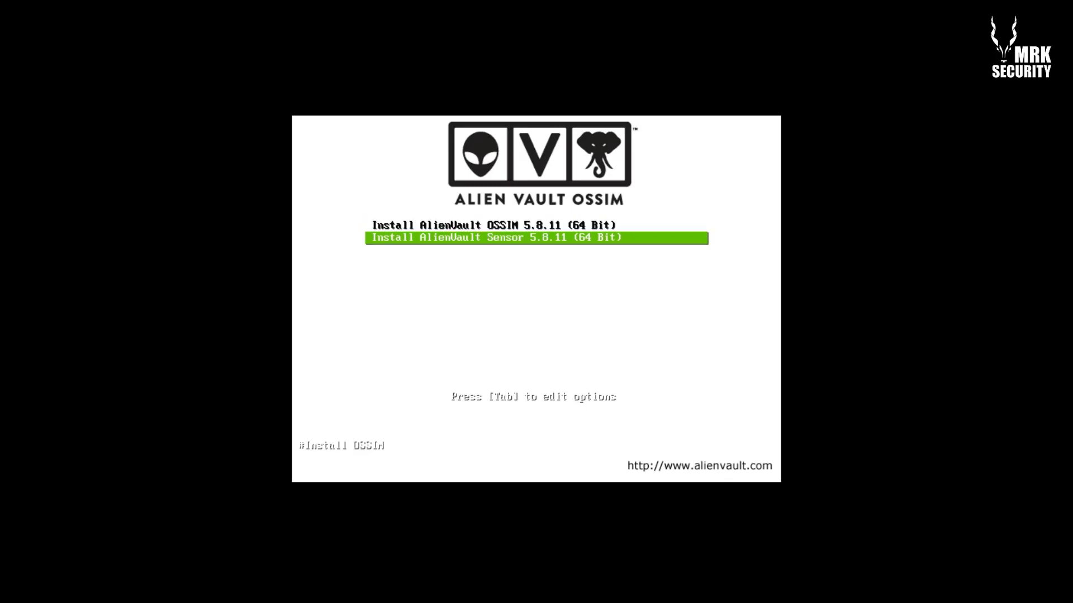
{"action": "key", "text": "Up"}
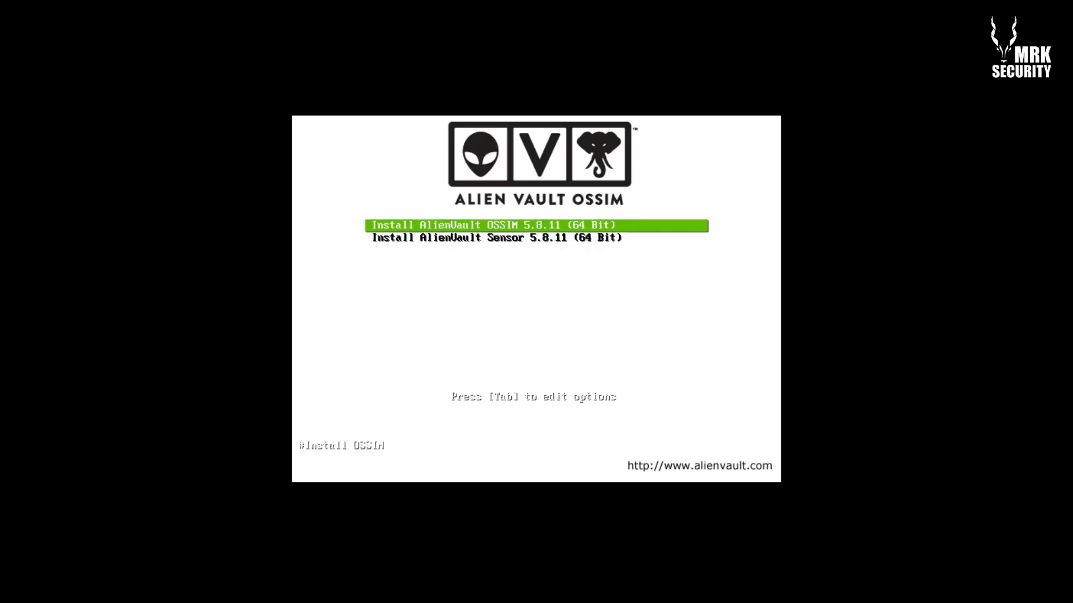
{"action": "key", "text": "Return"}
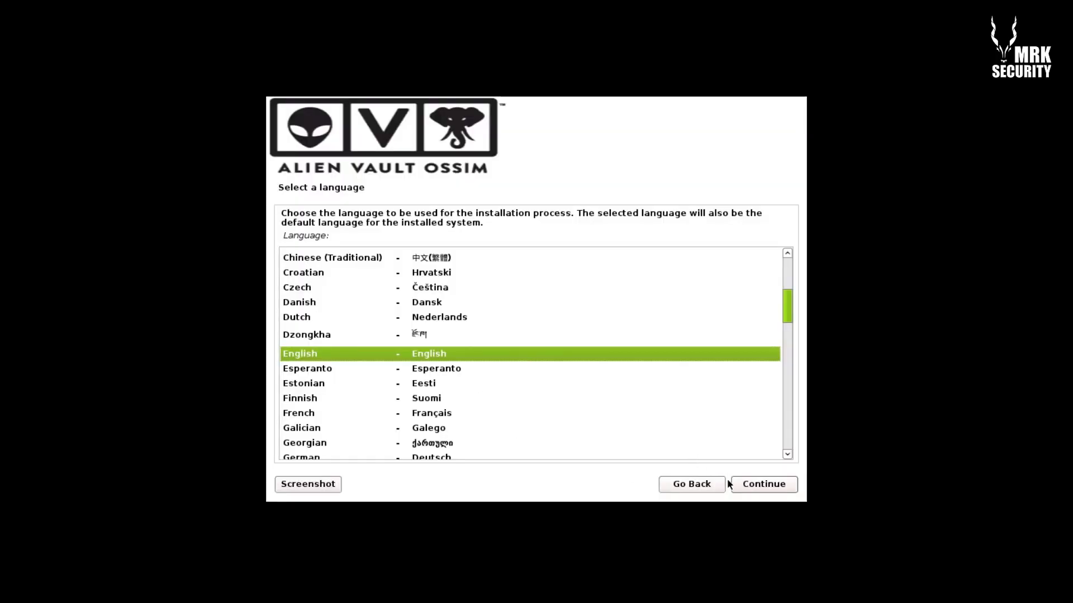
{"action": "left_click", "coordinate": [736, 486]}
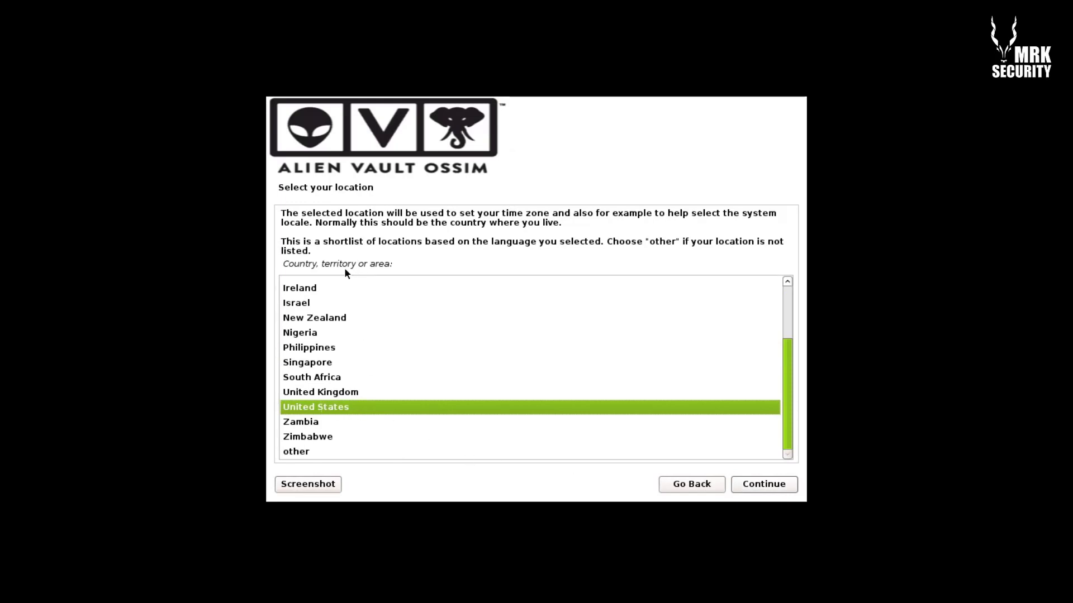
Set the installer location to United Arab Emirates via other > Asia
{"action": "left_click_drag", "start_coordinate": [402, 262], "coordinate": [275, 267]}
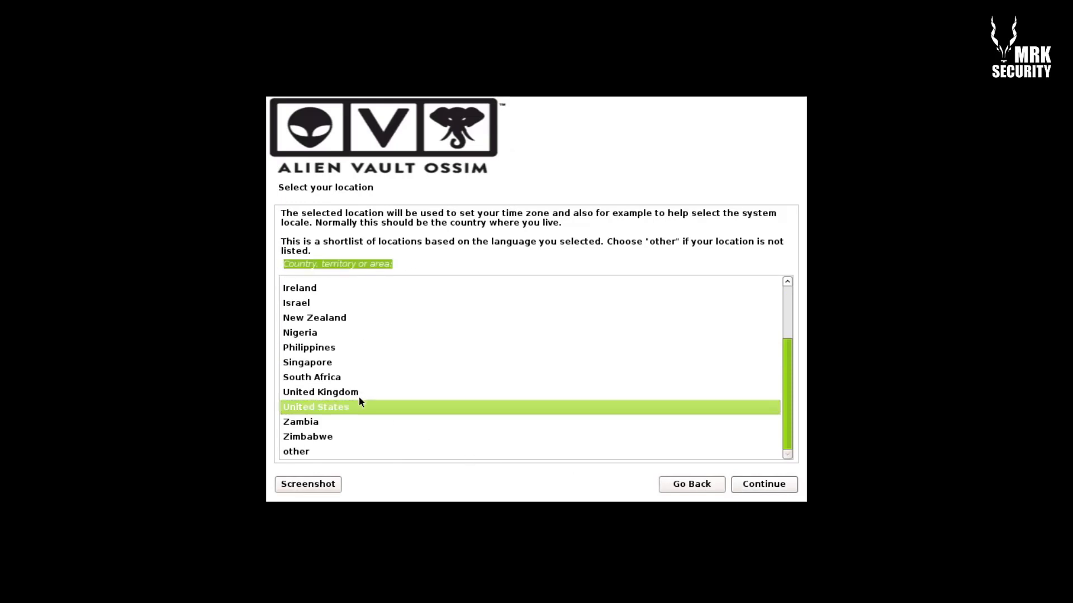
{"action": "left_click", "coordinate": [452, 451]}
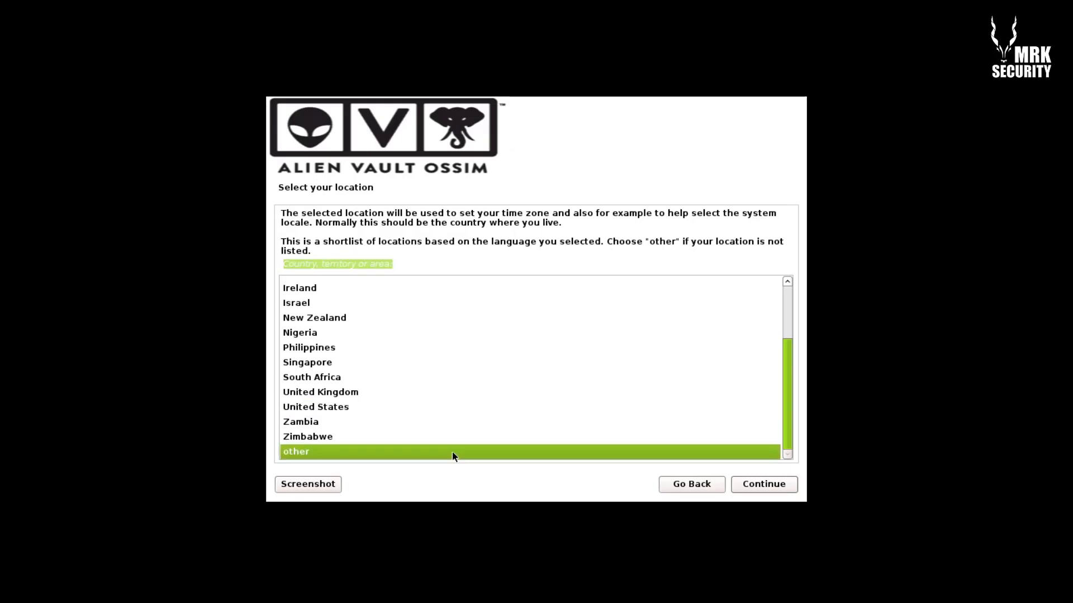
{"action": "left_click", "coordinate": [760, 483]}
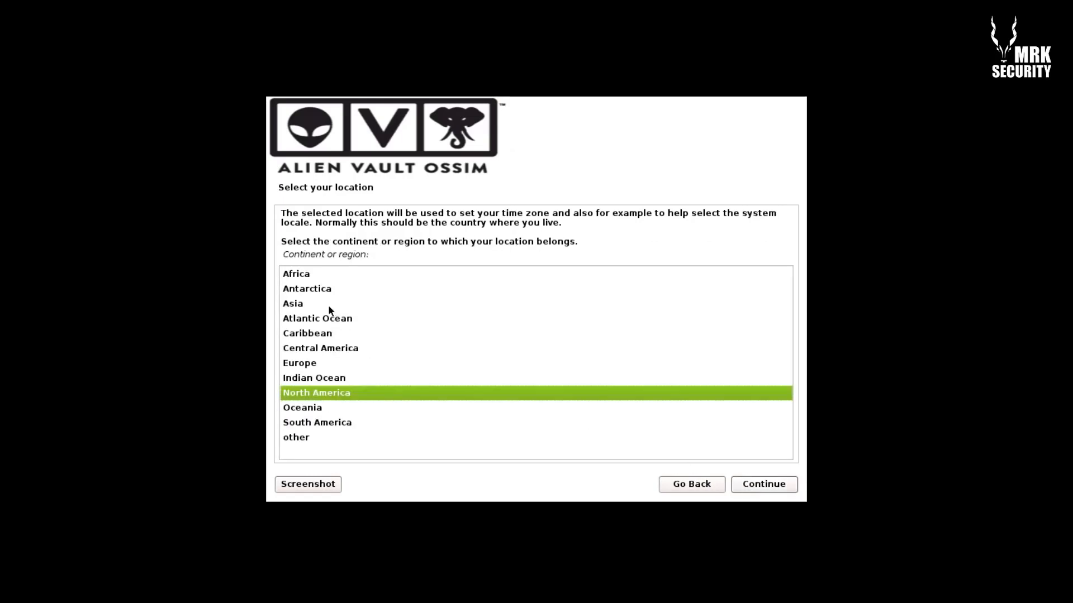
{"action": "left_click", "coordinate": [328, 306]}
{"action": "left_click", "coordinate": [753, 486]}
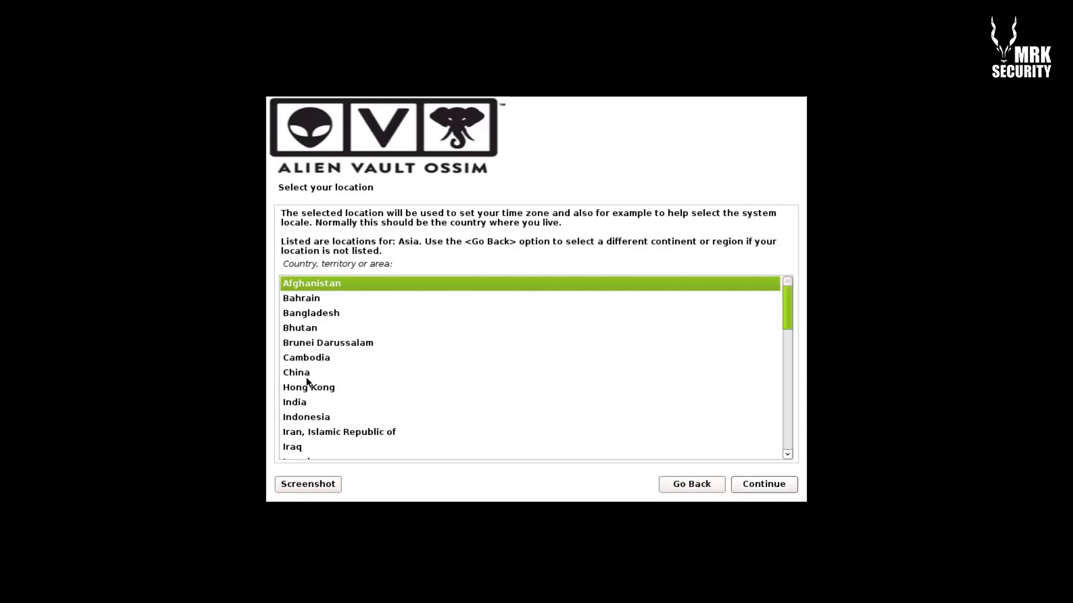
{"action": "left_click", "coordinate": [372, 448]}
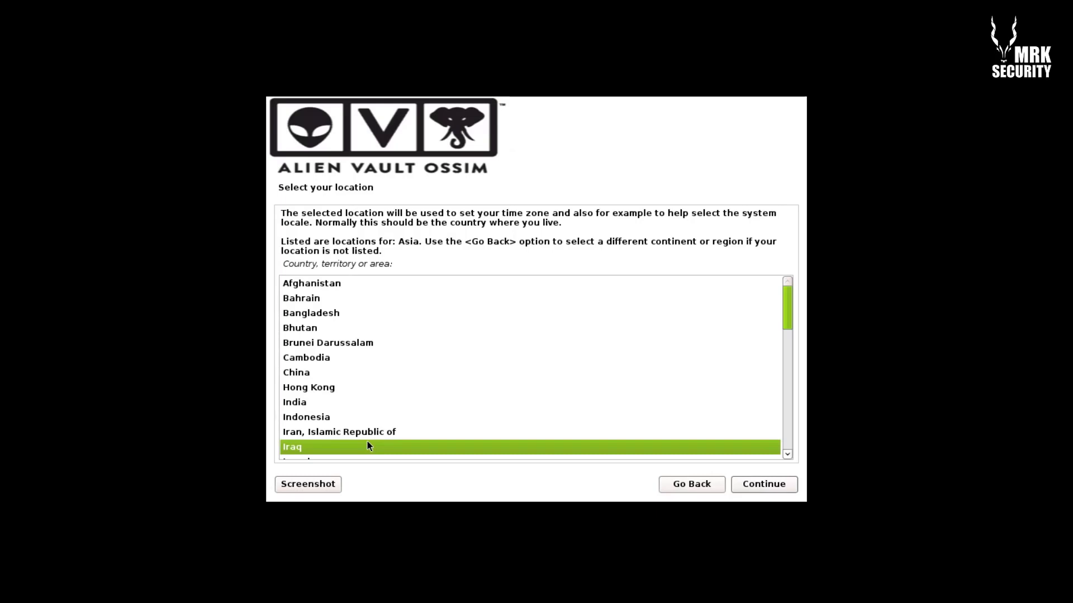
{"action": "scroll", "coordinate": [367, 441], "scroll_direction": "down", "scroll_amount": 10}
{"action": "left_click", "coordinate": [367, 408]}
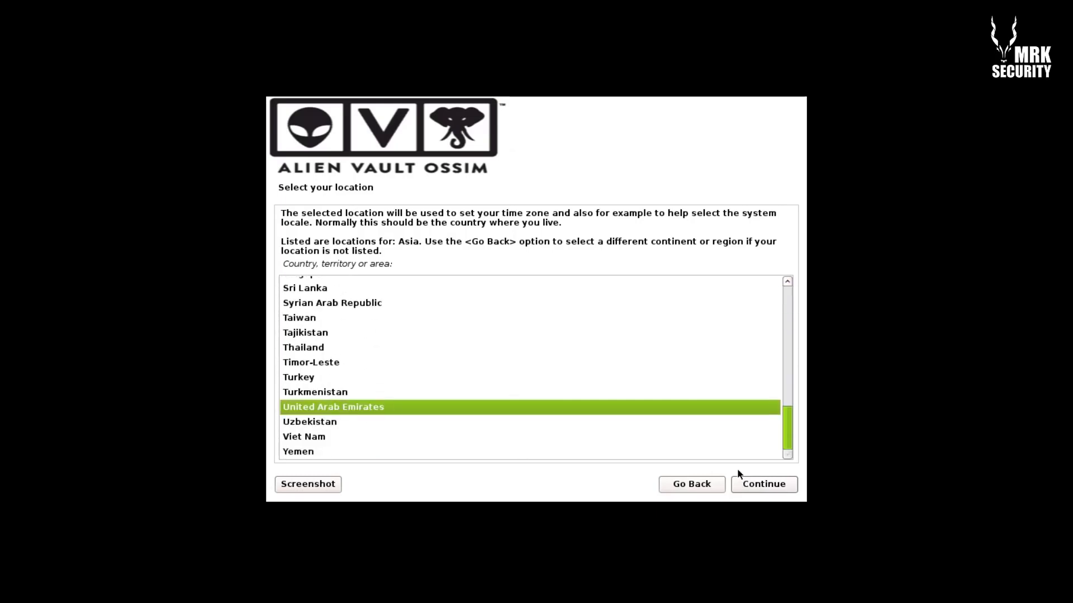
{"action": "left_click", "coordinate": [748, 484]}
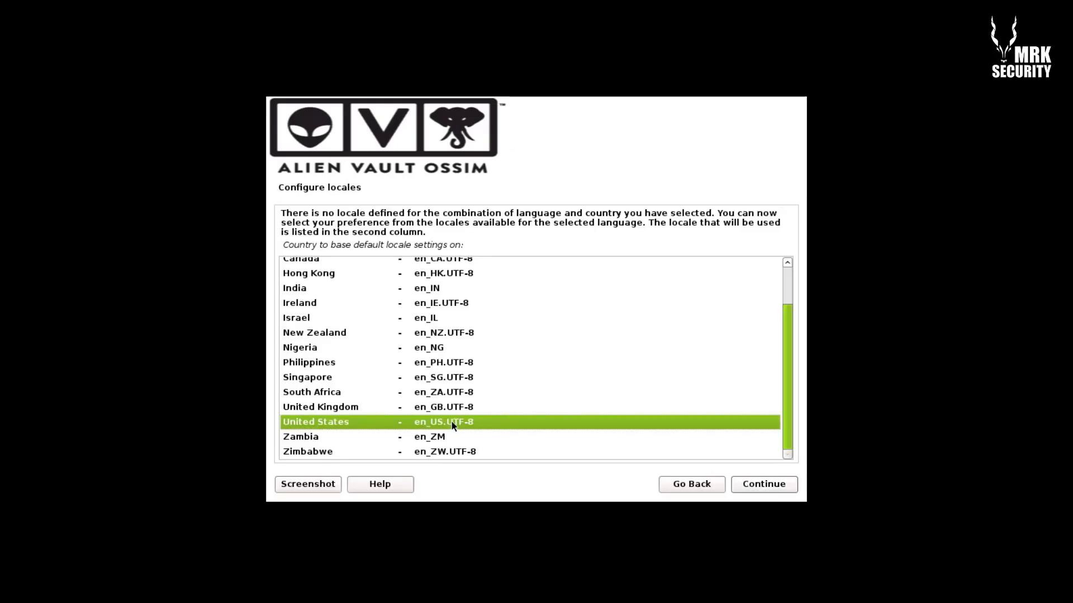
Accept the en_US.UTF-8 locale and American English keymap, then bring up Windows search
{"action": "left_click", "coordinate": [751, 492]}
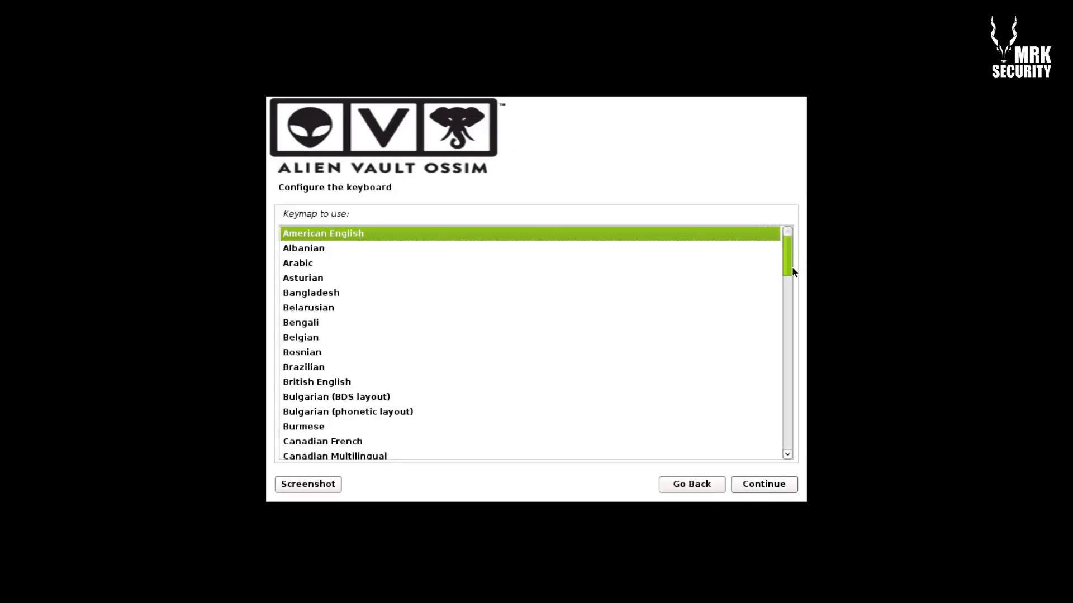
{"action": "left_click", "coordinate": [746, 487]}
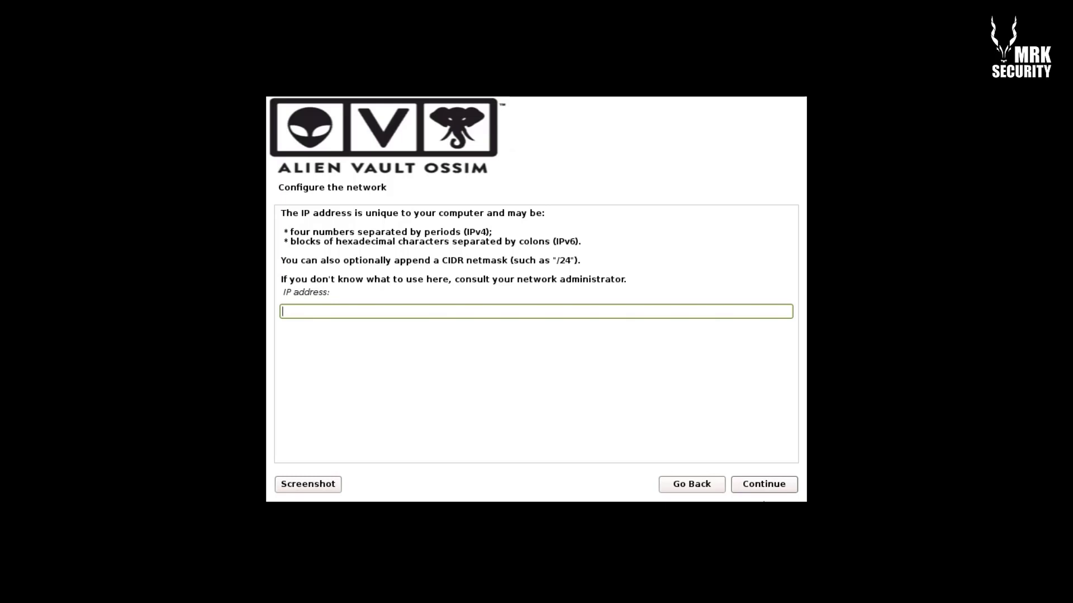
{"action": "key", "text": "super"}
Launch Command Prompt with cmd and run ipconfig to list the host's network adapters
{"action": "type", "text": "cmd"}
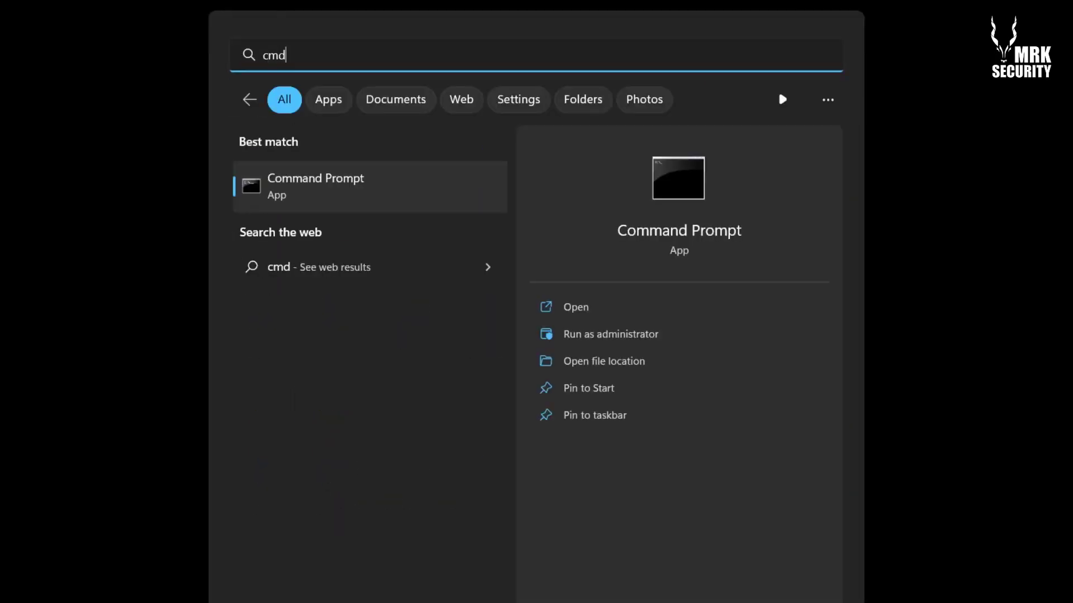
{"action": "key", "text": "Return"}
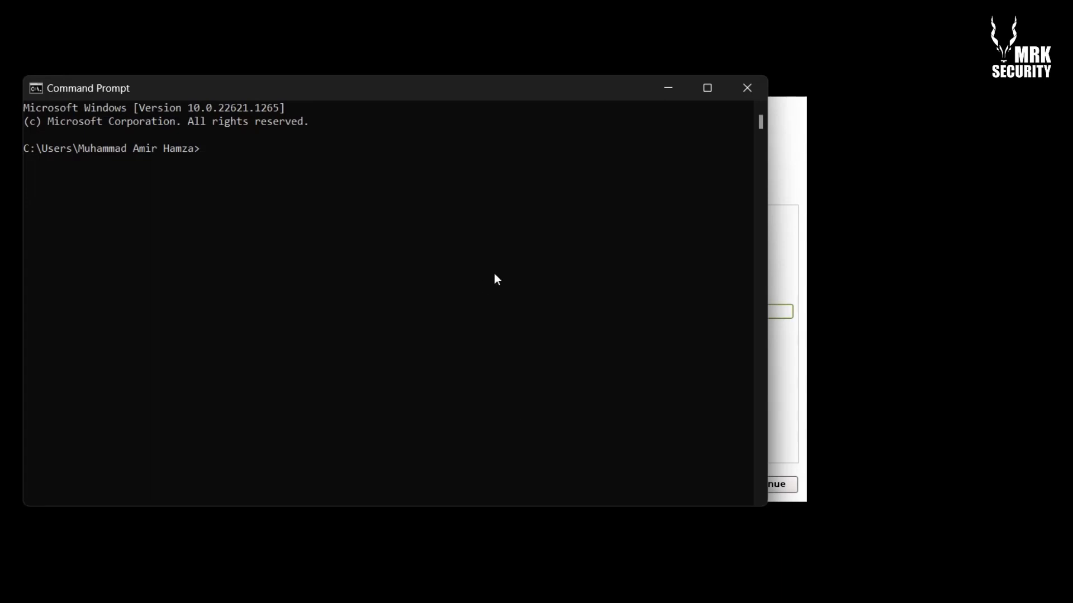
{"action": "left_click_drag", "start_coordinate": [587, 89], "coordinate": [686, 118]}
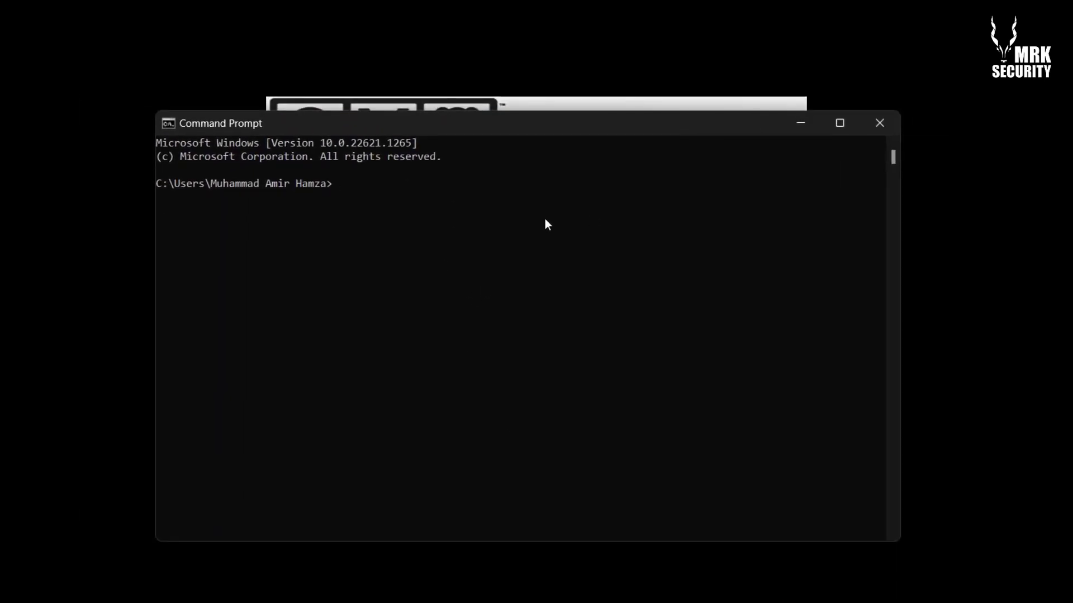
{"action": "type", "text": "ipconf"}
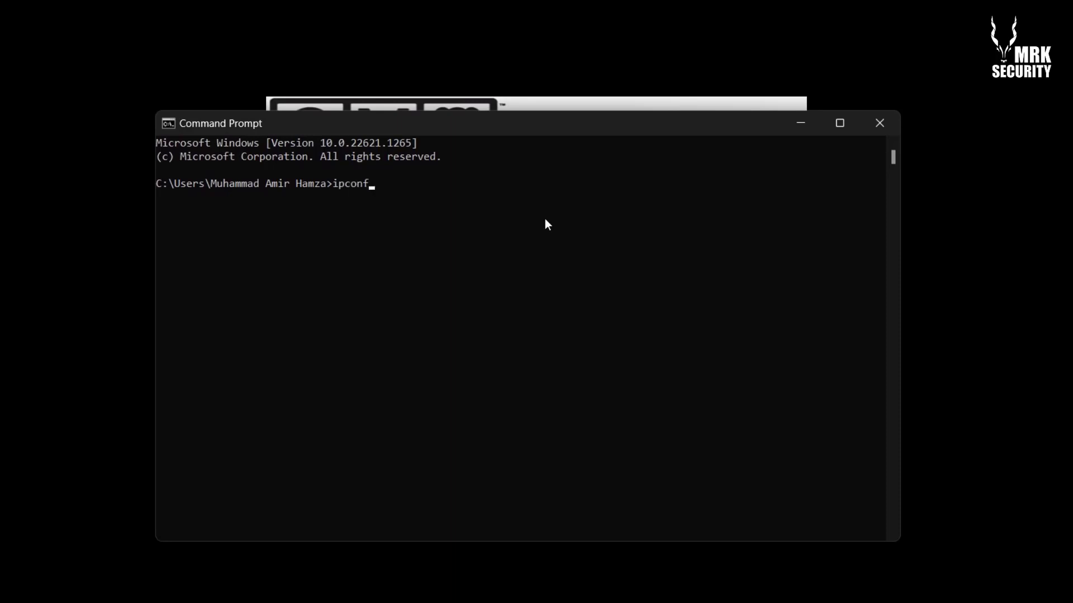
{"action": "type", "text": "ig"}
{"action": "key", "text": "Return"}
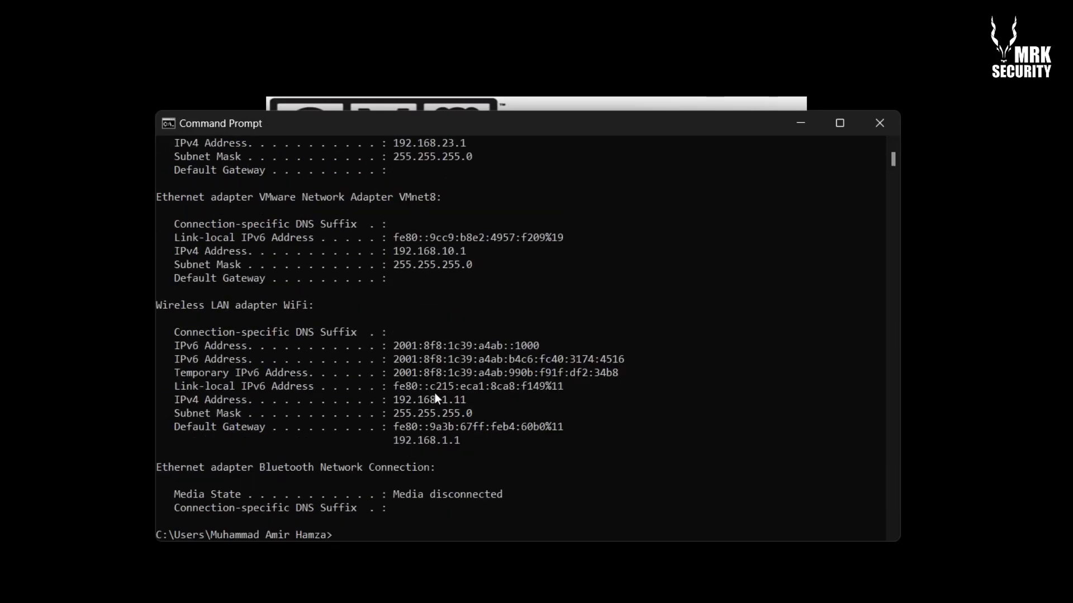
Locate and highlight the WiFi adapter's IPv4 address 192.168.1.11 in the ipconfig output
{"action": "scroll", "coordinate": [437, 399], "scroll_direction": "up", "scroll_amount": 9}
{"action": "scroll", "coordinate": [437, 398], "scroll_direction": "down", "scroll_amount": 7}
{"action": "scroll", "coordinate": [436, 394], "scroll_direction": "down", "scroll_amount": 3}
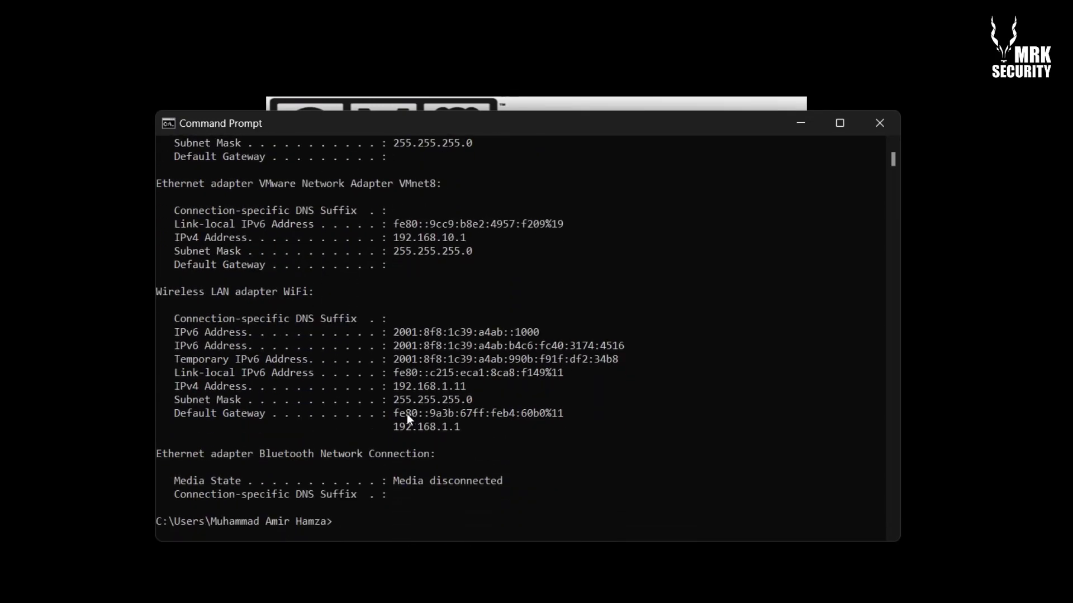
{"action": "left_click_drag", "start_coordinate": [394, 387], "coordinate": [464, 390]}
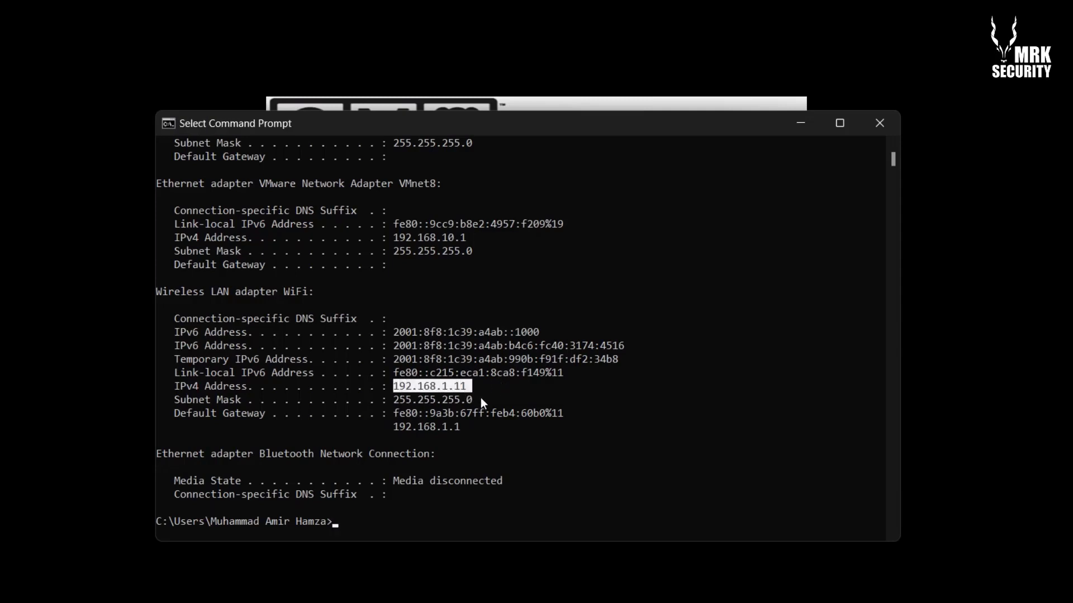
{"action": "left_click", "coordinate": [471, 387]}
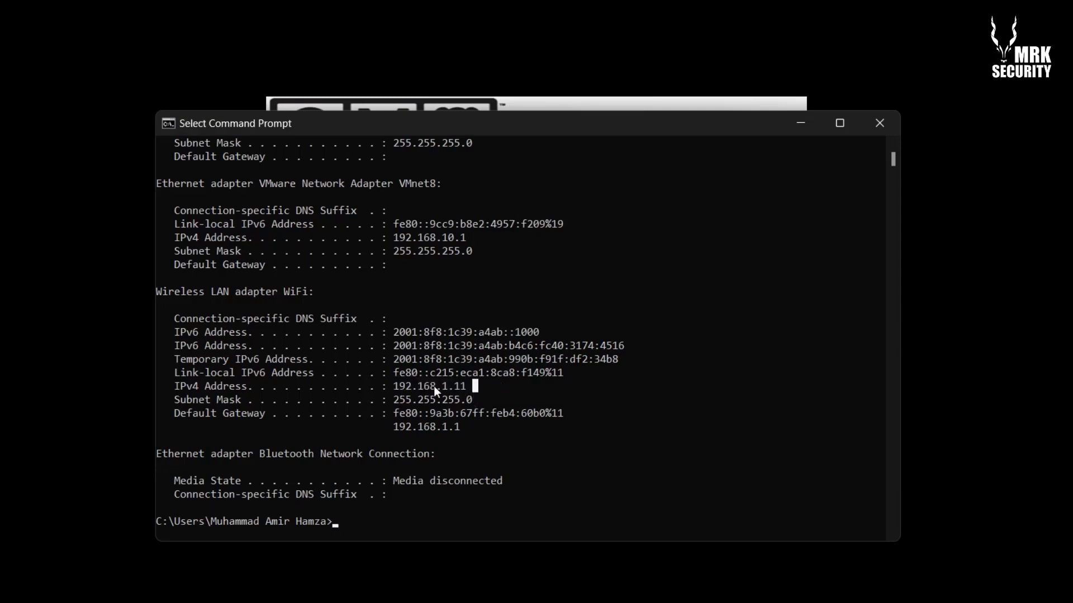
Find and highlight the WiFi subnet mask 255.255.255.0 and the IPv4 network part 192.168.1
{"action": "scroll", "coordinate": [467, 387], "scroll_direction": "up", "scroll_amount": 5}
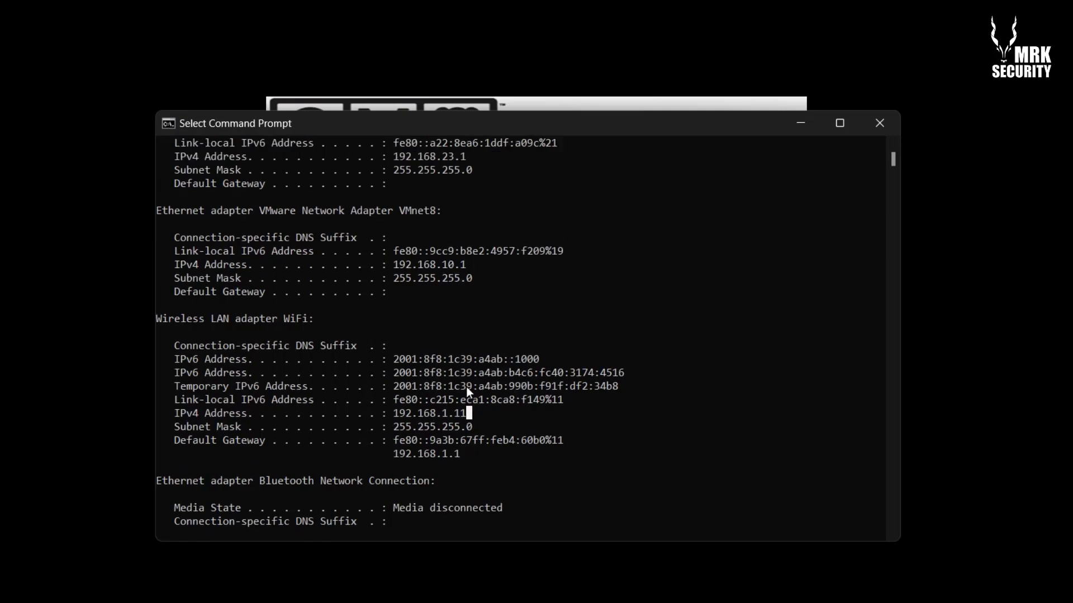
{"action": "scroll", "coordinate": [467, 387], "scroll_direction": "up", "scroll_amount": 5}
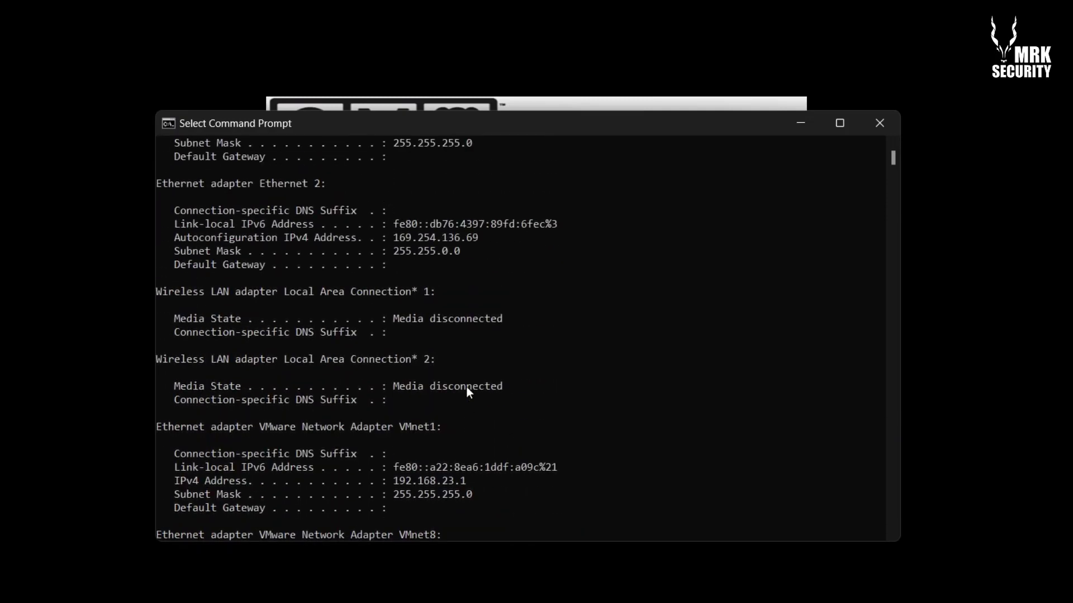
{"action": "scroll", "coordinate": [466, 386], "scroll_direction": "up", "scroll_amount": 2}
{"action": "scroll", "coordinate": [465, 387], "scroll_direction": "up", "scroll_amount": 2}
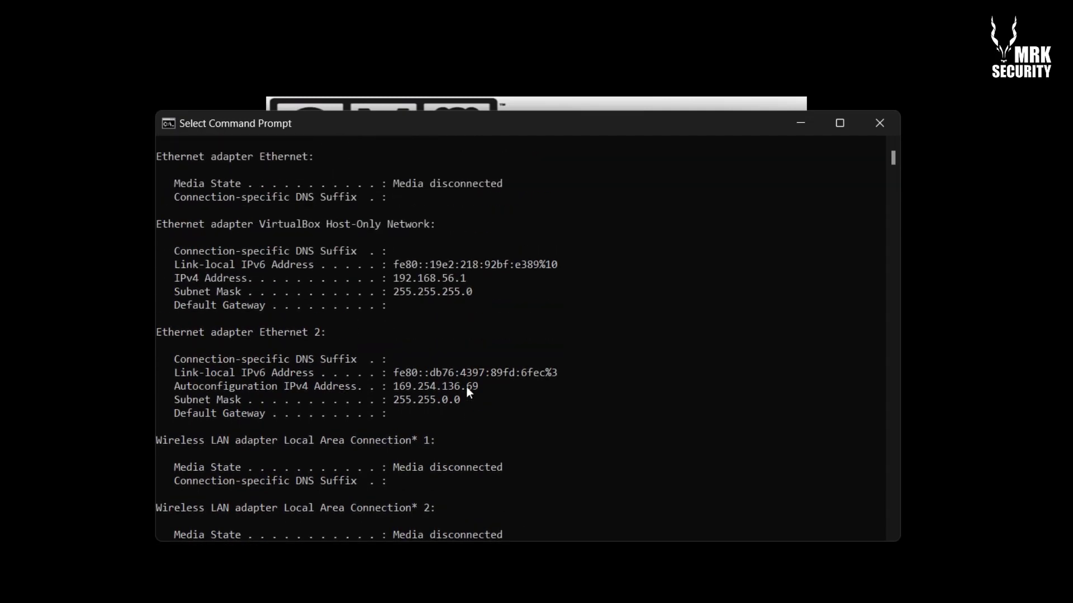
{"action": "scroll", "coordinate": [411, 297], "scroll_direction": "up", "scroll_amount": 3}
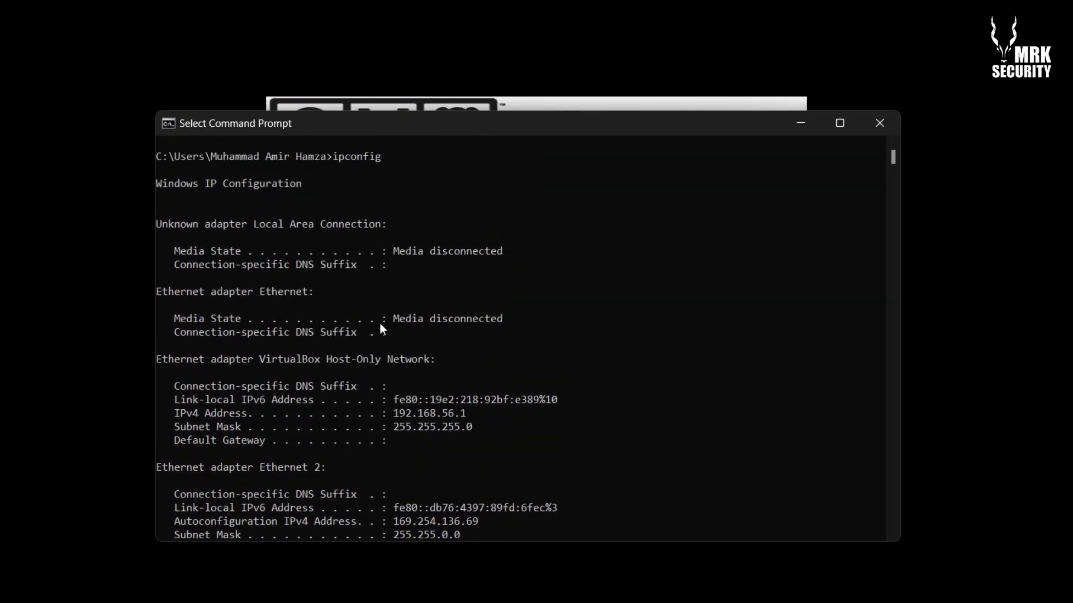
{"action": "scroll", "coordinate": [380, 324], "scroll_direction": "down", "scroll_amount": 4}
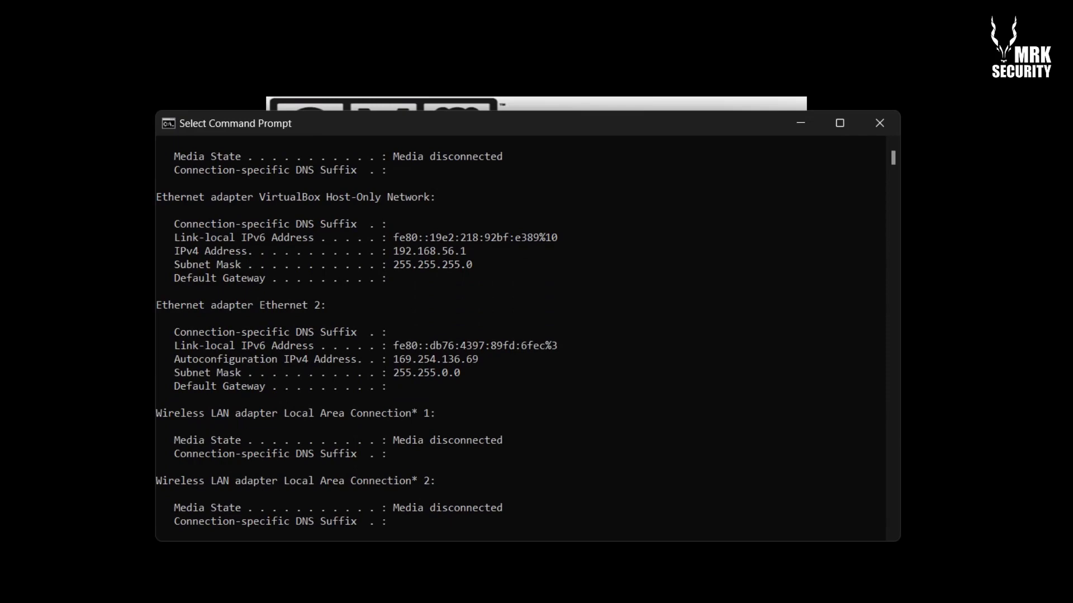
{"action": "scroll", "coordinate": [816, 510], "scroll_direction": "down", "scroll_amount": 11}
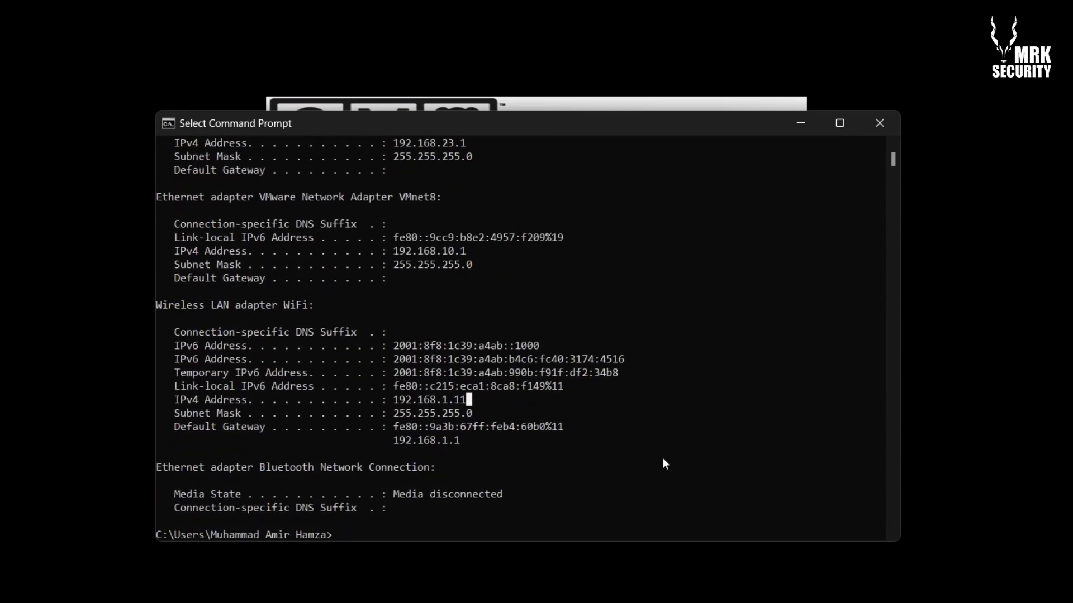
{"action": "scroll", "coordinate": [464, 297], "scroll_direction": "up", "scroll_amount": 6}
{"action": "scroll", "coordinate": [439, 335], "scroll_direction": "down", "scroll_amount": 10}
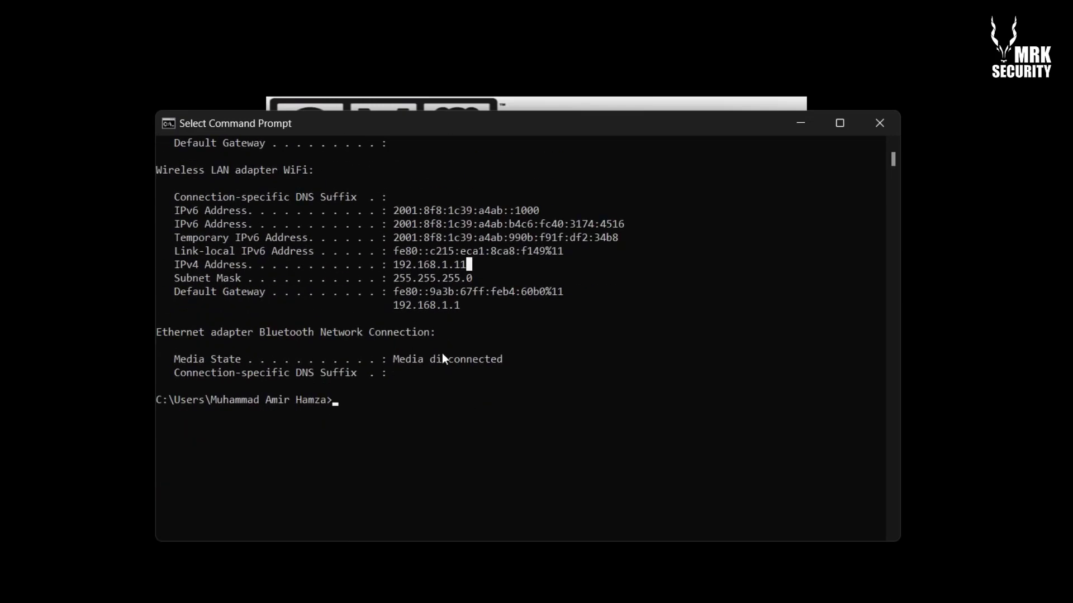
{"action": "scroll", "coordinate": [302, 306], "scroll_direction": "up", "scroll_amount": 2}
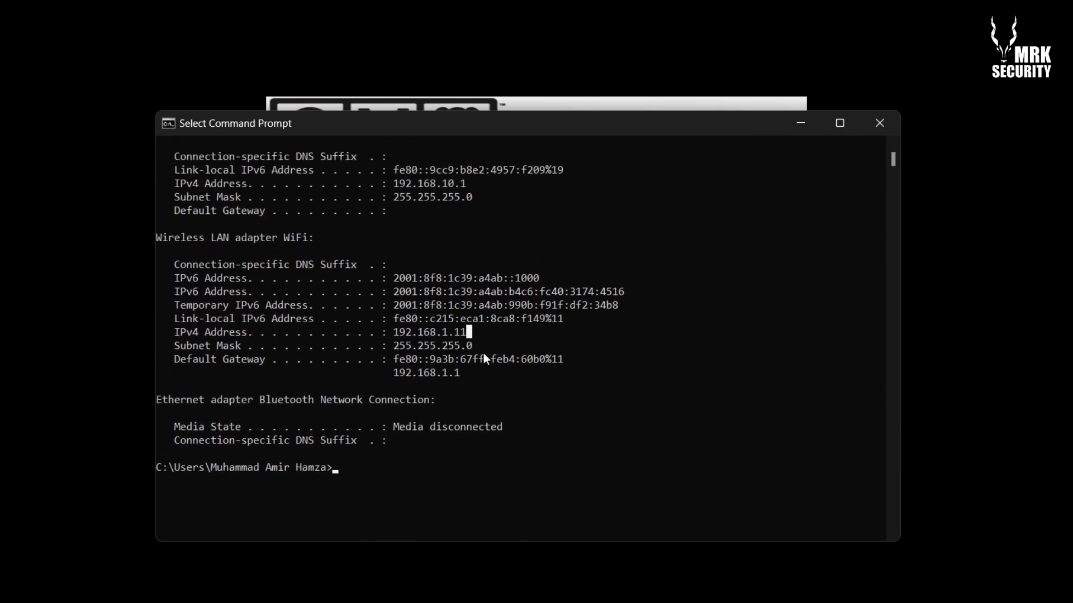
{"action": "left_click", "coordinate": [397, 347]}
{"action": "left_click_drag", "start_coordinate": [397, 347], "coordinate": [455, 350]}
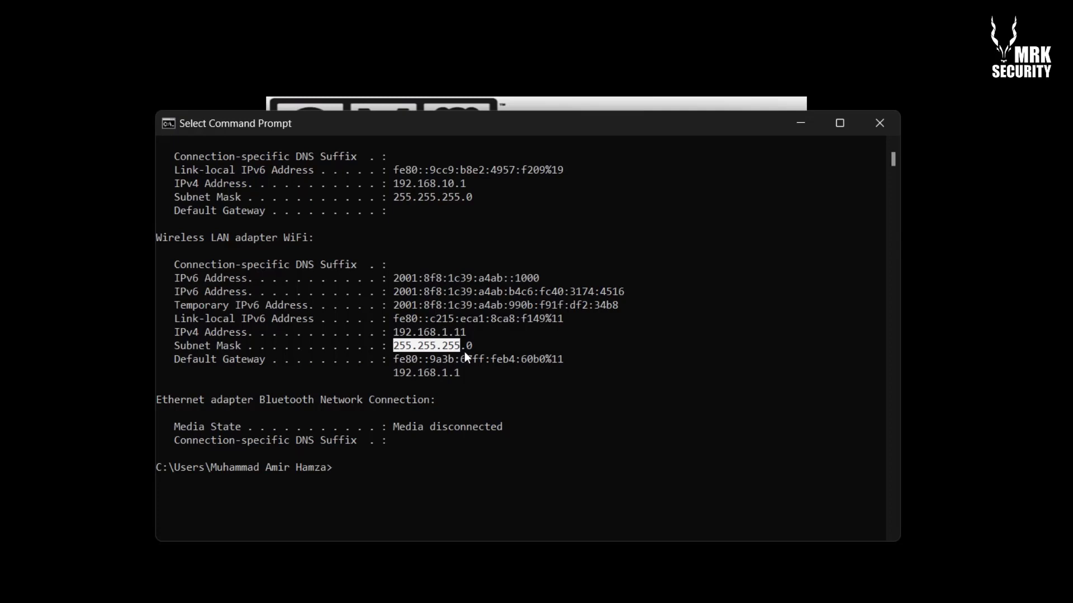
{"action": "left_click_drag", "start_coordinate": [469, 333], "coordinate": [427, 335]}
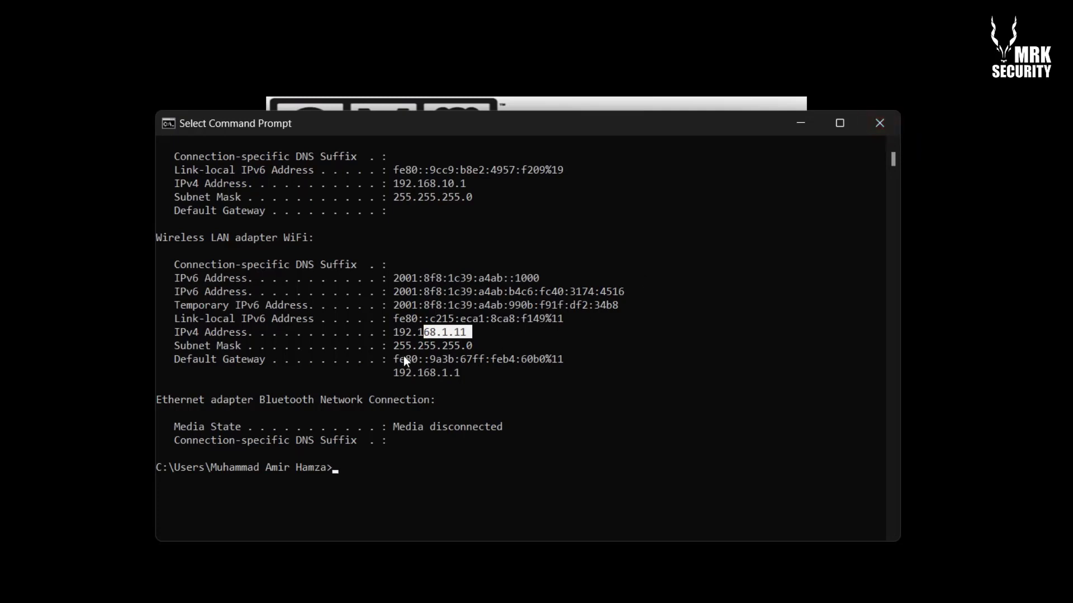
{"action": "left_click_drag", "start_coordinate": [391, 332], "coordinate": [458, 336]}
{"action": "left_click", "coordinate": [463, 333]}
Close the console and enter 192.168.1.99/24 as the sensor's IP address, advancing to the gateway page
{"action": "left_click", "coordinate": [880, 123]}
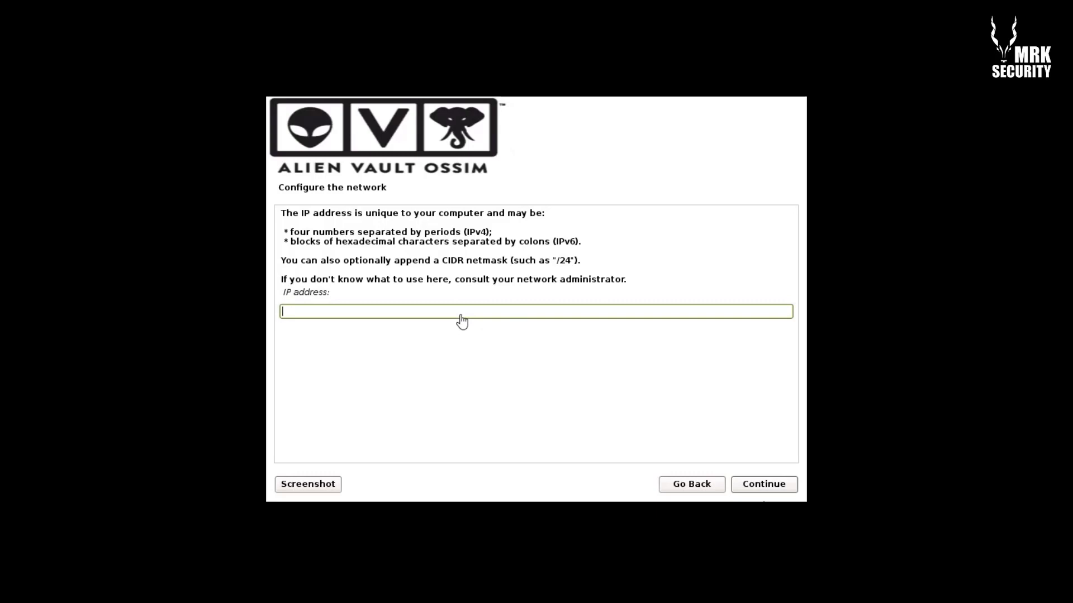
{"action": "type", "text": "192.168.1.99"}
{"action": "type", "text": "/24"}
{"action": "left_click", "coordinate": [759, 484]}
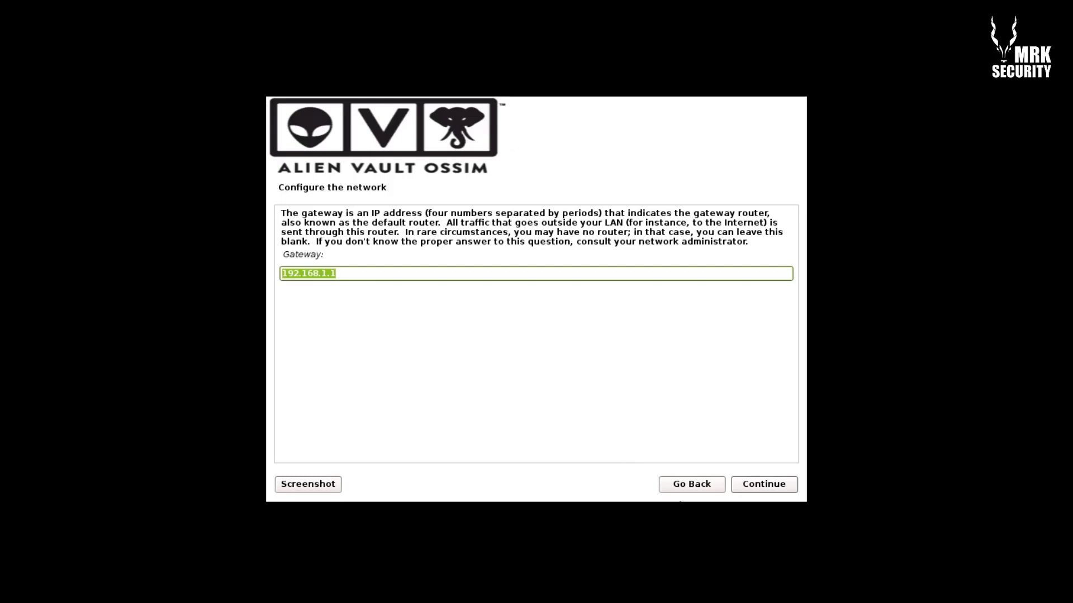
{"action": "key", "text": "super"}
Rerun ipconfig in cmd to confirm the Wi-Fi default gateway 192.168.1.1, then close the console
{"action": "type", "text": "cmd"}
{"action": "key", "text": "Return"}
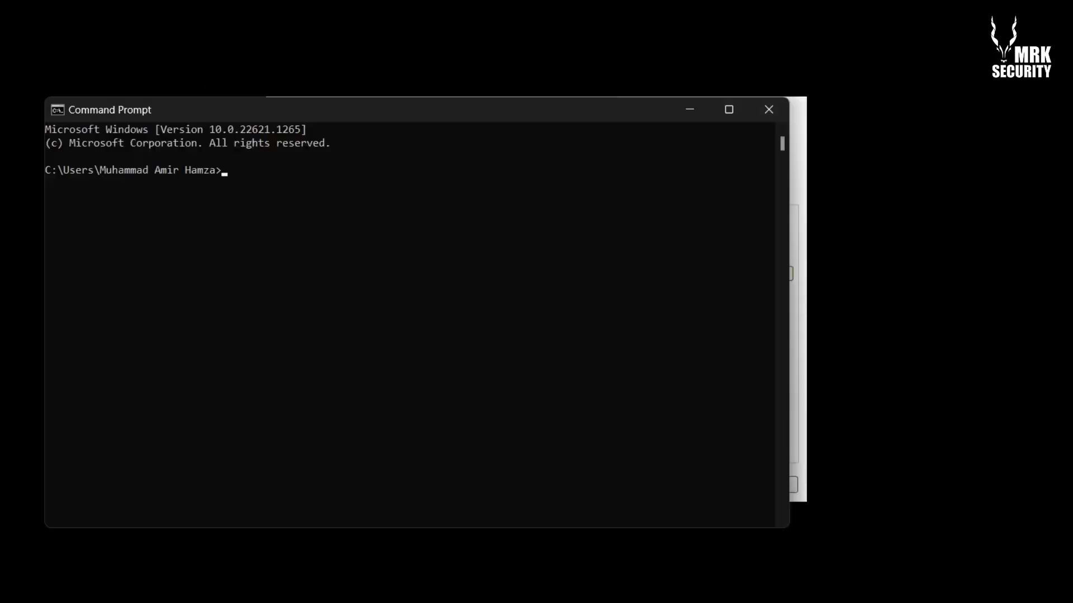
{"action": "type", "text": "ipconfig"}
{"action": "key", "text": "Return"}
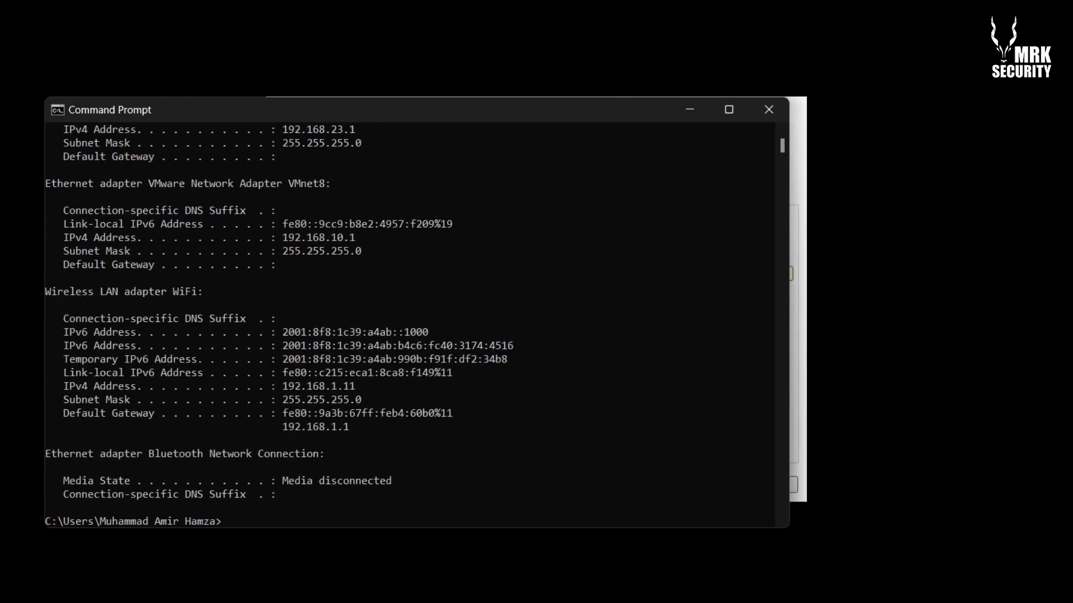
{"action": "left_click_drag", "start_coordinate": [347, 429], "coordinate": [271, 428]}
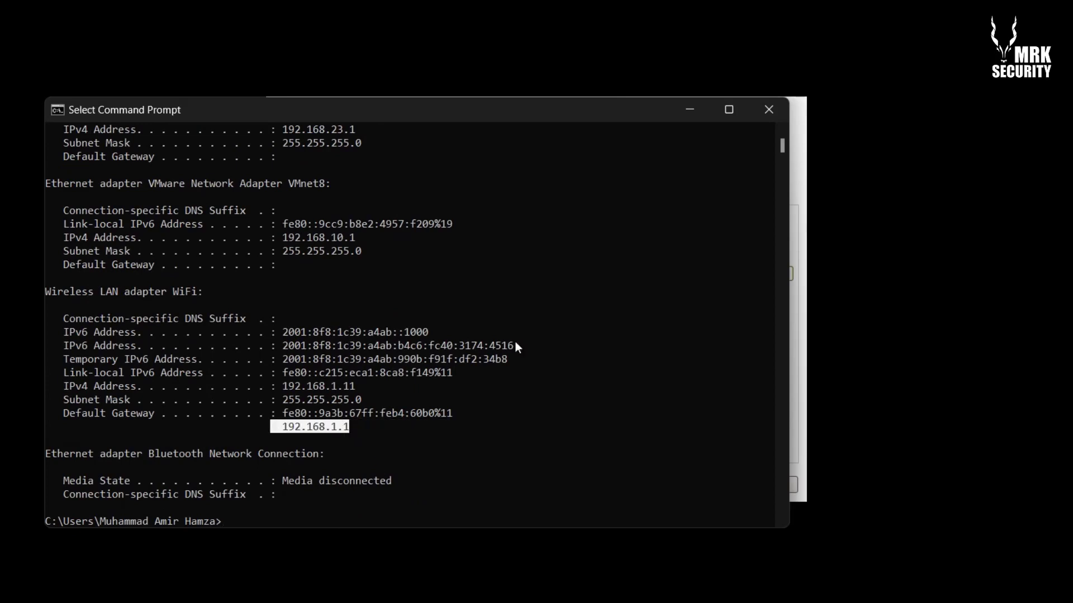
{"action": "left_click", "coordinate": [758, 112]}
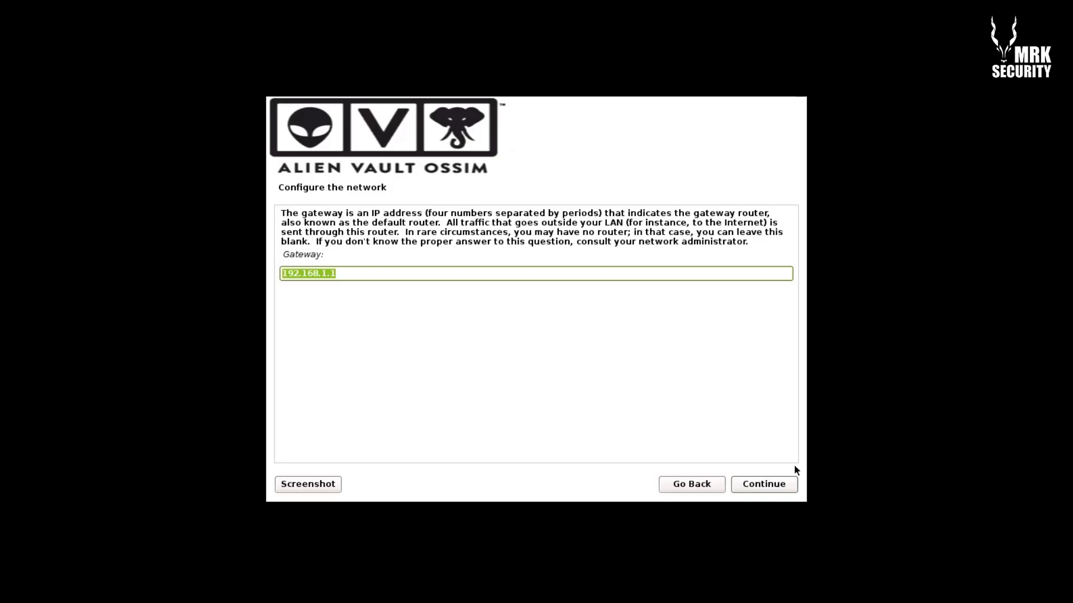
Accept the proposed 192.168.1.1 on both the Gateway and Name server pages
{"action": "left_click", "coordinate": [777, 483]}
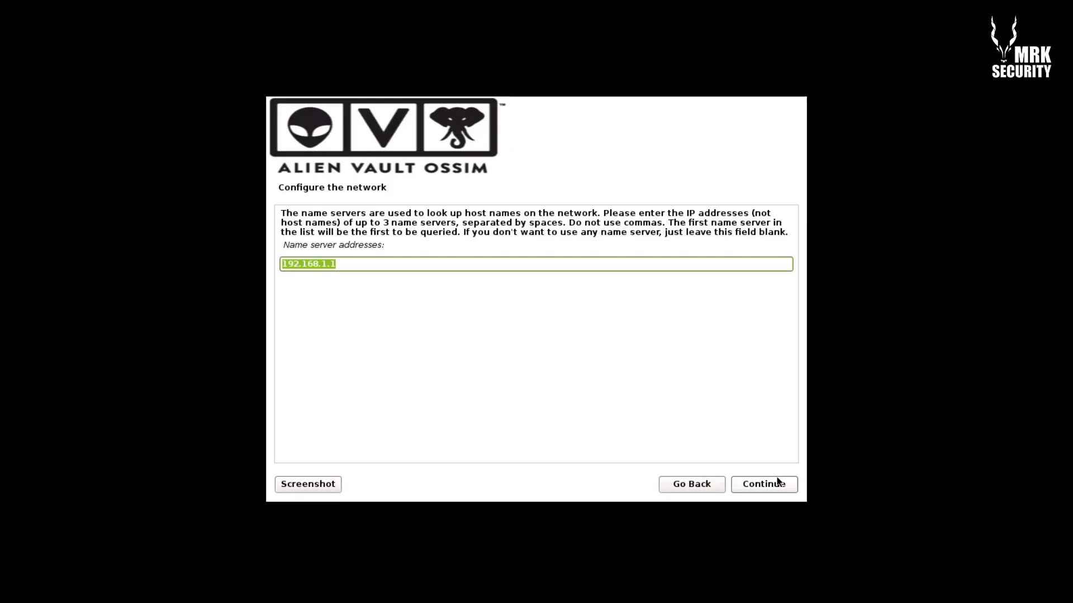
{"action": "left_click", "coordinate": [765, 485]}
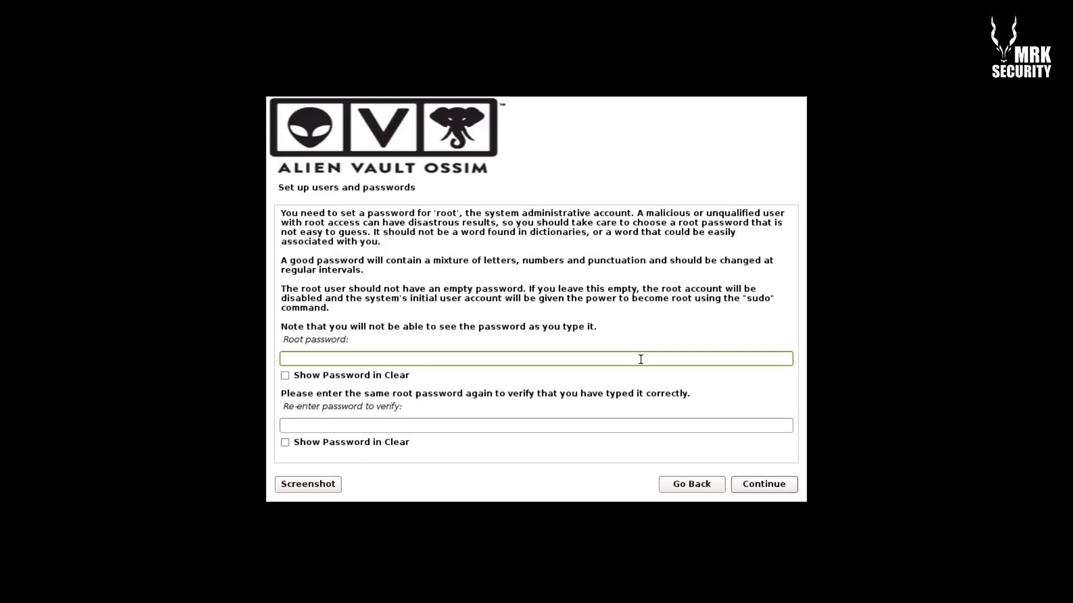
Type the root password in both fields and continue so the installation completes
{"action": "type", "text": "aaaaa"}
{"action": "left_click", "coordinate": [501, 427]}
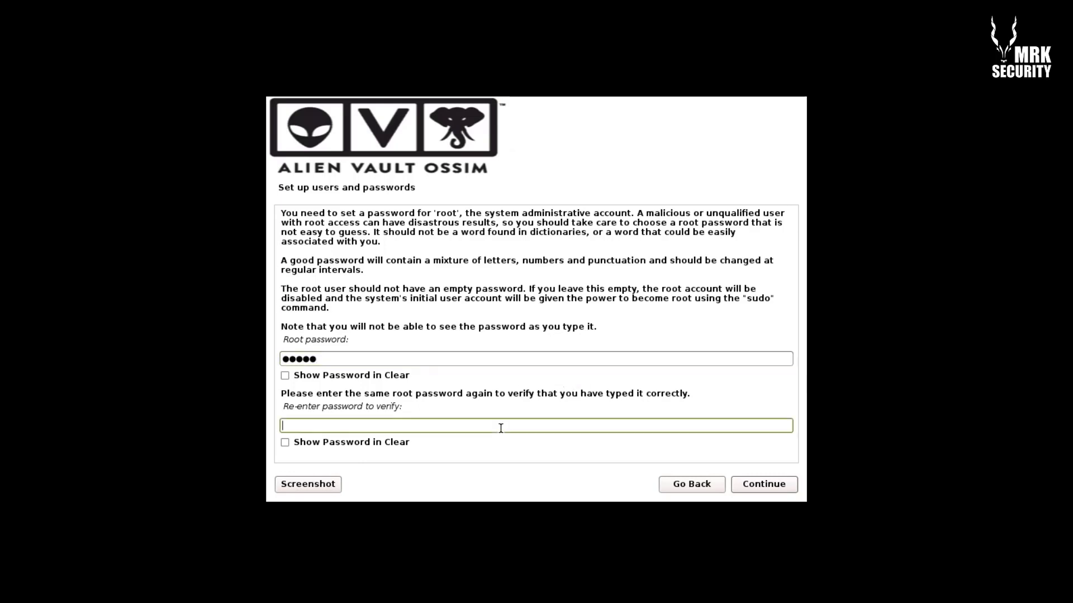
{"action": "type", "text": "aaaaa"}
{"action": "left_click", "coordinate": [766, 485]}
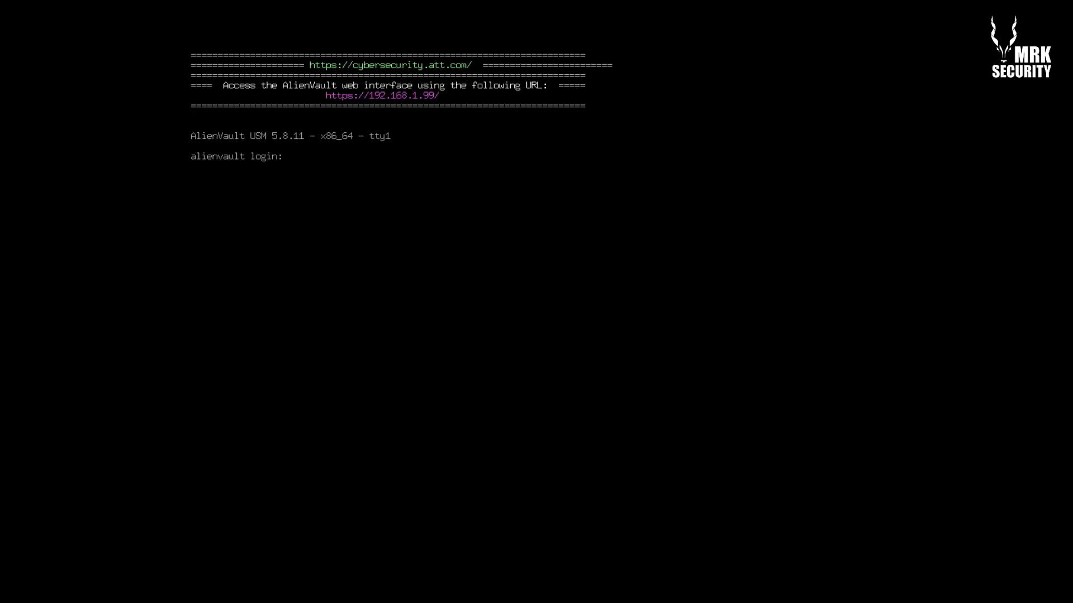
Enter root as the login name at the alienvault console prompt
{"action": "type", "text": "root"}
{"action": "key", "text": "Return"}
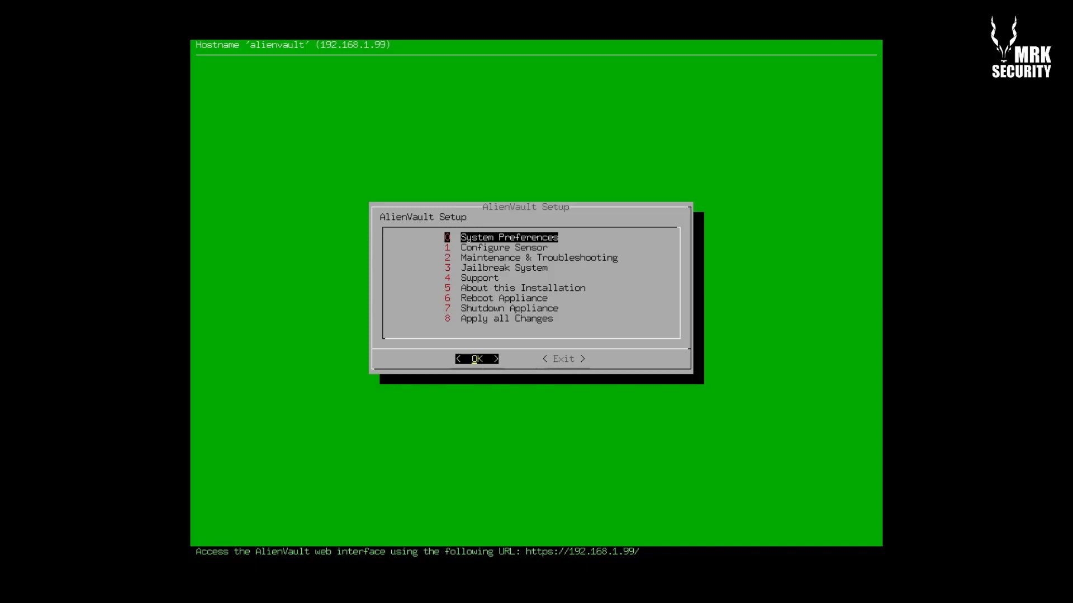
Under System Preferences > Configure Network, keep eth0 management at 192.168.1.99, 255.255.255.0, gateway 192.168.1.1
{"action": "key", "text": "Down"}
{"action": "key", "text": "Down"}
{"action": "key", "text": "Up"}
{"action": "key", "text": "Up"}
{"action": "key", "text": "Return"}
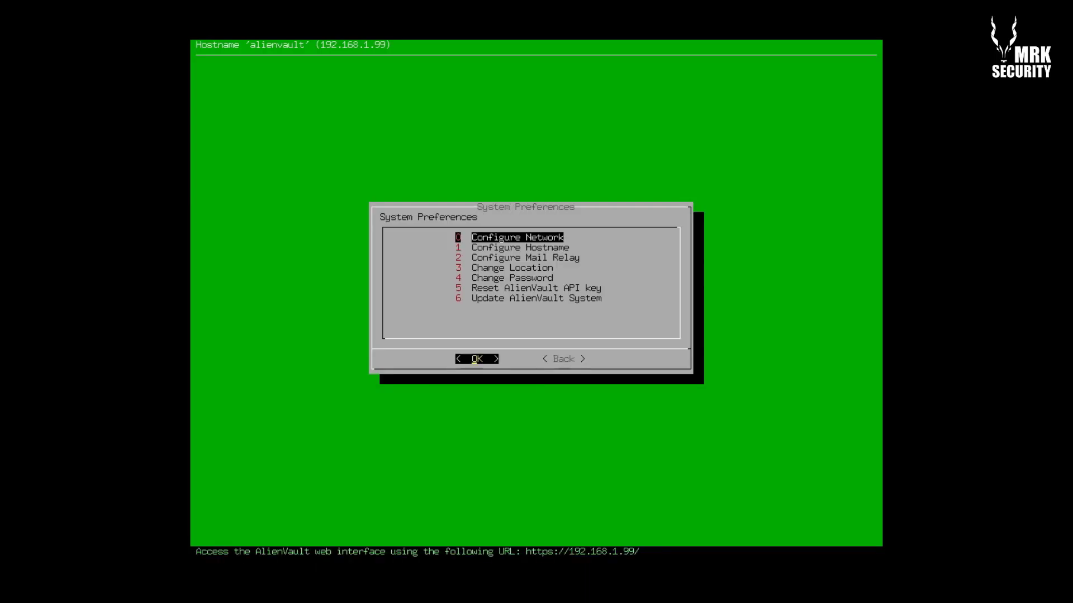
{"action": "key", "text": "Return"}
{"action": "key", "text": "Return"}
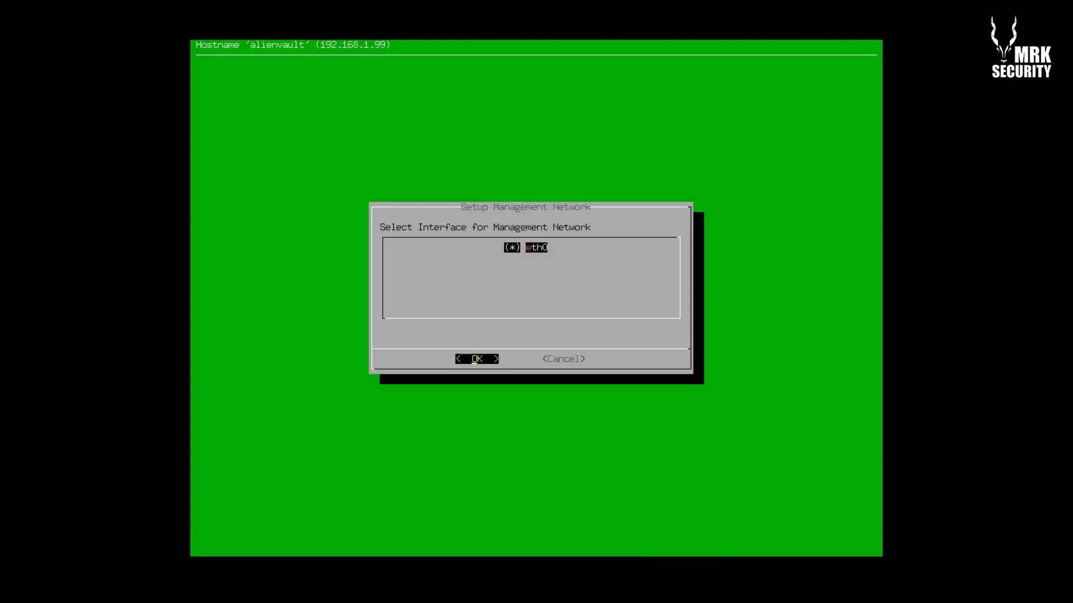
{"action": "key", "text": "Return"}
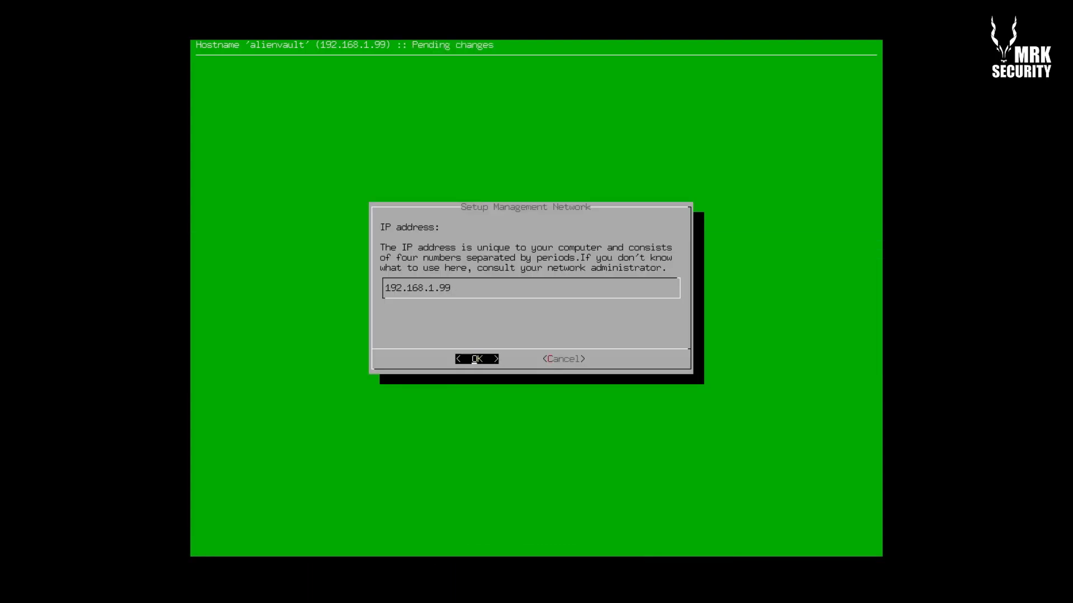
{"action": "key", "text": "Return"}
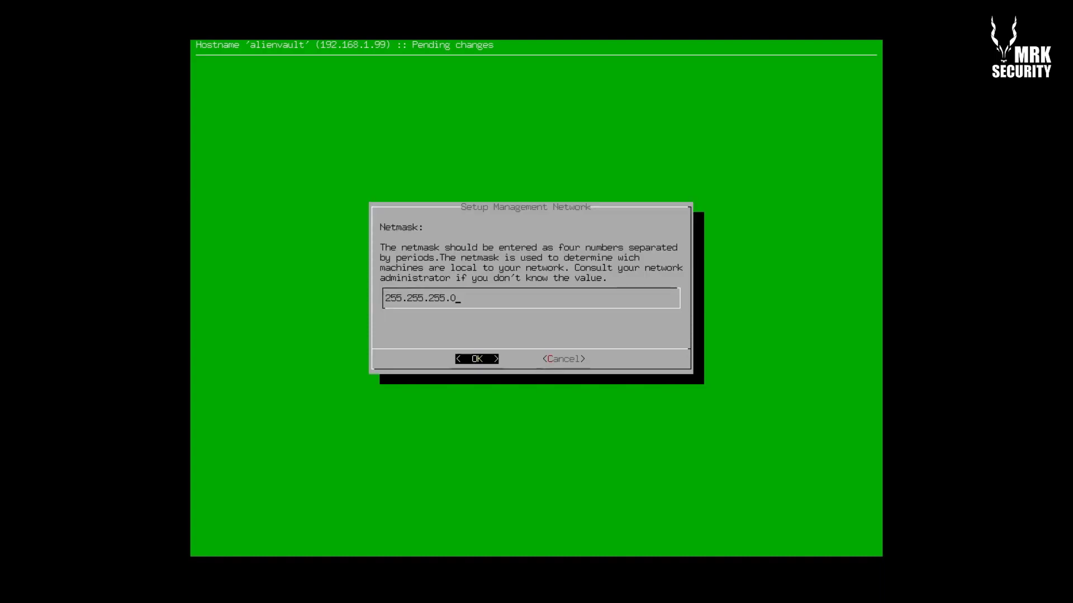
{"action": "key", "text": "Return"}
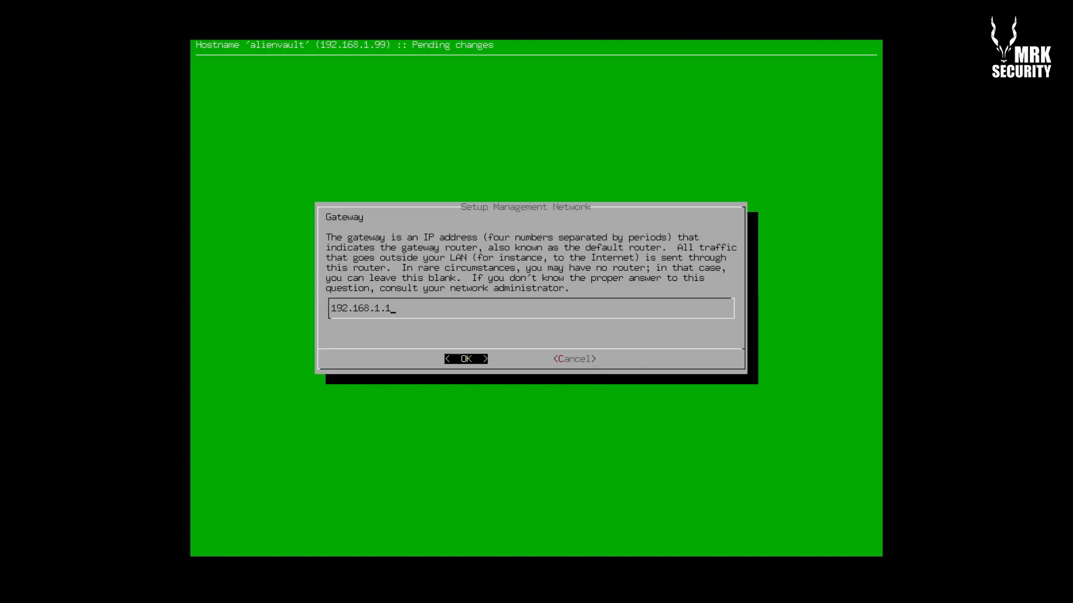
{"action": "key", "text": "Tab"}
{"action": "key", "text": "Return"}
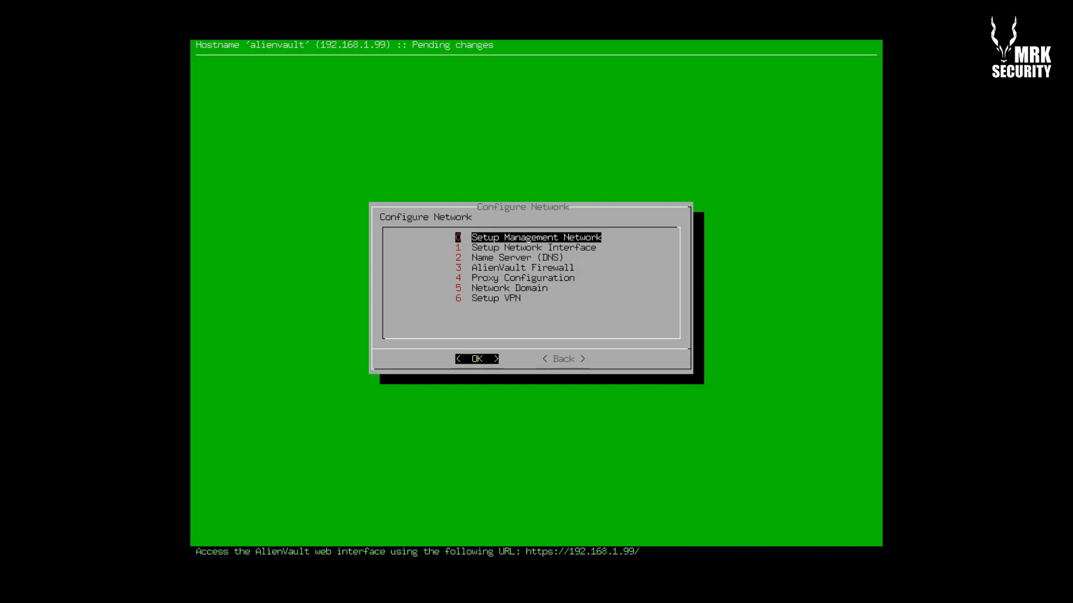
In Setup Network Interface, keep eth0 with IP 192.168.1.99 and netmask 255.255.255.0
{"action": "key", "text": "Down"}
{"action": "key", "text": "Up"}
{"action": "key", "text": "Down"}
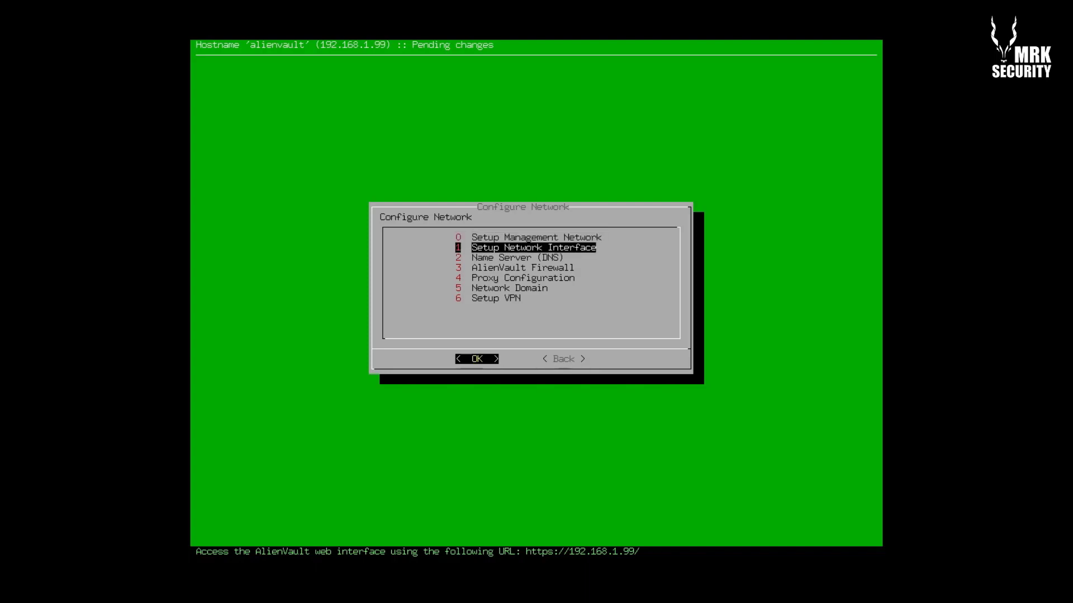
{"action": "key", "text": "Up"}
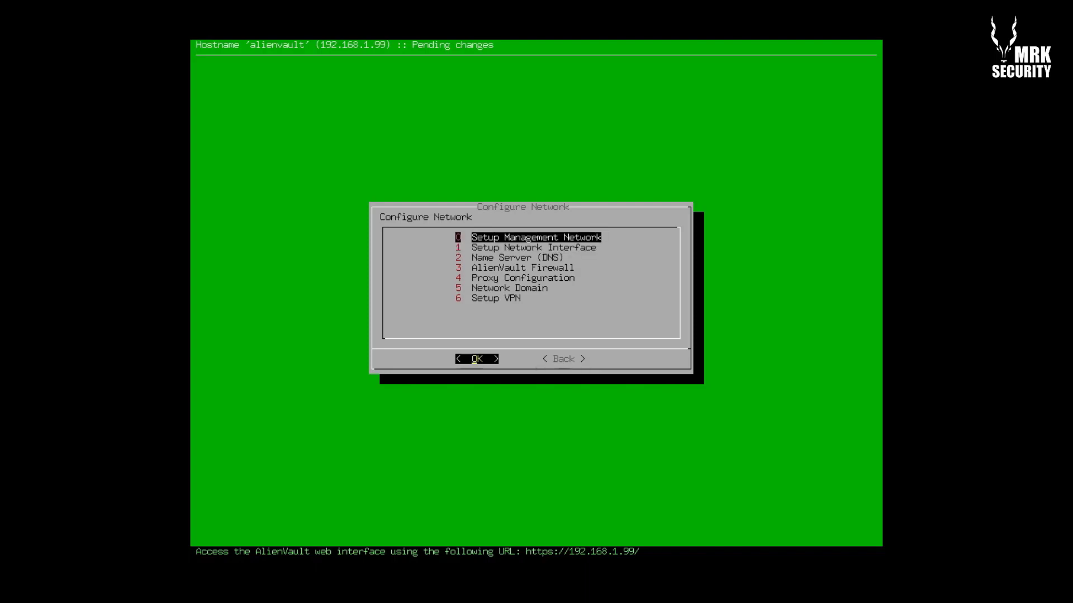
{"action": "key", "text": "Down"}
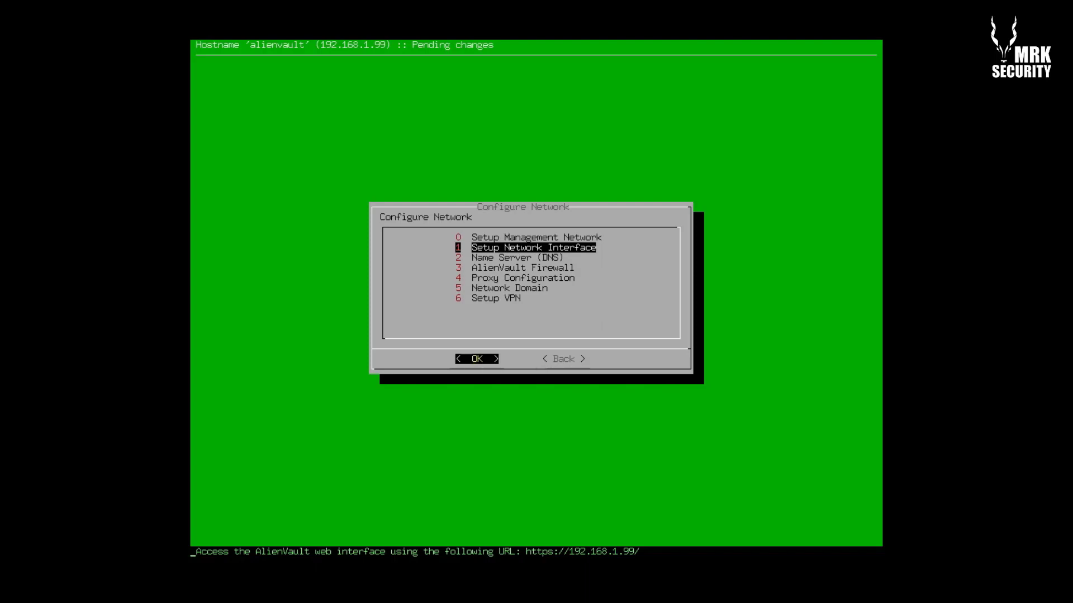
{"action": "key", "text": "Return"}
{"action": "key", "text": "Return"}
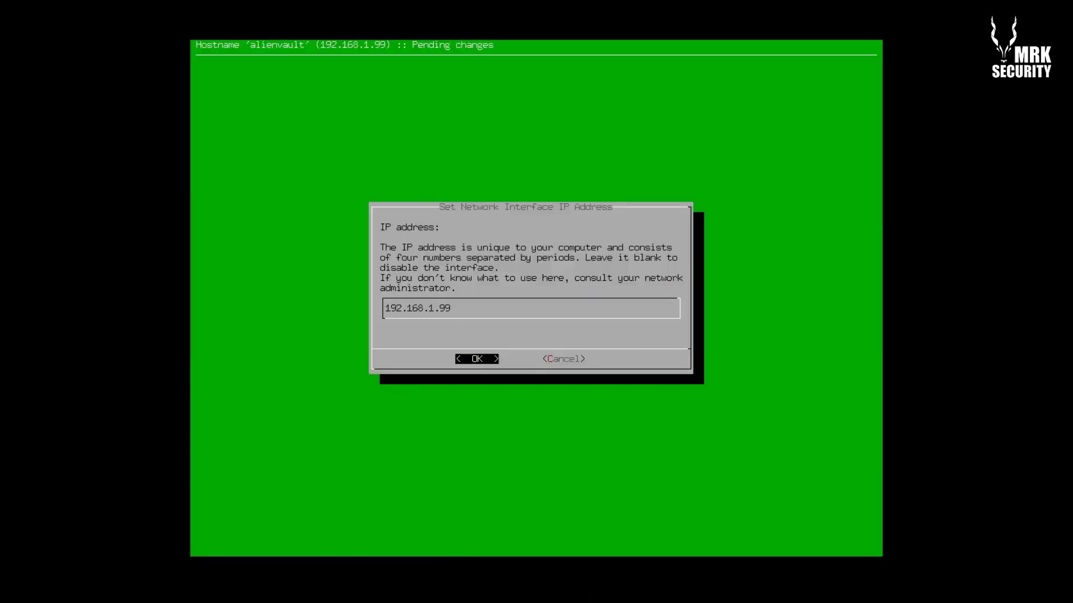
{"action": "key", "text": "Return"}
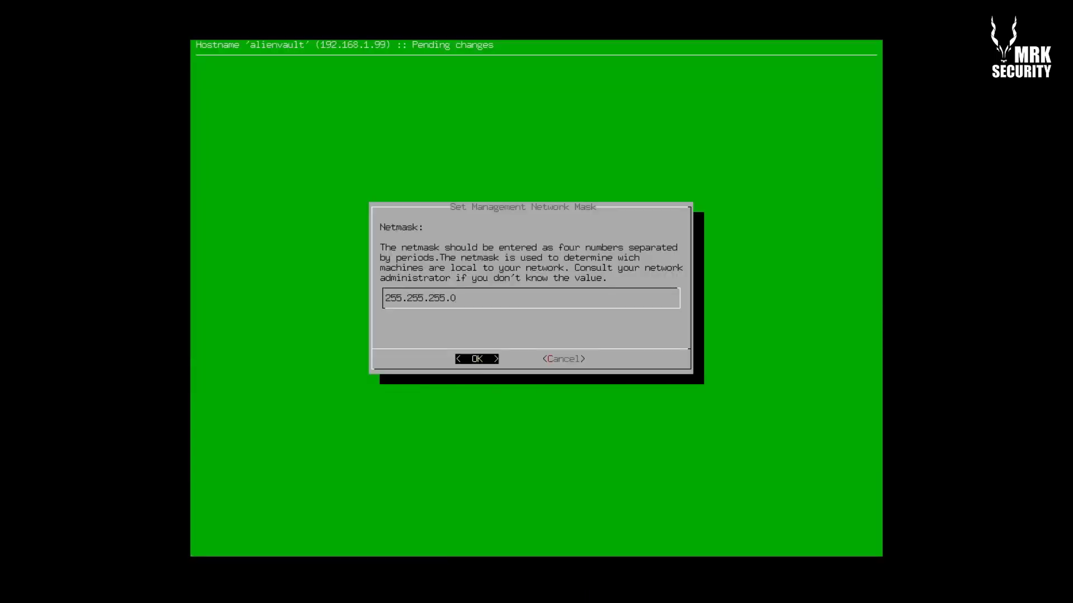
{"action": "key", "text": "Return"}
Confirm 192.168.1.1 as the DNS name server
{"action": "key", "text": "Down"}
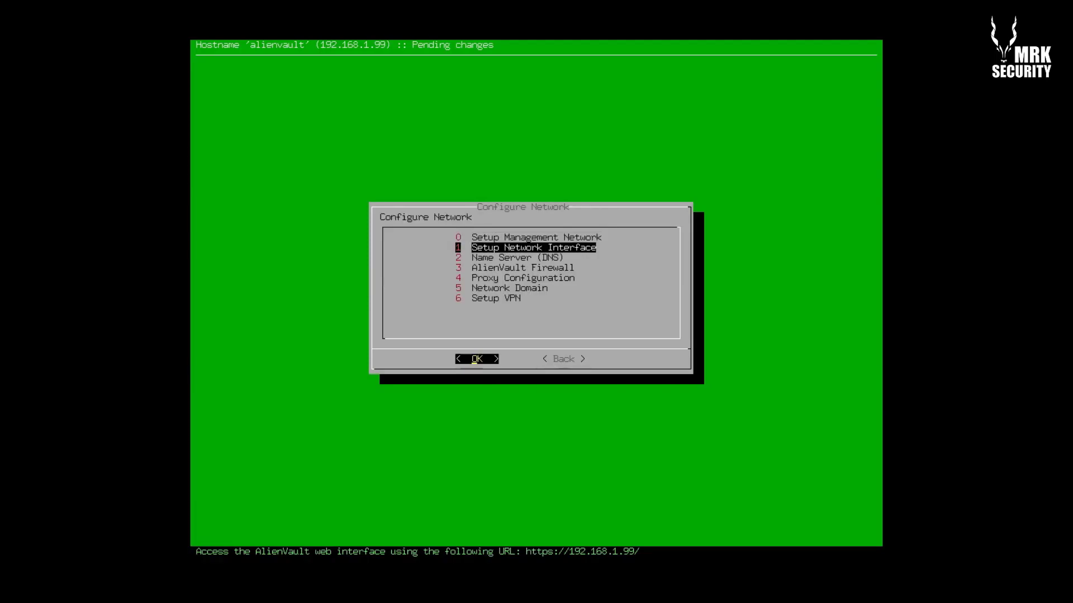
{"action": "key", "text": "Down"}
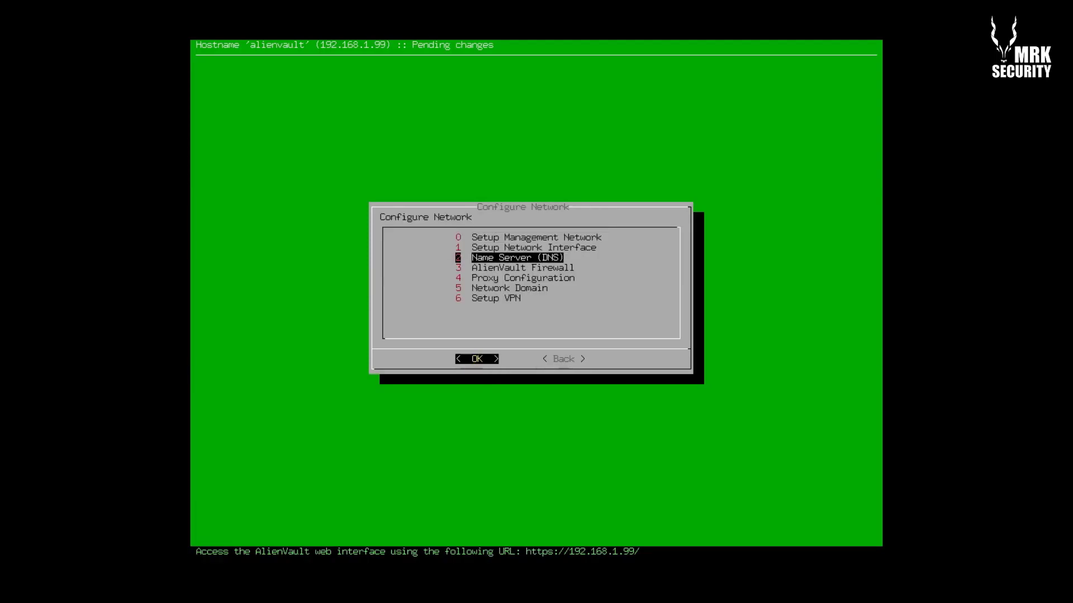
{"action": "key", "text": "Return"}
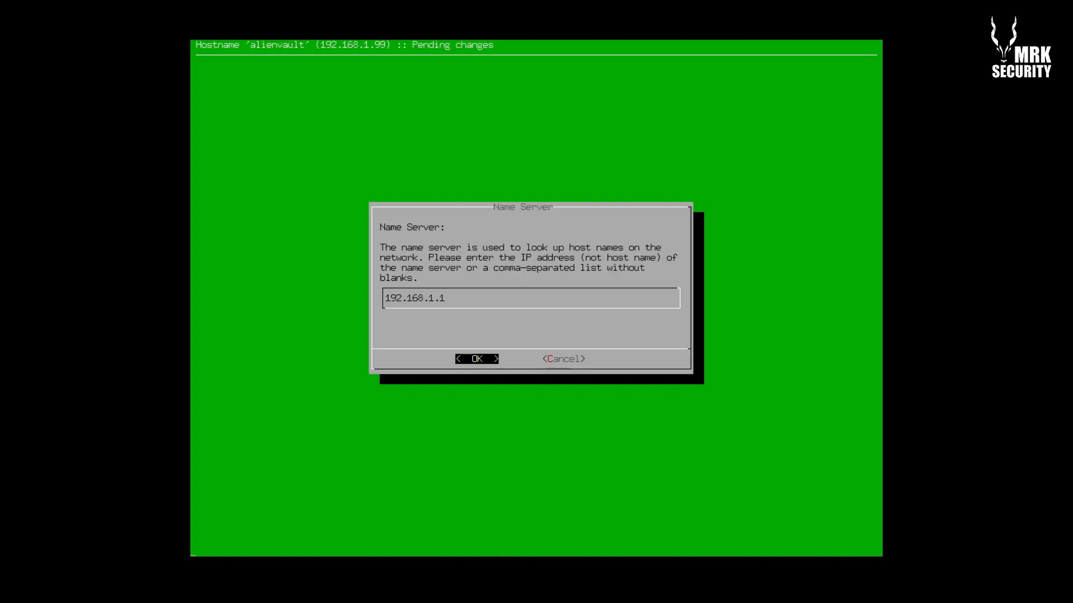
{"action": "key", "text": "Return"}
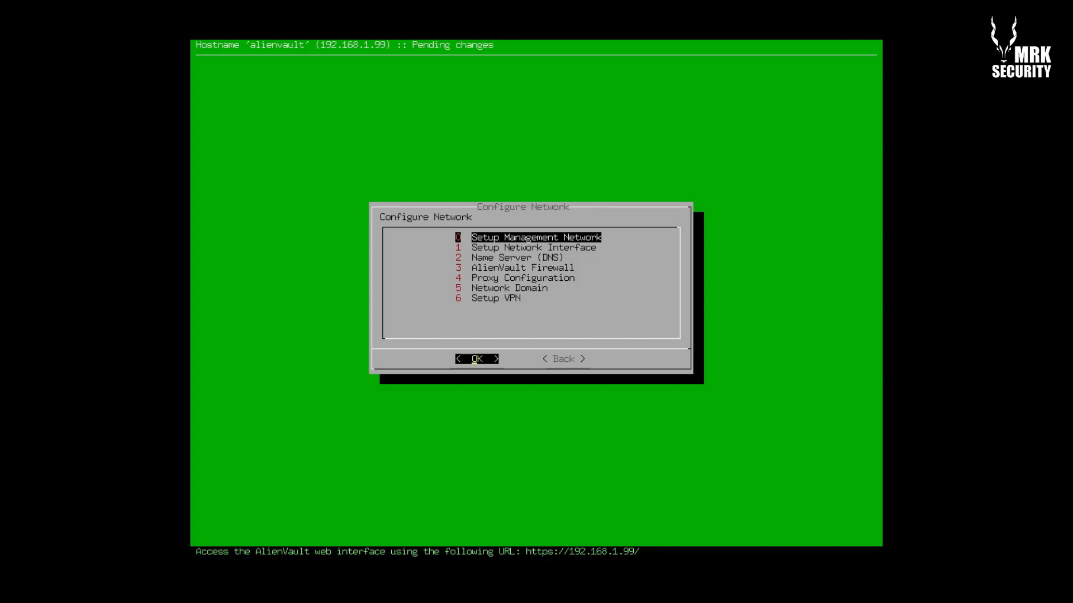
{"action": "key", "text": "Down"}
{"action": "key", "text": "Down"}
{"action": "key", "text": "Down"}
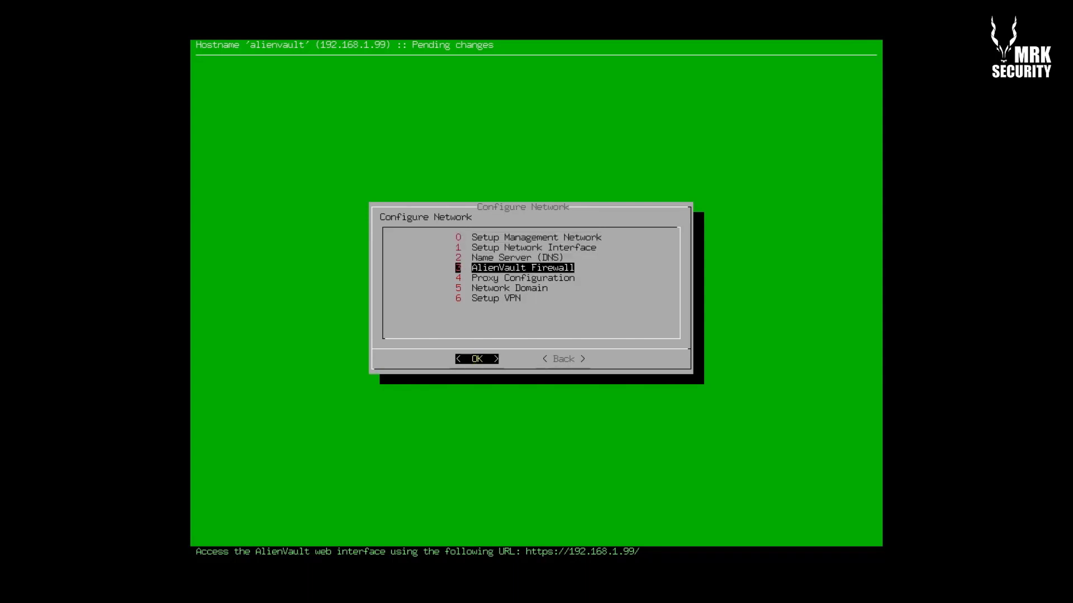
{"action": "key", "text": "Return"}
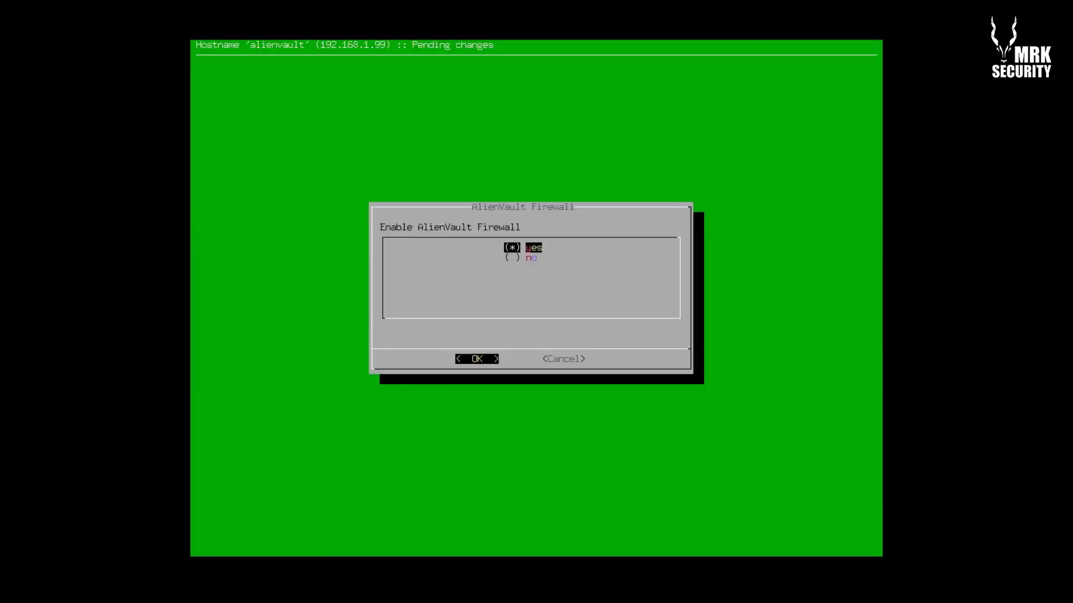
{"action": "key", "text": "Down"}
{"action": "key", "text": "Tab"}
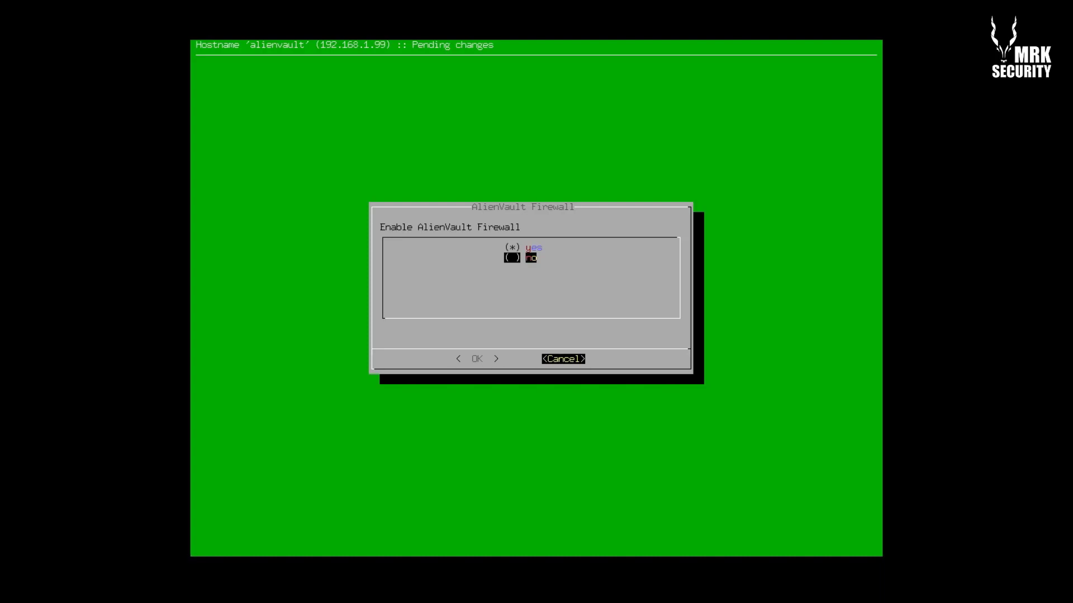
{"action": "key", "text": "Return"}
{"action": "key", "text": "Down"}
{"action": "key", "text": "Down"}
{"action": "key", "text": "Down"}
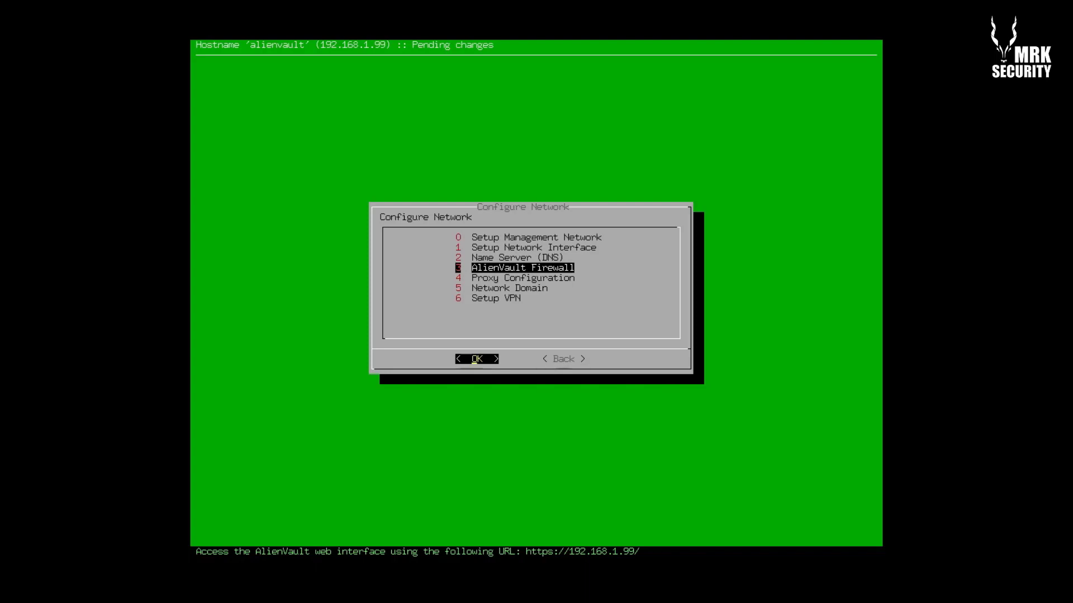
Look over the network options, including Proxy Configuration, and go Back to System Preferences unchanged
{"action": "key", "text": "Down"}
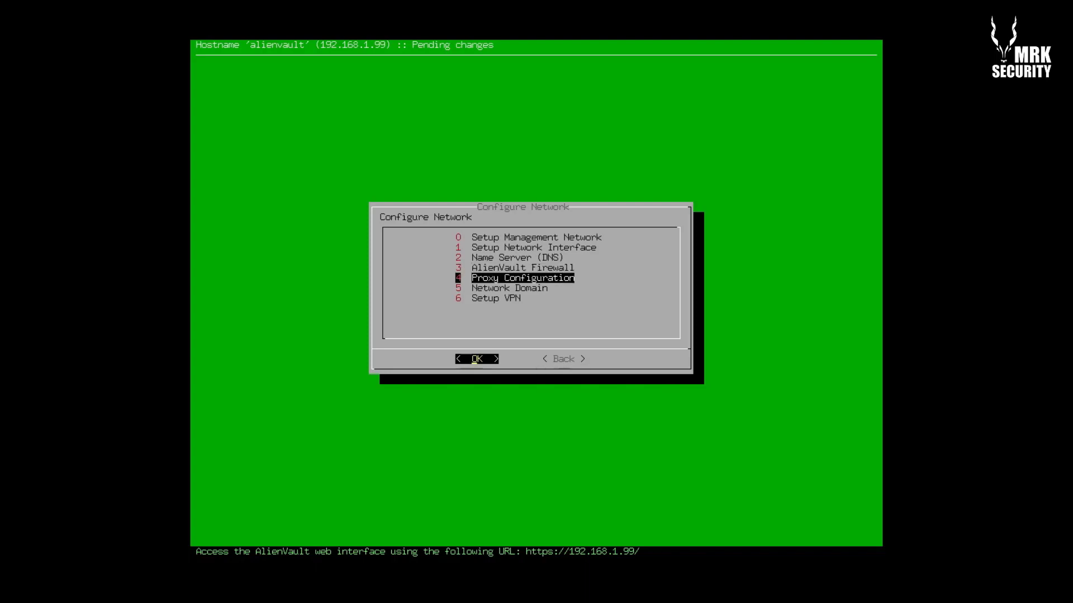
{"action": "key", "text": "Down"}
{"action": "key", "text": "Down"}
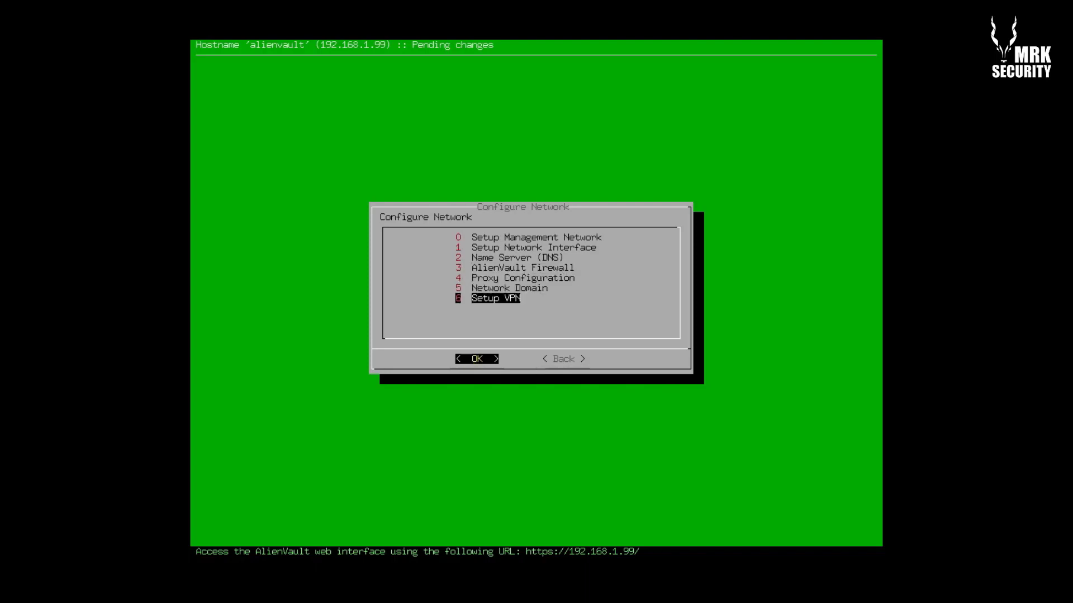
{"action": "key", "text": "Up"}
{"action": "key", "text": "Up"}
{"action": "key", "text": "Tab"}
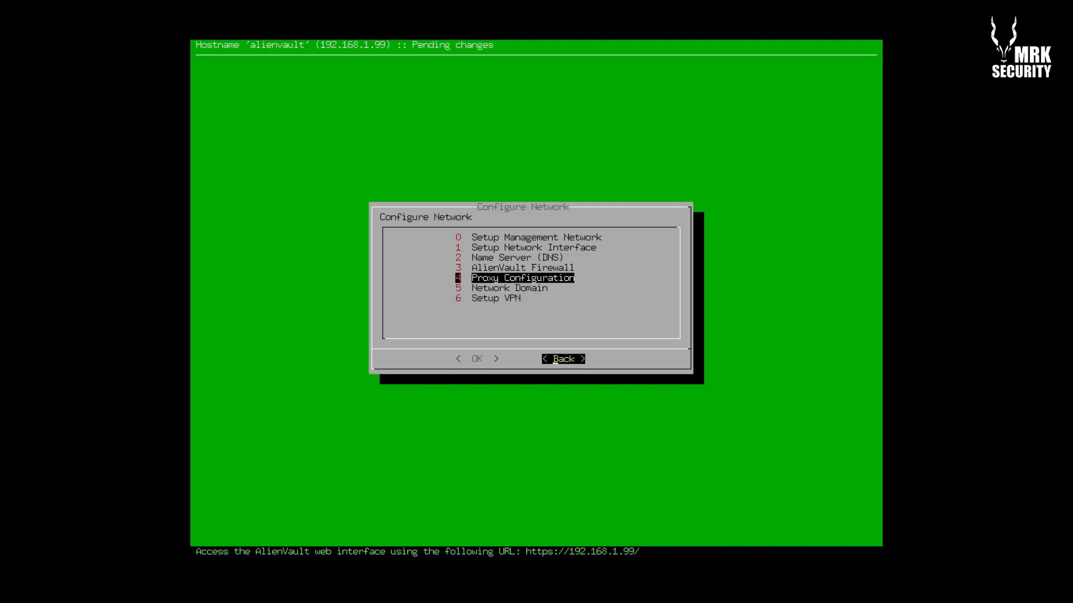
{"action": "key", "text": "Tab"}
{"action": "key", "text": "Return"}
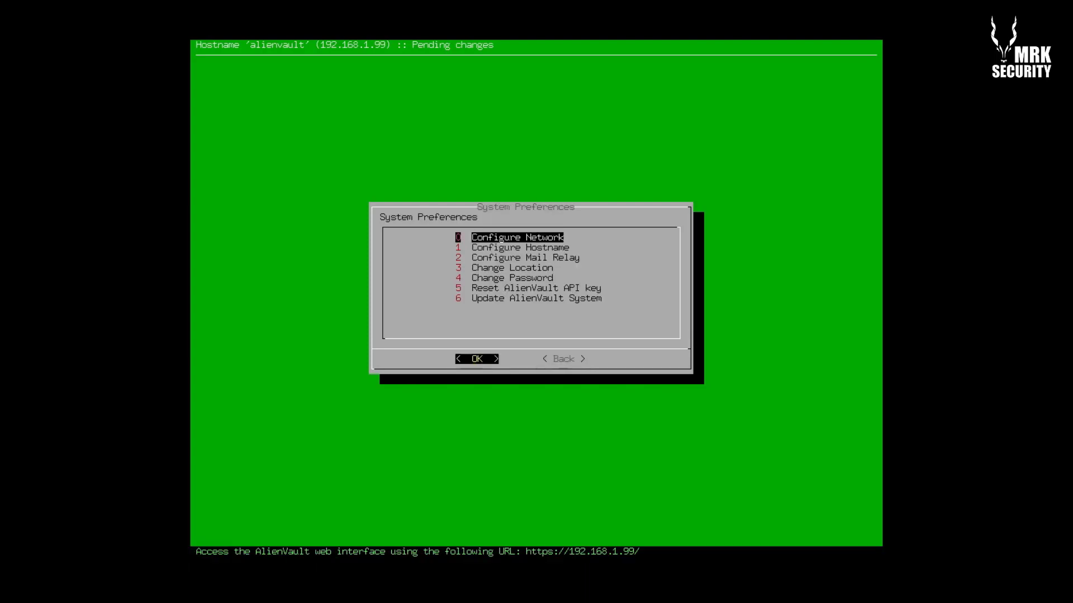
Select 1 Configure Hostname in System Preferences to view the current hostname alienvault
{"action": "key", "text": "Down"}
{"action": "key", "text": "Up"}
{"action": "key", "text": "Down"}
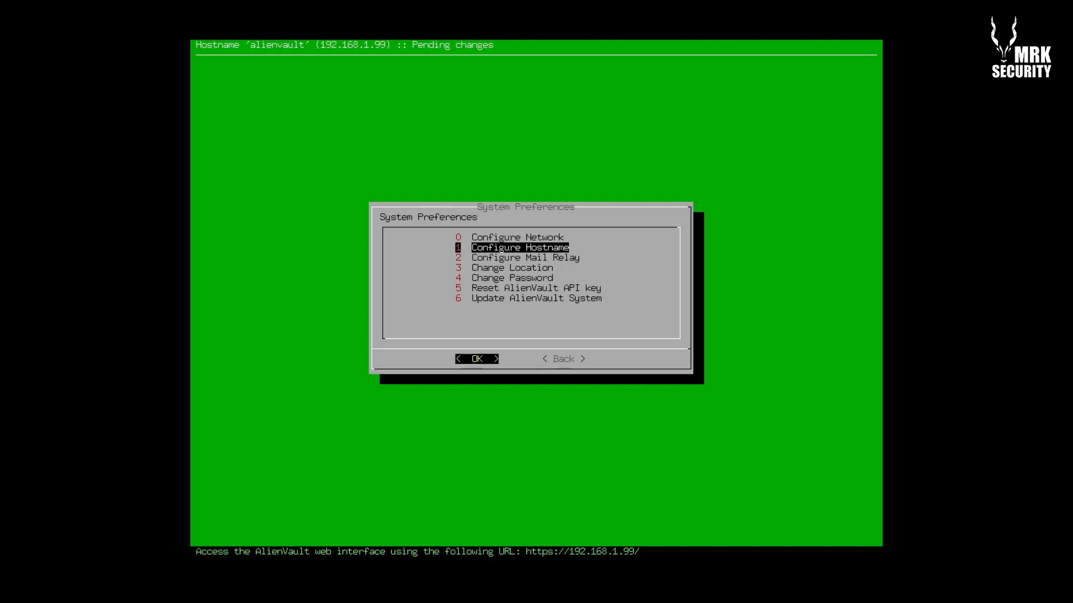
{"action": "key", "text": "Return"}
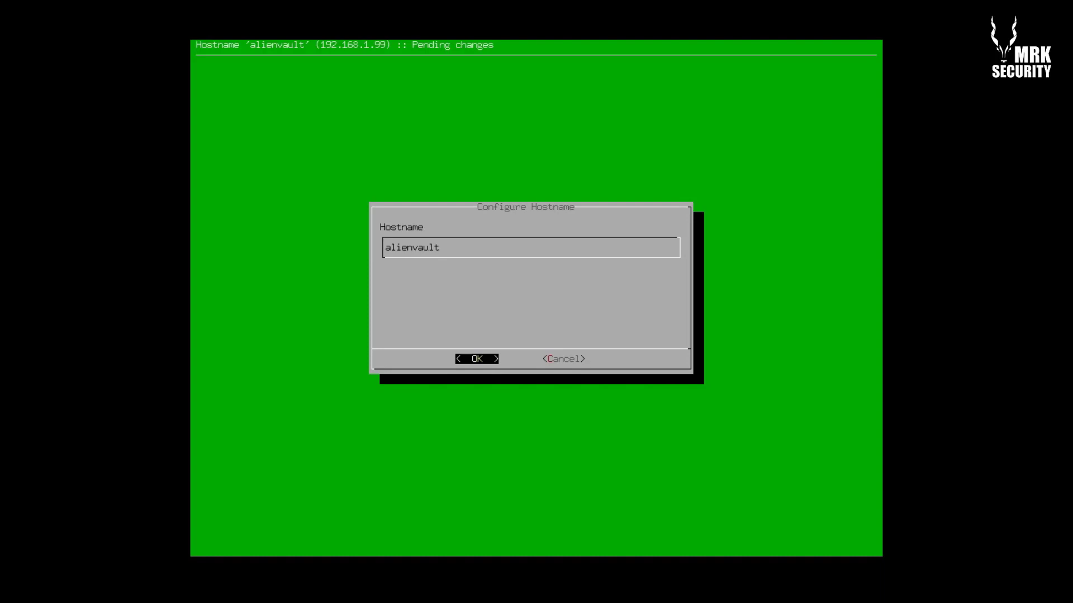
Change the hostname from alienvault to av-machine and acknowledge the restart-required notice
{"action": "key", "text": "BackSpace"}
{"action": "key", "text": "BackSpace"}
{"action": "key", "text": "BackSpace"}
{"action": "key", "text": "BackSpace"}
{"action": "key", "text": "BackSpace"}
{"action": "key", "text": "BackSpace"}
{"action": "key", "text": "BackSpace"}
{"action": "key", "text": "BackSpace"}
{"action": "key", "text": "BackSpace"}
{"action": "type", "text": "v"}
{"action": "type", "text": "machine"}
{"action": "key", "text": "Return"}
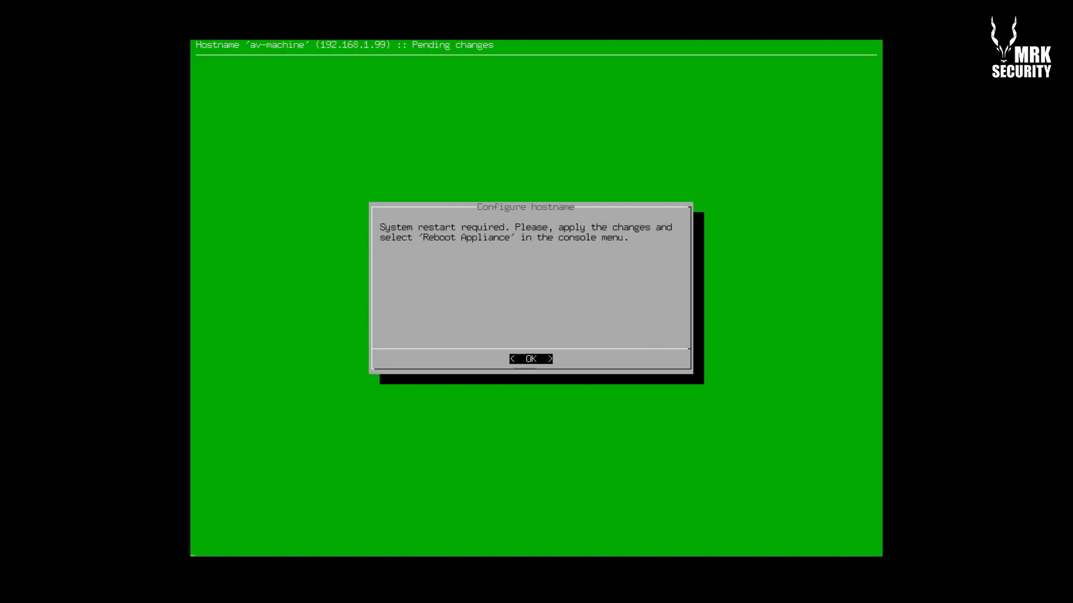
{"action": "key", "text": "Return"}
{"action": "key", "text": "Down"}
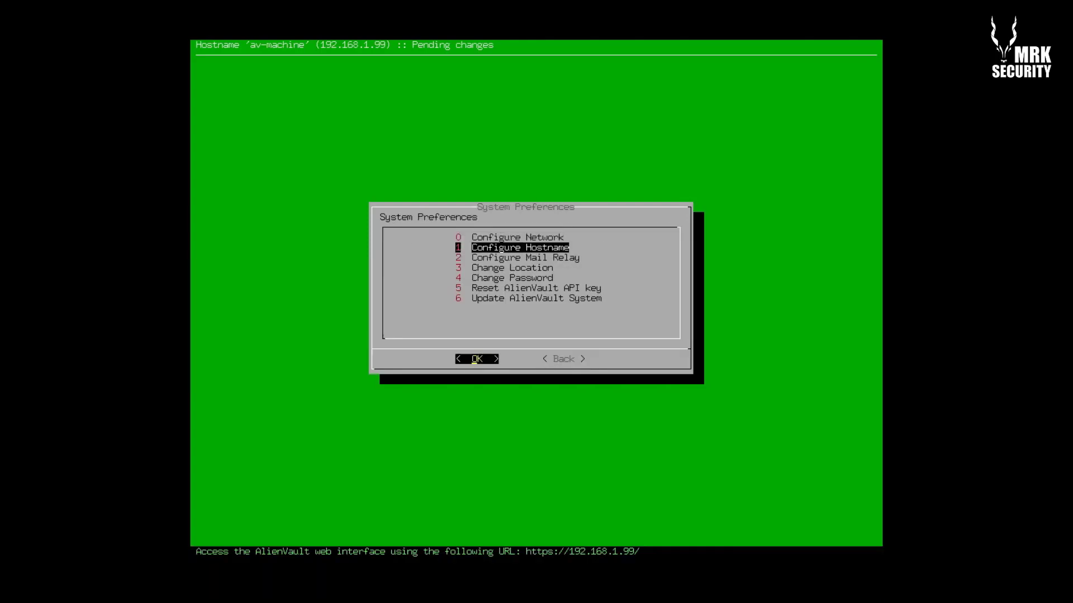
Open 3 Change Location from the System Preferences menu
{"action": "key", "text": "Down"}
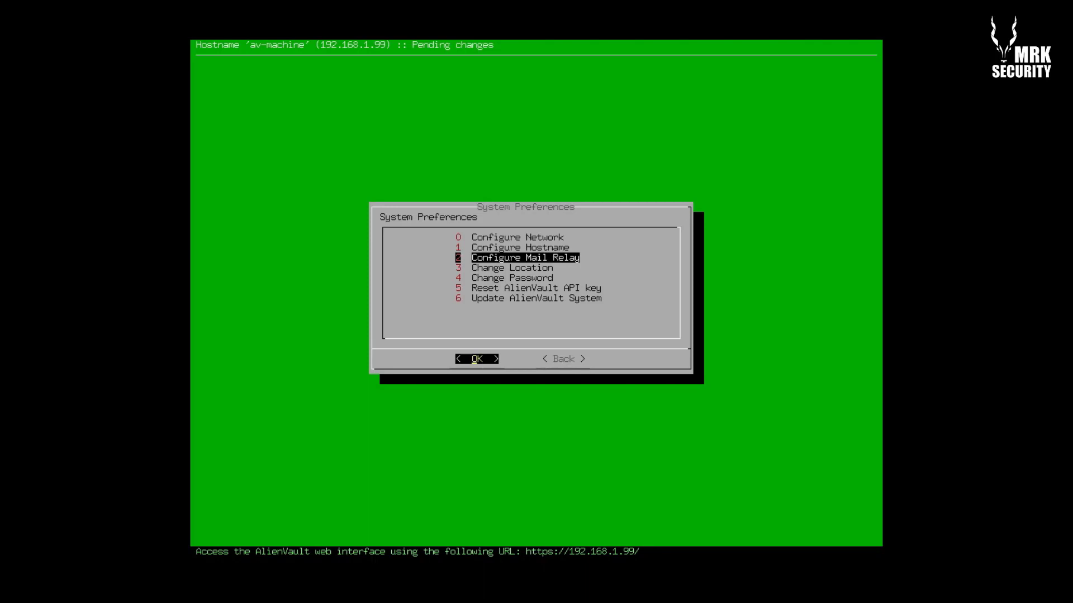
{"action": "key", "text": "Down"}
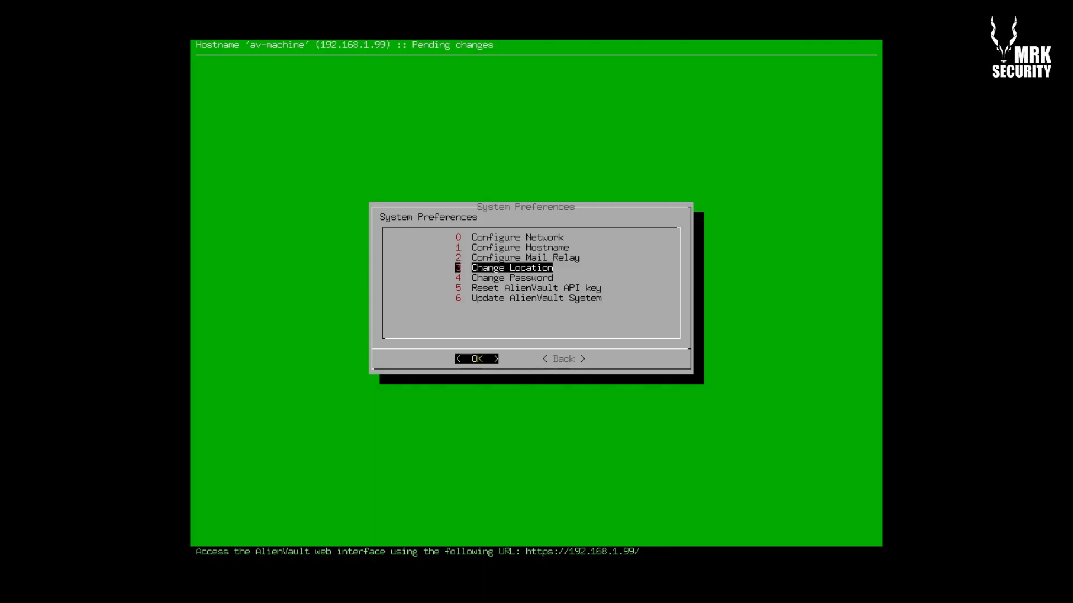
{"action": "key", "text": "Up"}
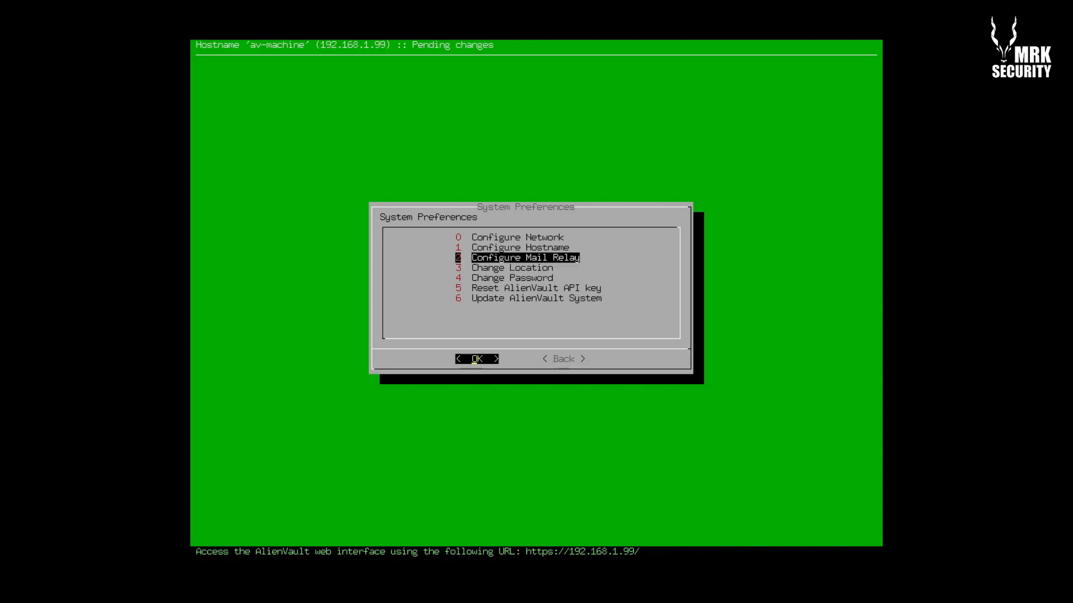
{"action": "key", "text": "Down"}
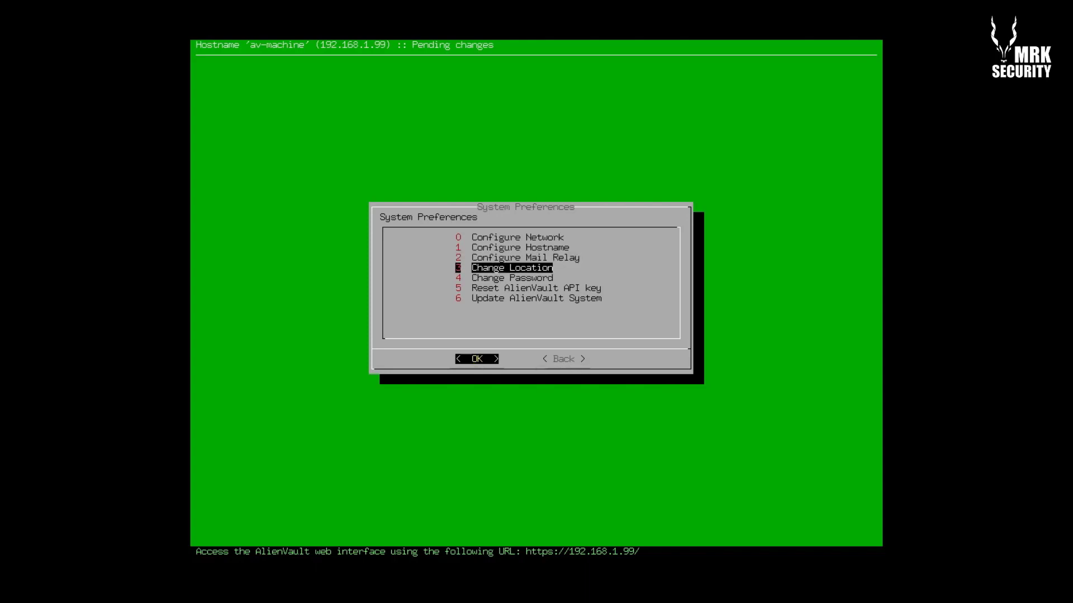
{"action": "key", "text": "Return"}
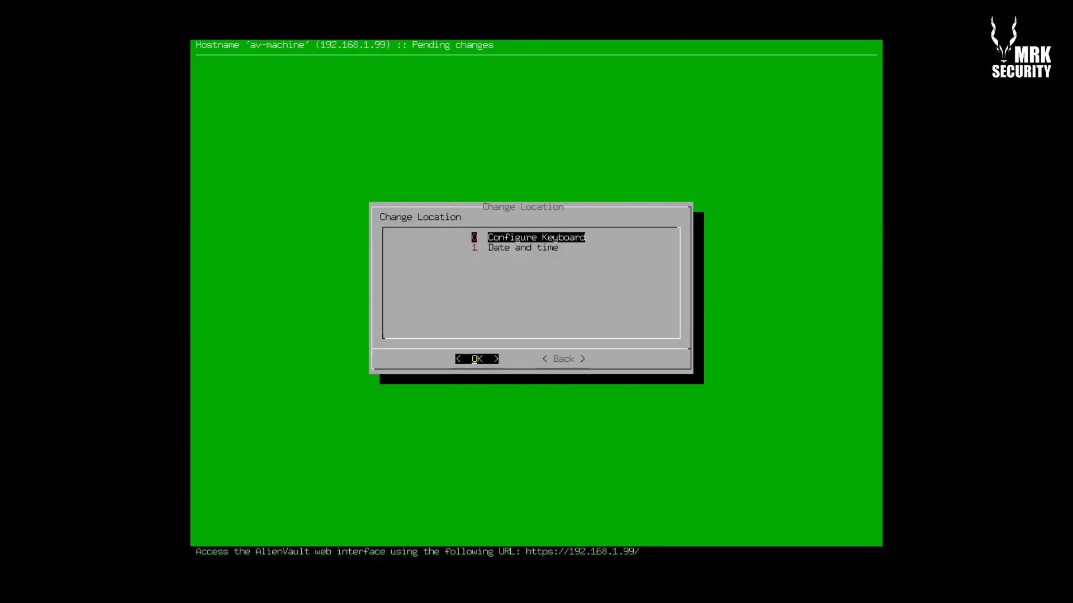
Review the Configure Keyboard and Date and time options, back out, and reopen Change Location
{"action": "key", "text": "Down"}
{"action": "key", "text": "Up"}
{"action": "key", "text": "Down"}
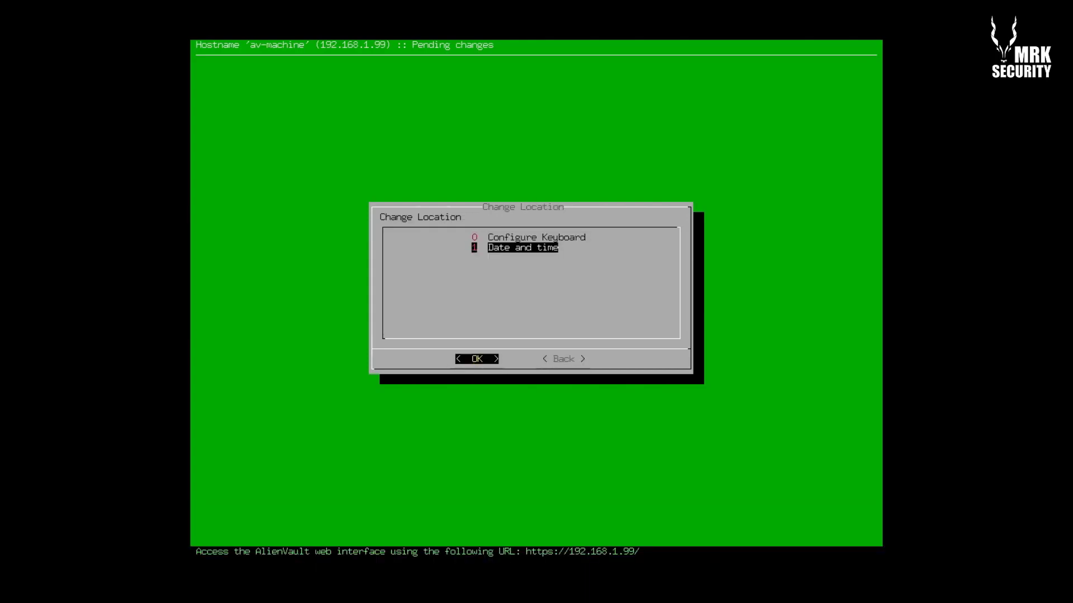
{"action": "key", "text": "Up"}
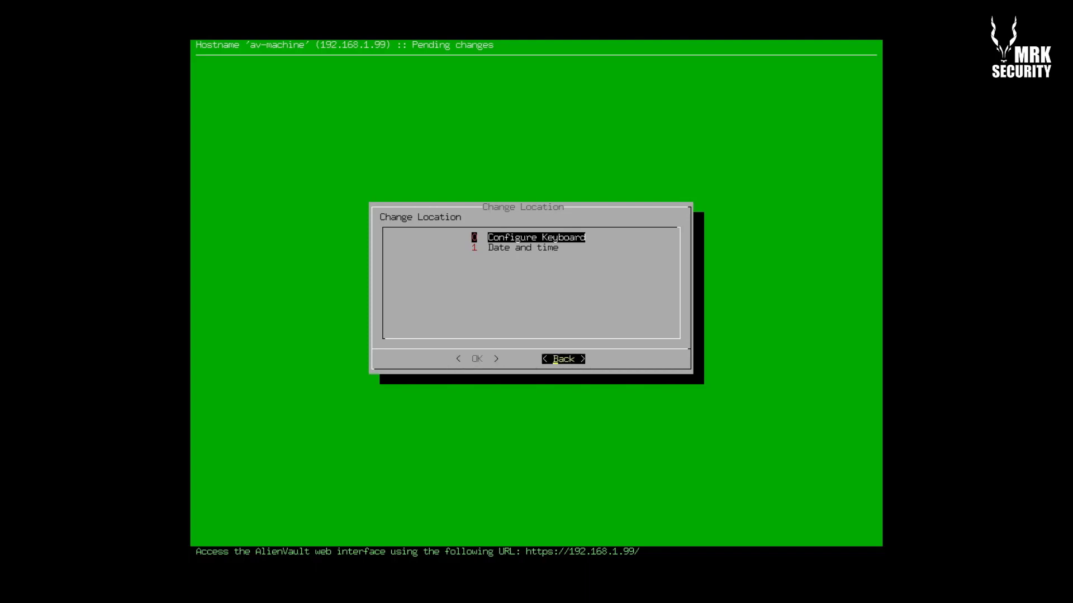
{"action": "key", "text": "Return"}
{"action": "key", "text": "Down"}
{"action": "key", "text": "Down"}
{"action": "key", "text": "Down"}
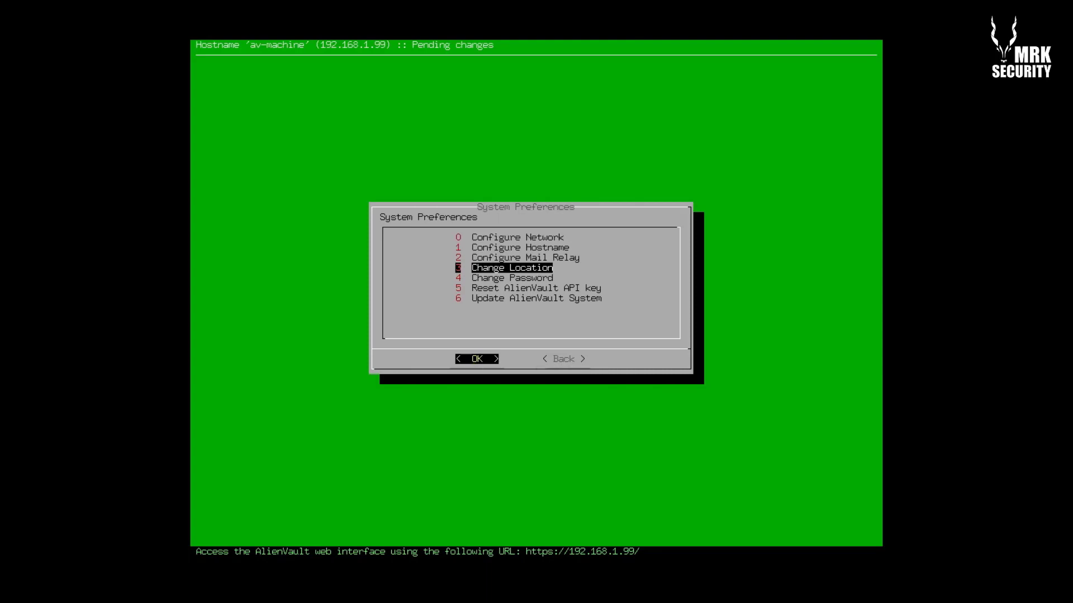
{"action": "key", "text": "Return"}
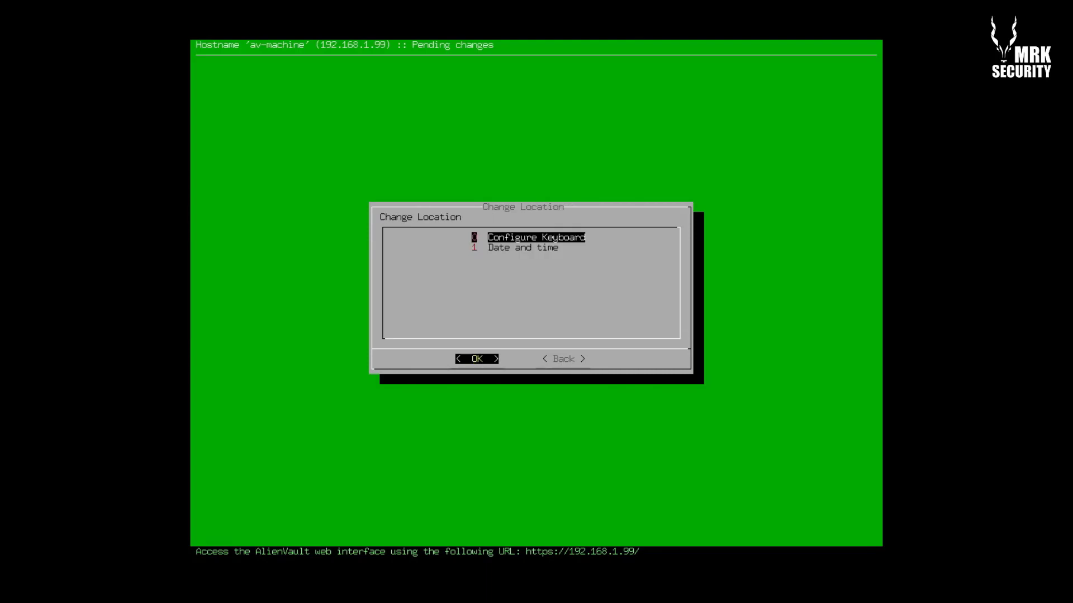
{"action": "key", "text": "Down"}
{"action": "key", "text": "Up"}
{"action": "key", "text": "Return"}
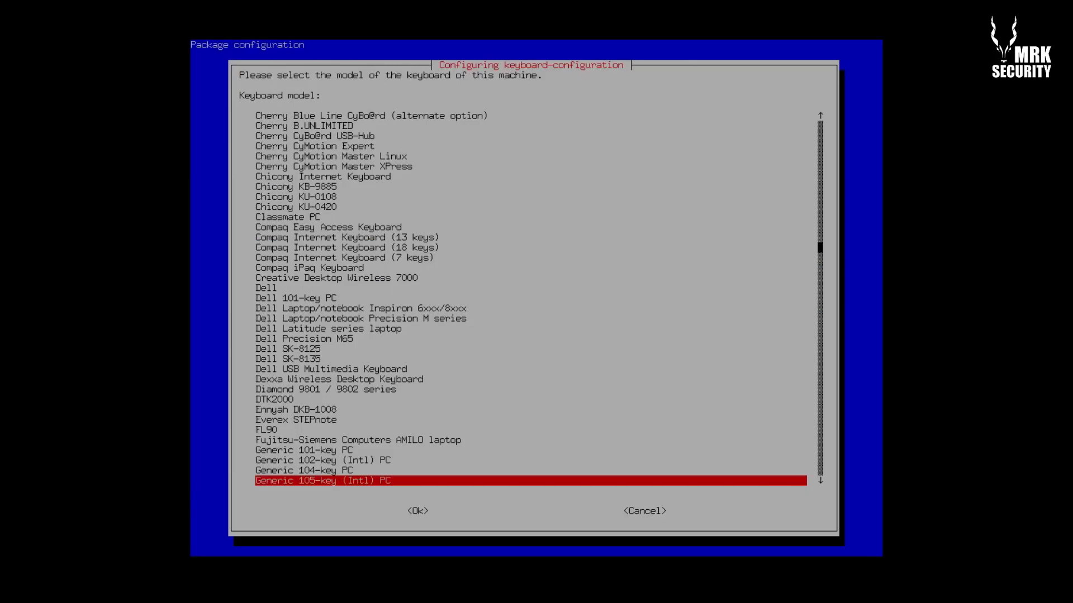
{"action": "key", "text": "Down"}
{"action": "key", "text": "Tab"}
{"action": "key", "text": "Tab"}
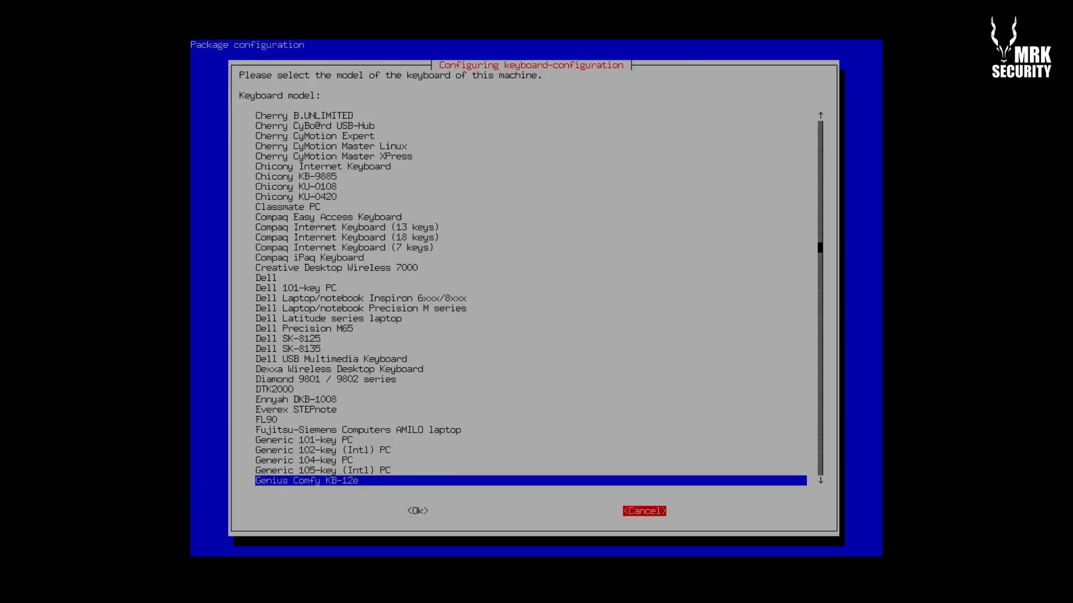
{"action": "key", "text": "Return"}
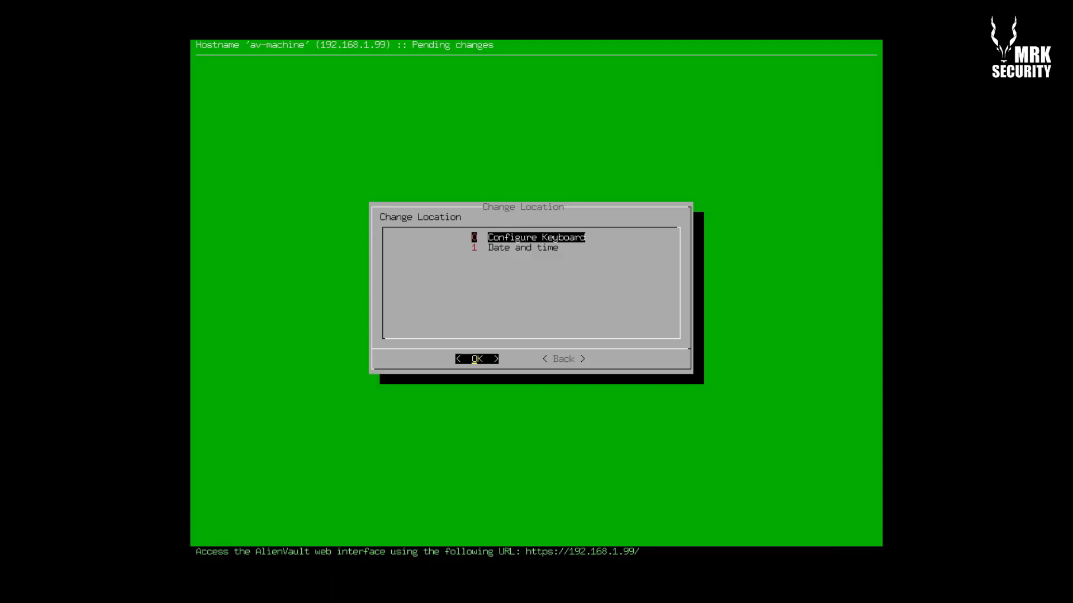
{"action": "key", "text": "Down"}
Configure the time zone under Date and time as Asia, Dubai
{"action": "key", "text": "Return"}
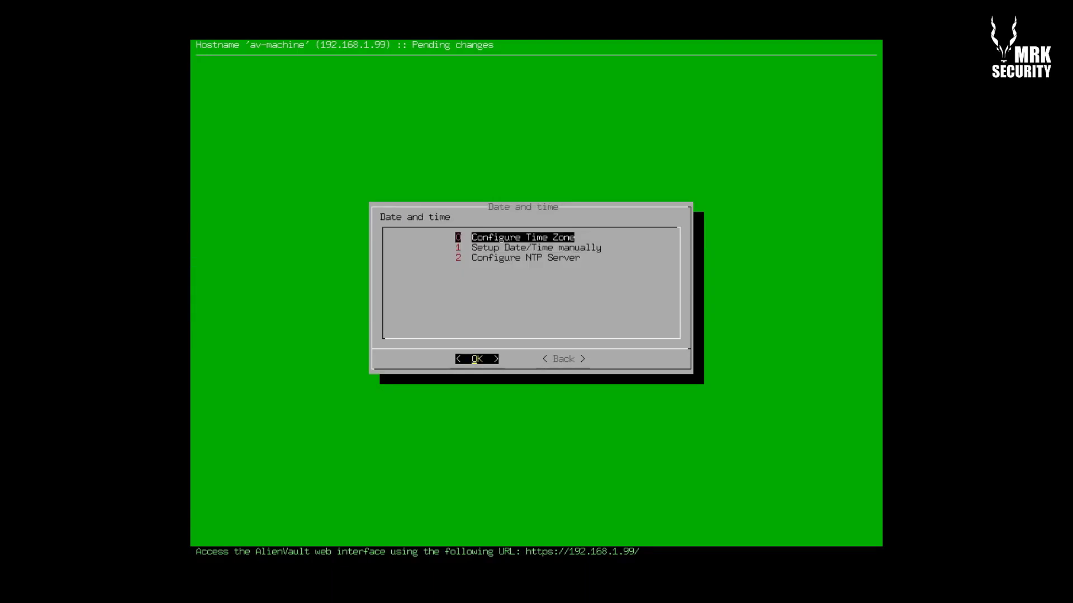
{"action": "key", "text": "Return"}
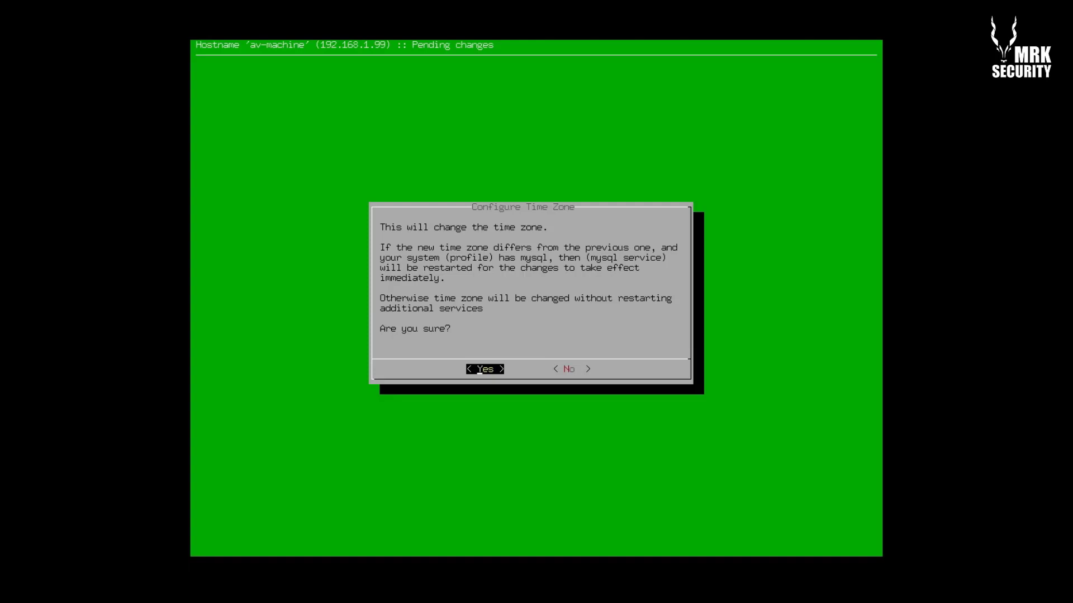
{"action": "key", "text": "Return"}
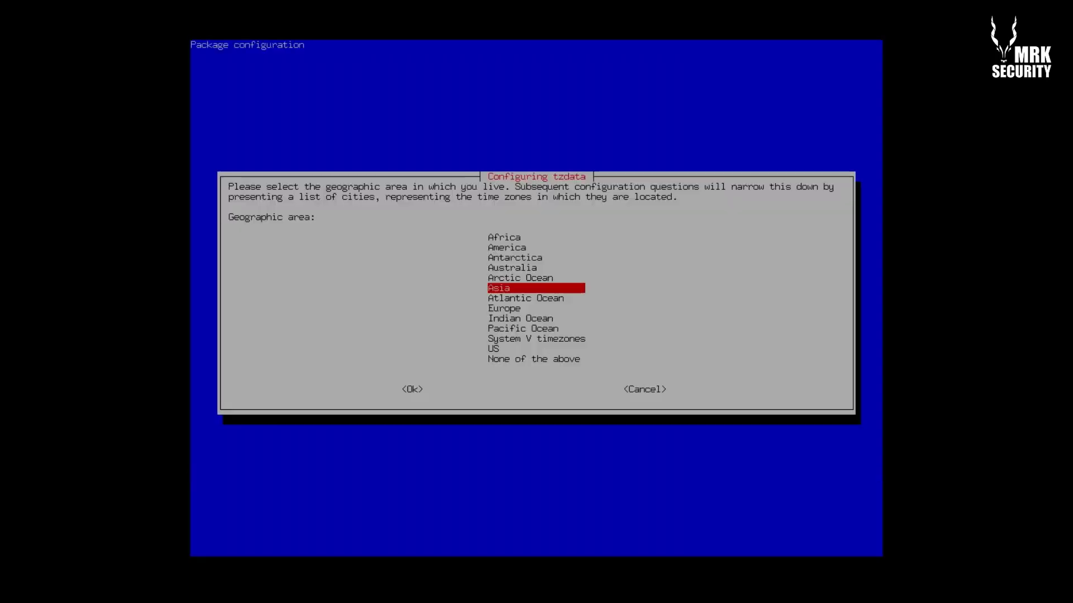
{"action": "key", "text": "Down"}
{"action": "key", "text": "Up"}
{"action": "key", "text": "Return"}
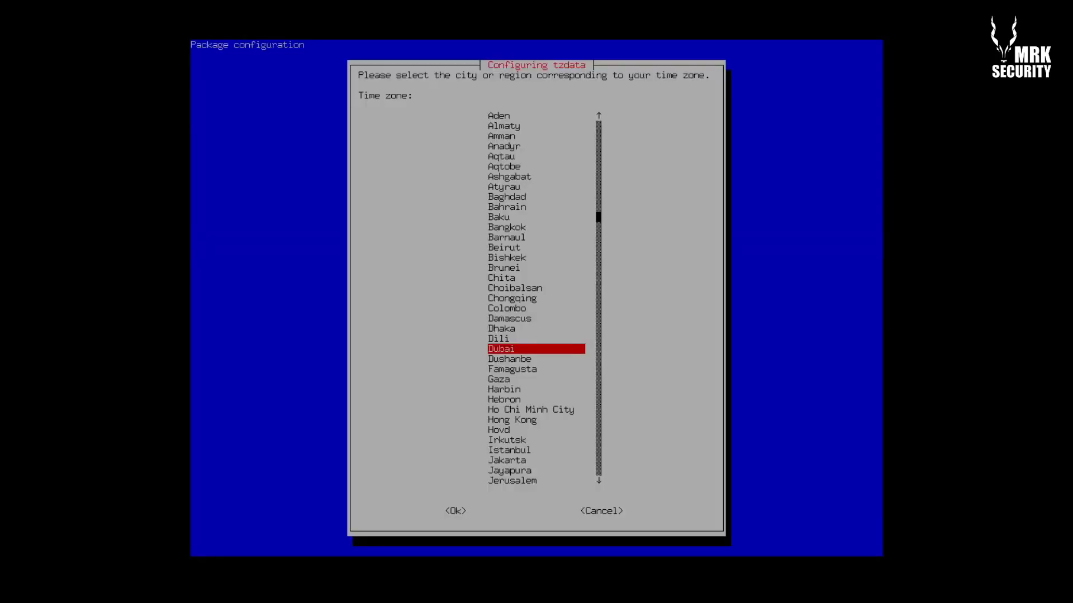
{"action": "key", "text": "Return"}
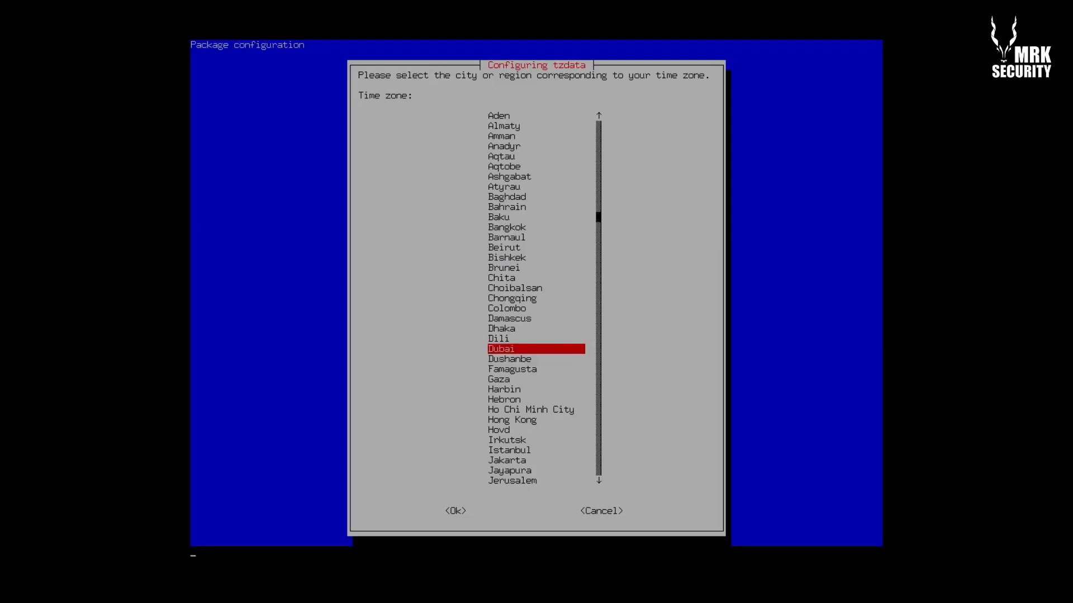
Look over the manual date and NTP server options, then return to Change Location
{"action": "key", "text": "Down"}
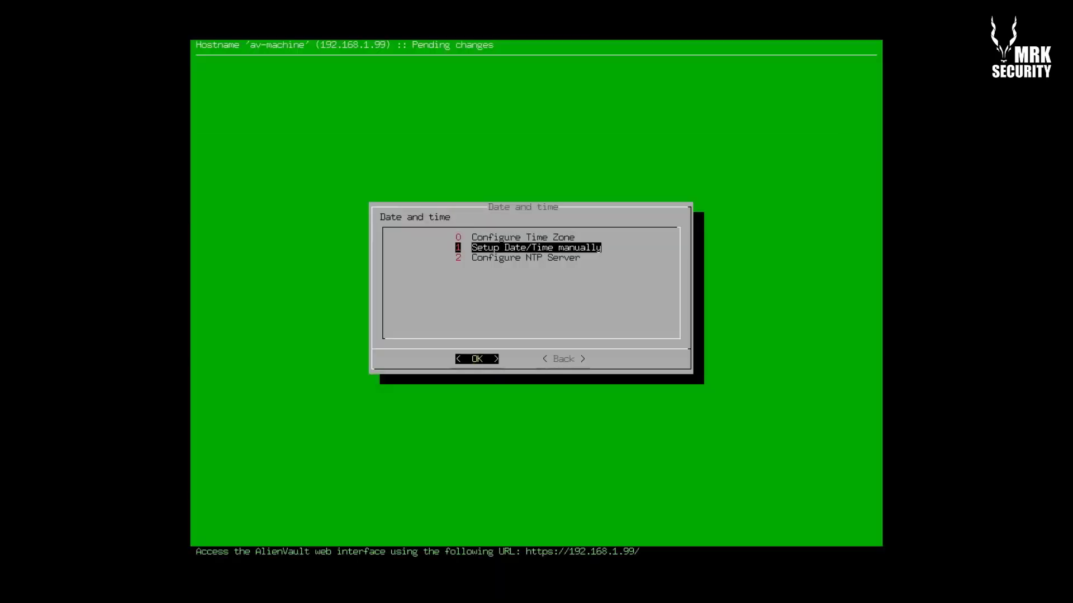
{"action": "key", "text": "Down"}
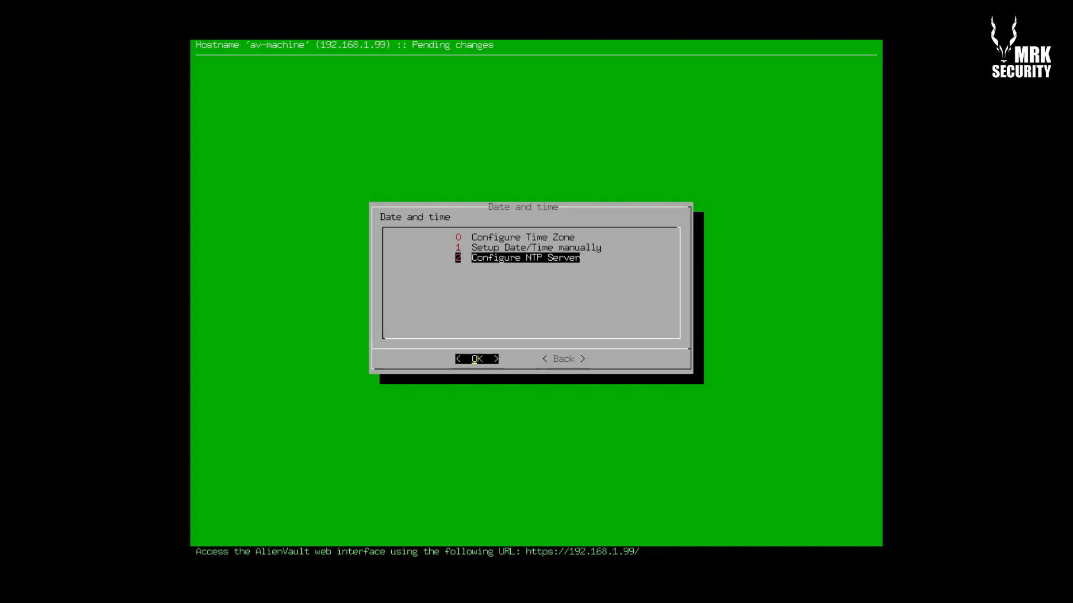
{"action": "key", "text": "Tab"}
{"action": "key", "text": "Return"}
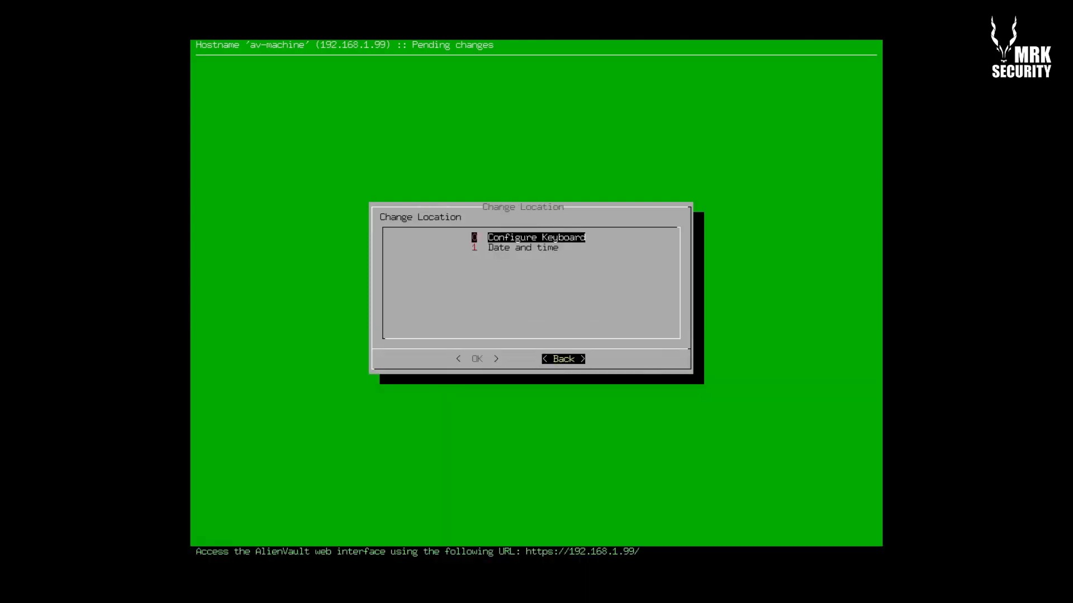
Browse the password, API key and system update options, then back out to AlienVault Setup
{"action": "key", "text": "Return"}
{"action": "key", "text": "Down"}
{"action": "key", "text": "Down"}
{"action": "key", "text": "Down"}
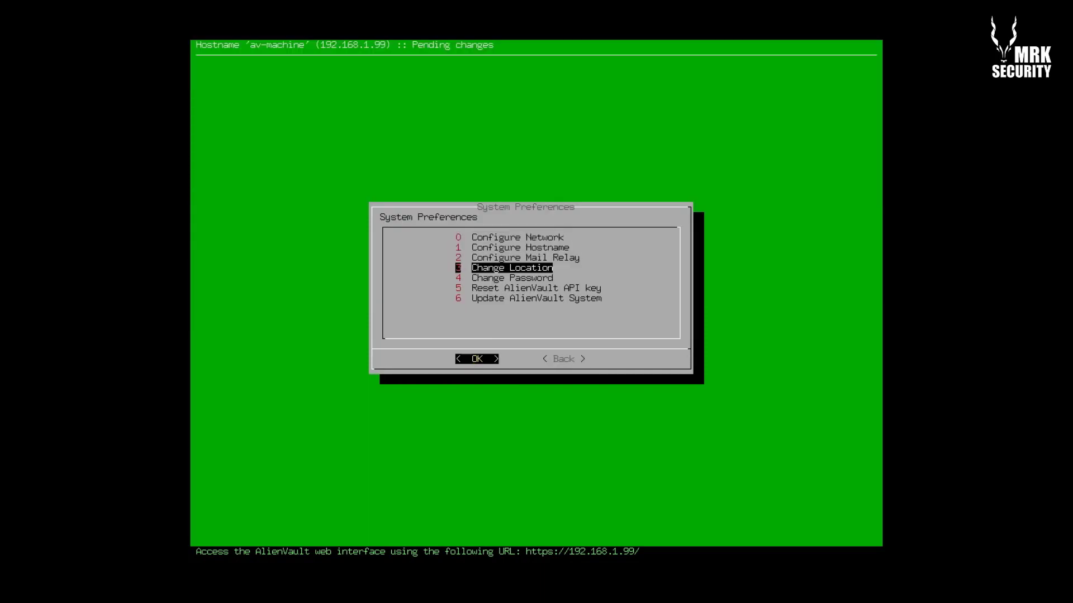
{"action": "key", "text": "Down"}
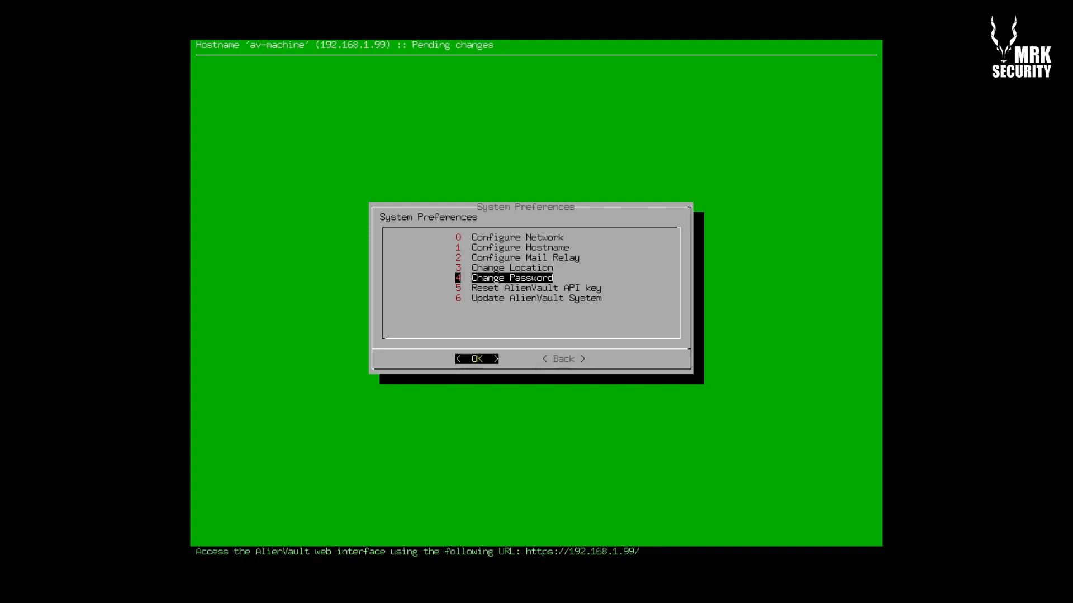
{"action": "key", "text": "Down"}
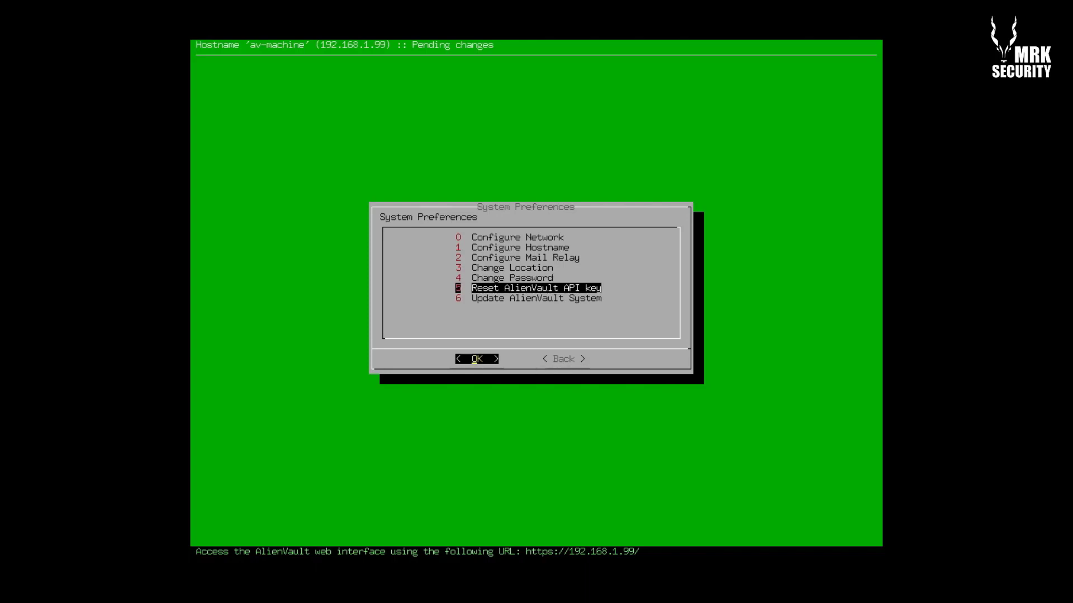
{"action": "key", "text": "Down"}
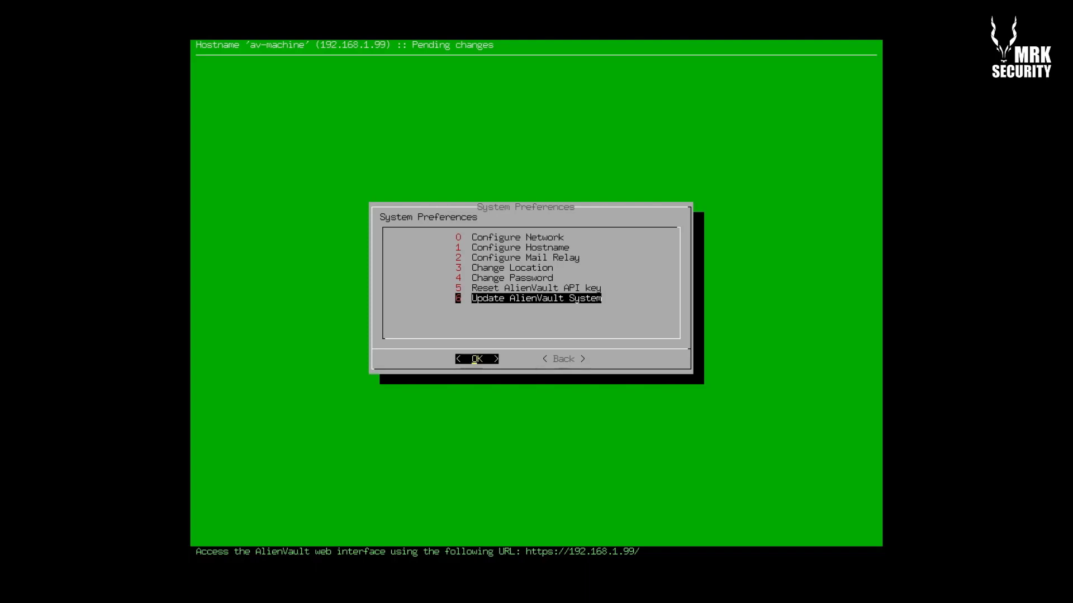
{"action": "key", "text": "Tab"}
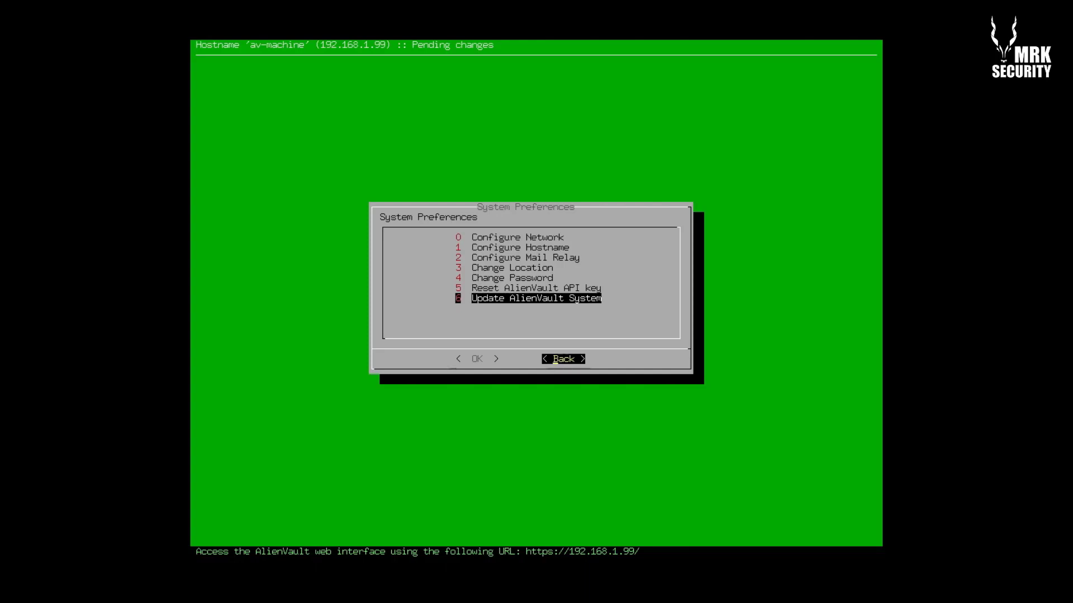
{"action": "key", "text": "Return"}
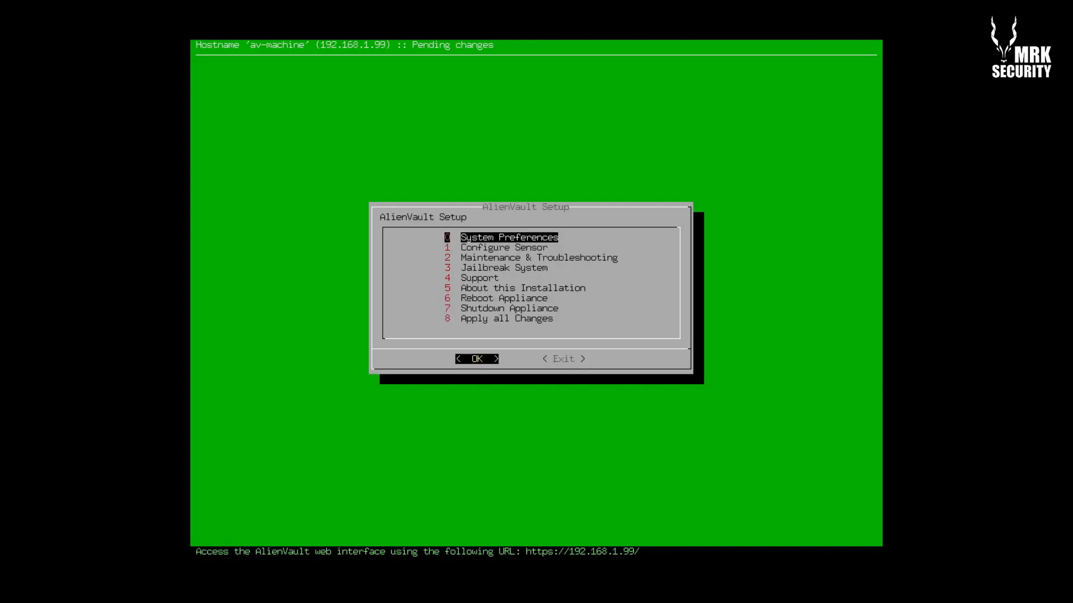
Open the Configure Sensor menu from the AlienVault Setup main menu
{"action": "key", "text": "Down"}
{"action": "key", "text": "Up"}
{"action": "key", "text": "Down"}
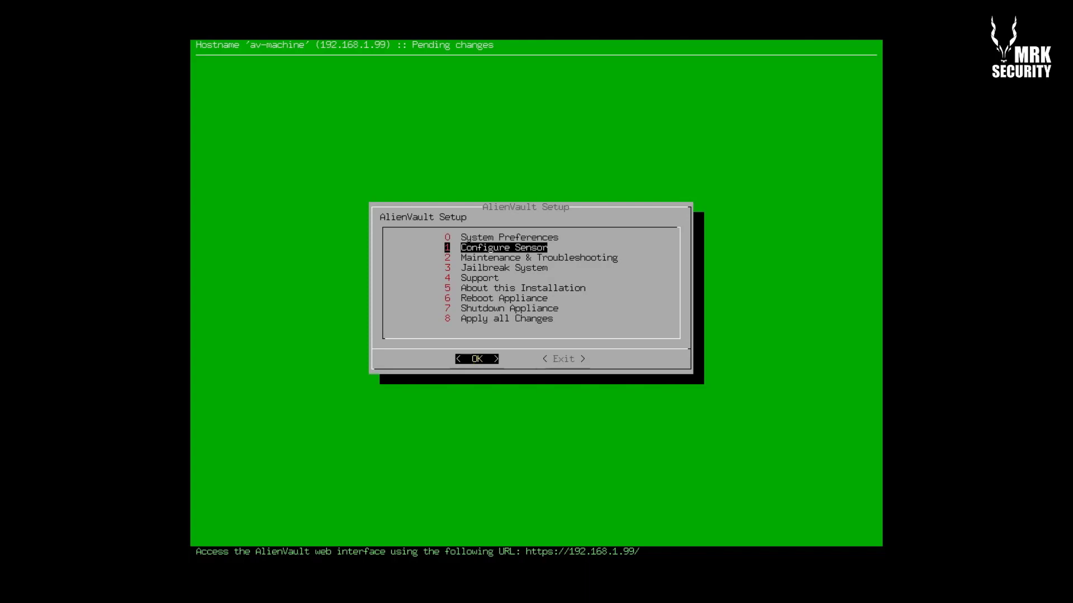
{"action": "key", "text": "Up"}
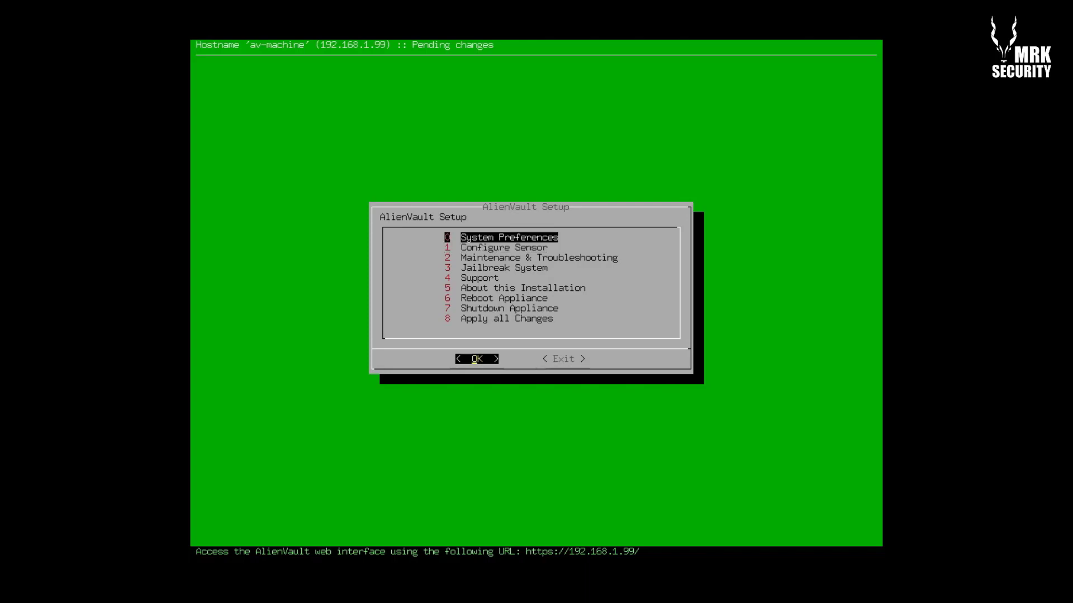
{"action": "key", "text": "Down"}
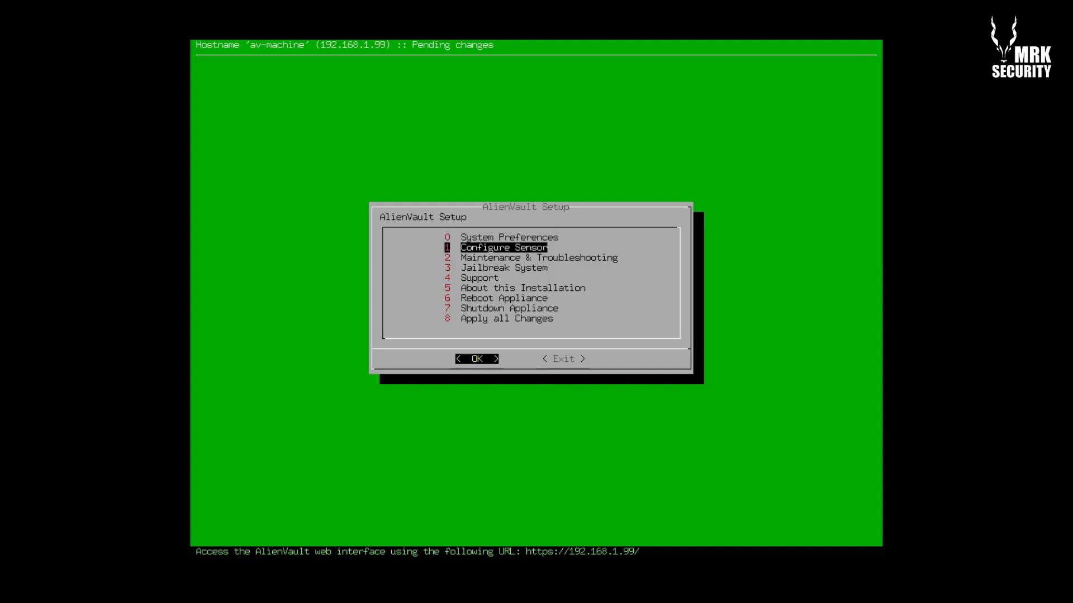
{"action": "key", "text": "Return"}
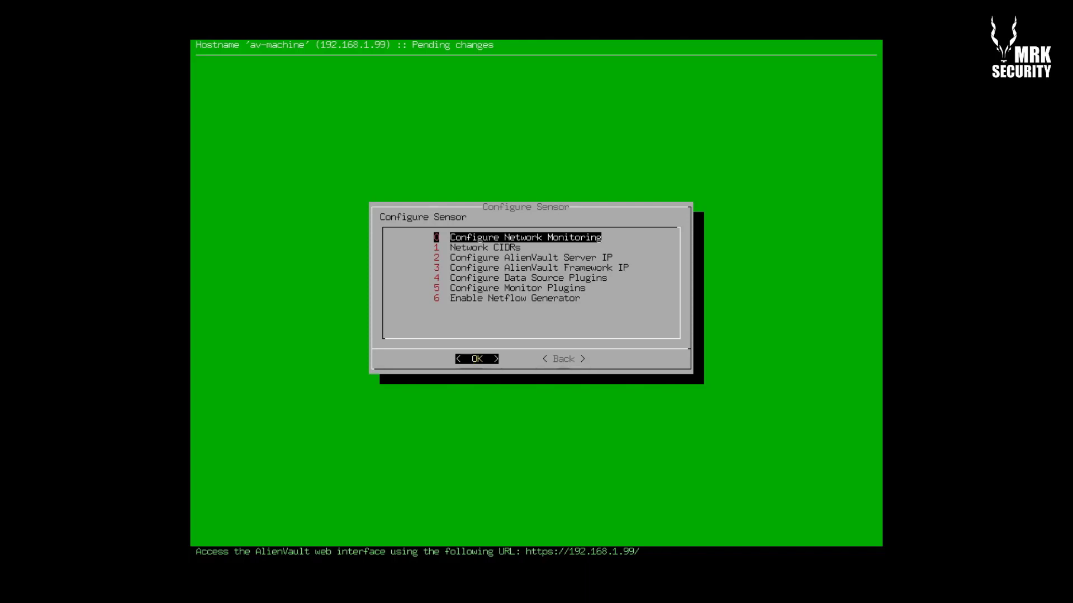
Cancel out of network monitoring interface settings and open the 1 Network CIDRs dialog
{"action": "key", "text": "Down"}
{"action": "key", "text": "Up"}
{"action": "key", "text": "Return"}
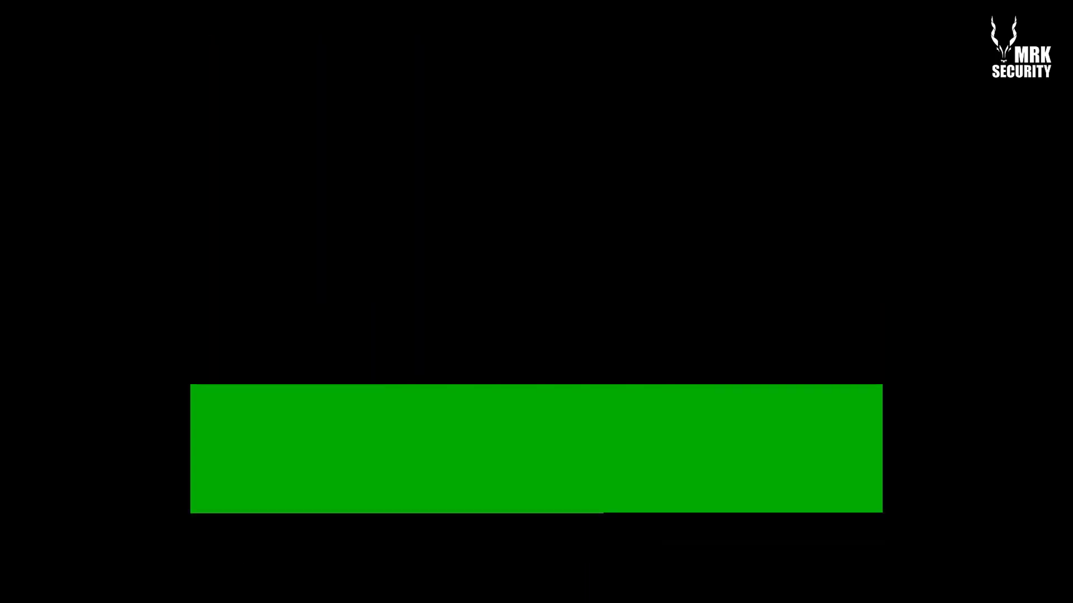
{"action": "key", "text": "Tab"}
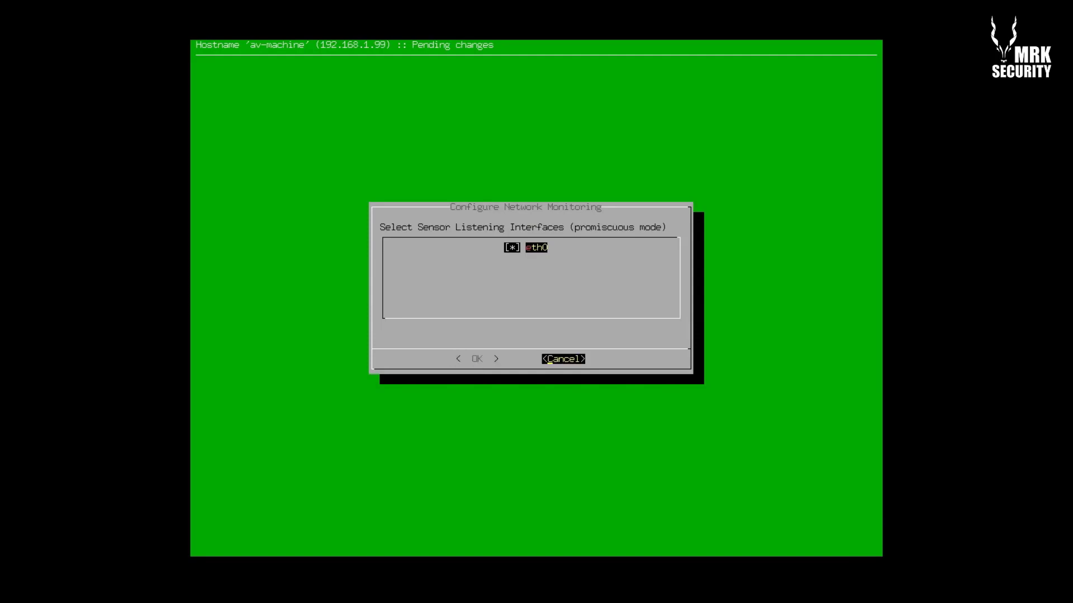
{"action": "key", "text": "Return"}
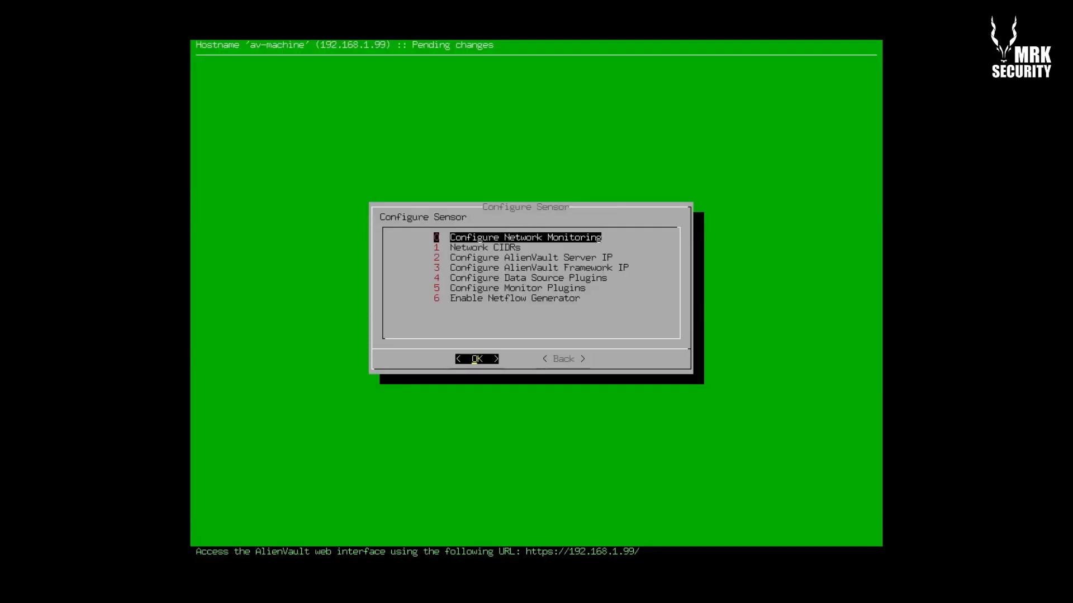
{"action": "key", "text": "Return"}
{"action": "key", "text": "Return"}
{"action": "key", "text": "Down"}
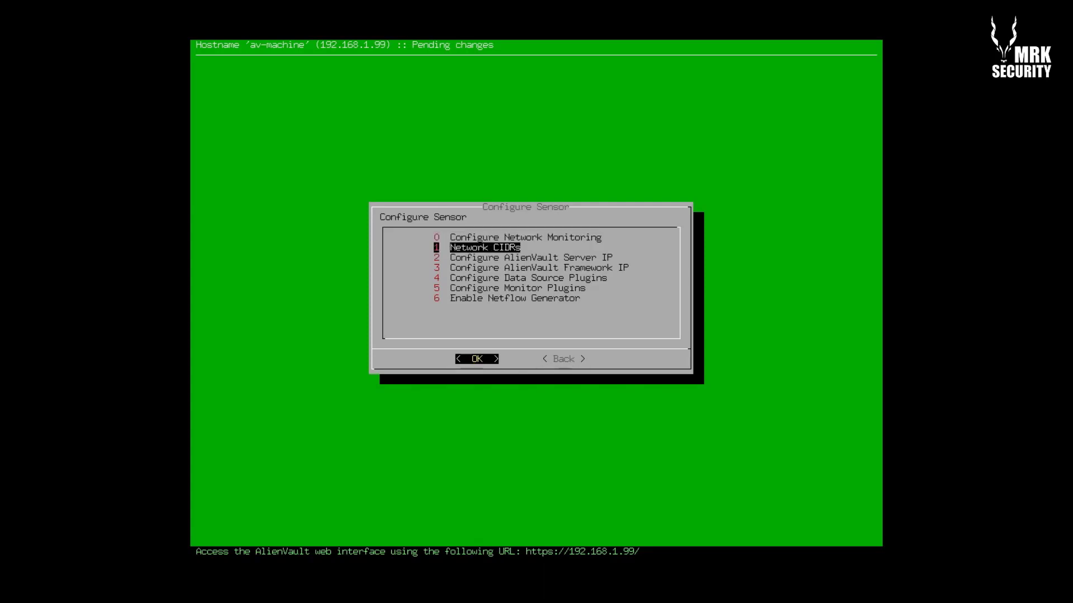
{"action": "key", "text": "Return"}
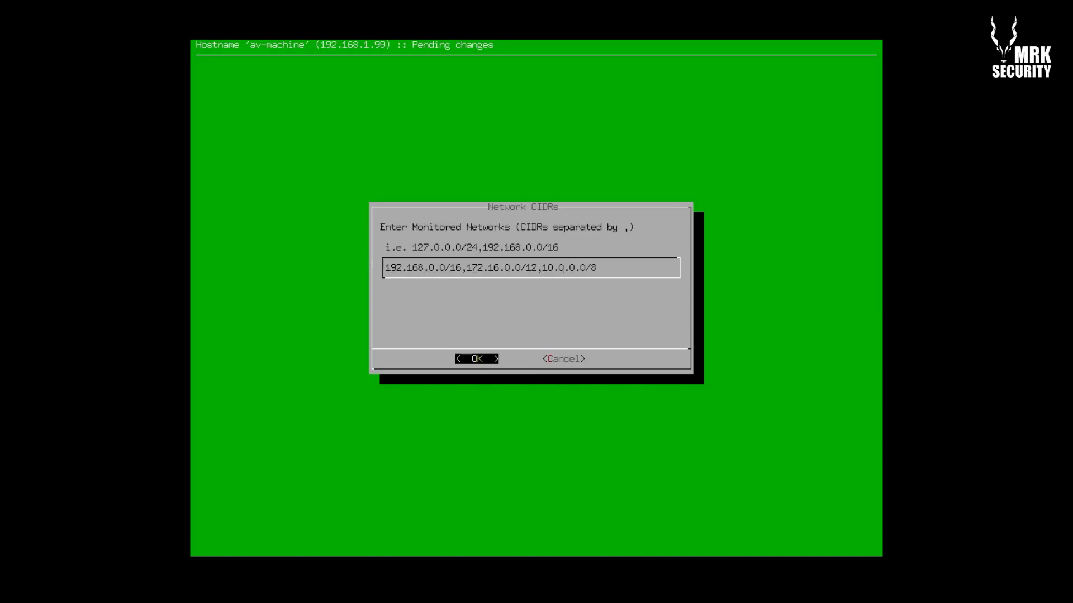
Append 192.168.1.0/24 and 127.0.0.0/24 to the monitored network CIDR list and save it
{"action": "key", "text": "Right"}
{"action": "key", "text": "Right"}
{"action": "key", "text": "Right"}
{"action": "key", "text": "Right"}
{"action": "key", "text": "Right"}
{"action": "key", "text": "Right"}
{"action": "key", "text": "Right"}
{"action": "key", "text": "Right"}
{"action": "key", "text": "Right"}
{"action": "key", "text": "Right"}
{"action": "key", "text": "Right"}
{"action": "key", "text": "Right"}
{"action": "key", "text": "Right"}
{"action": "key", "text": "Right"}
{"action": "key", "text": "Right"}
{"action": "key", "text": "Right"}
{"action": "type", "text": "192.168.1.0/24"}
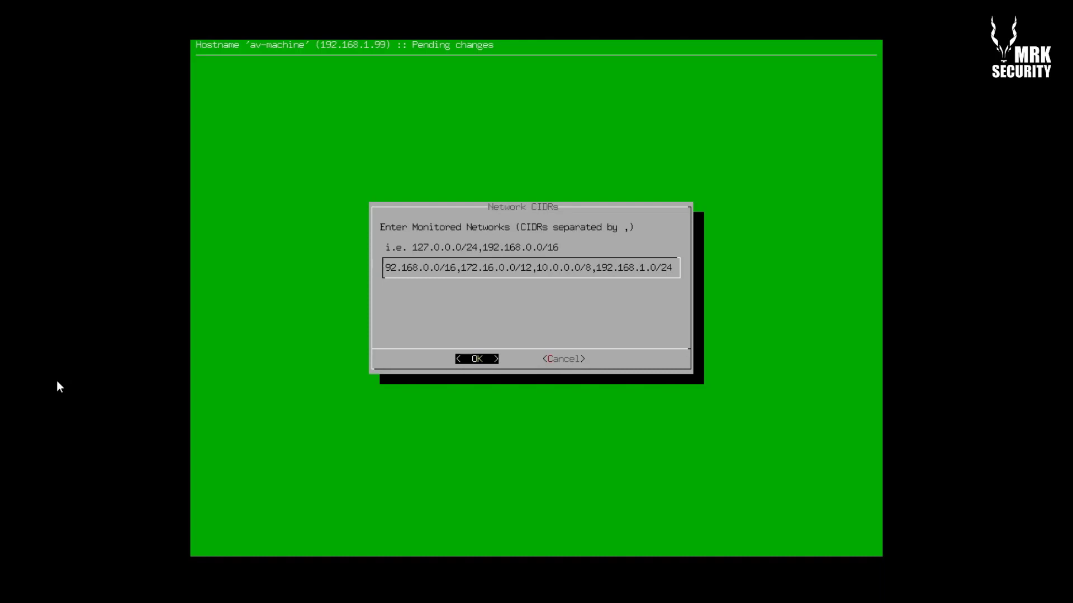
{"action": "type", "text": "1"}
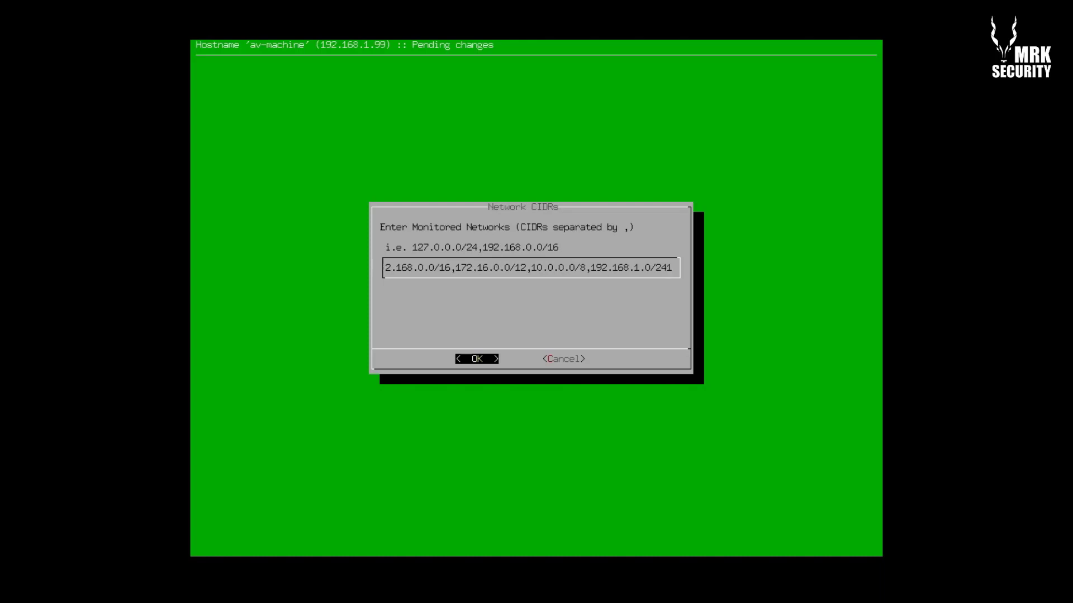
{"action": "key", "text": "BackSpace"}
{"action": "type", "text": ",127"}
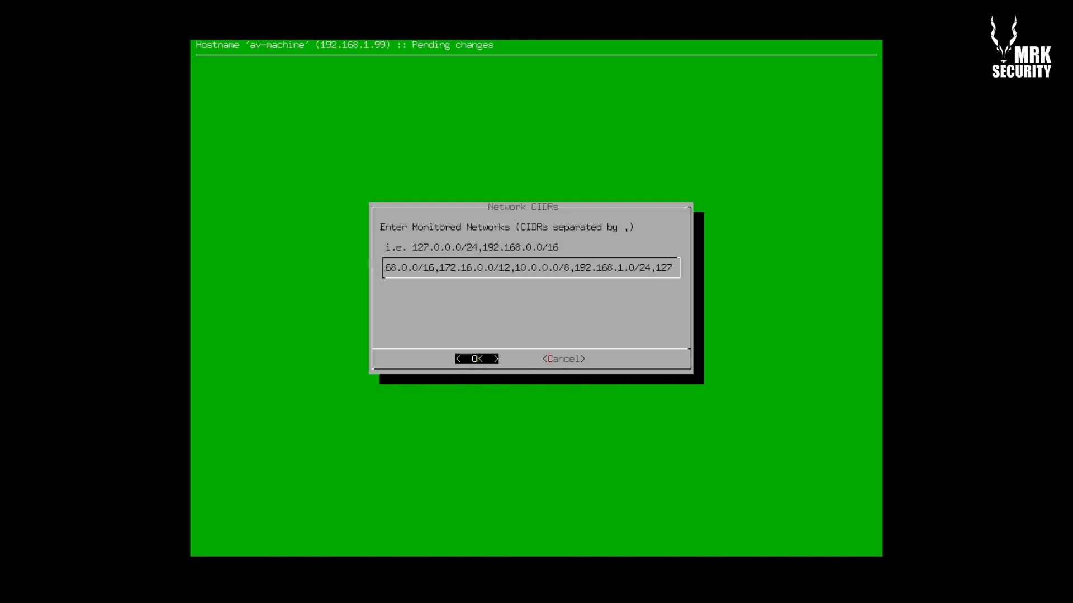
{"action": "type", "text": ".0.0.0/"}
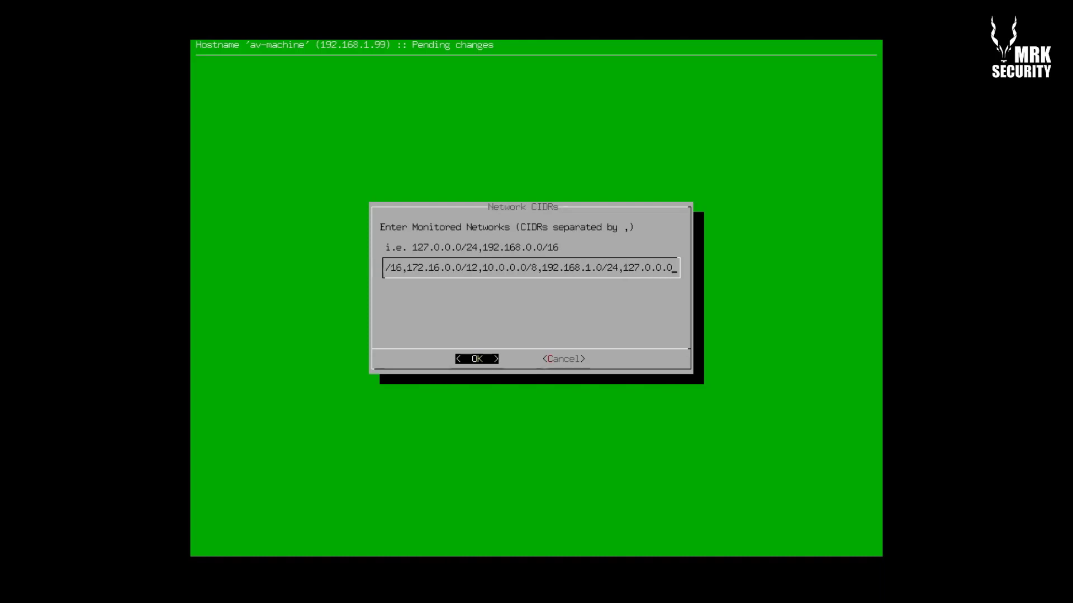
{"action": "type", "text": "24"}
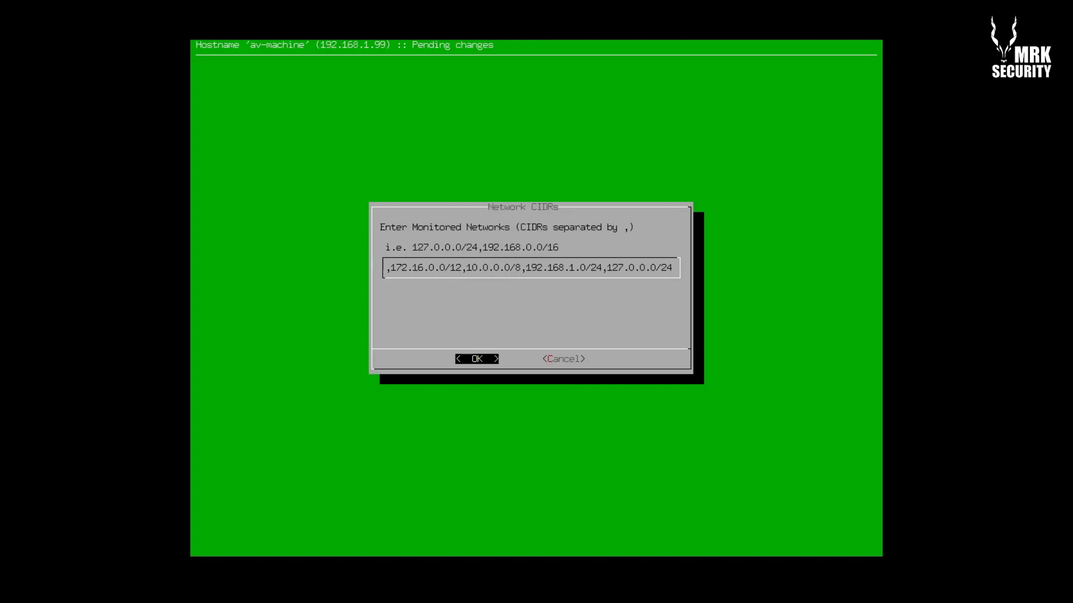
{"action": "key", "text": "Return"}
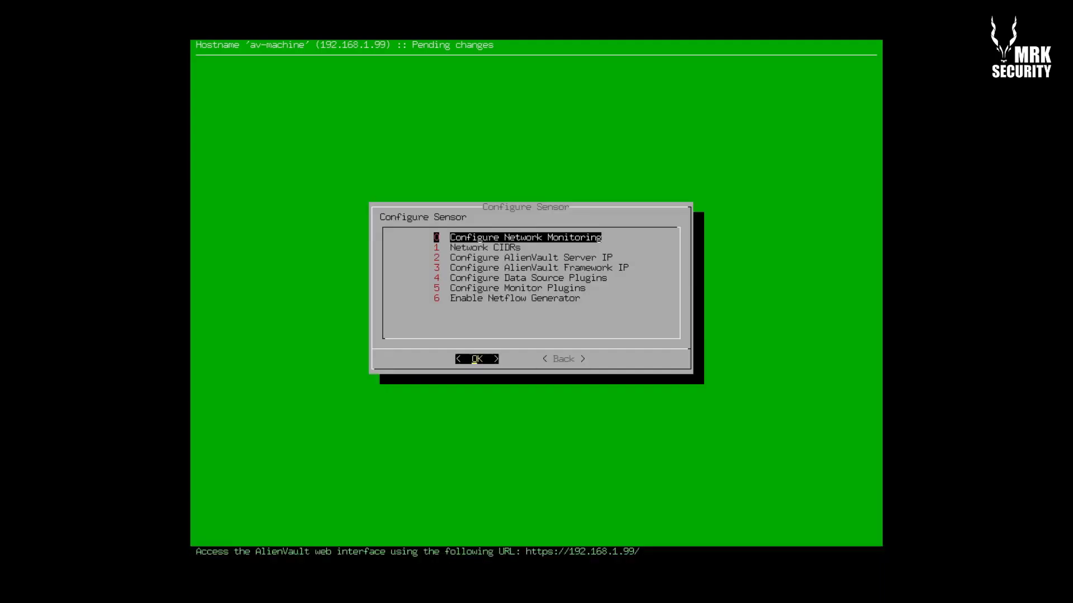
Check the AlienVault server IP and the updated CIDR list, closing both without changes
{"action": "key", "text": "Down"}
{"action": "key", "text": "Down"}
{"action": "key", "text": "Return"}
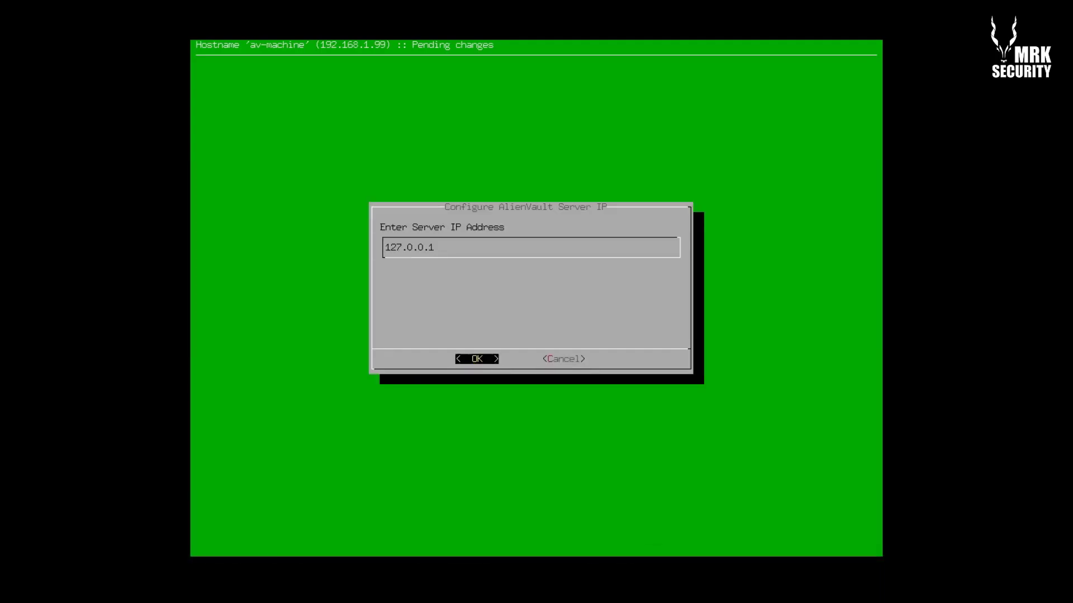
{"action": "key", "text": "Tab"}
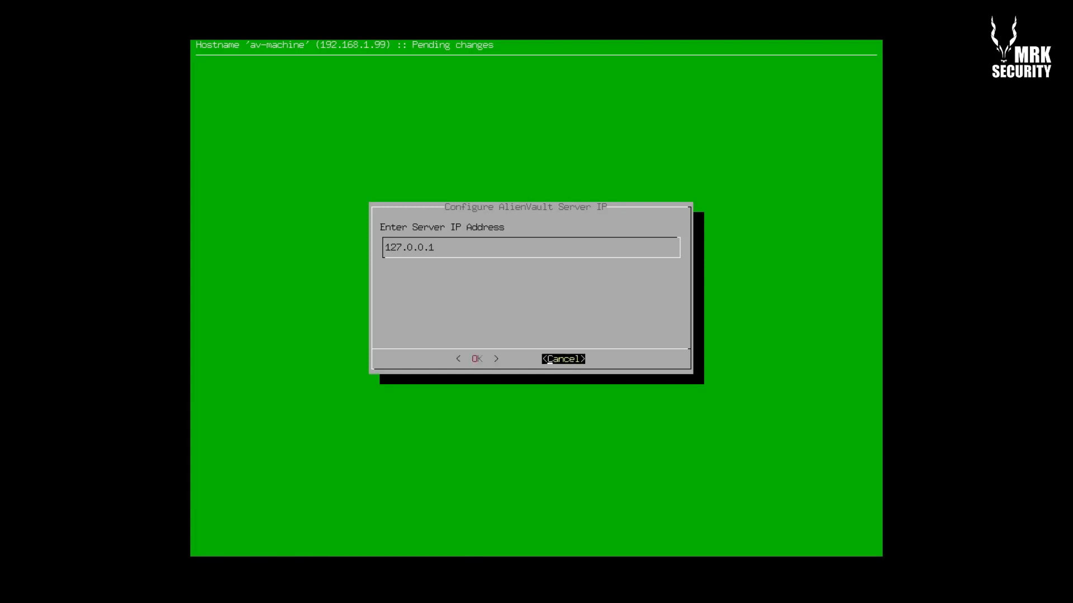
{"action": "key", "text": "Return"}
{"action": "key", "text": "Down"}
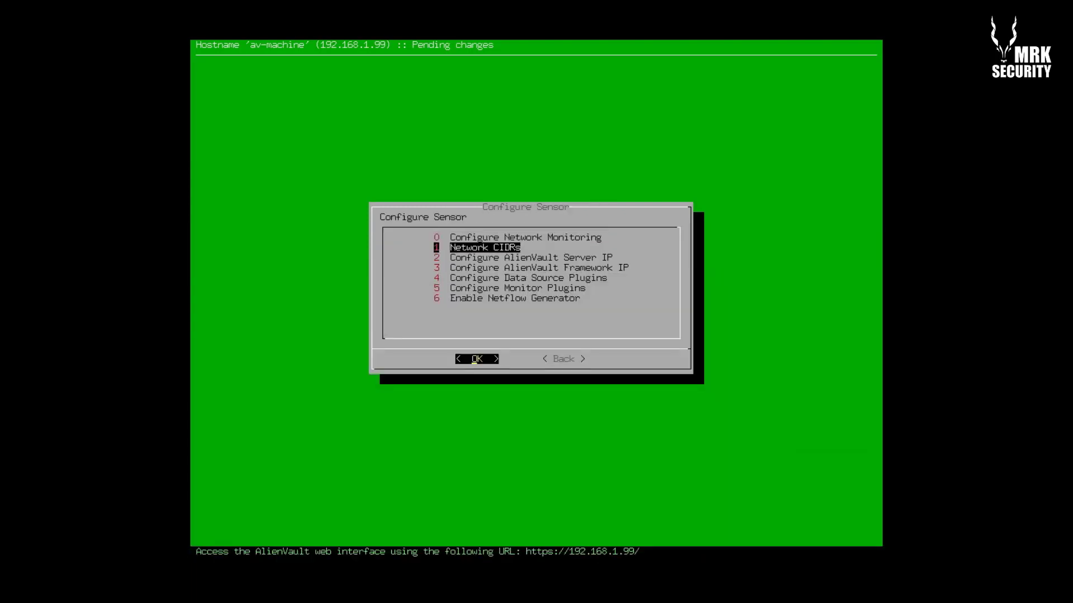
{"action": "key", "text": "Return"}
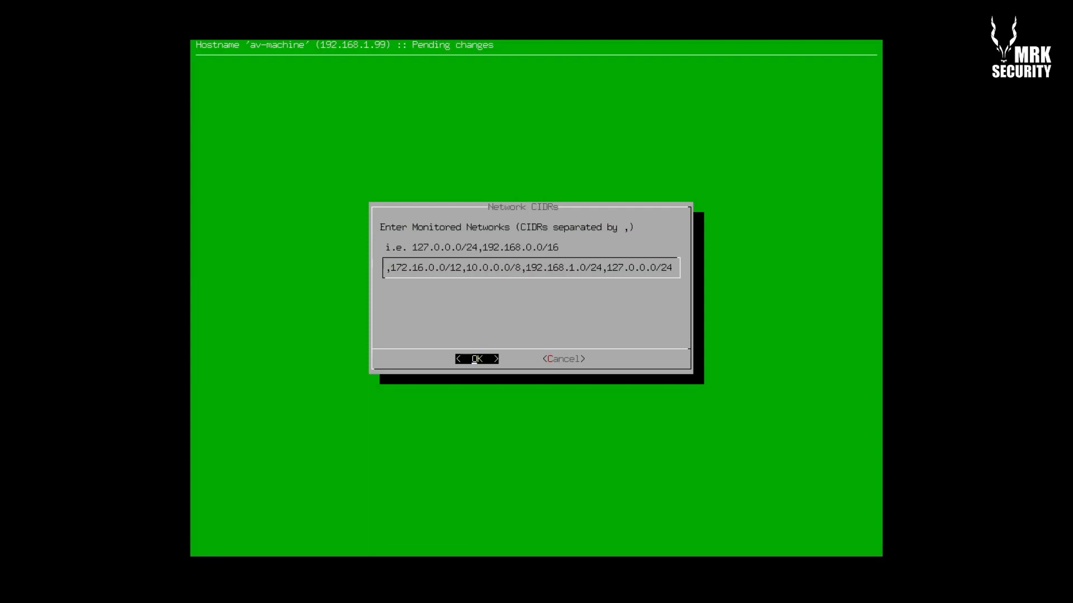
{"action": "key", "text": "Tab"}
{"action": "key", "text": "Return"}
Open the Framework IP dialog and cancel, leaving it at 192.168.1.99
{"action": "key", "text": "Down"}
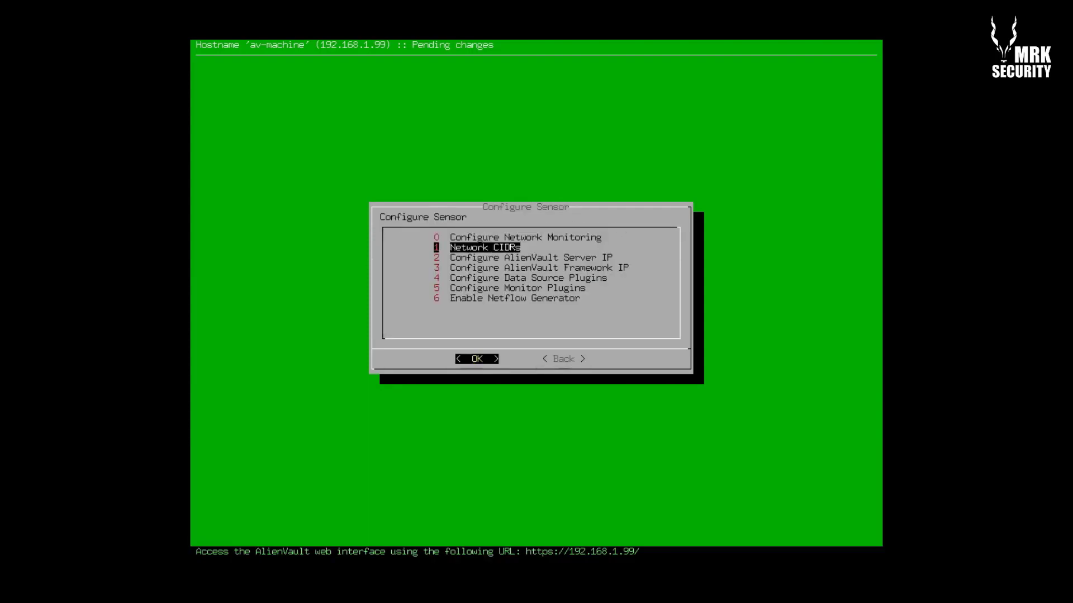
{"action": "key", "text": "Down"}
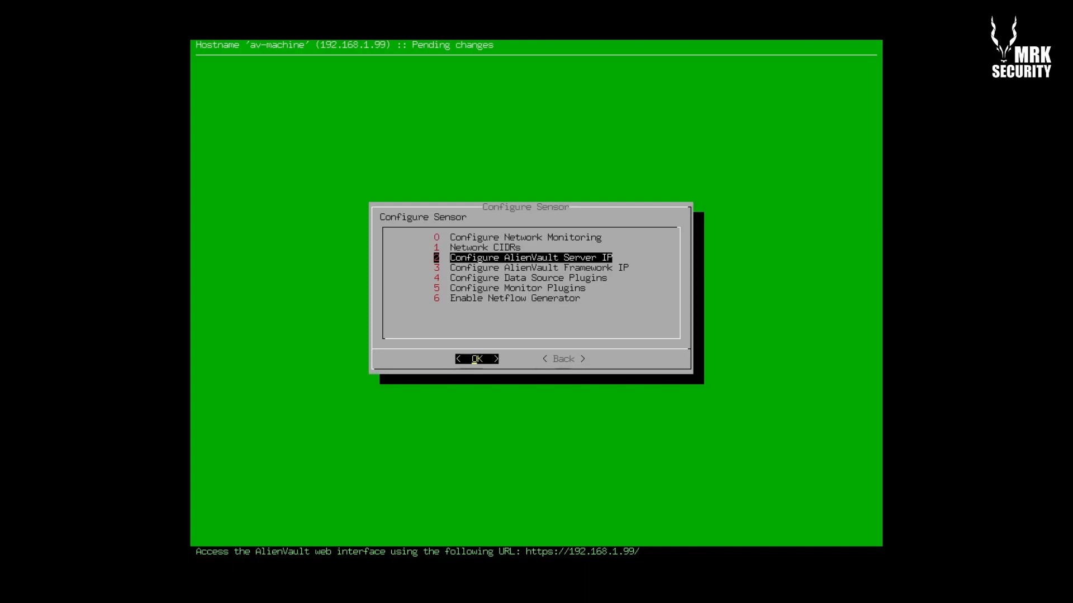
{"action": "key", "text": "Down"}
{"action": "key", "text": "Return"}
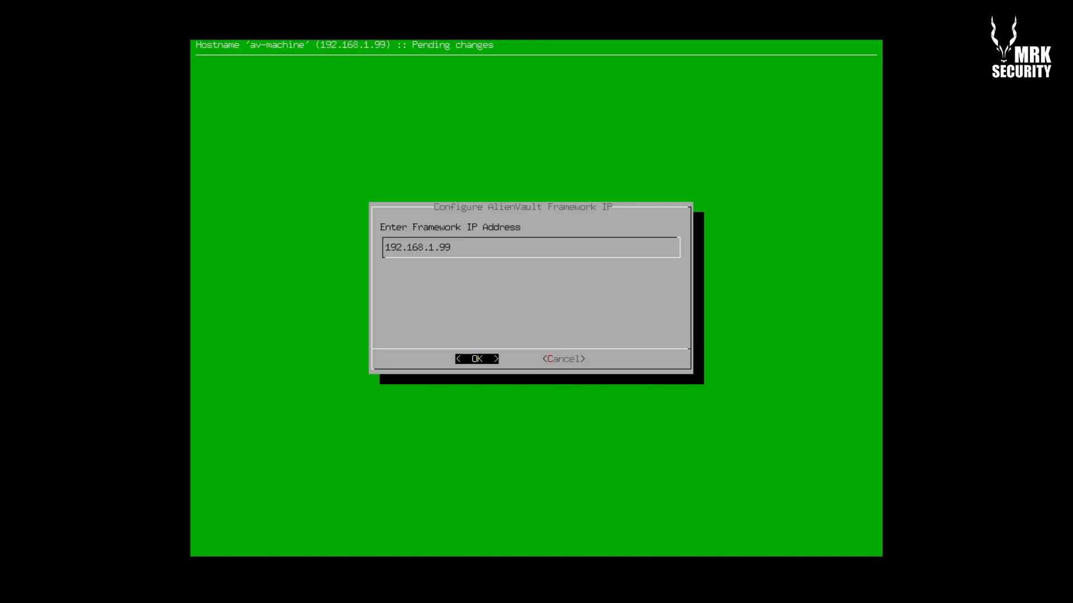
{"action": "key", "text": "Tab"}
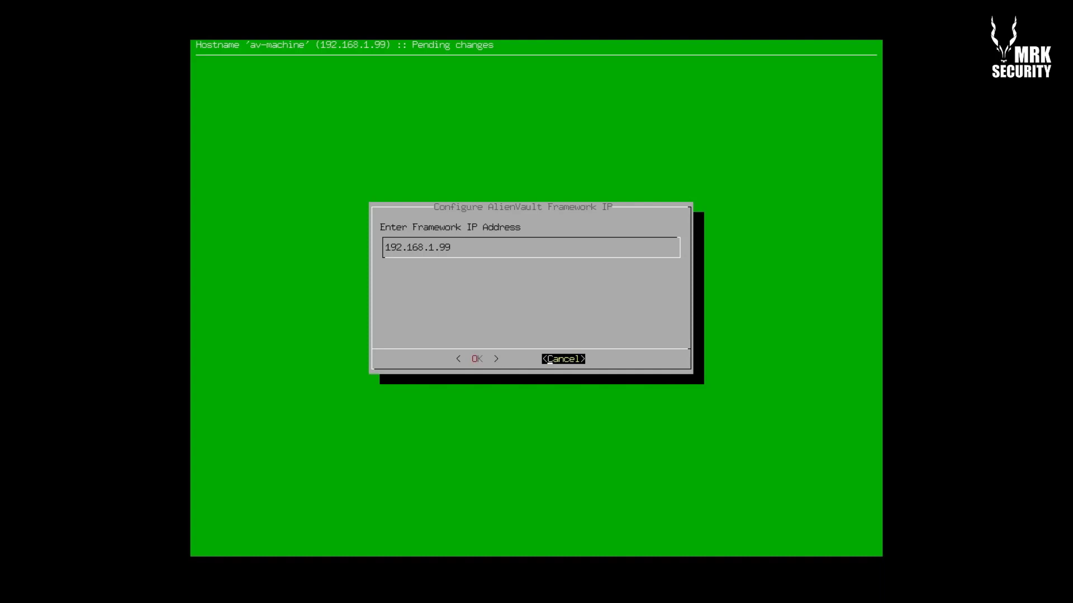
{"action": "key", "text": "Tab"}
{"action": "key", "text": "Tab"}
{"action": "key", "text": "Tab"}
{"action": "key", "text": "Return"}
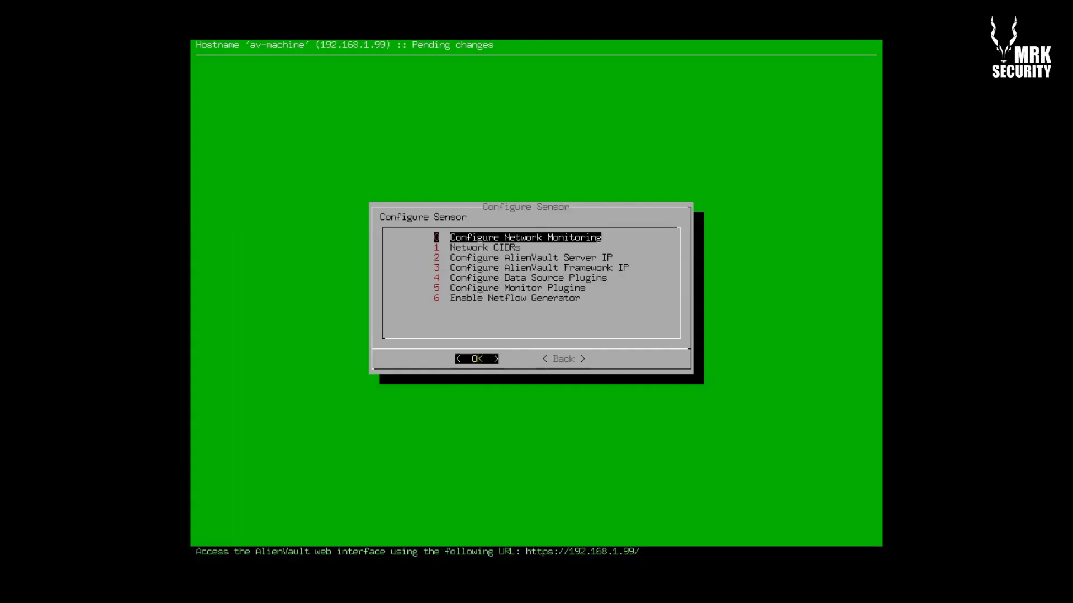
{"action": "key", "text": "Down"}
{"action": "key", "text": "Down"}
{"action": "key", "text": "Down"}
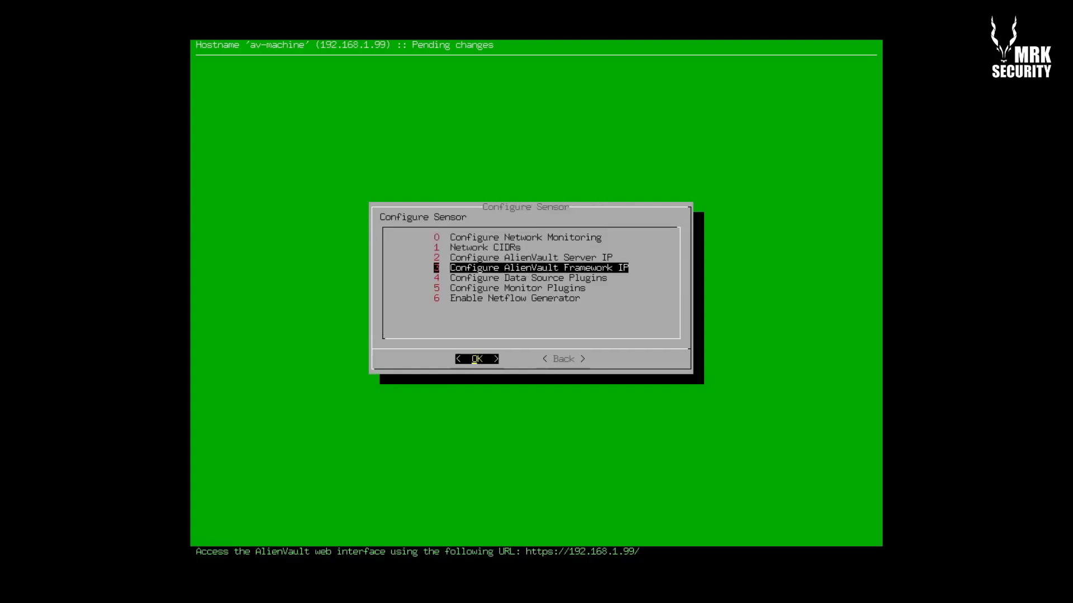
{"action": "key", "text": "Down"}
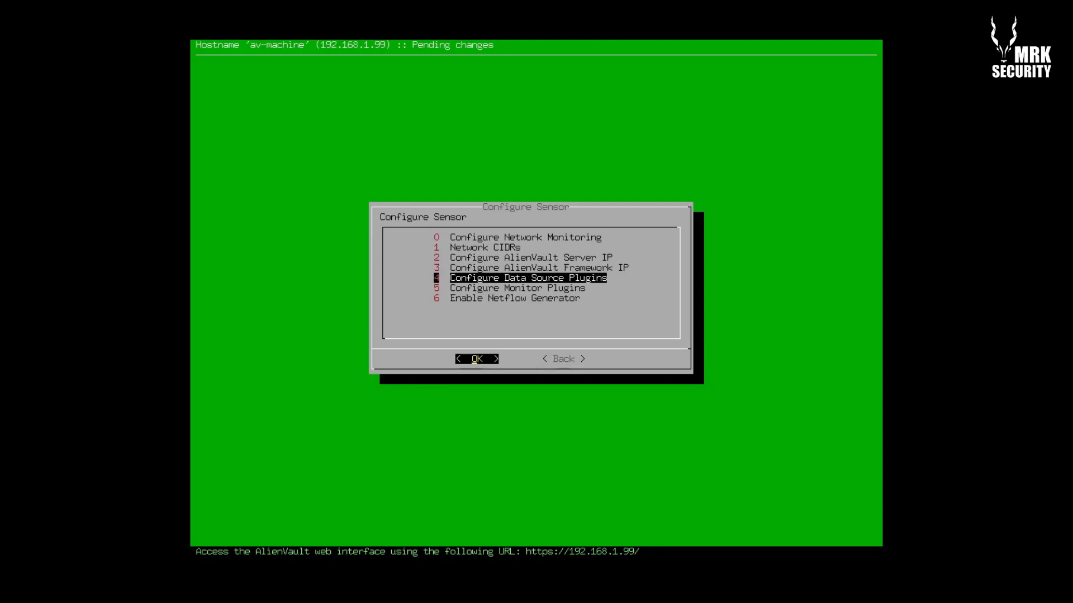
{"action": "key", "text": "Down"}
{"action": "key", "text": "Up"}
{"action": "key", "text": "Down"}
{"action": "key", "text": "Up"}
{"action": "key", "text": "Down"}
{"action": "key", "text": "Up"}
{"action": "key", "text": "Down"}
{"action": "key", "text": "Up"}
{"action": "key", "text": "Down"}
{"action": "key", "text": "Up"}
{"action": "key", "text": "Down"}
{"action": "key", "text": "Up"}
{"action": "key", "text": "Down"}
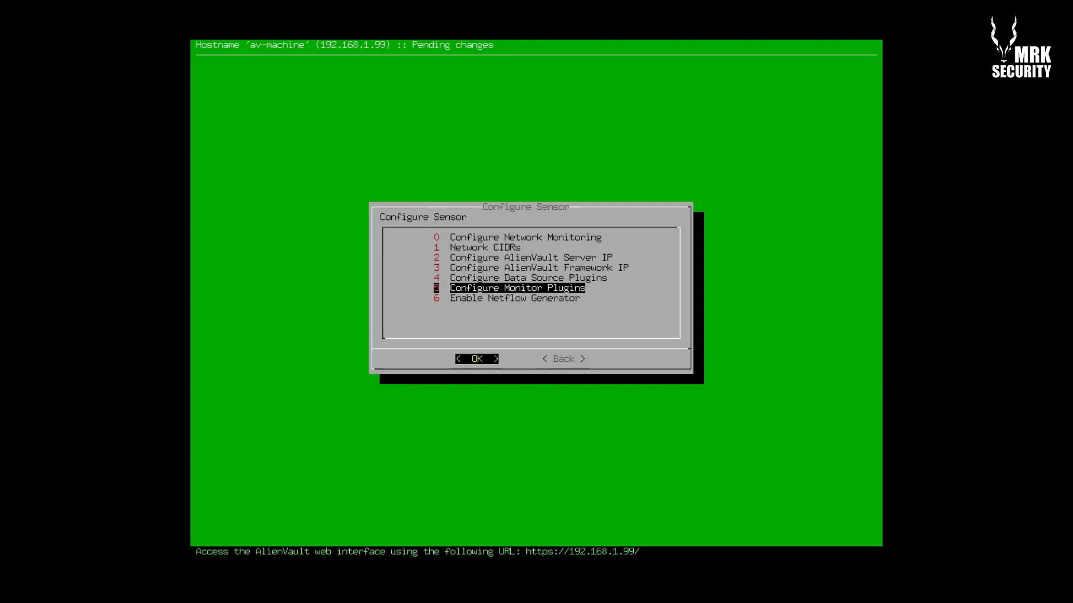
{"action": "key", "text": "Up"}
{"action": "key", "text": "Down"}
{"action": "key", "text": "Up"}
{"action": "key", "text": "Down"}
{"action": "key", "text": "Up"}
{"action": "key", "text": "Down"}
{"action": "key", "text": "Up"}
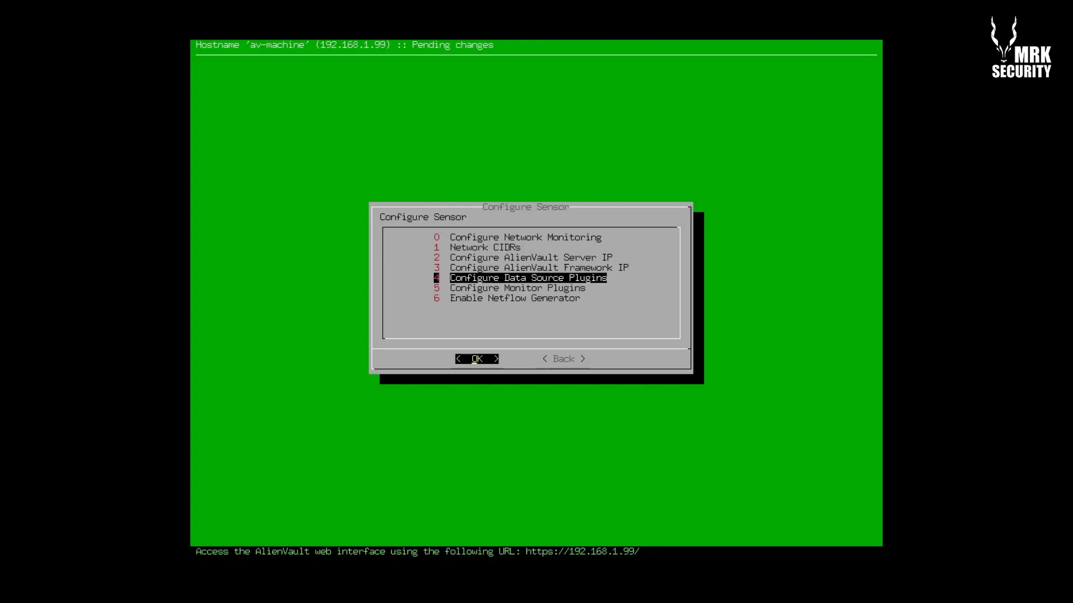
{"action": "key", "text": "Down"}
{"action": "key", "text": "Up"}
{"action": "key", "text": "Down"}
{"action": "key", "text": "Up"}
{"action": "key", "text": "Return"}
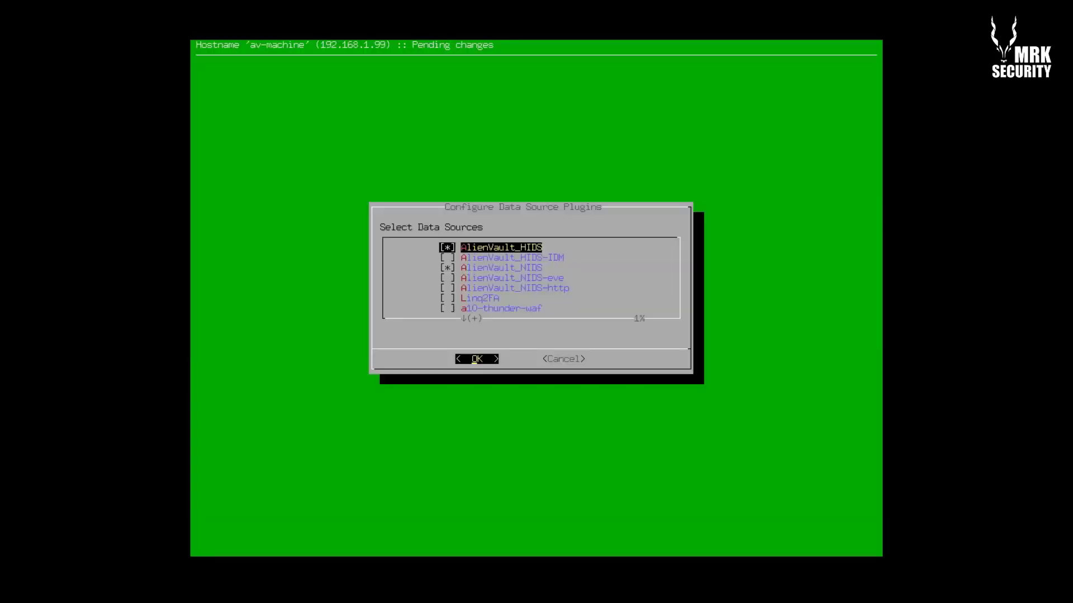
{"action": "key", "text": "Down"}
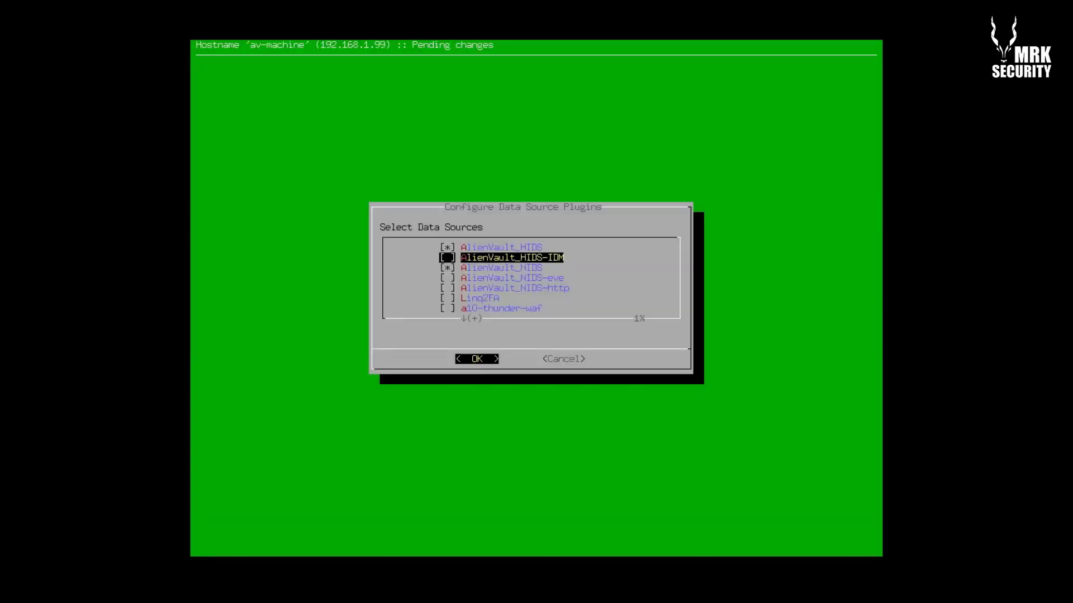
{"action": "key", "text": "Down"}
{"action": "key", "text": "Down"}
{"action": "key", "text": "Down"}
{"action": "key", "text": "Down"}
{"action": "key", "text": "Down"}
{"action": "key", "text": "Down"}
{"action": "key", "text": "Down"}
{"action": "key", "text": "Down"}
{"action": "key", "text": "Down"}
{"action": "key", "text": "Down"}
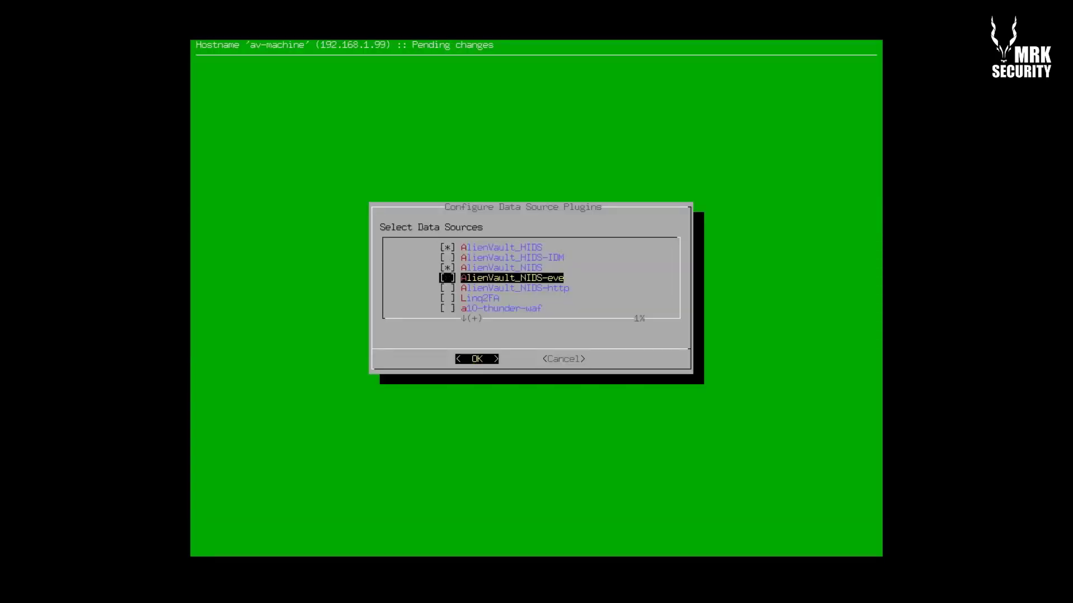
{"action": "key", "text": "Down"}
{"action": "key", "text": "Down"}
{"action": "key", "text": "Down"}
{"action": "key", "text": "Down"}
{"action": "key", "text": "Down"}
{"action": "key", "text": "Down"}
{"action": "key", "text": "Down"}
{"action": "key", "text": "Down"}
{"action": "key", "text": "Down"}
{"action": "key", "text": "Down"}
{"action": "key", "text": "Down"}
{"action": "key", "text": "Down"}
{"action": "key", "text": "Down"}
{"action": "key", "text": "Down"}
{"action": "key", "text": "Down"}
{"action": "key", "text": "Down"}
{"action": "key", "text": "Down"}
{"action": "key", "text": "Down"}
{"action": "key", "text": "Down"}
{"action": "key", "text": "Down"}
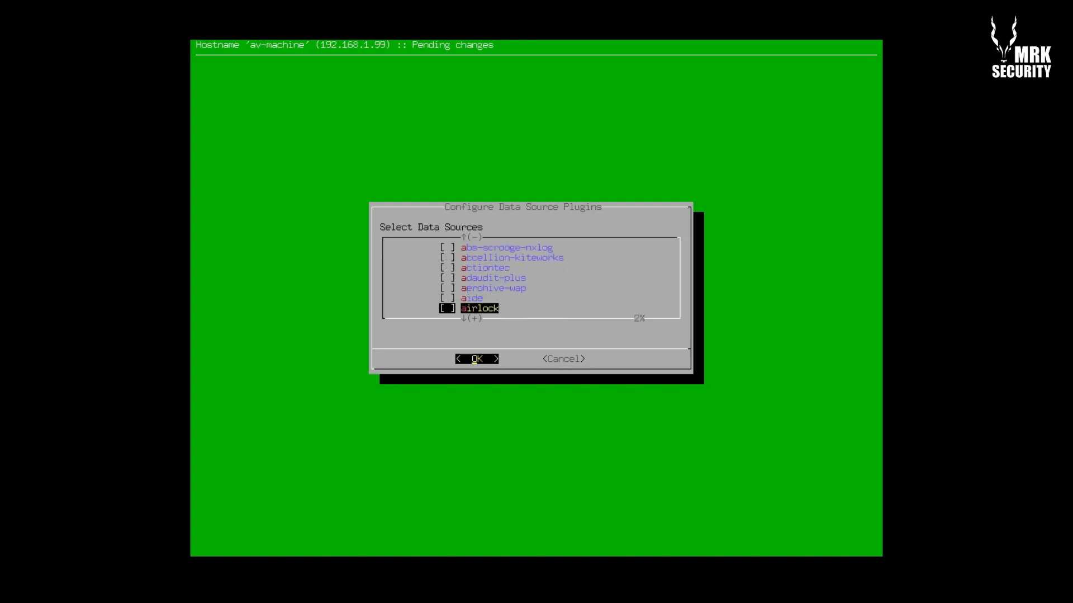
{"action": "key", "text": "Down"}
{"action": "key", "text": "Down"}
{"action": "key", "text": "Down"}
{"action": "key", "text": "Down"}
{"action": "key", "text": "Down"}
{"action": "key", "text": "Down"}
{"action": "key", "text": "Down"}
{"action": "key", "text": "Down"}
{"action": "key", "text": "Down"}
{"action": "key", "text": "Down"}
{"action": "key", "text": "Down"}
{"action": "key", "text": "Down"}
{"action": "key", "text": "Down"}
{"action": "key", "text": "Down"}
{"action": "key", "text": "Down"}
{"action": "key", "text": "Down"}
{"action": "key", "text": "Down"}
{"action": "key", "text": "Down"}
{"action": "key", "text": "Down"}
{"action": "key", "text": "Down"}
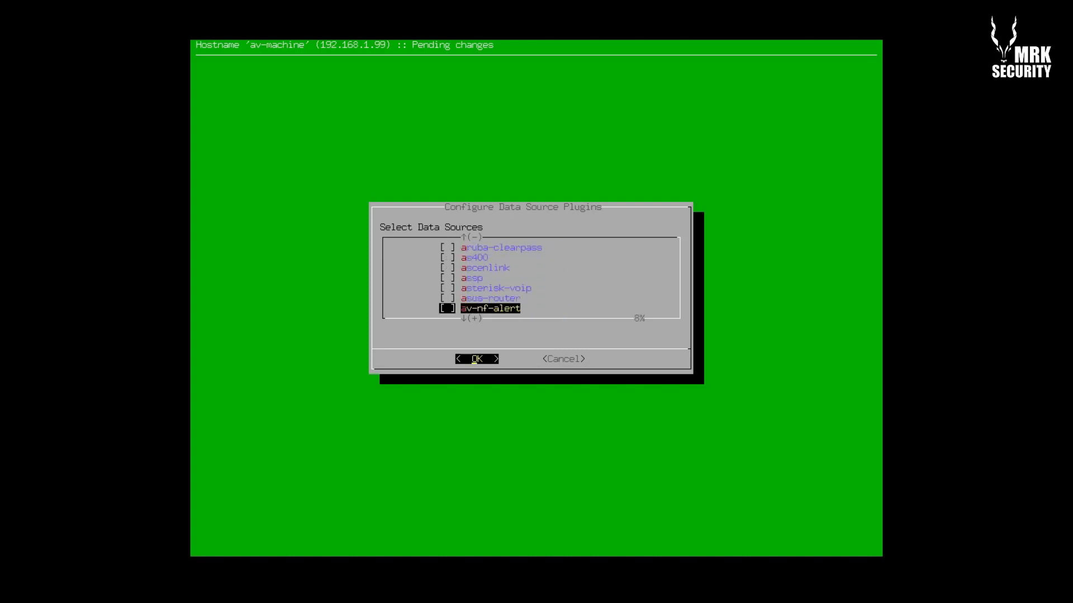
{"action": "key", "text": "Up"}
{"action": "key", "text": "Up"}
{"action": "key", "text": "Up"}
{"action": "key", "text": "Up"}
{"action": "key", "text": "Up"}
{"action": "key", "text": "Up"}
{"action": "key", "text": "Up"}
{"action": "key", "text": "Up"}
{"action": "key", "text": "Up"}
{"action": "key", "text": "Up"}
{"action": "key", "text": "Up"}
{"action": "key", "text": "Up"}
{"action": "key", "text": "Up"}
{"action": "key", "text": "Up"}
{"action": "key", "text": "Up"}
{"action": "key", "text": "Up"}
{"action": "key", "text": "Up"}
{"action": "key", "text": "Up"}
{"action": "key", "text": "Up"}
{"action": "key", "text": "Up"}
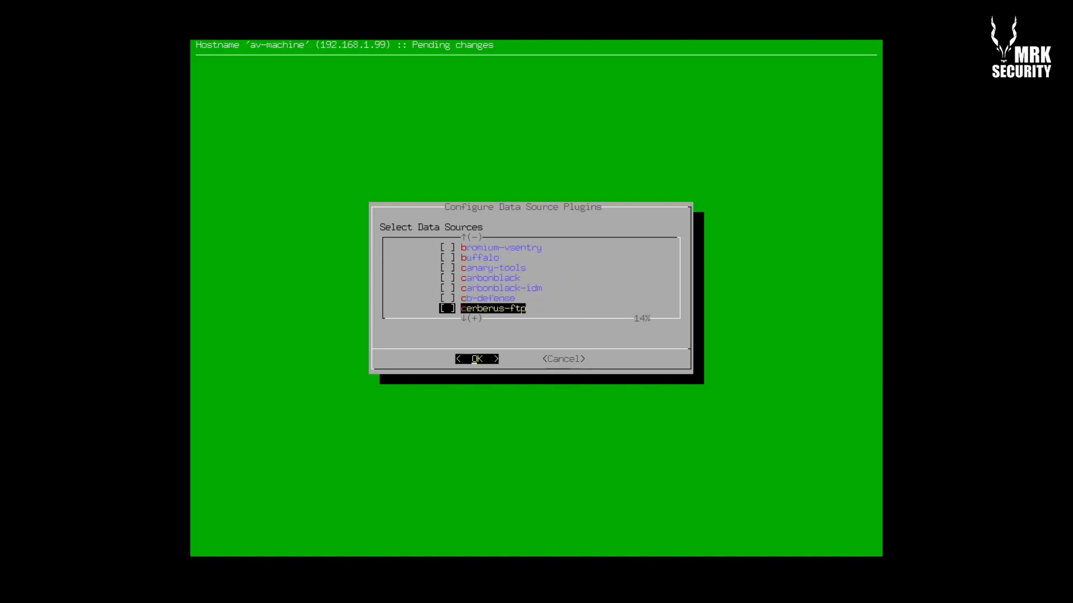
{"action": "key", "text": "Up"}
{"action": "key", "text": "Up"}
{"action": "key", "text": "Up"}
{"action": "key", "text": "Up"}
{"action": "key", "text": "Up"}
{"action": "key", "text": "Up"}
{"action": "key", "text": "Up"}
{"action": "key", "text": "Up"}
{"action": "key", "text": "Up"}
{"action": "key", "text": "Up"}
{"action": "key", "text": "Up"}
{"action": "key", "text": "Up"}
{"action": "key", "text": "Up"}
{"action": "key", "text": "Up"}
{"action": "key", "text": "Up"}
{"action": "key", "text": "Up"}
{"action": "key", "text": "Up"}
{"action": "key", "text": "Up"}
{"action": "key", "text": "Up"}
{"action": "key", "text": "Up"}
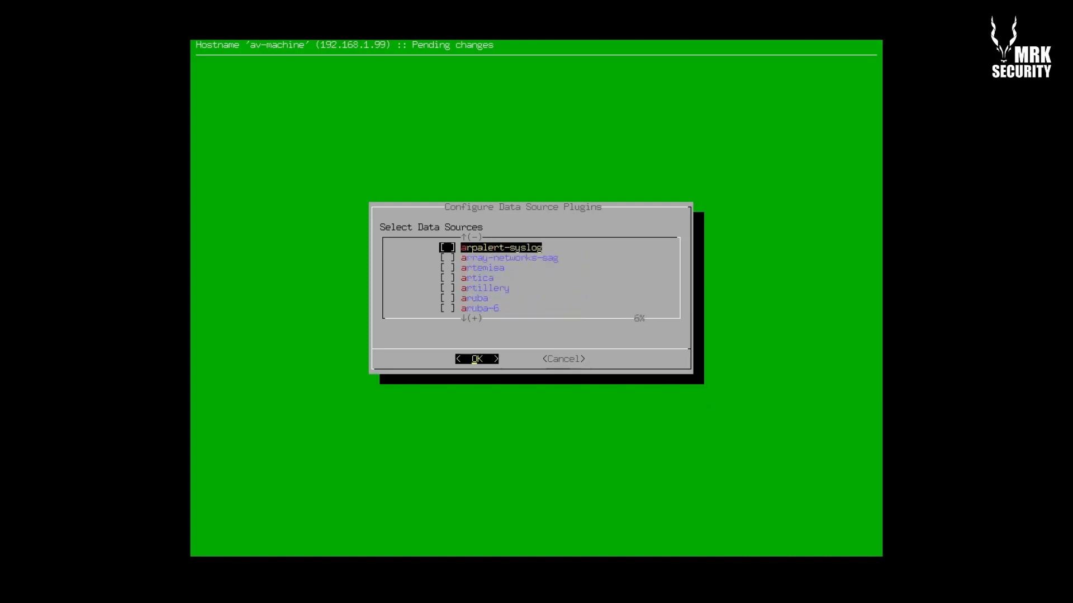
{"action": "key", "text": "Right"}
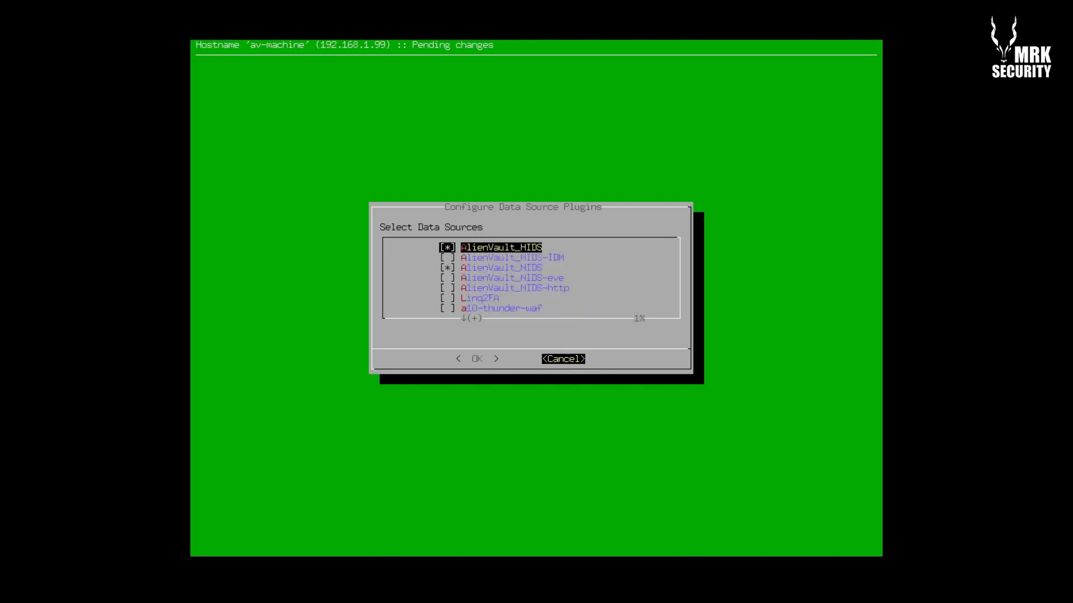
{"action": "key", "text": "Return"}
{"action": "key", "text": "Down"}
{"action": "key", "text": "Down"}
{"action": "key", "text": "Down"}
{"action": "key", "text": "Down"}
{"action": "key", "text": "Down"}
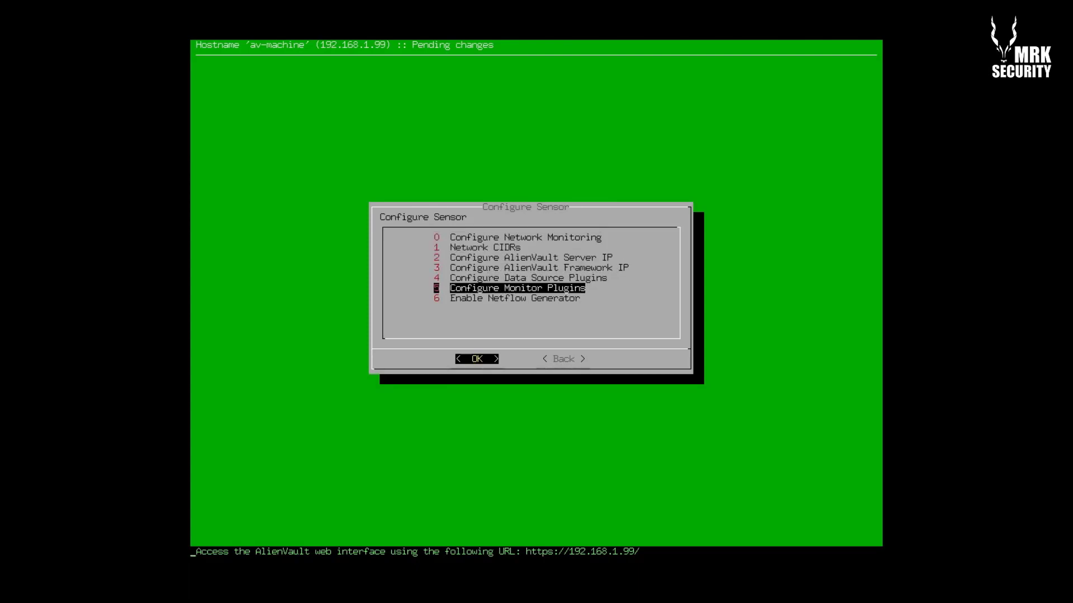
Enable the ocs-monitor, opennms-monitor, ossim-monitor and tcptrack-monitor plugins
{"action": "key", "text": "Return"}
{"action": "key", "text": "Down"}
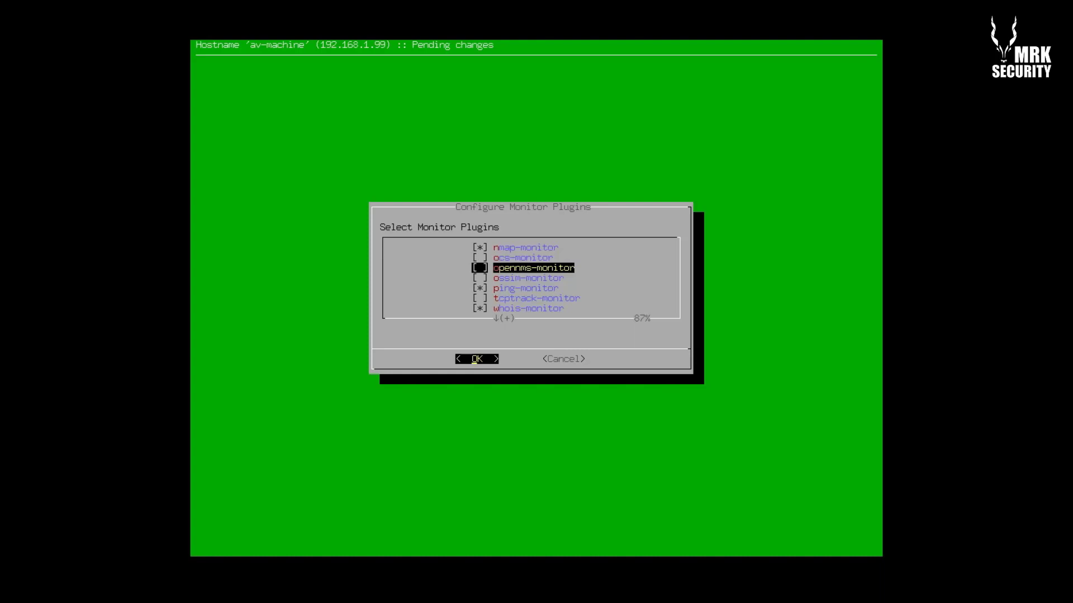
{"action": "key", "text": "space"}
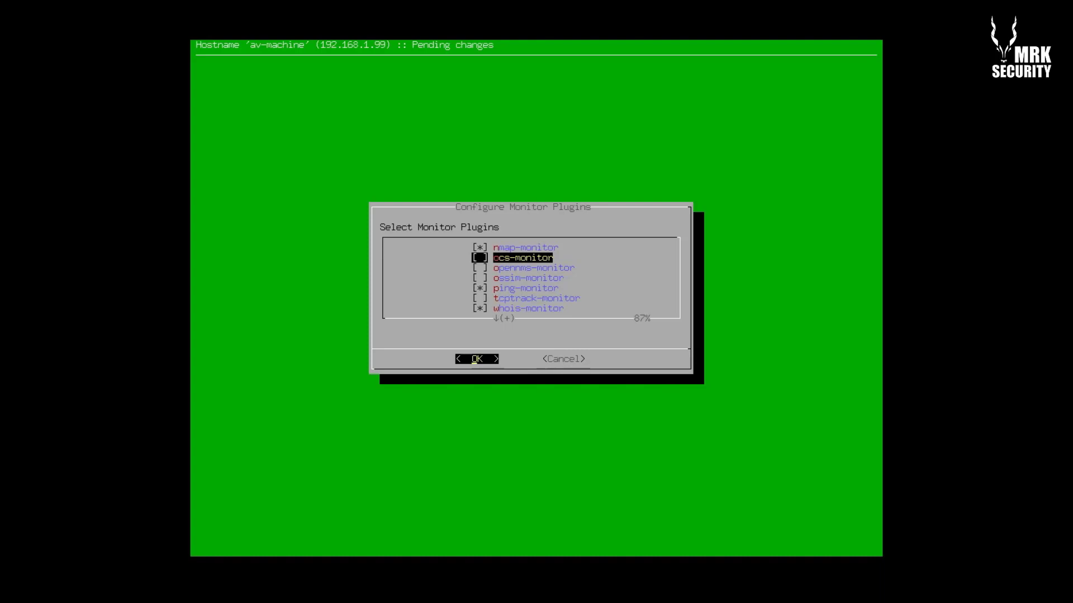
{"action": "key", "text": "space"}
{"action": "key", "text": "Down"}
{"action": "key", "text": "space"}
{"action": "key", "text": "Down"}
{"action": "key", "text": "Down"}
{"action": "key", "text": "Down"}
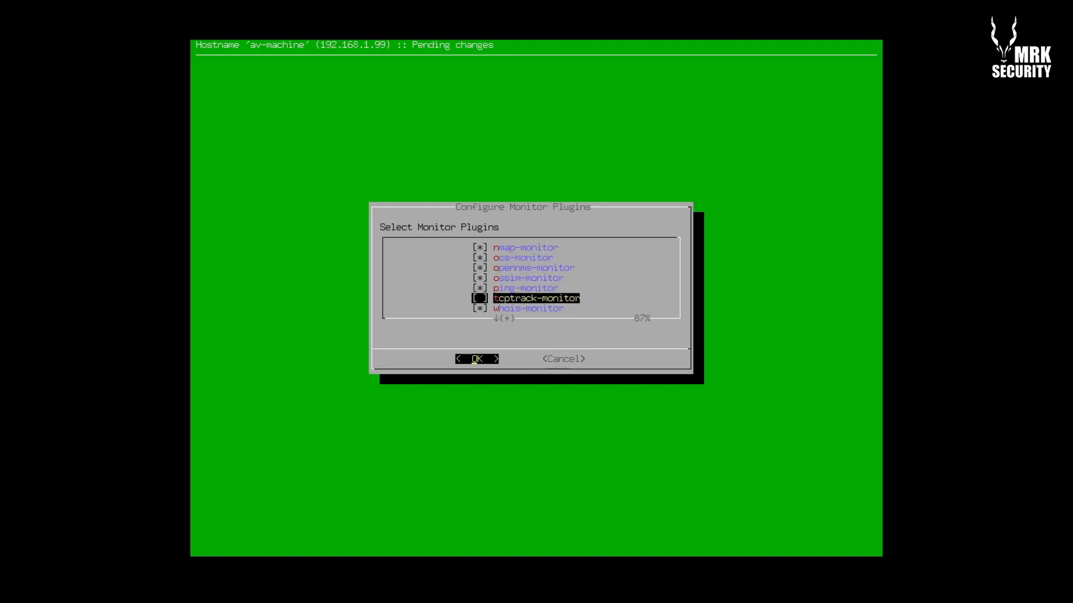
{"action": "key", "text": "space"}
{"action": "key", "text": "Down"}
{"action": "key", "text": "Down"}
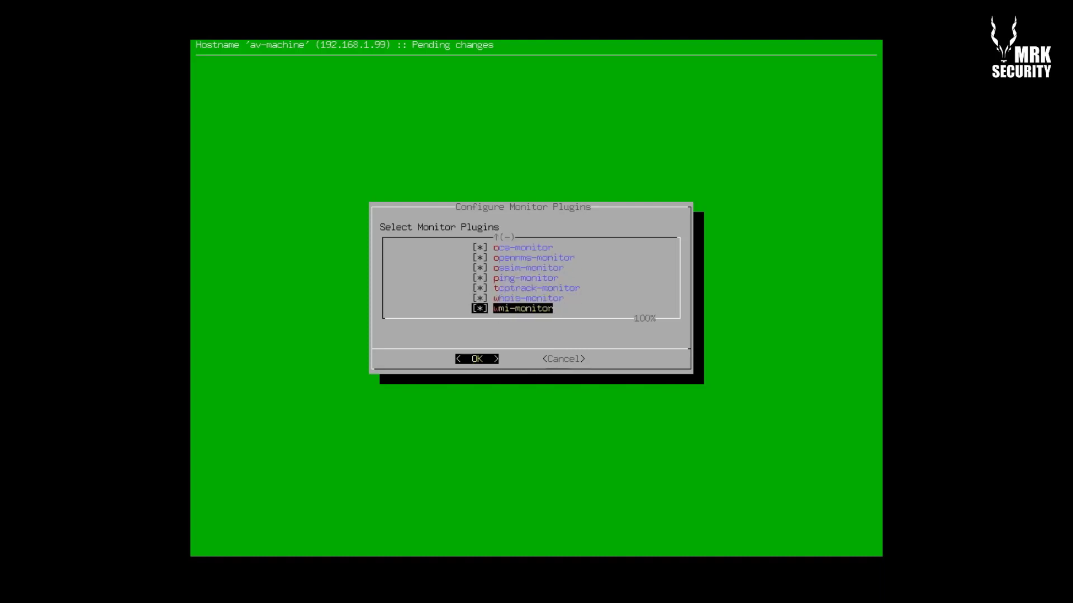
Review the full monitor plugin list, save it, and reopen the Data Source Plugins list
{"action": "key", "text": "Up"}
{"action": "key", "text": "Up"}
{"action": "key", "text": "Up"}
{"action": "key", "text": "Up"}
{"action": "key", "text": "Up"}
{"action": "key", "text": "Up"}
{"action": "key", "text": "Up"}
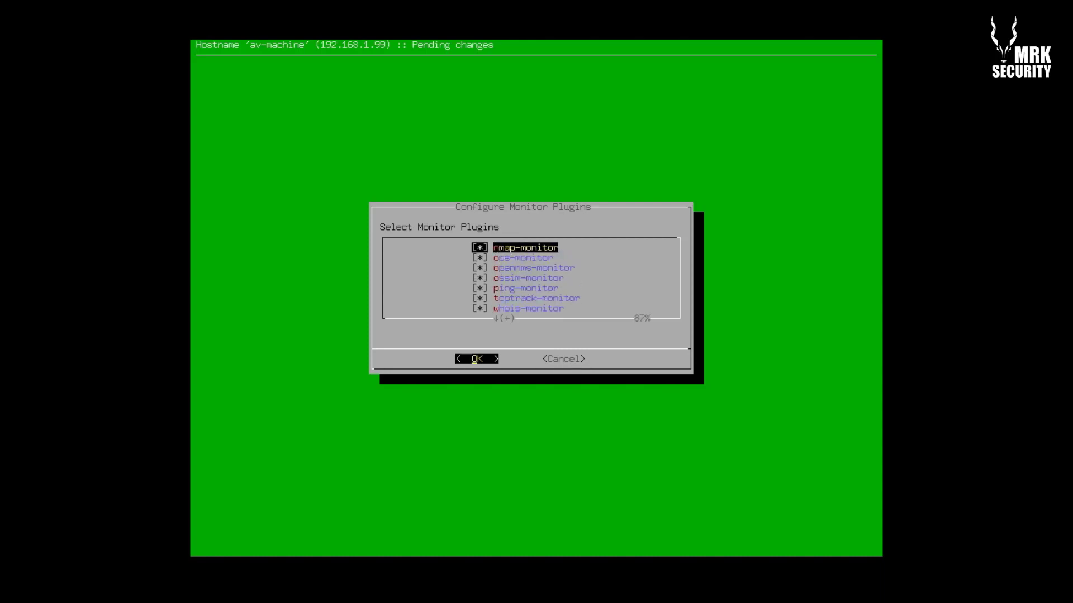
{"action": "key", "text": "Down"}
{"action": "key", "text": "Down"}
{"action": "key", "text": "Down"}
{"action": "key", "text": "Down"}
{"action": "key", "text": "Down"}
{"action": "key", "text": "Down"}
{"action": "key", "text": "Down"}
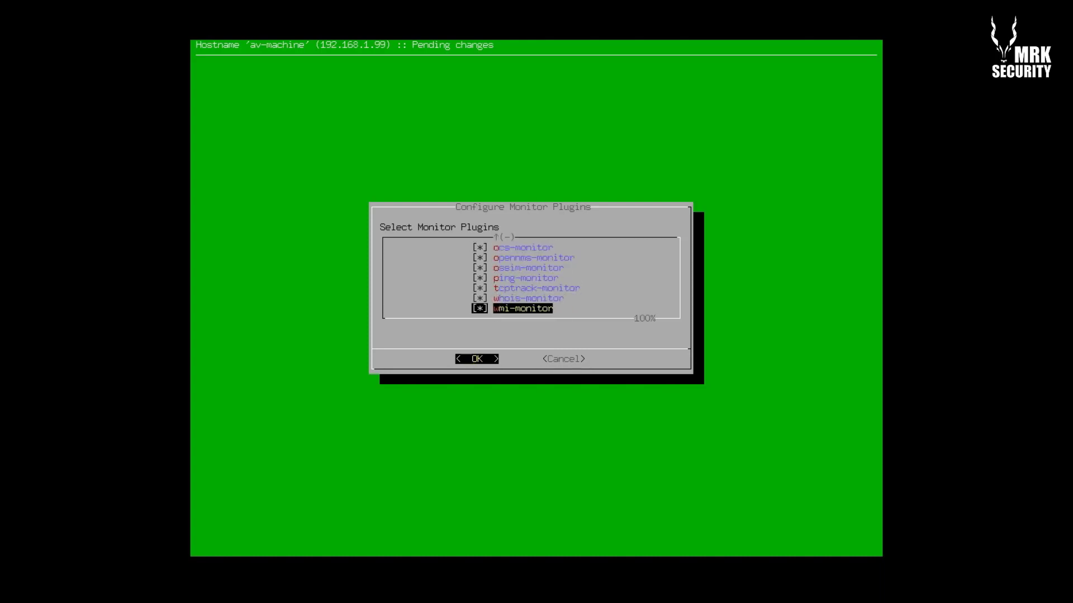
{"action": "key", "text": "Up"}
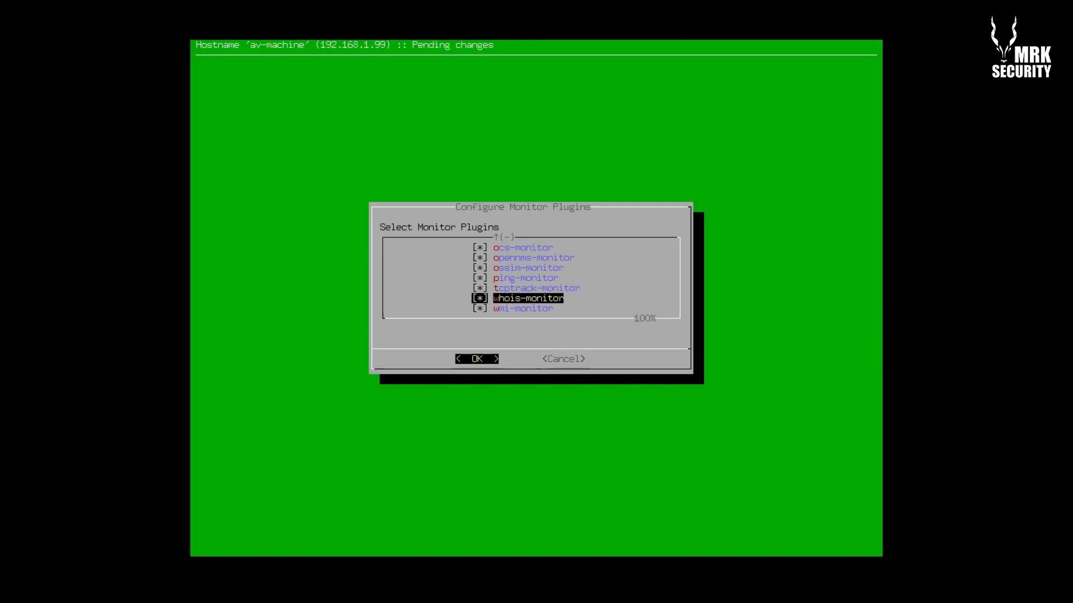
{"action": "key", "text": "Down"}
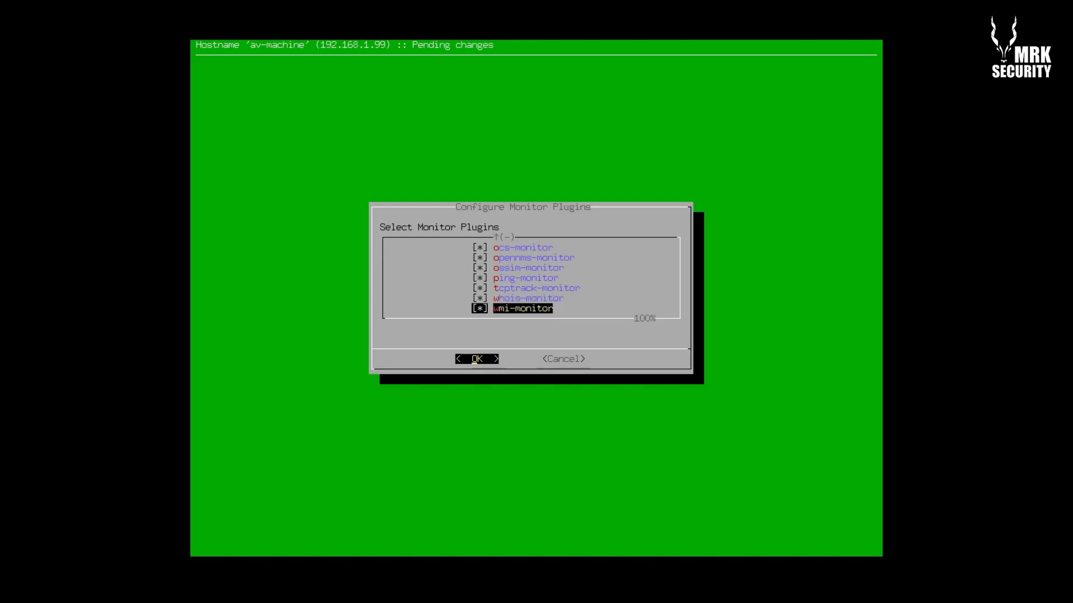
{"action": "key", "text": "Return"}
{"action": "key", "text": "Down"}
{"action": "key", "text": "Down"}
{"action": "key", "text": "Down"}
{"action": "key", "text": "Down"}
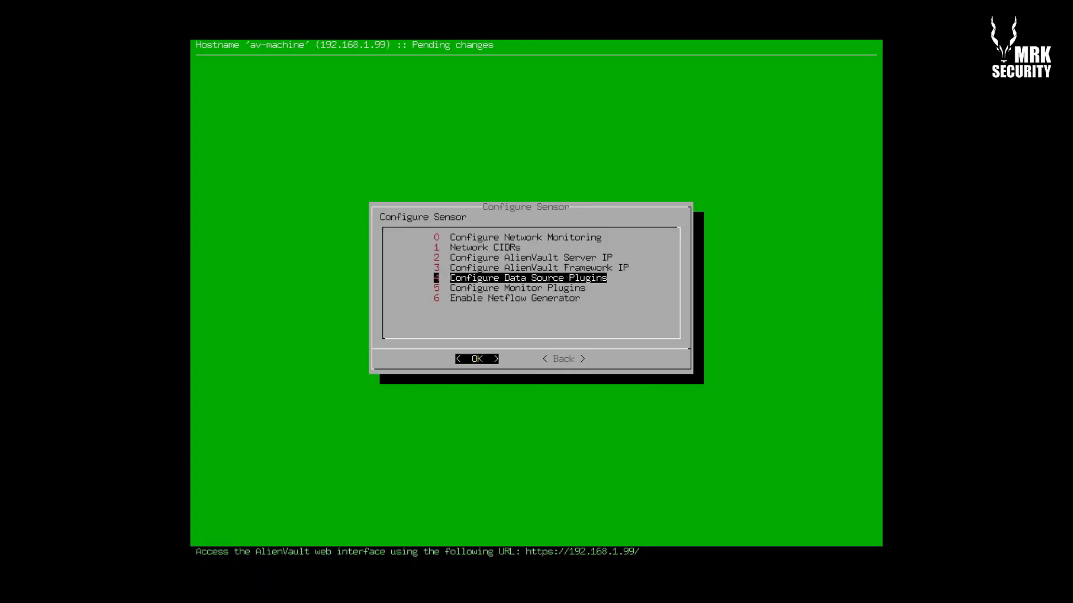
{"action": "key", "text": "Return"}
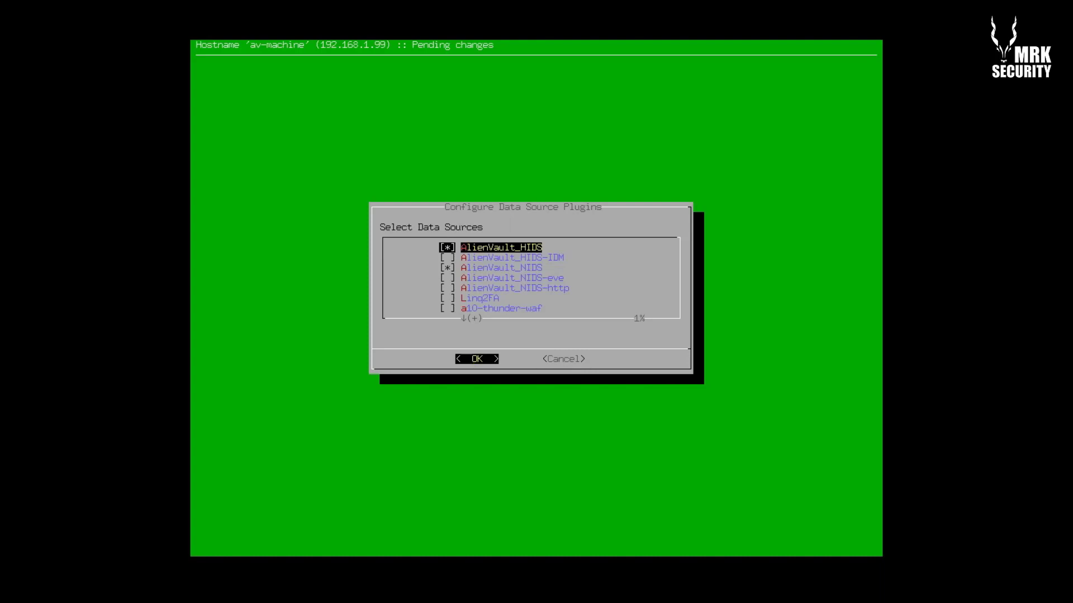
Enable the AlienVault_HIDS-IDM, AlienVault_NIDS-eve and AlienVault_NIDS-http data source plugins
{"action": "key", "text": "Down"}
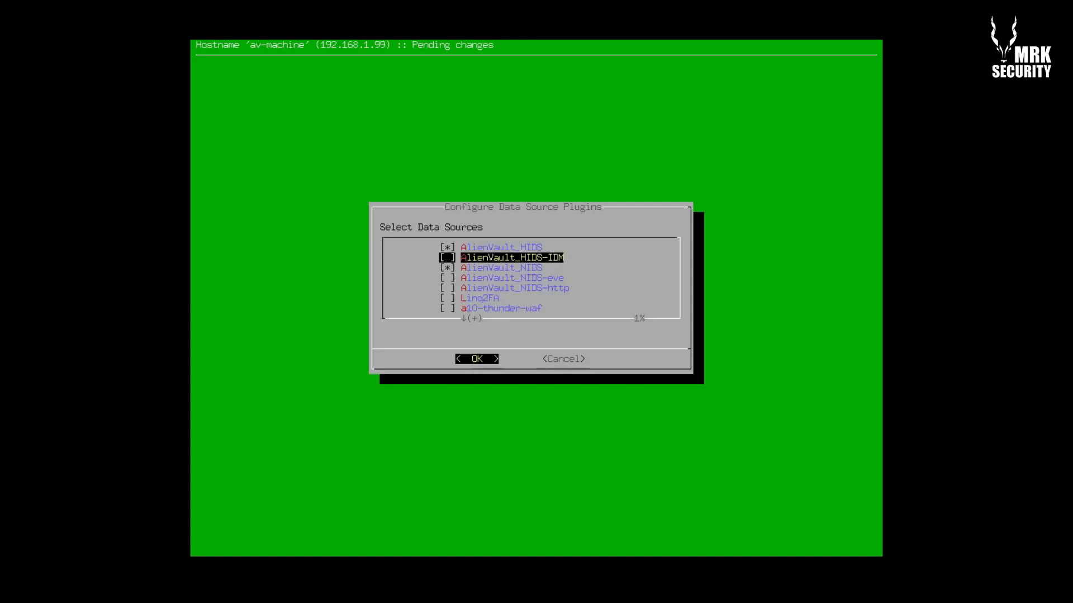
{"action": "key", "text": "space"}
{"action": "key", "text": "Down"}
{"action": "key", "text": "Down"}
{"action": "key", "text": "space"}
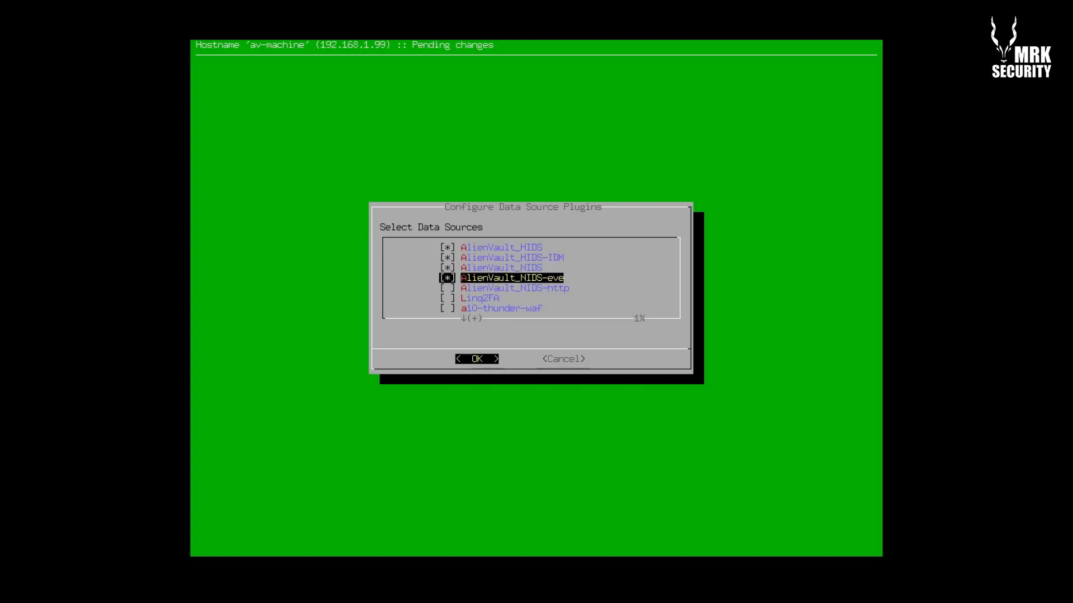
{"action": "key", "text": "Down"}
{"action": "key", "text": "space"}
Tick abs-scrooge-nxlog, then move down the list to the apache plugins
{"action": "key", "text": "Down"}
{"action": "key", "text": "Down"}
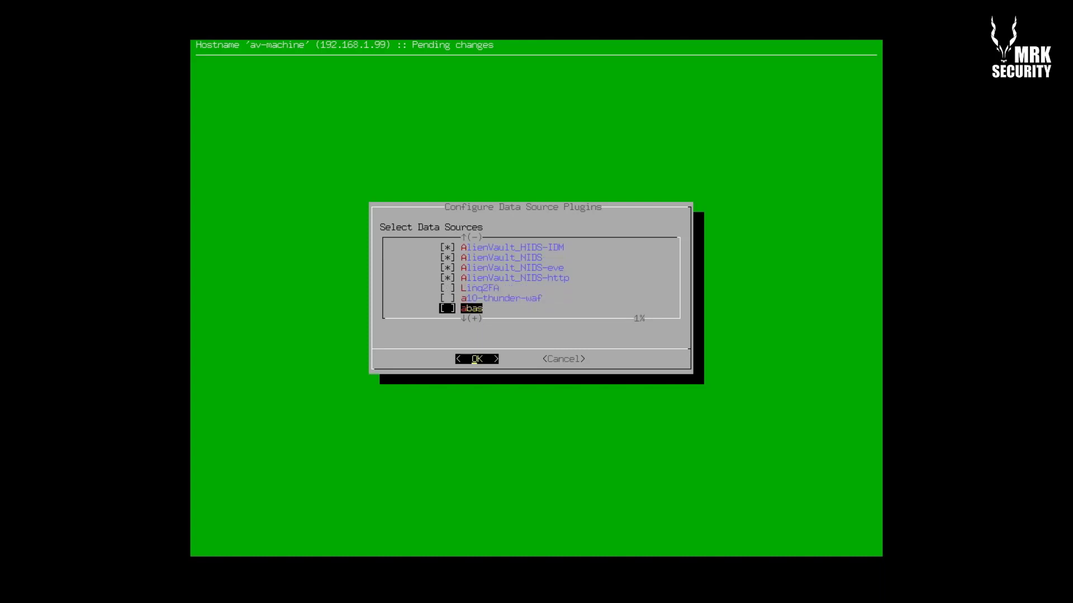
{"action": "key", "text": "Down"}
{"action": "key", "text": "Down"}
{"action": "key", "text": "Up"}
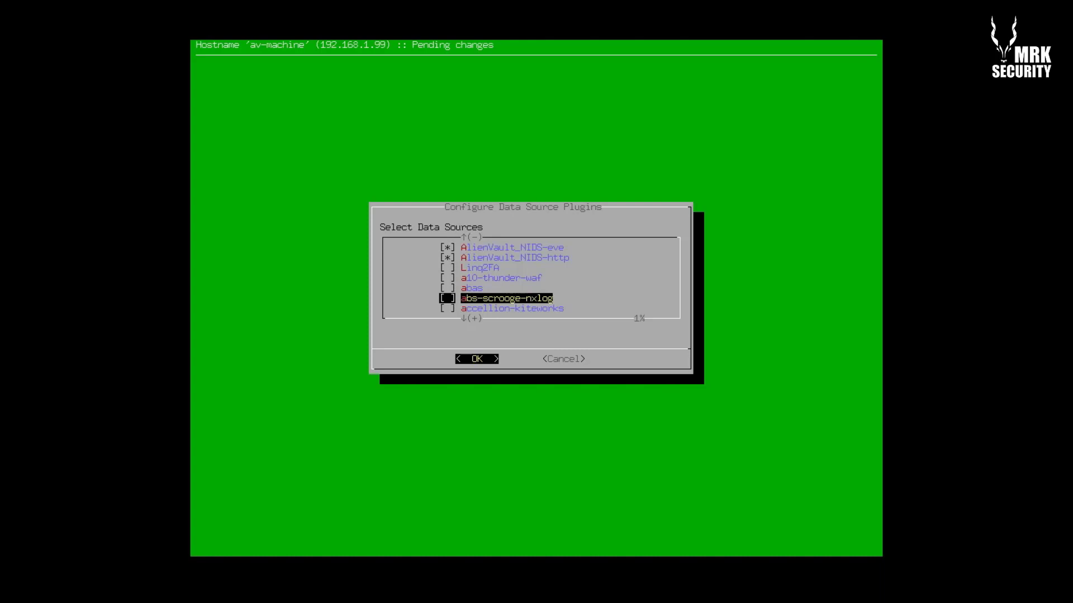
{"action": "key", "text": "space"}
{"action": "key", "text": "Down"}
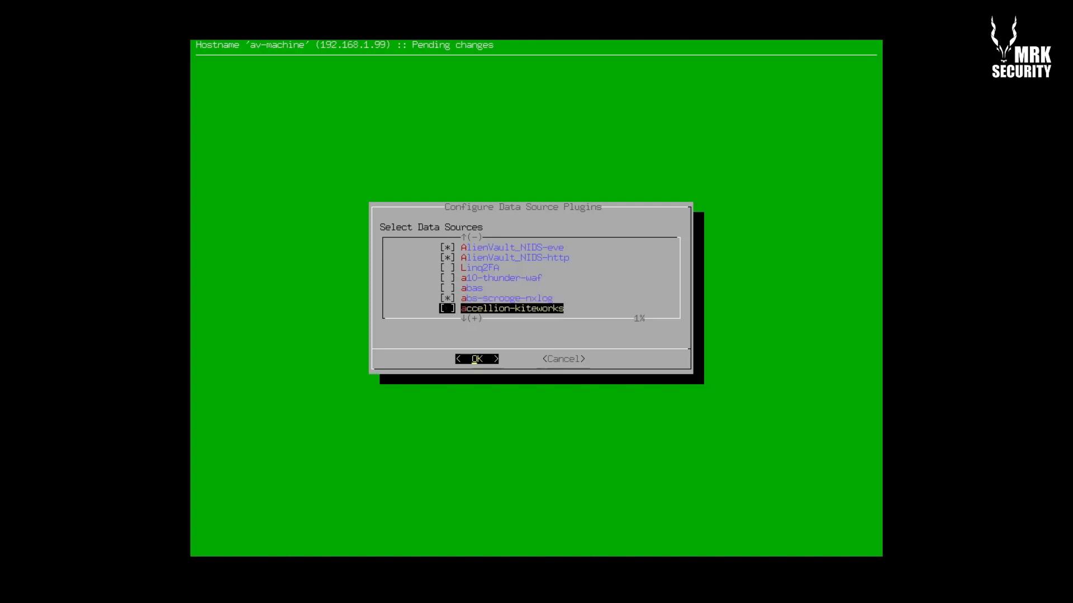
{"action": "key", "text": "Down"}
{"action": "key", "text": "Down"}
{"action": "key", "text": "Down"}
{"action": "key", "text": "Down"}
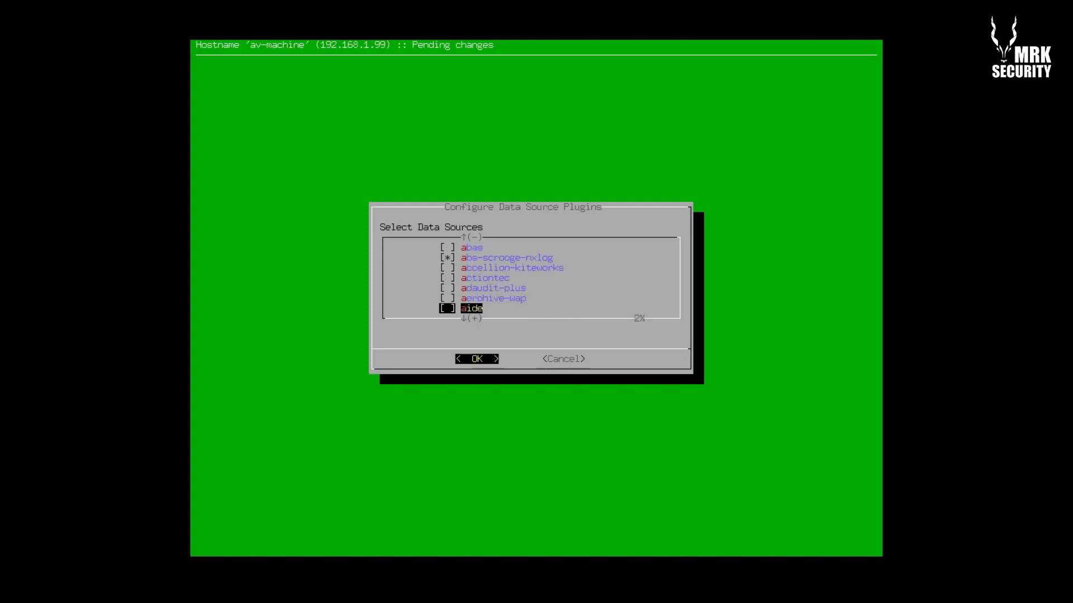
{"action": "key", "text": "Down"}
{"action": "key", "text": "Down"}
{"action": "key", "text": "Down"}
{"action": "key", "text": "Down"}
{"action": "key", "text": "Down"}
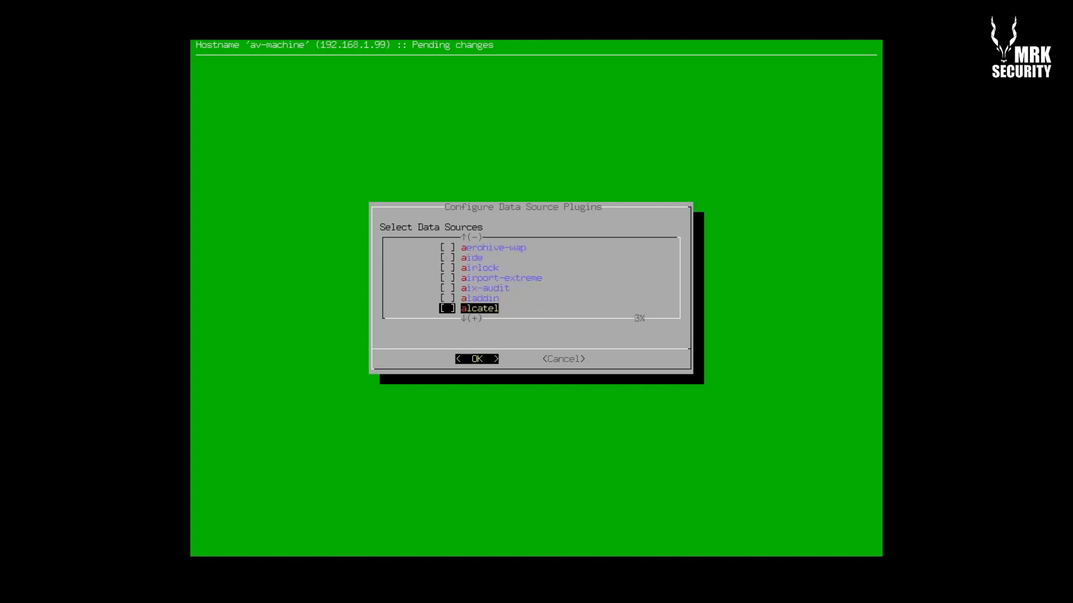
{"action": "key", "text": "Down"}
{"action": "key", "text": "Down"}
{"action": "key", "text": "Down"}
{"action": "key", "text": "Down"}
{"action": "key", "text": "Down"}
{"action": "key", "text": "Down"}
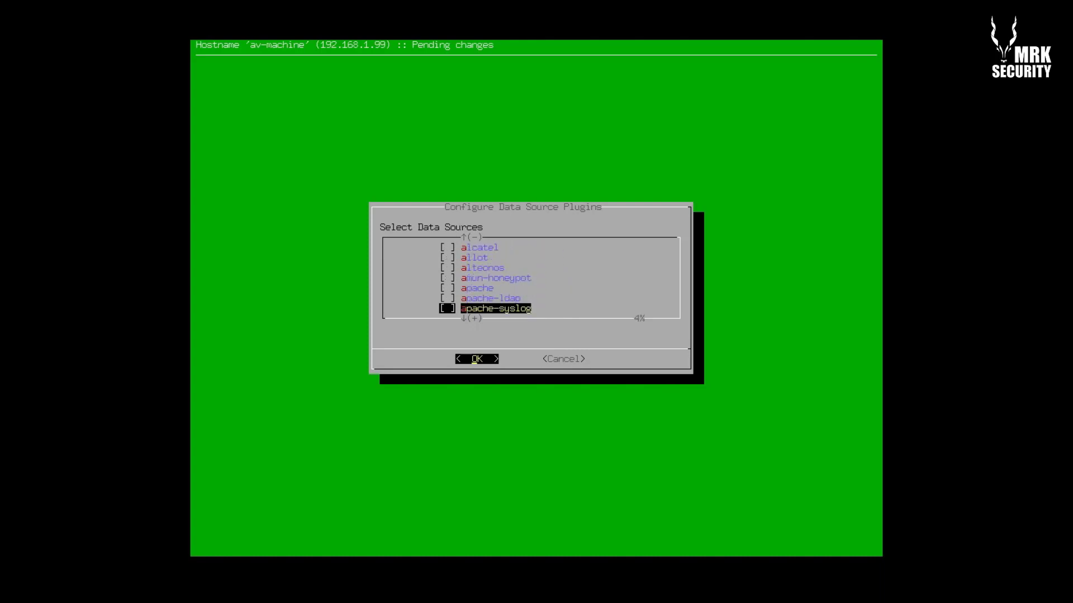
Tick apache-ldap, apache-syslog and apache-tomcat, leaving aqtronix-webknight and arcos unticked
{"action": "key", "text": "Up"}
{"action": "key", "text": "Down"}
{"action": "key", "text": "Down"}
{"action": "key", "text": "Down"}
{"action": "key", "text": "space"}
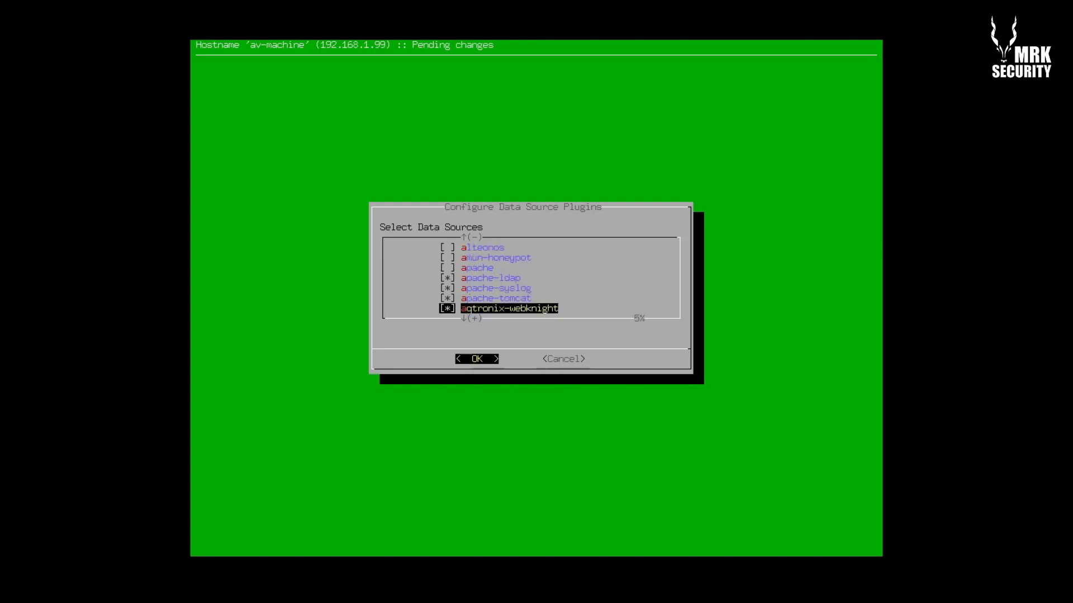
{"action": "key", "text": "Down"}
{"action": "key", "text": "space"}
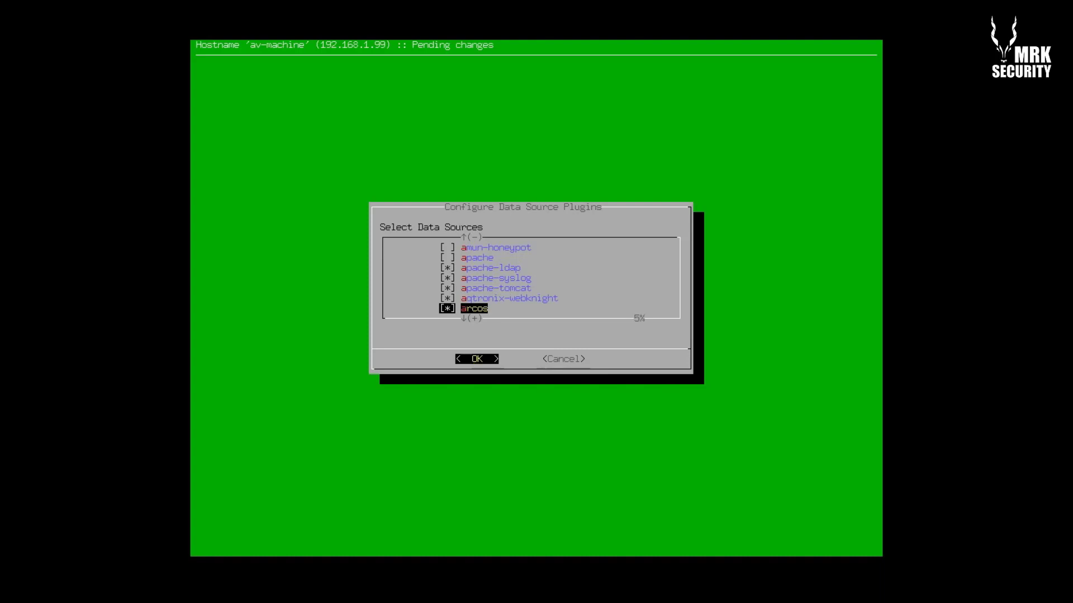
{"action": "key", "text": "Down"}
{"action": "key", "text": "Up"}
{"action": "key", "text": "space"}
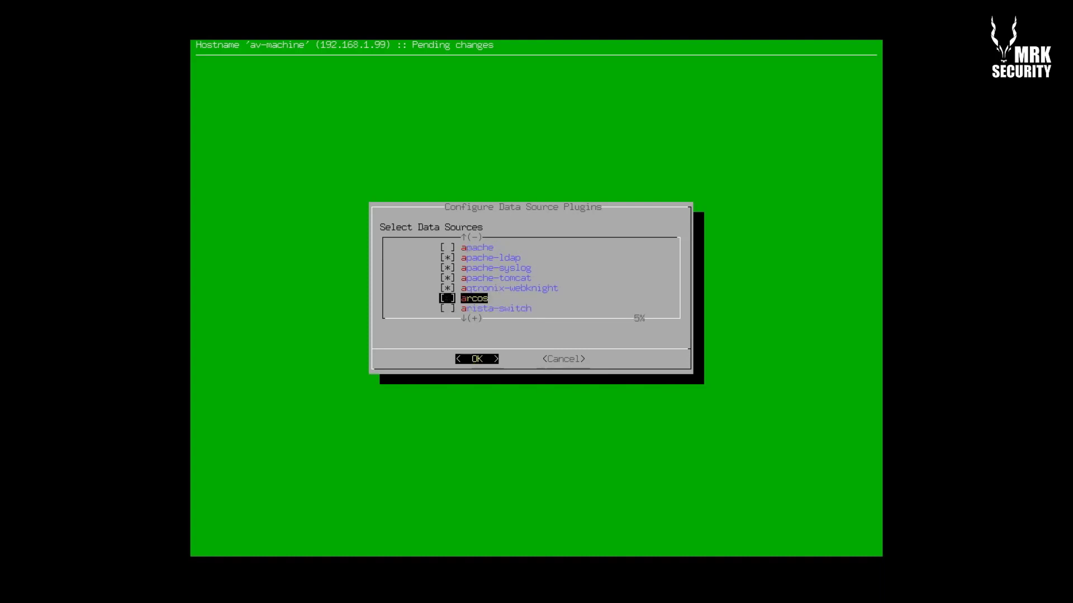
{"action": "key", "text": "Up"}
{"action": "key", "text": "space"}
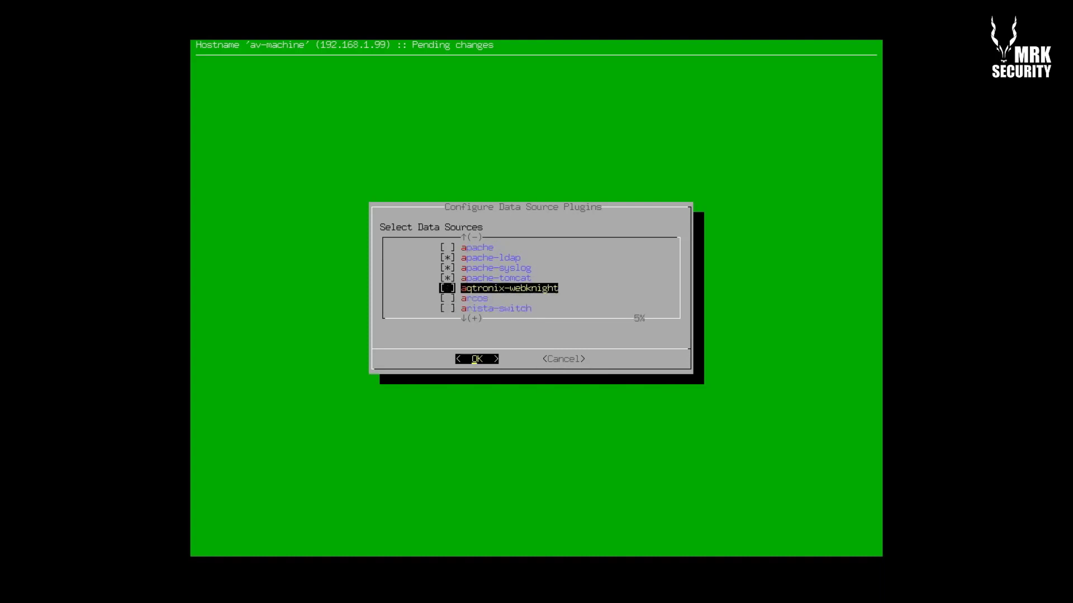
{"action": "key", "text": "Down"}
Page down past the azure and barracuda entries to the Cisco plugins and tick cisco-ips-syslog
{"action": "key", "text": "Up"}
{"action": "key", "text": "Down"}
{"action": "key", "text": "Down"}
{"action": "key", "text": "Down"}
{"action": "key", "text": "Down"}
{"action": "key", "text": "Down"}
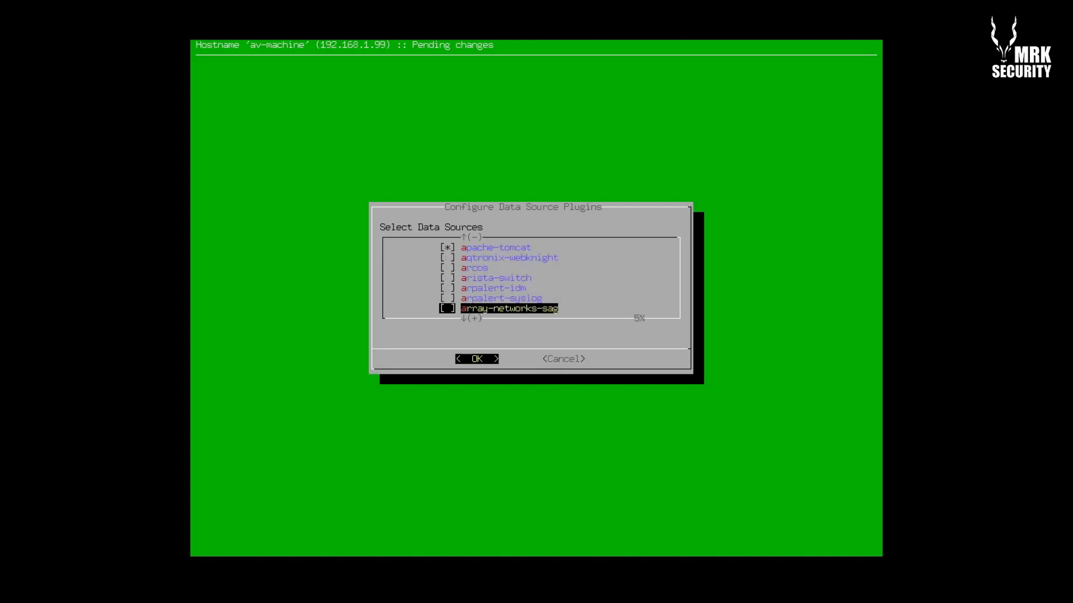
{"action": "key", "text": "Down"}
{"action": "key", "text": "Down"}
{"action": "key", "text": "Down"}
{"action": "key", "text": "Down"}
{"action": "key", "text": "Down"}
{"action": "key", "text": "Down"}
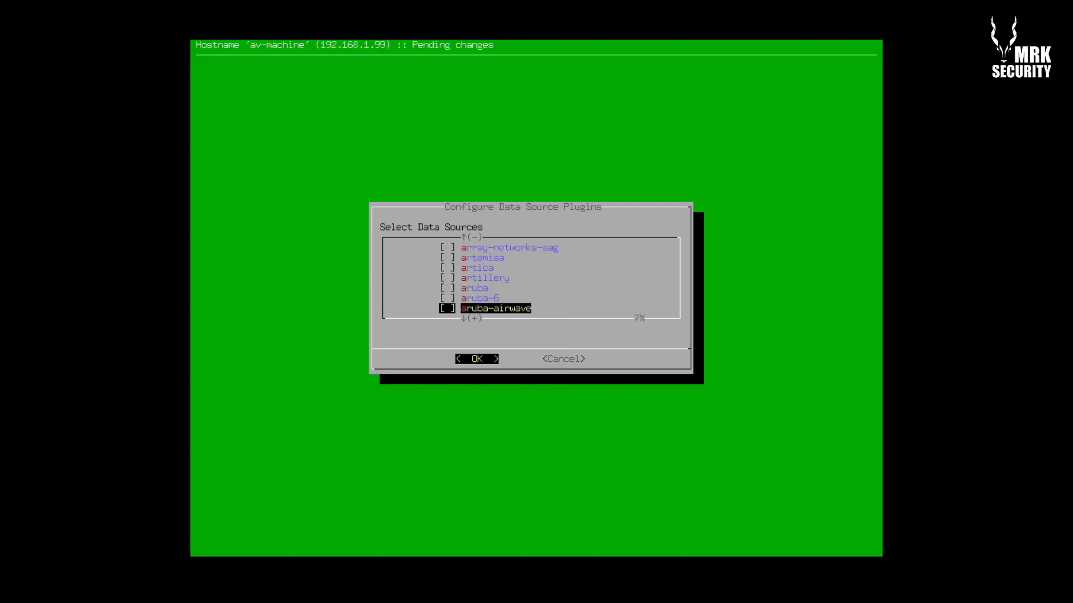
{"action": "key", "text": "Down"}
{"action": "key", "text": "Down"}
{"action": "key", "text": "Down"}
{"action": "key", "text": "Down"}
{"action": "key", "text": "Down"}
{"action": "key", "text": "Down"}
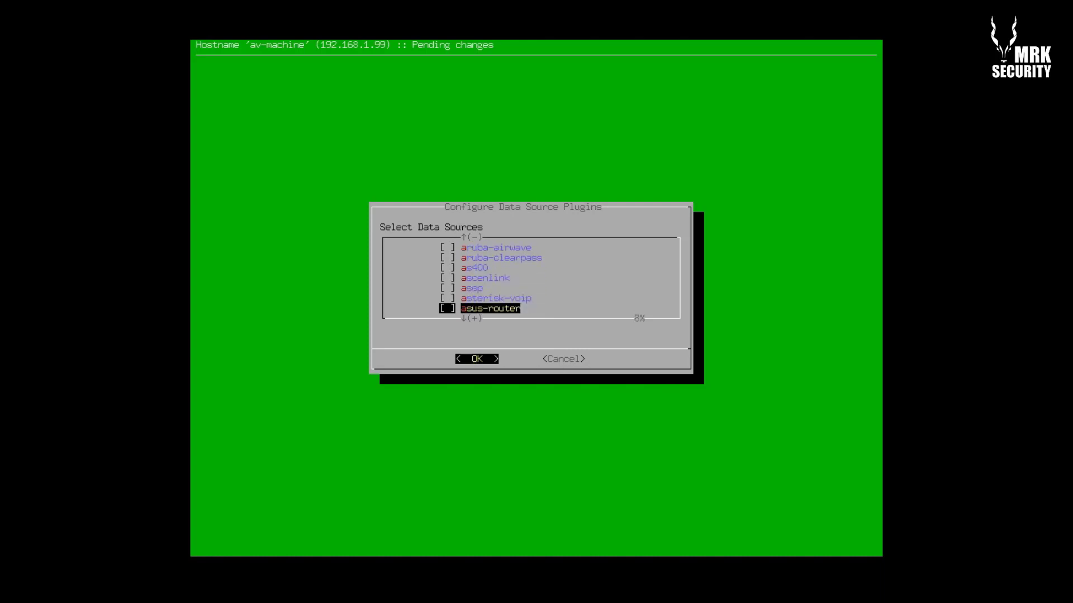
{"action": "key", "text": "Down"}
{"action": "key", "text": "Down"}
{"action": "key", "text": "Down"}
{"action": "key", "text": "Down"}
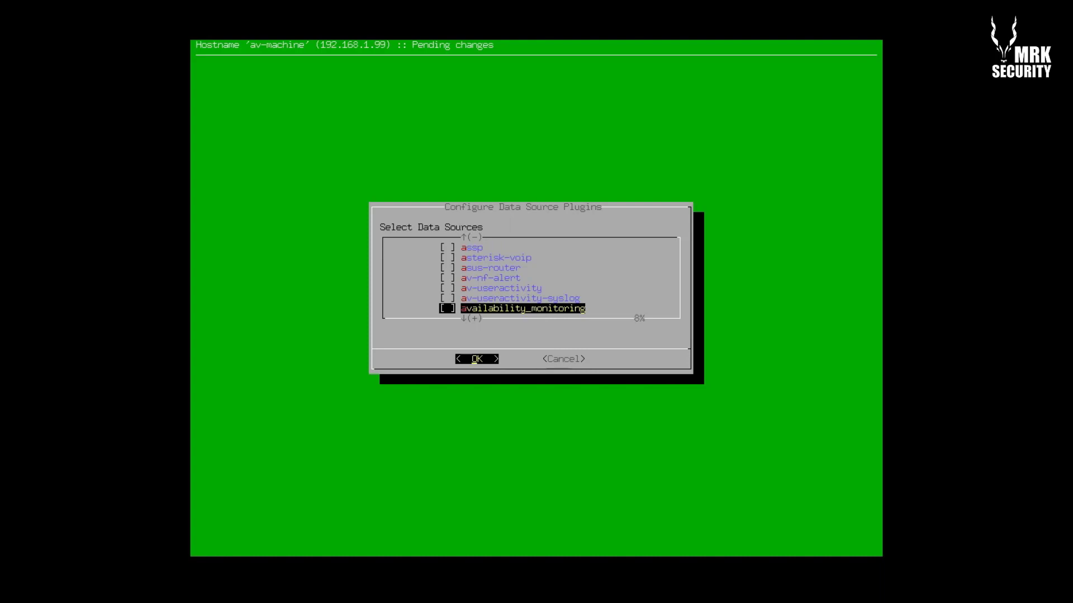
{"action": "key", "text": "Down"}
{"action": "key", "text": "Down"}
{"action": "key", "text": "Down"}
{"action": "key", "text": "Down"}
{"action": "key", "text": "Down"}
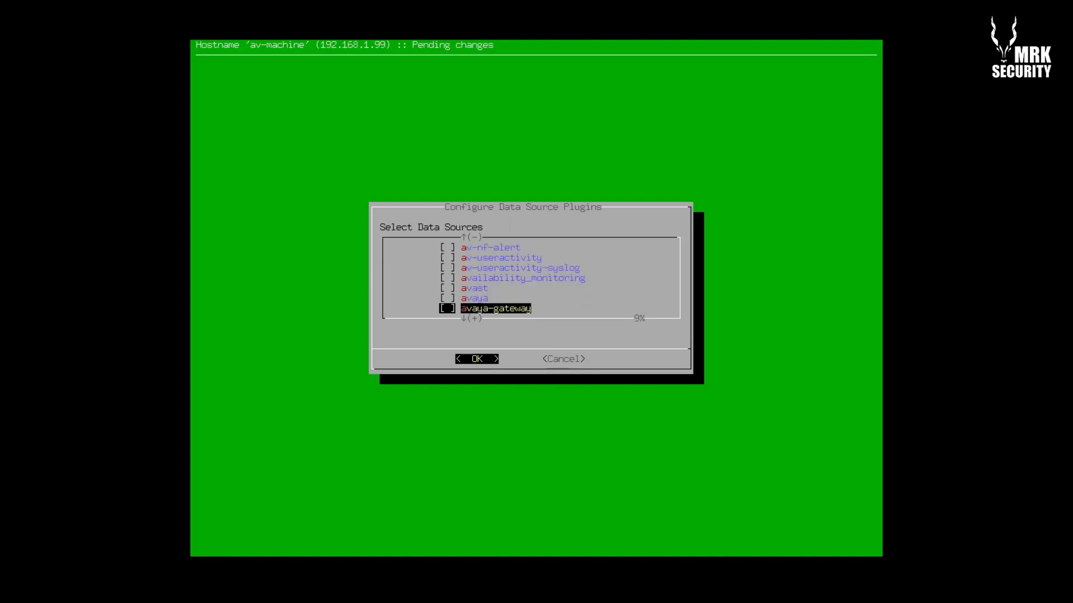
{"action": "key", "text": "Down"}
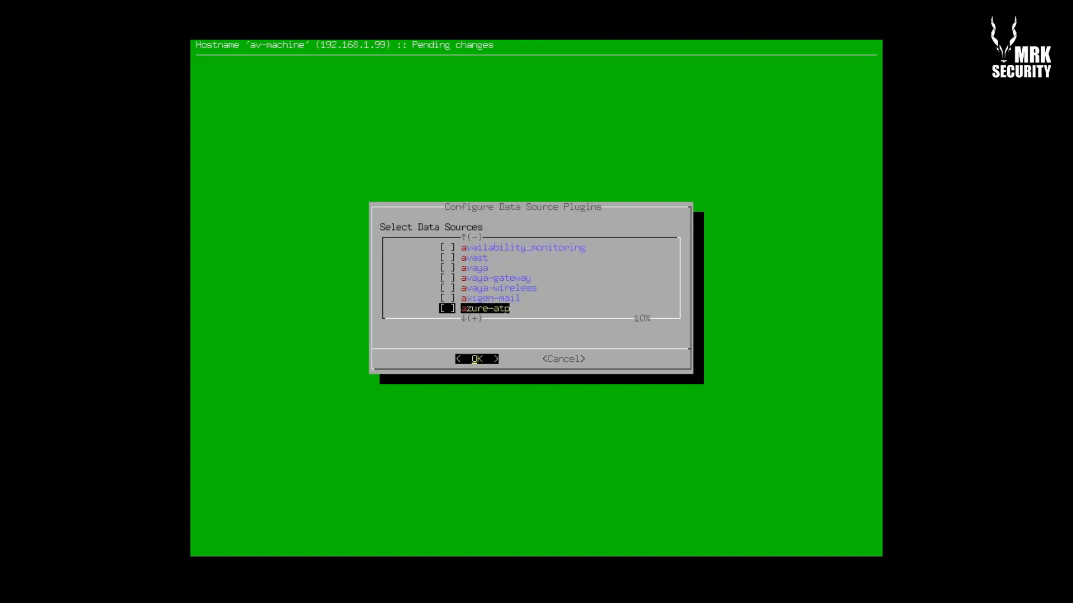
{"action": "key", "text": "Down"}
{"action": "key", "text": "Down"}
{"action": "key", "text": "Down"}
{"action": "key", "text": "Down"}
{"action": "key", "text": "Down"}
{"action": "key", "text": "Down"}
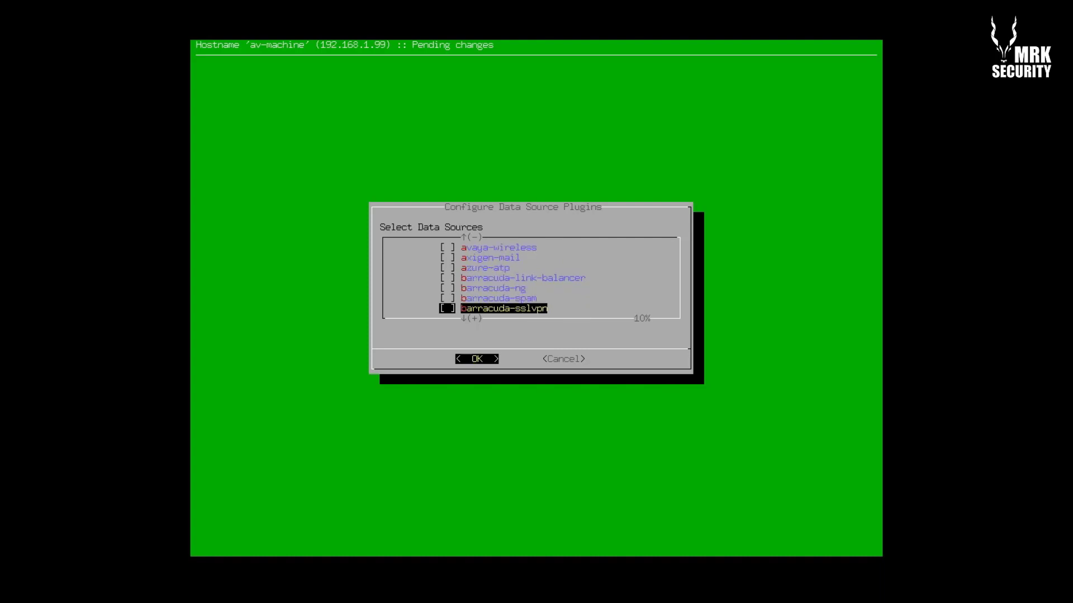
{"action": "key", "text": "Down"}
{"action": "key", "text": "Down"}
{"action": "key", "text": "Down"}
{"action": "key", "text": "Down"}
{"action": "key", "text": "Down"}
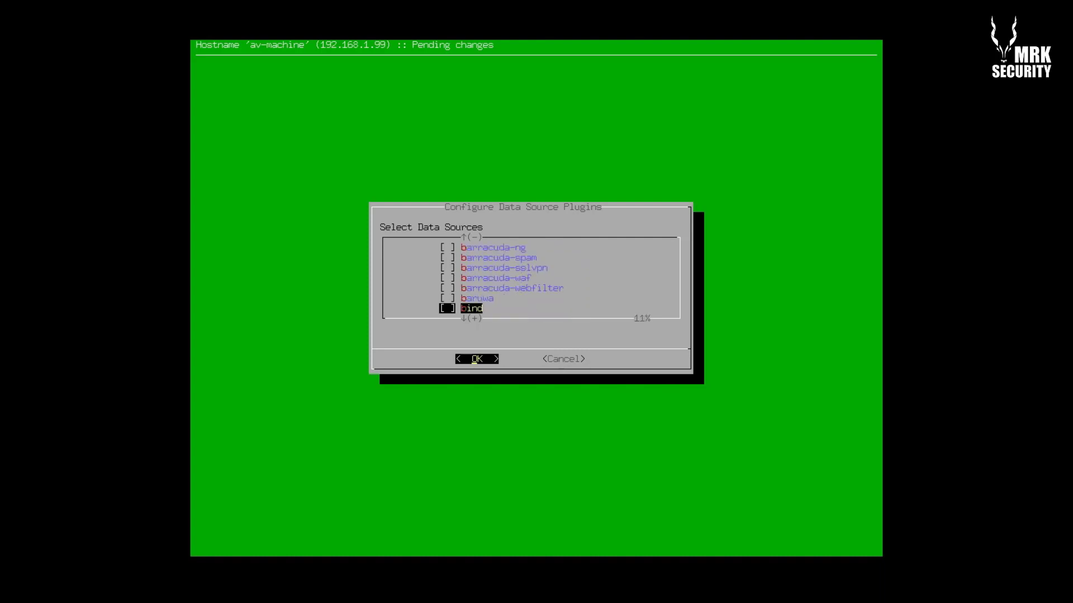
{"action": "key", "text": "Down"}
{"action": "key", "text": "Down"}
{"action": "key", "text": "Down"}
{"action": "key", "text": "Down"}
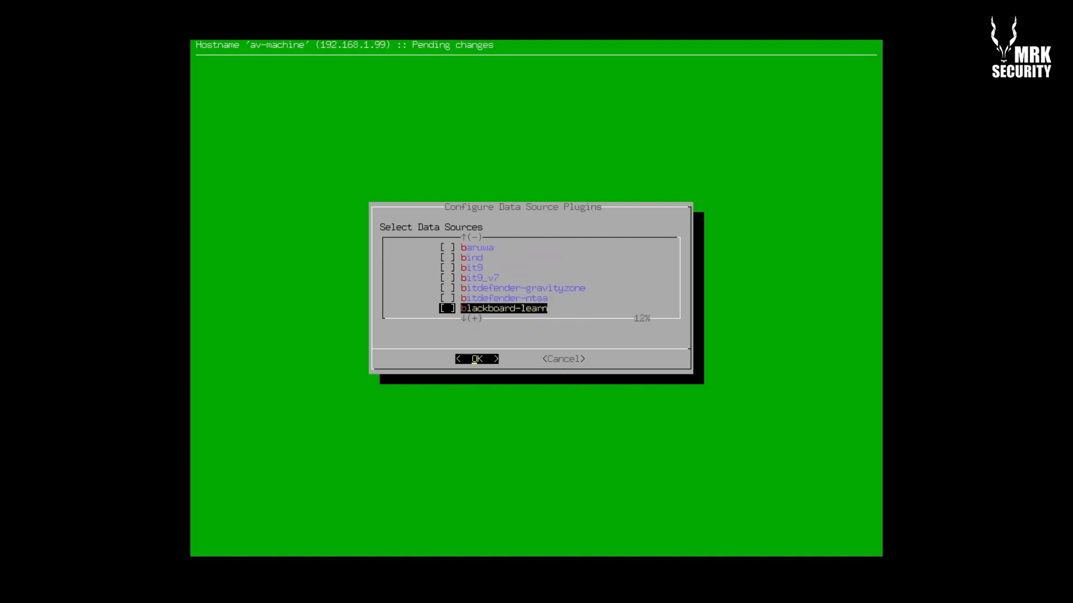
{"action": "key", "text": "Down"}
{"action": "key", "text": "Down"}
{"action": "key", "text": "Down"}
{"action": "key", "text": "Down"}
{"action": "key", "text": "Down"}
{"action": "key", "text": "Down"}
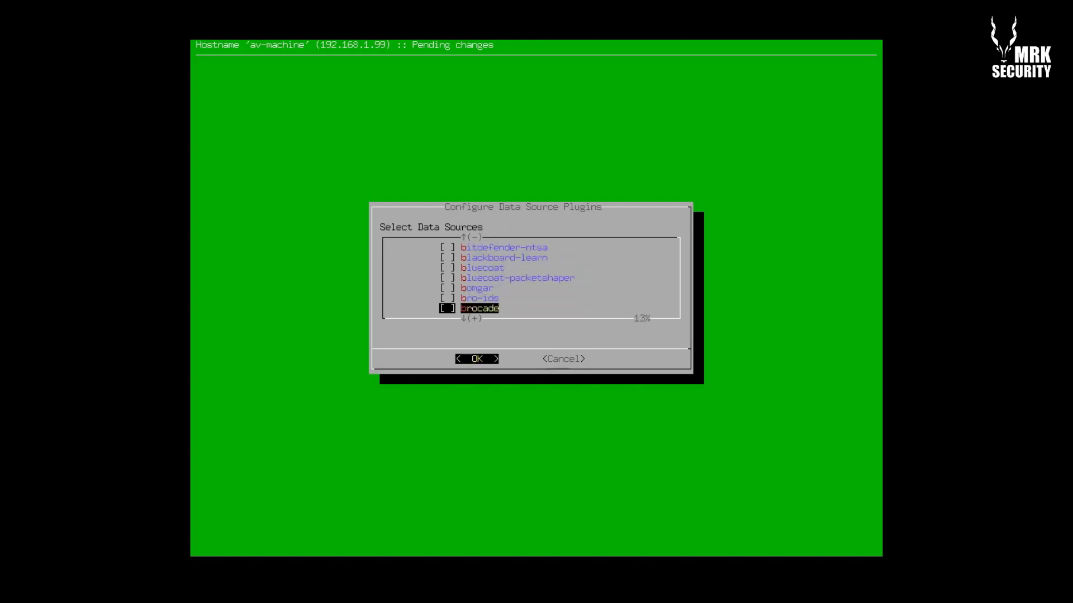
{"action": "key", "text": "Down"}
{"action": "key", "text": "Down"}
{"action": "key", "text": "Down"}
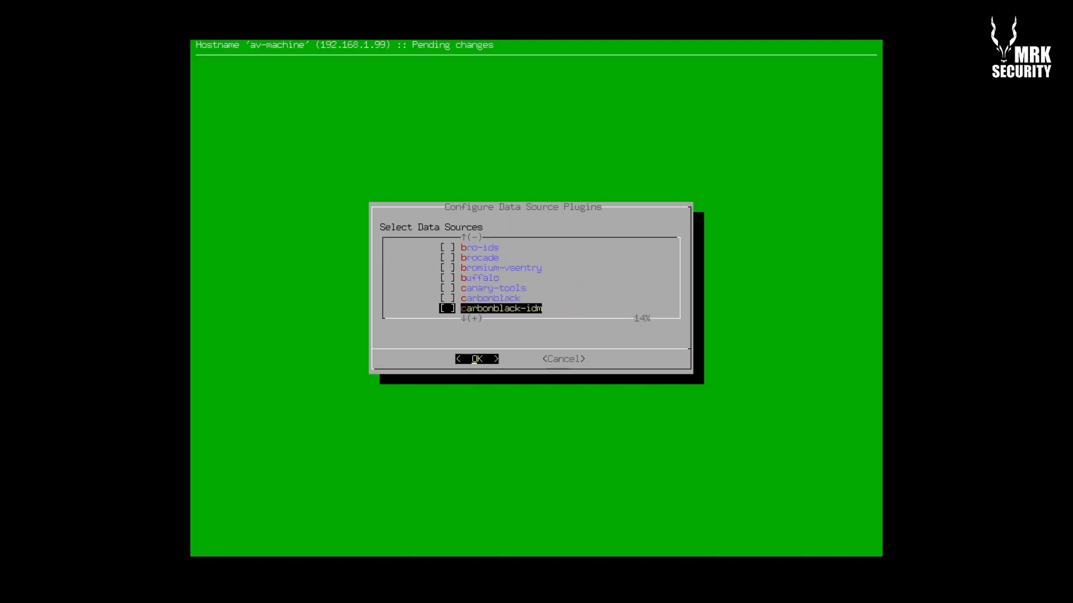
{"action": "key", "text": "Down"}
{"action": "key", "text": "Down"}
{"action": "key", "text": "Down"}
{"action": "key", "text": "Down"}
{"action": "key", "text": "Down"}
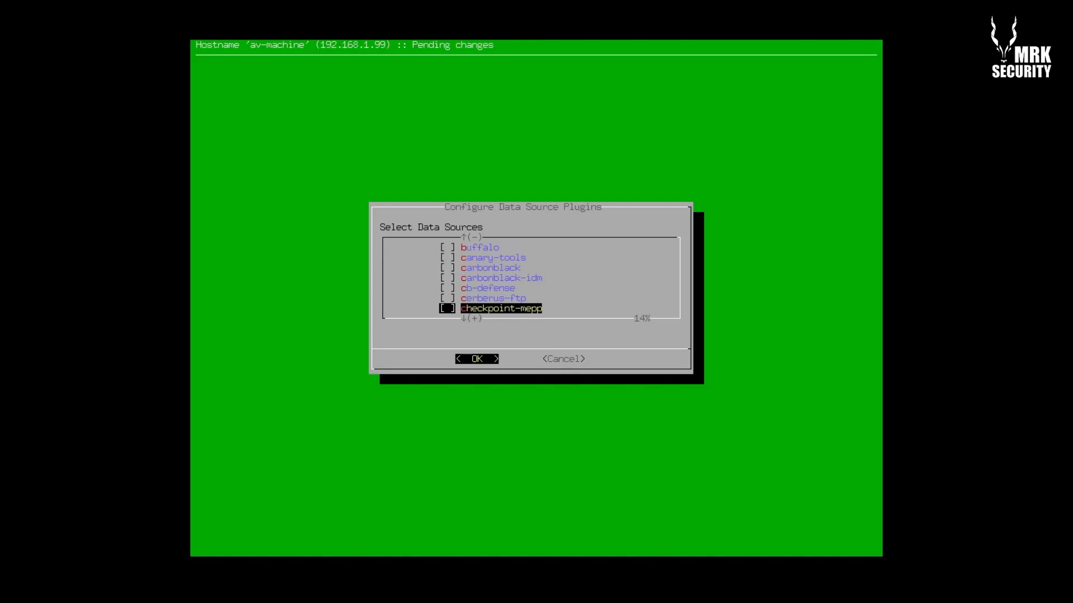
{"action": "key", "text": "Down"}
{"action": "key", "text": "Down"}
{"action": "key", "text": "Down"}
{"action": "key", "text": "Down"}
{"action": "key", "text": "Down"}
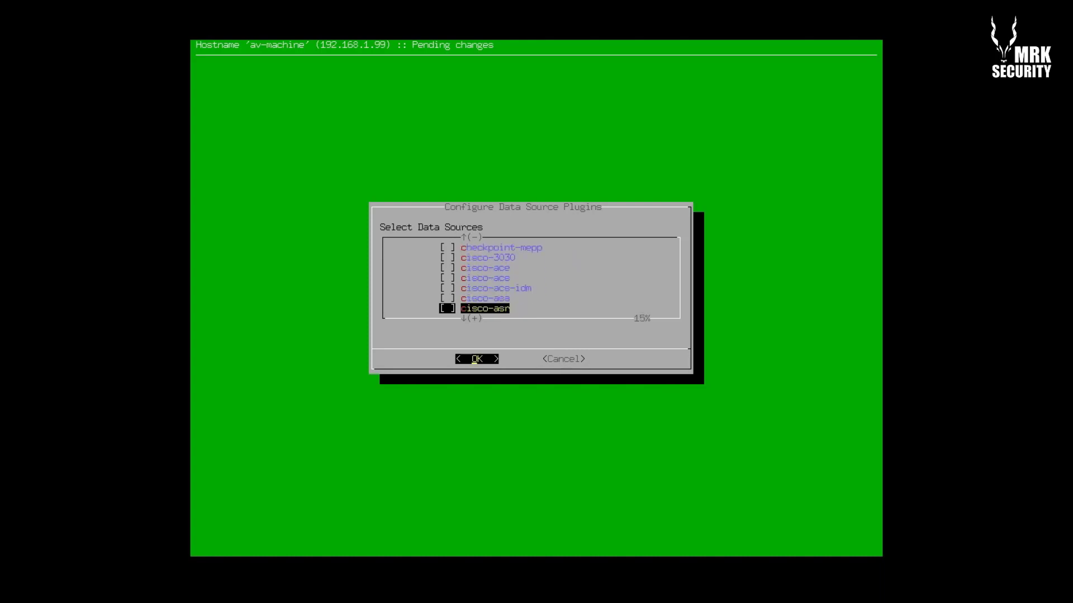
{"action": "key", "text": "Down"}
{"action": "key", "text": "Down"}
{"action": "key", "text": "Down"}
{"action": "key", "text": "Down"}
{"action": "key", "text": "Down"}
{"action": "key", "text": "Down"}
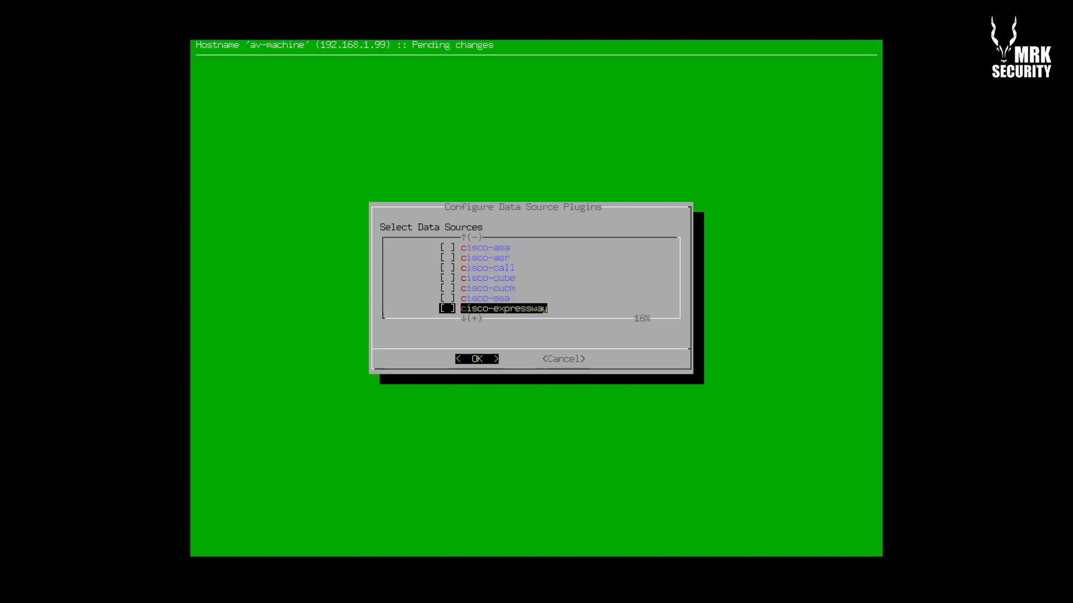
{"action": "key", "text": "Down"}
{"action": "key", "text": "Down"}
{"action": "key", "text": "Down"}
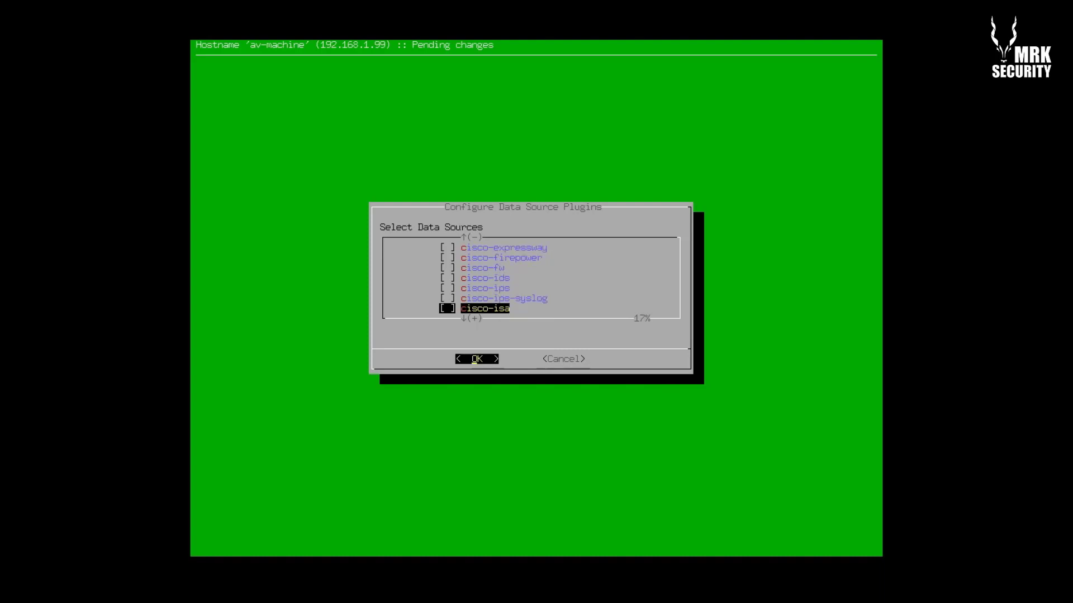
{"action": "key", "text": "Up"}
{"action": "key", "text": "space"}
{"action": "key", "text": "Down"}
{"action": "key", "text": "Down"}
{"action": "key", "text": "Down"}
{"action": "key", "text": "Down"}
Move past the remaining Cisco plugins and tick clamwin-nxlog
{"action": "key", "text": "Down"}
{"action": "key", "text": "Up"}
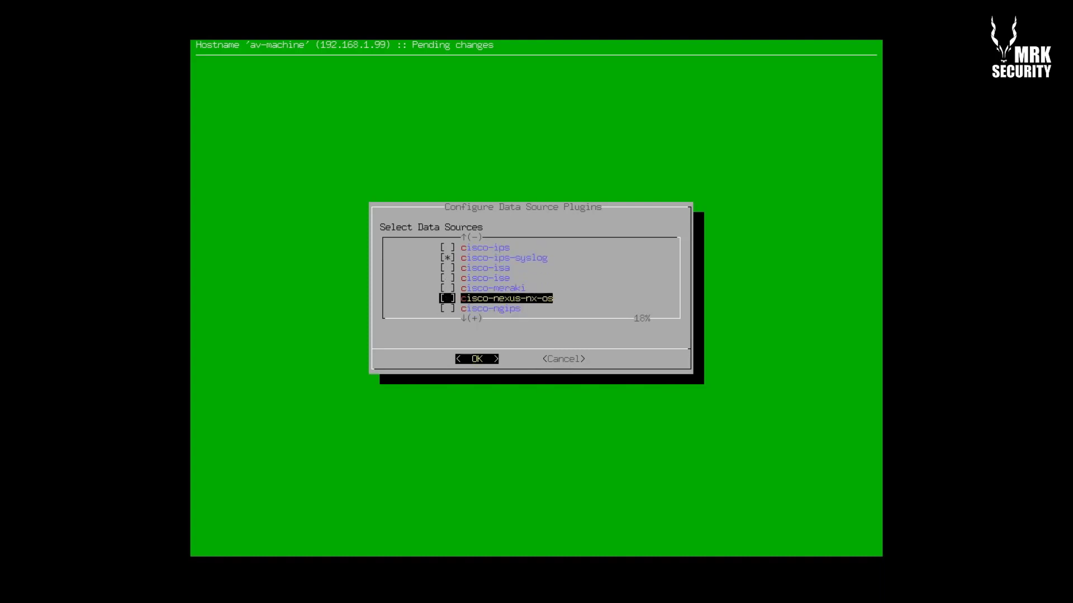
{"action": "key", "text": "Down"}
{"action": "key", "text": "Down"}
{"action": "key", "text": "Down"}
{"action": "key", "text": "Down"}
{"action": "key", "text": "Down"}
{"action": "key", "text": "Down"}
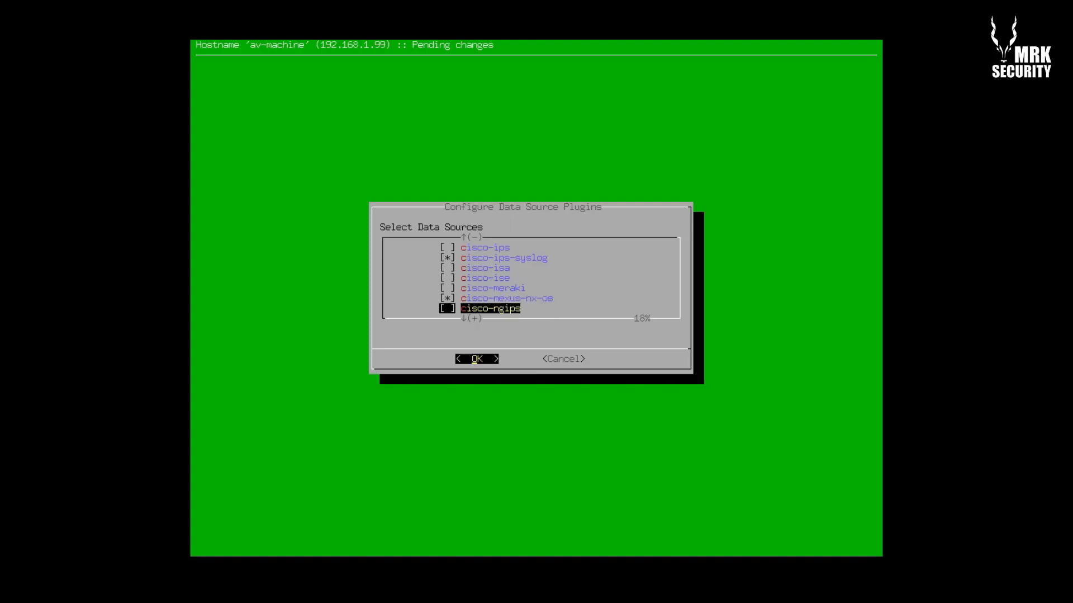
{"action": "key", "text": "Down"}
{"action": "key", "text": "Down"}
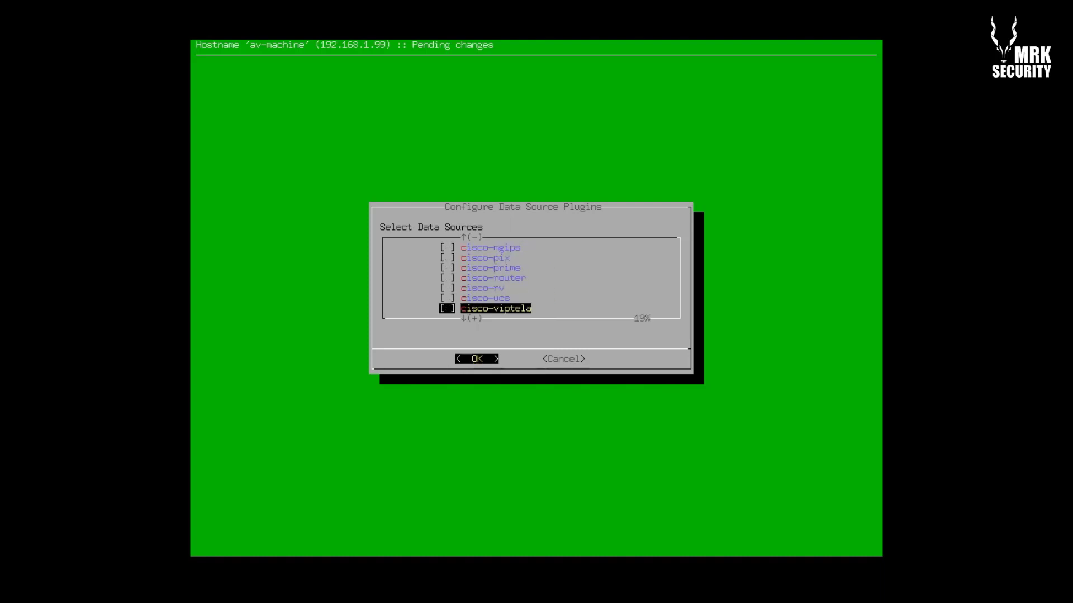
{"action": "key", "text": "Down"}
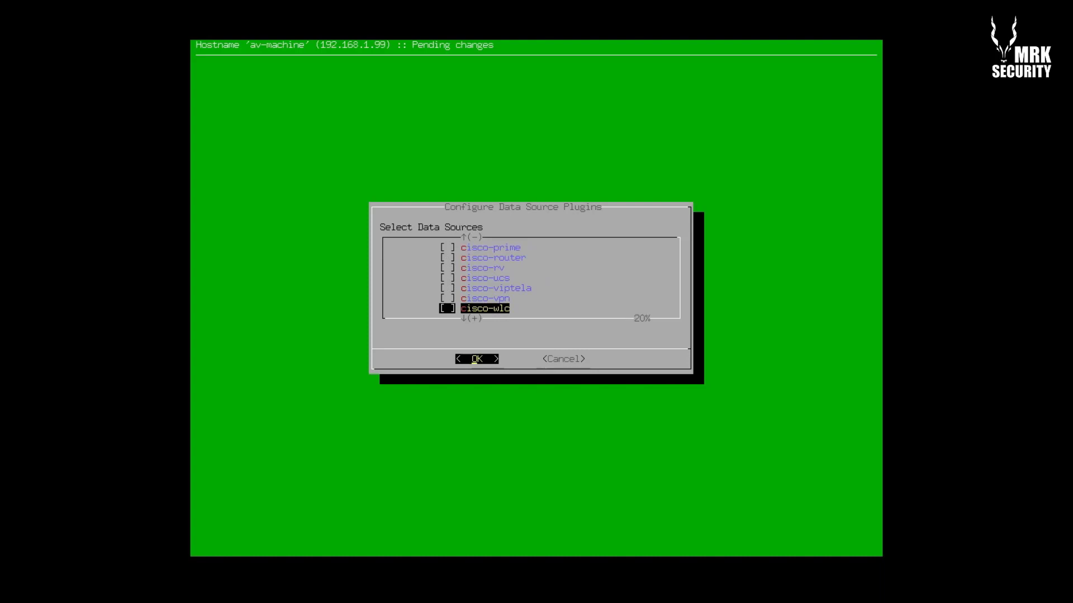
{"action": "key", "text": "Down"}
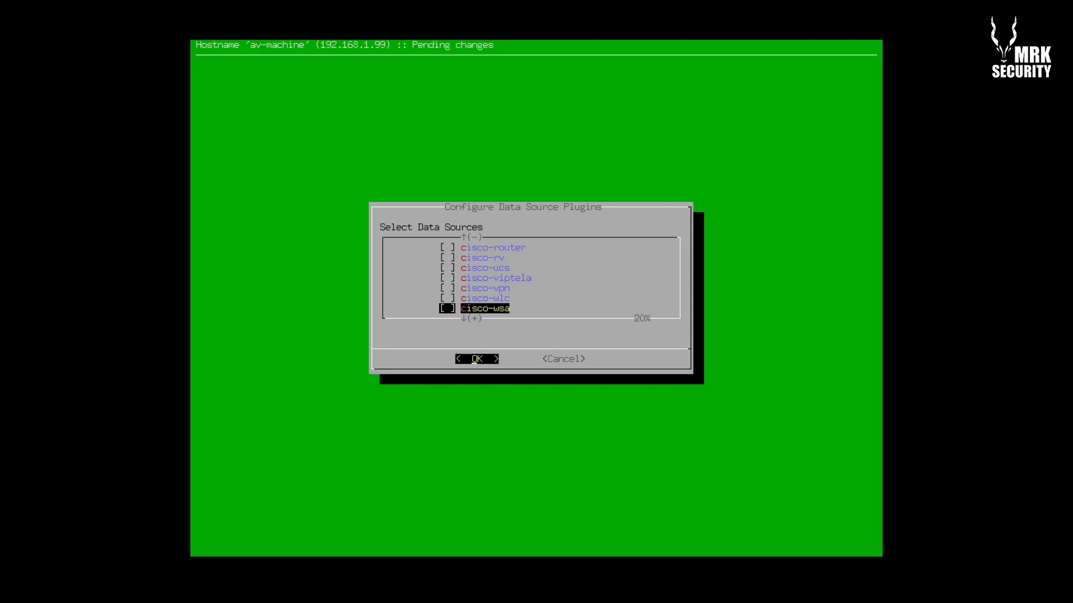
{"action": "key", "text": "Down"}
{"action": "key", "text": "Down"}
{"action": "key", "text": "Down"}
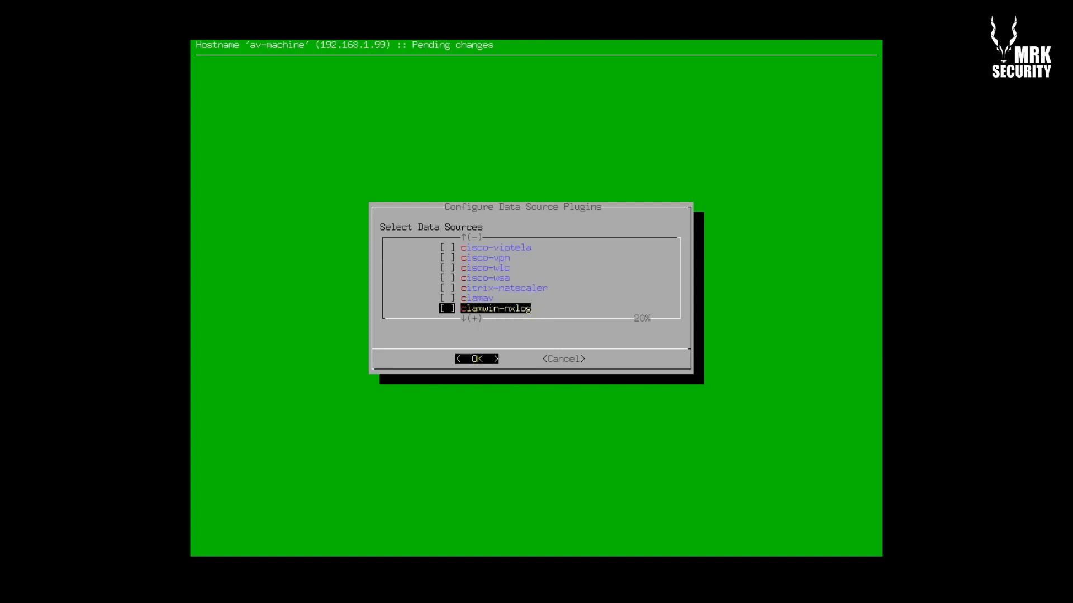
{"action": "key", "text": "Down"}
{"action": "key", "text": "Up"}
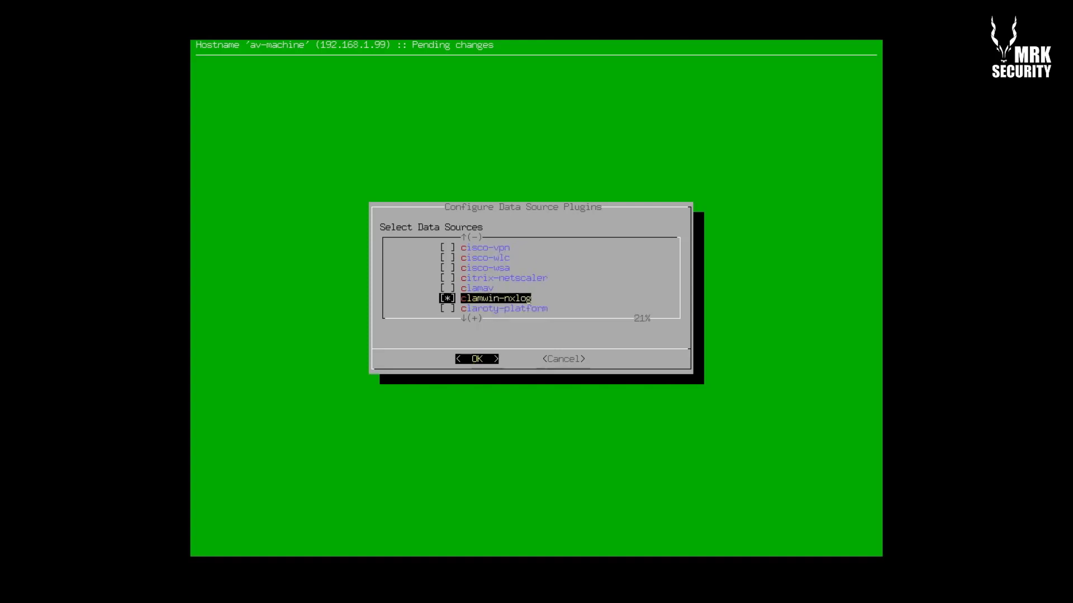
{"action": "key", "text": "Down"}
{"action": "key", "text": "Down"}
{"action": "key", "text": "Down"}
{"action": "key", "text": "Down"}
{"action": "key", "text": "Down"}
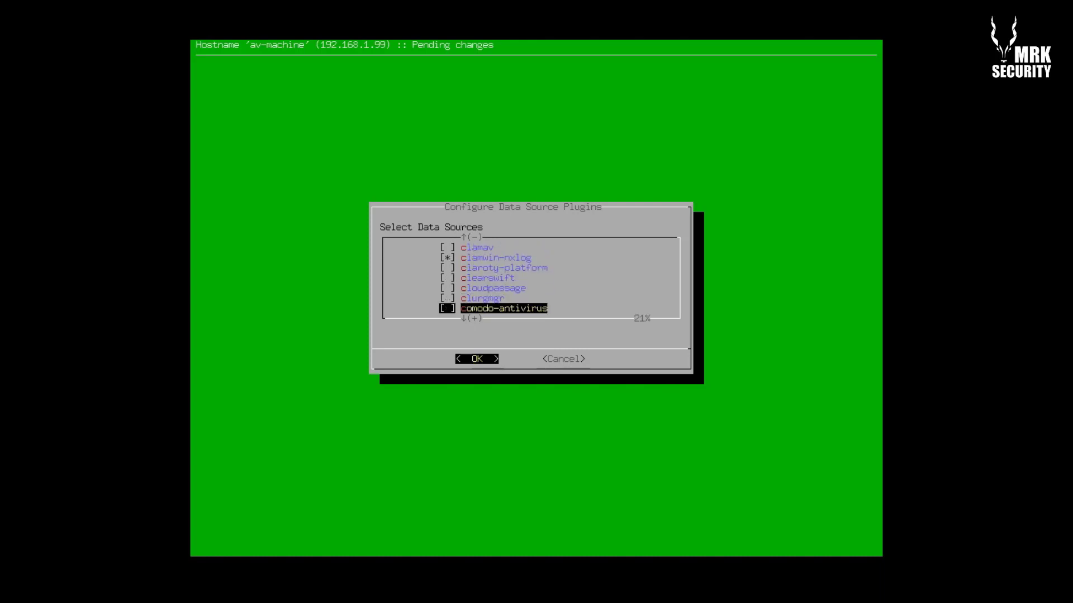
Scroll down through the crushftp, forti and hp entries and tick iis-nxlog
{"action": "key", "text": "Down"}
{"action": "key", "text": "Down"}
{"action": "key", "text": "Down"}
{"action": "key", "text": "Down"}
{"action": "key", "text": "Down"}
{"action": "key", "text": "Down"}
{"action": "key", "text": "Down"}
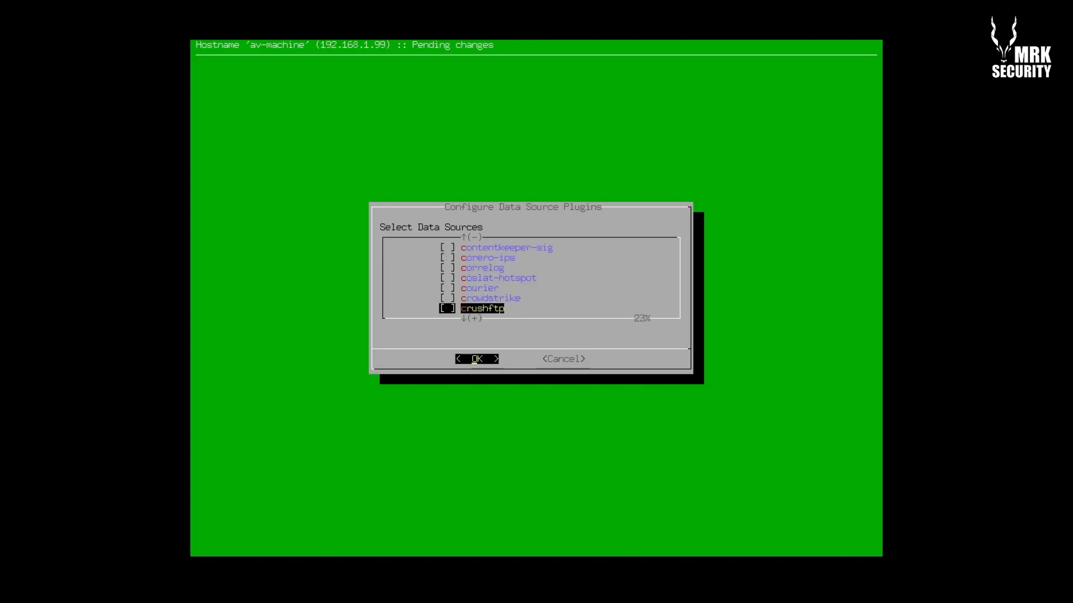
{"action": "key", "text": "Down"}
{"action": "key", "text": "Down"}
{"action": "key", "text": "Down"}
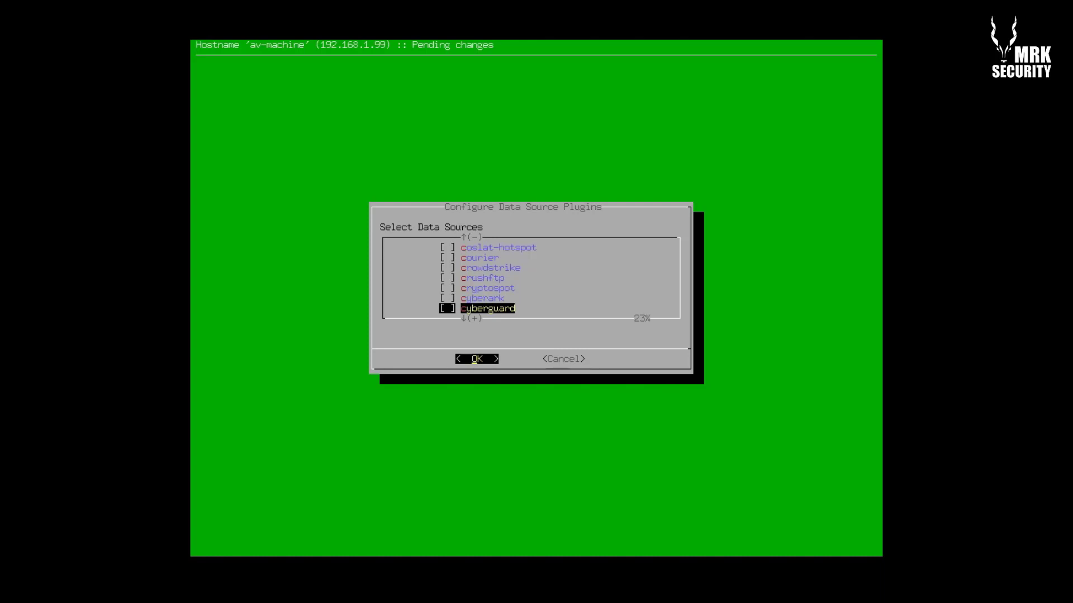
{"action": "key", "text": "Down"}
{"action": "key", "text": "Down"}
{"action": "key", "text": "Down"}
{"action": "key", "text": "Down"}
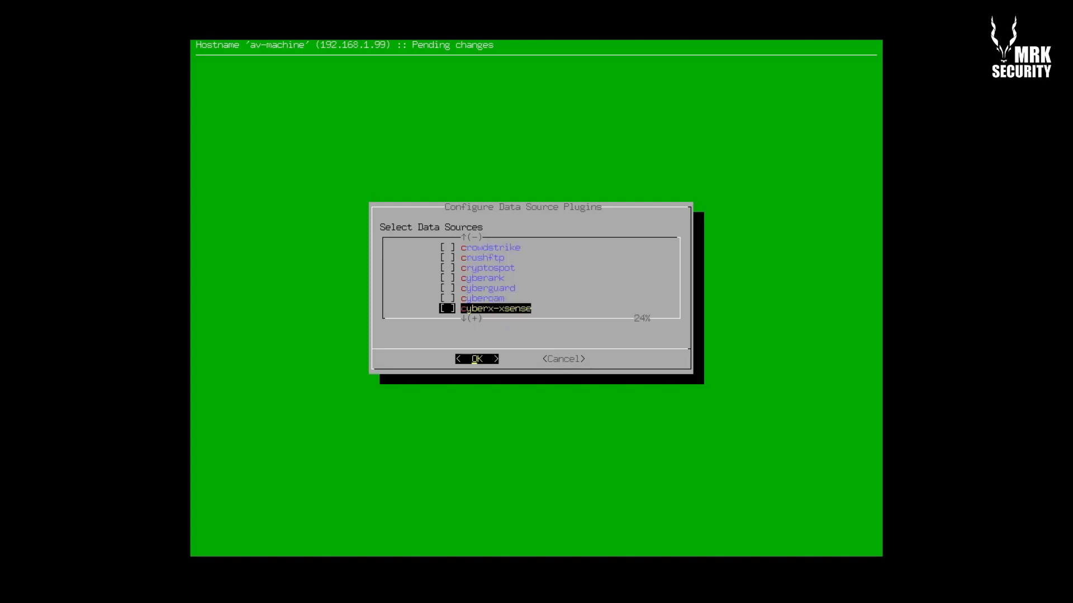
{"action": "key", "text": "Up"}
{"action": "key", "text": "Up"}
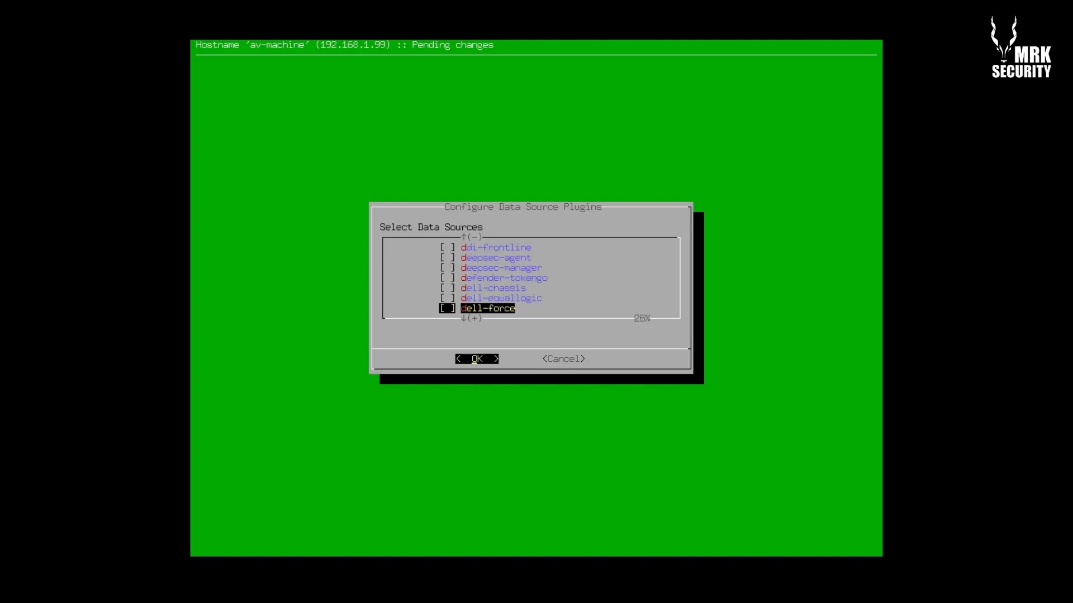
{"action": "key", "text": "Down"}
{"action": "key", "text": "Down"}
{"action": "key", "text": "Down"}
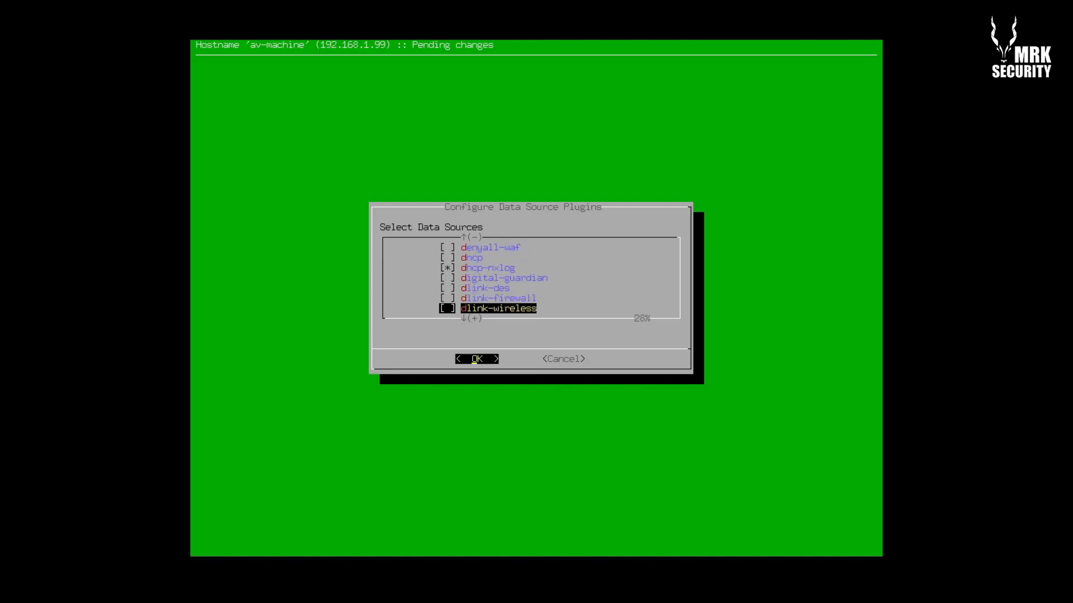
{"action": "key", "text": "Down"}
{"action": "key", "text": "Down"}
{"action": "key", "text": "Down"}
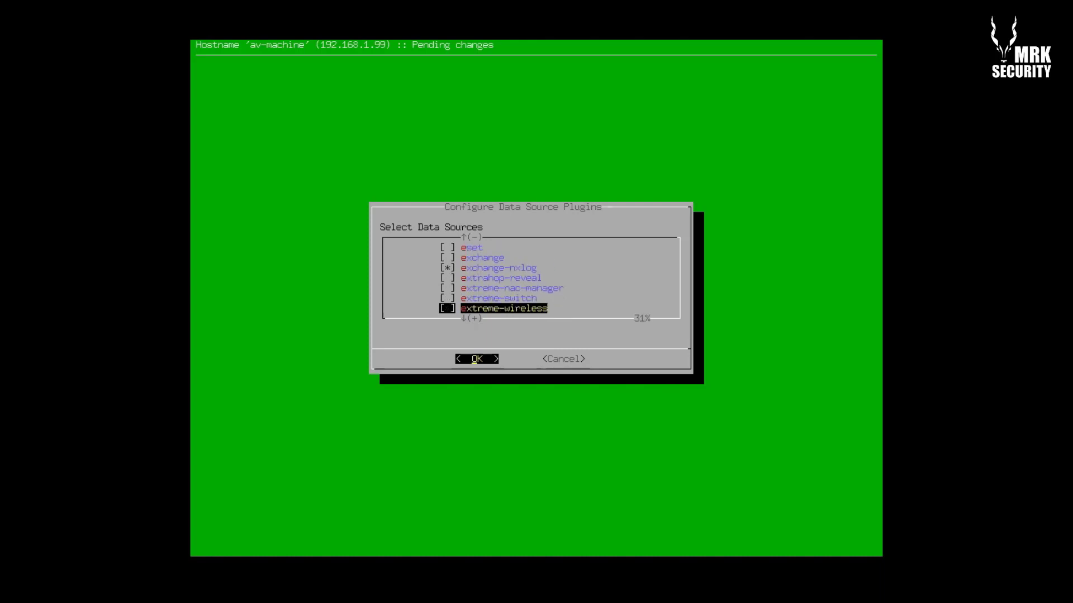
{"action": "key", "text": "Down"}
{"action": "key", "text": "Down"}
{"action": "key", "text": "Down"}
{"action": "key", "text": "Down"}
{"action": "key", "text": "Down"}
{"action": "key", "text": "Down"}
{"action": "key", "text": "Down"}
{"action": "key", "text": "Down"}
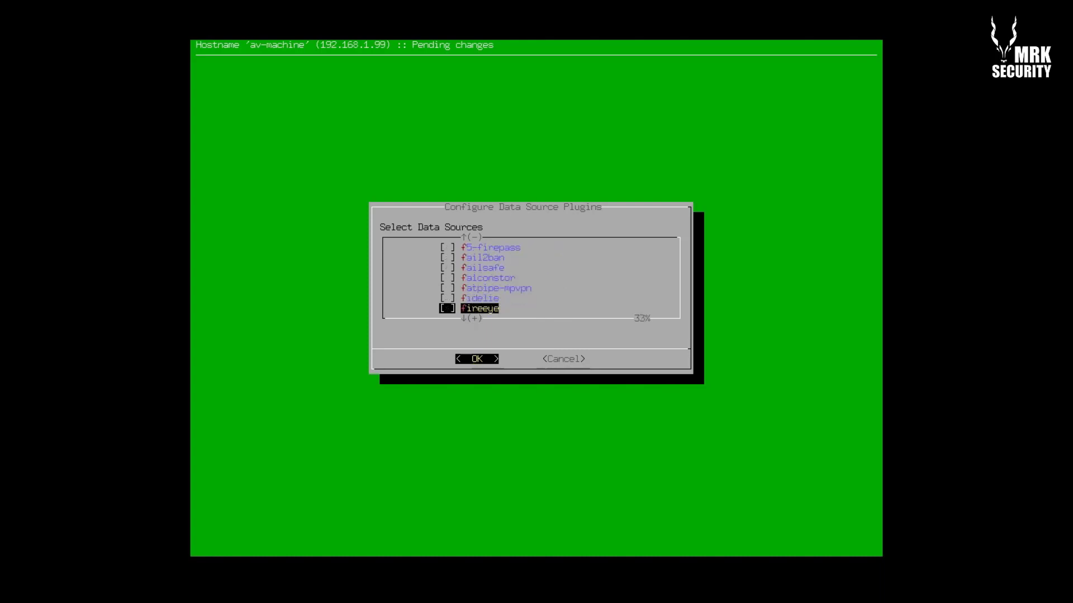
{"action": "key", "text": "Down"}
{"action": "key", "text": "Down"}
{"action": "key", "text": "Down"}
{"action": "key", "text": "Down"}
{"action": "key", "text": "Down"}
{"action": "key", "text": "Down"}
{"action": "key", "text": "Down"}
{"action": "key", "text": "Down"}
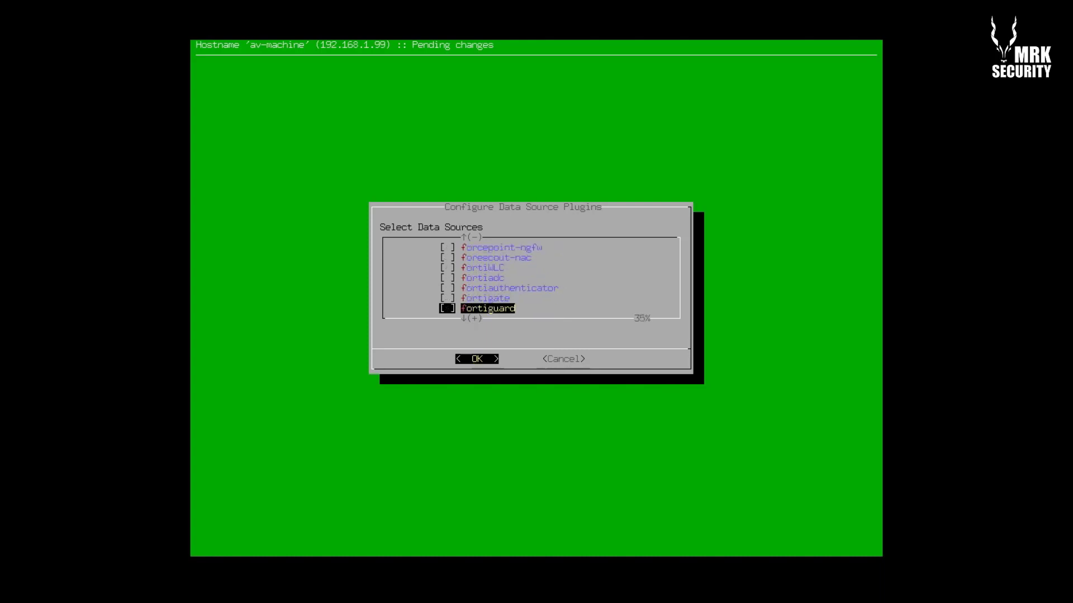
{"action": "key", "text": "Down"}
{"action": "key", "text": "Down"}
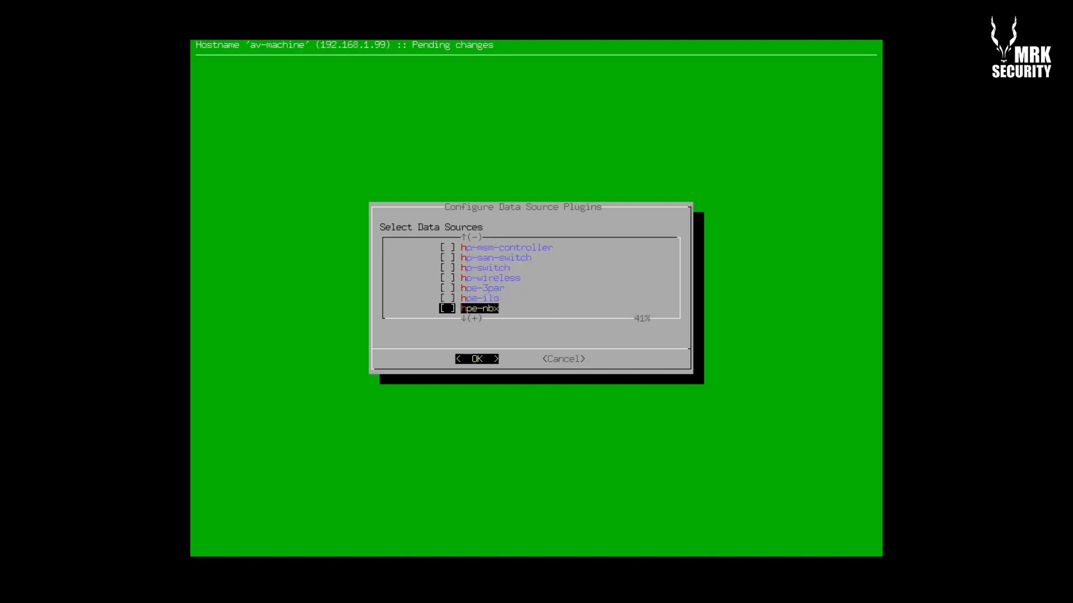
{"action": "key", "text": "Down"}
{"action": "key", "text": "Down"}
{"action": "key", "text": "Down"}
{"action": "key", "text": "Down"}
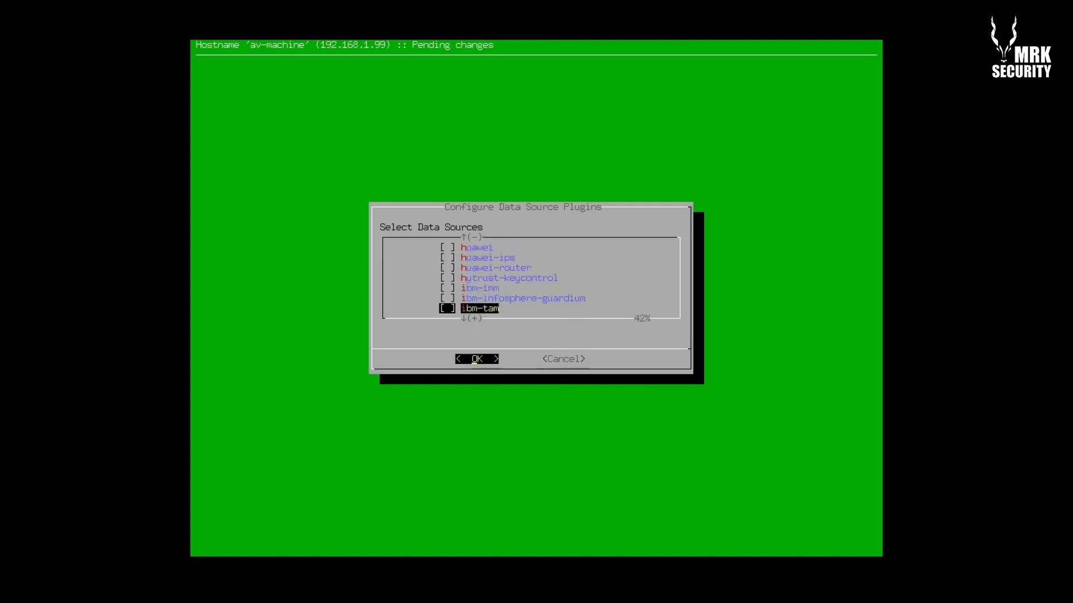
{"action": "key", "text": "Down"}
{"action": "key", "text": "Down"}
{"action": "key", "text": "Down"}
{"action": "key", "text": "Down"}
{"action": "key", "text": "Down"}
{"action": "key", "text": "Up"}
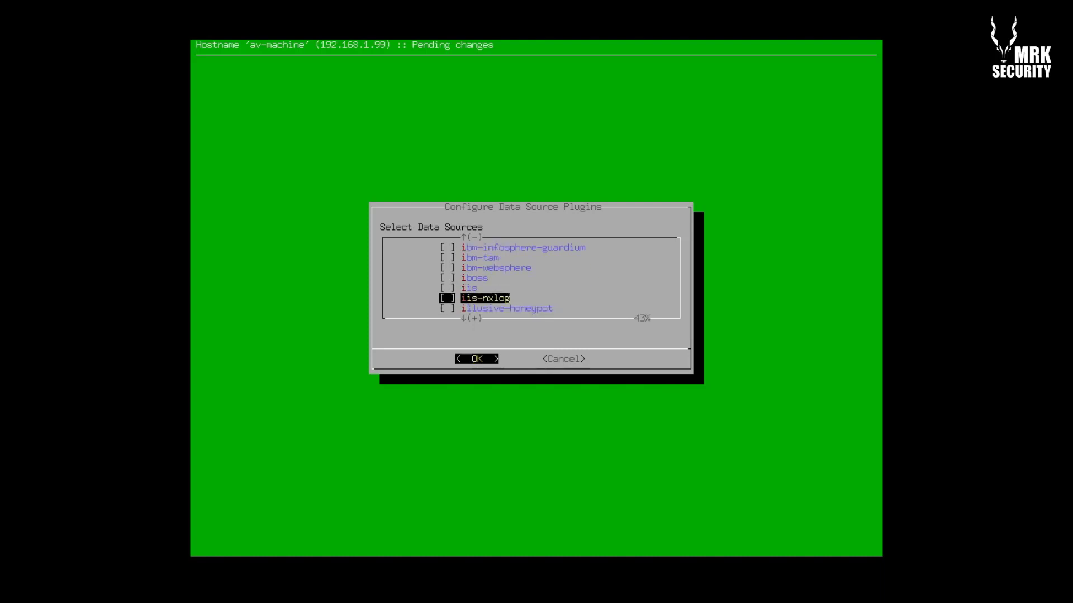
{"action": "key", "text": "space"}
Continue down past the juniper, mcafee and motorola plugins to nanostation-m5
{"action": "key", "text": "Down"}
{"action": "key", "text": "Down"}
{"action": "key", "text": "Down"}
{"action": "key", "text": "Down"}
{"action": "key", "text": "Down"}
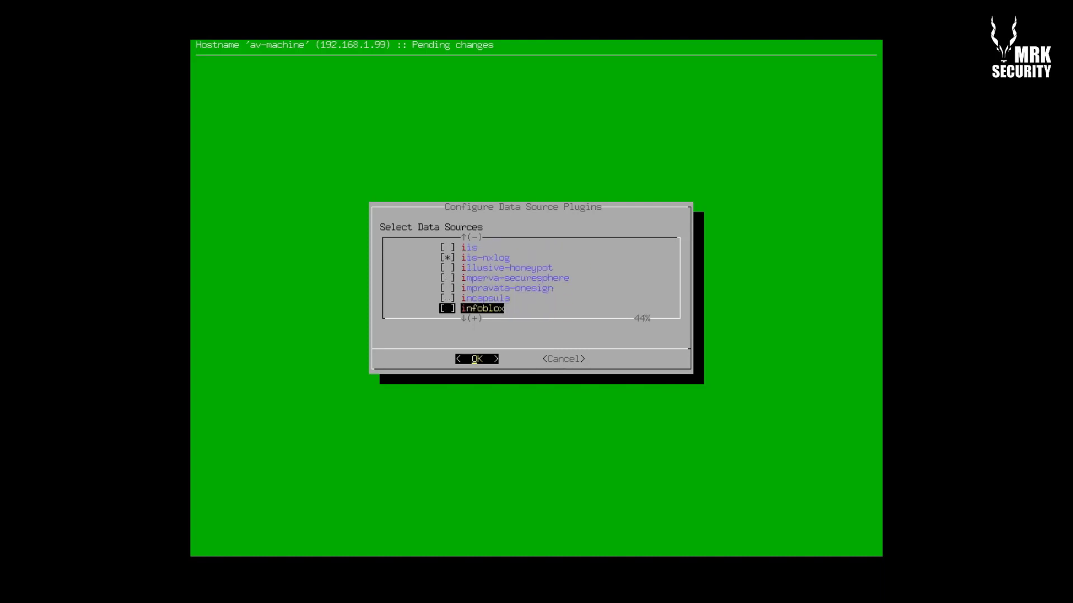
{"action": "key", "text": "Down"}
{"action": "key", "text": "Down"}
{"action": "key", "text": "Down"}
{"action": "key", "text": "Down"}
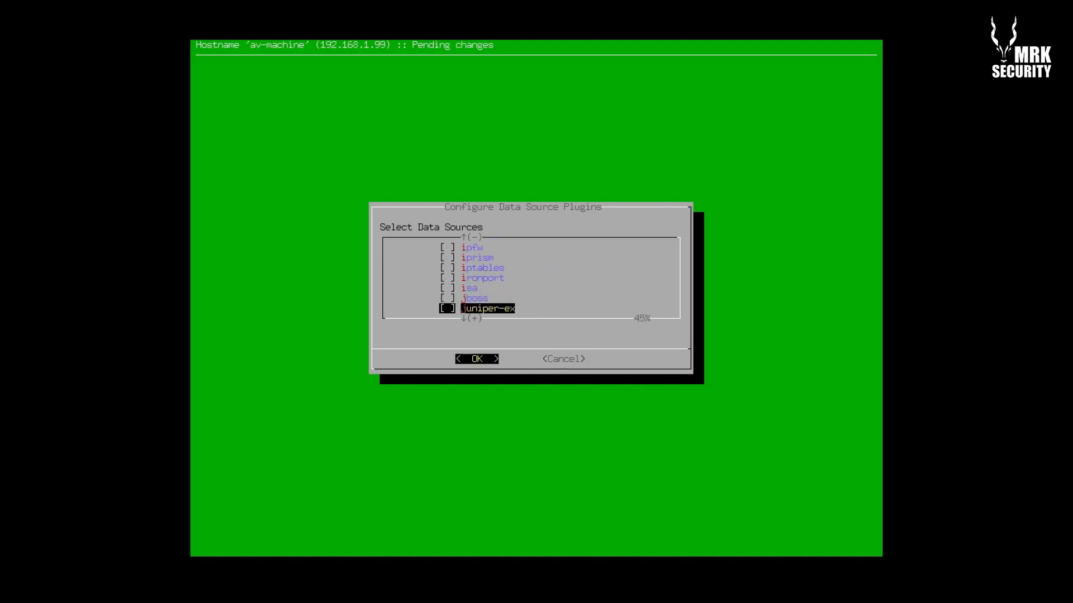
{"action": "key", "text": "Down"}
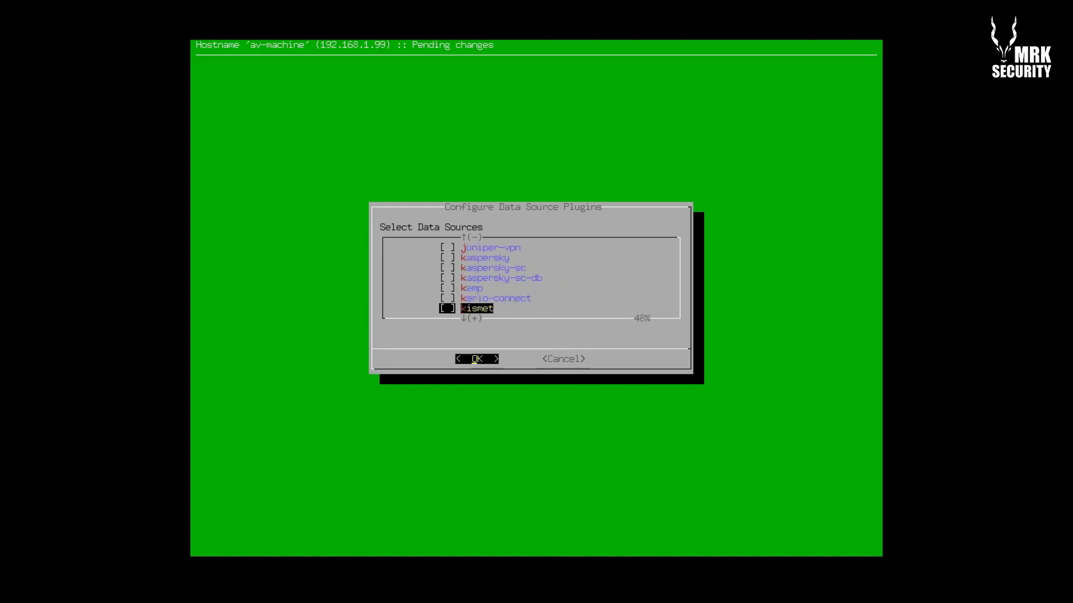
{"action": "key", "text": "Down"}
{"action": "key", "text": "Down"}
{"action": "key", "text": "Down"}
{"action": "key", "text": "Down"}
{"action": "key", "text": "Down"}
{"action": "key", "text": "Down"}
{"action": "key", "text": "Down"}
{"action": "key", "text": "Down"}
{"action": "key", "text": "Down"}
{"action": "key", "text": "Down"}
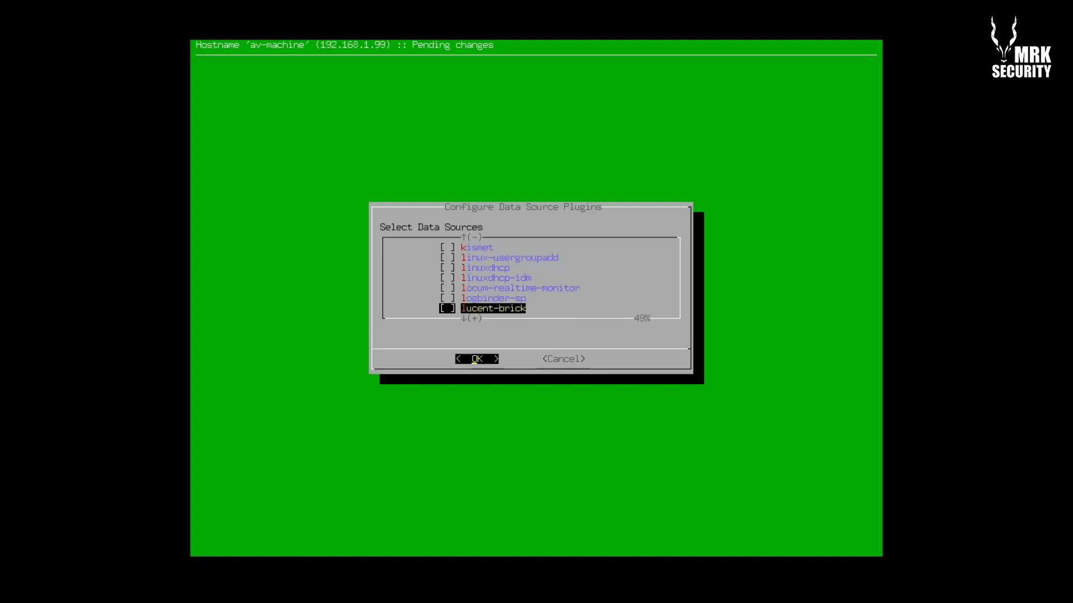
{"action": "key", "text": "Down"}
{"action": "key", "text": "Down"}
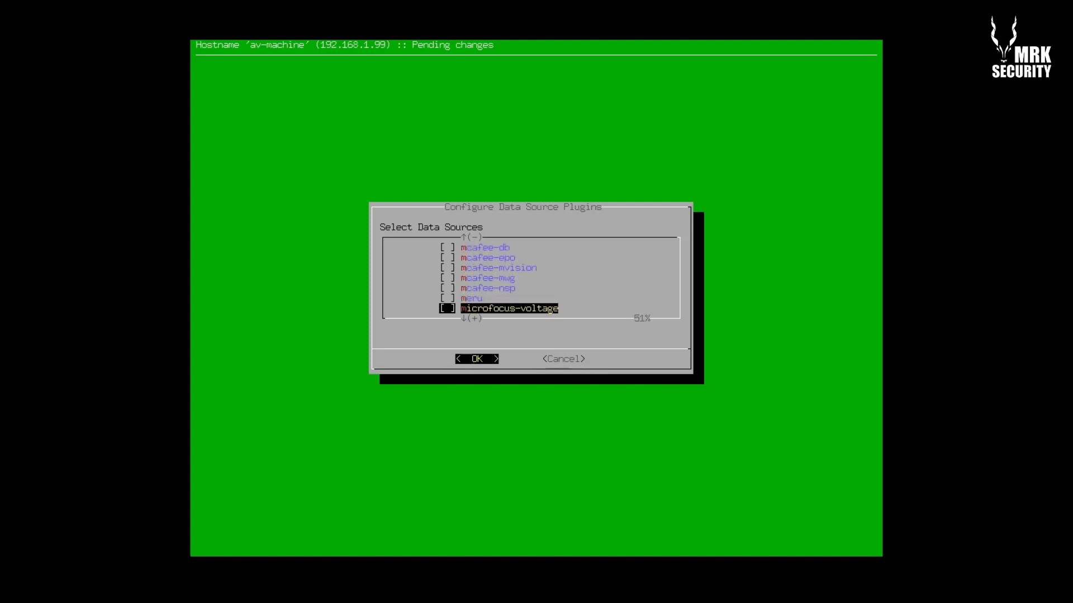
{"action": "key", "text": "Down"}
{"action": "key", "text": "Down"}
{"action": "key", "text": "Down"}
{"action": "key", "text": "Down"}
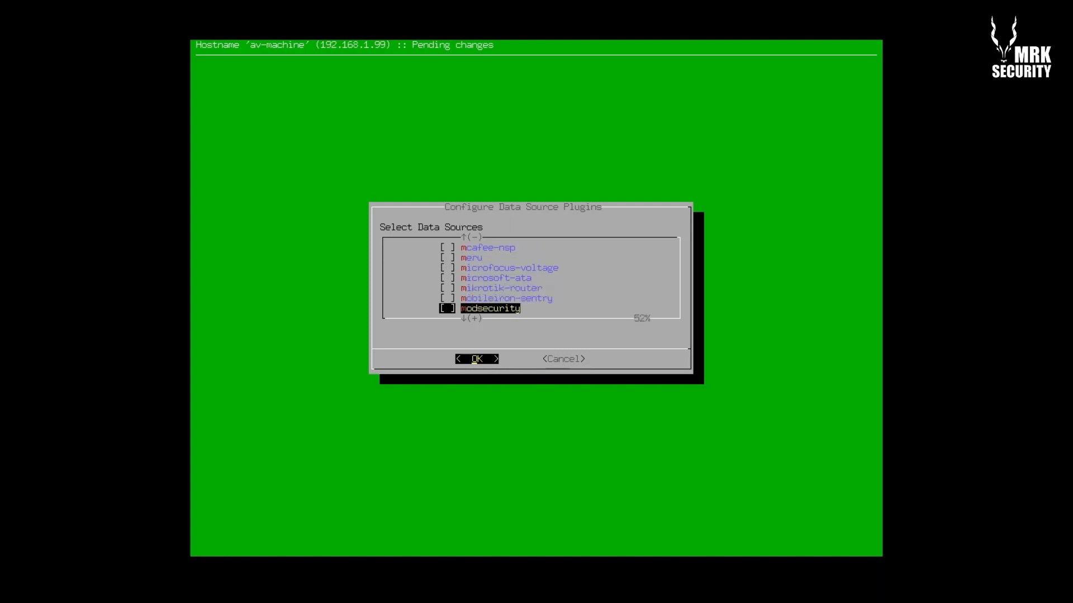
{"action": "key", "text": "Down"}
{"action": "key", "text": "Down"}
{"action": "key", "text": "Down"}
{"action": "key", "text": "Down"}
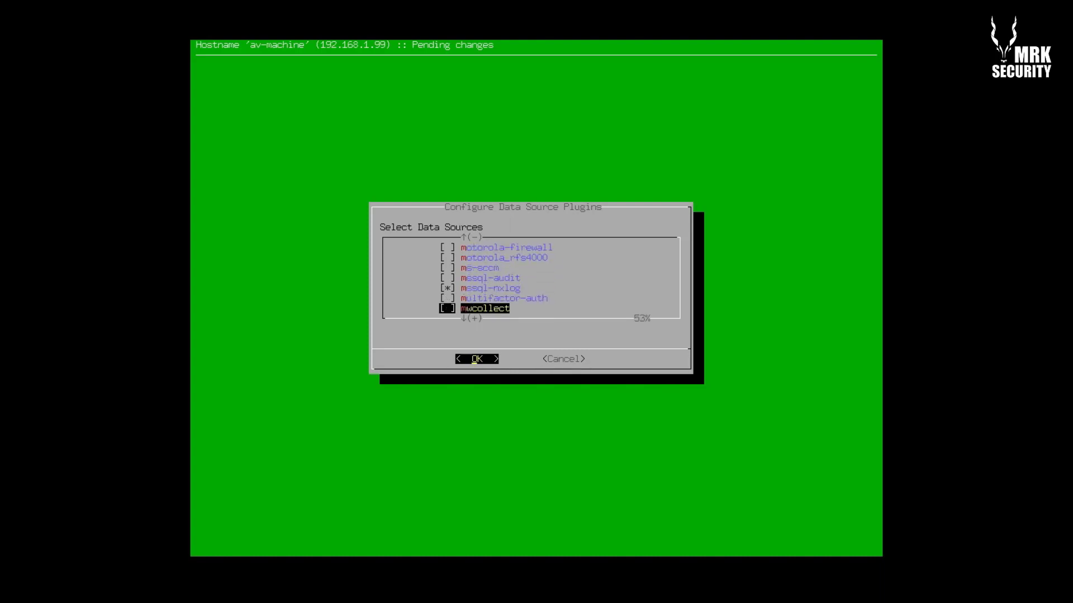
{"action": "key", "text": "Down"}
{"action": "key", "text": "Down"}
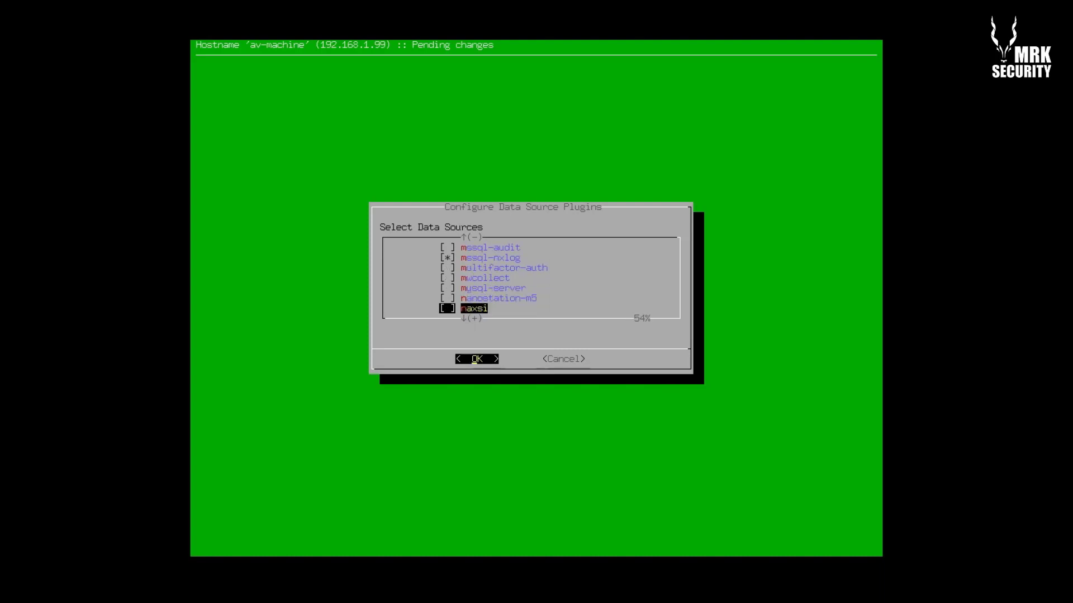
Move past the nessus and netscreen entries and tick netwrix-activity-nxlog
{"action": "key", "text": "Down"}
{"action": "key", "text": "Down"}
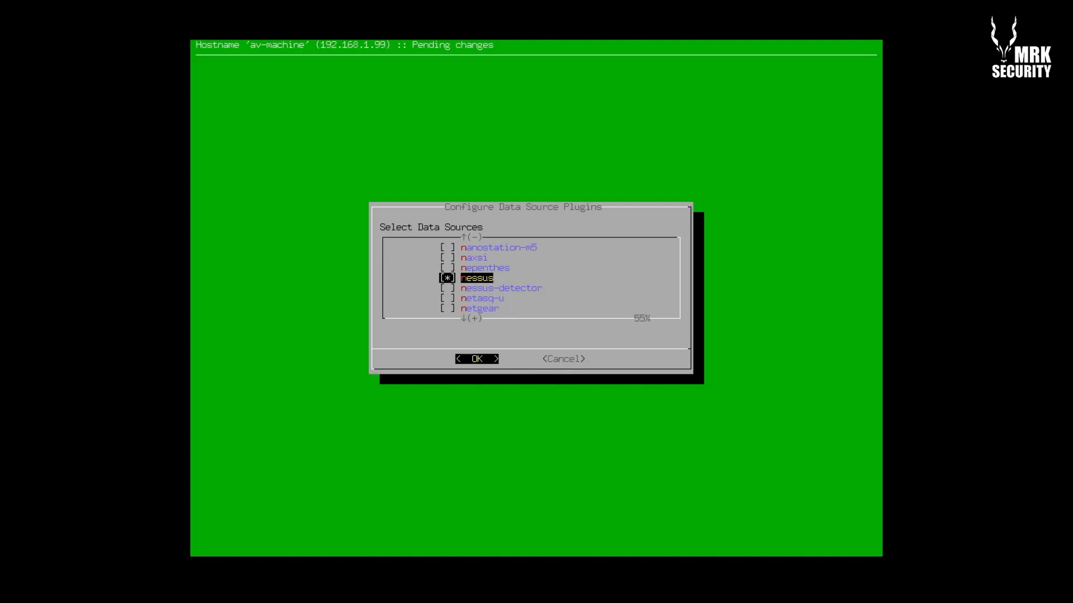
{"action": "key", "text": "Up"}
{"action": "key", "text": "Up"}
{"action": "key", "text": "Down"}
{"action": "key", "text": "Down"}
{"action": "key", "text": "Down"}
{"action": "key", "text": "Down"}
{"action": "key", "text": "Down"}
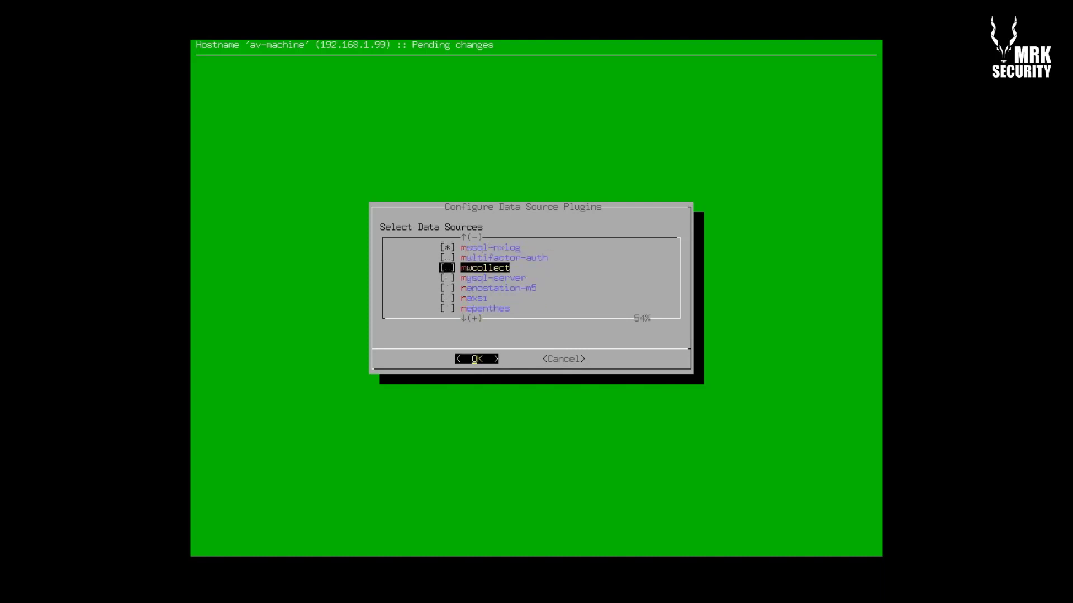
{"action": "key", "text": "Down"}
{"action": "key", "text": "Down"}
{"action": "key", "text": "Down"}
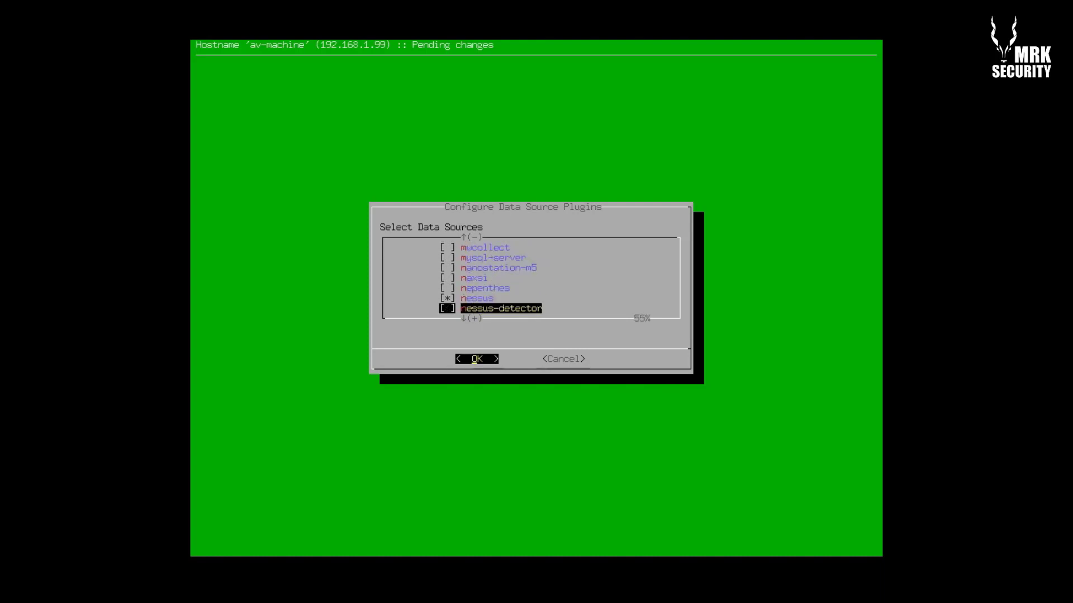
{"action": "key", "text": "Up"}
{"action": "key", "text": "Up"}
{"action": "key", "text": "Up"}
{"action": "key", "text": "Up"}
{"action": "key", "text": "Up"}
{"action": "key", "text": "Up"}
{"action": "key", "text": "Up"}
{"action": "key", "text": "Up"}
{"action": "key", "text": "Up"}
{"action": "key", "text": "Up"}
{"action": "key", "text": "Up"}
{"action": "key", "text": "Up"}
{"action": "key", "text": "Up"}
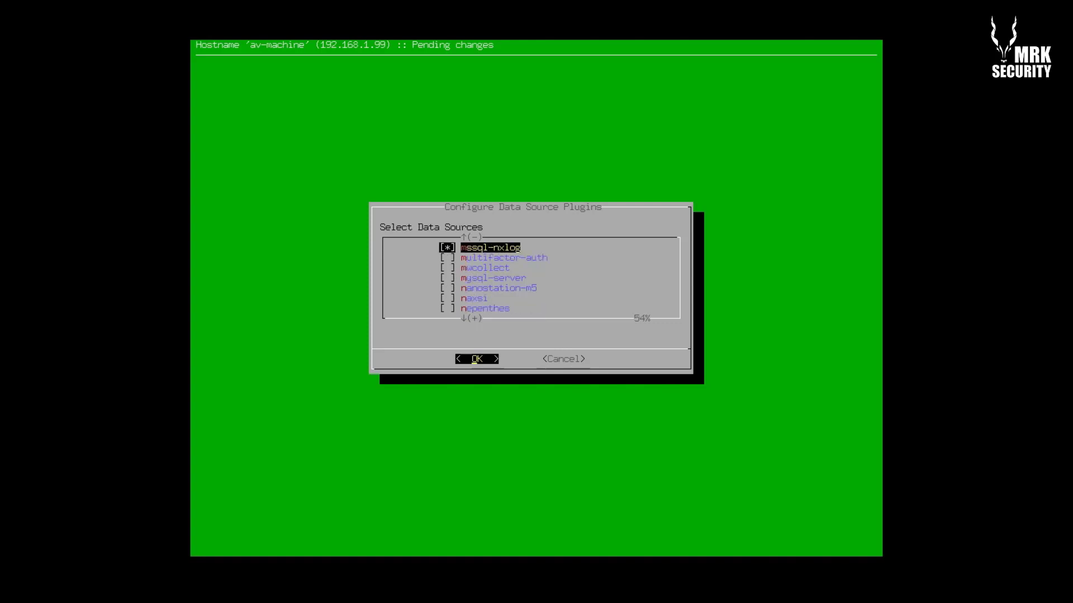
{"action": "key", "text": "Down"}
{"action": "key", "text": "Down"}
{"action": "key", "text": "Down"}
{"action": "key", "text": "Down"}
{"action": "key", "text": "Down"}
{"action": "key", "text": "Down"}
{"action": "key", "text": "Down"}
{"action": "key", "text": "Down"}
{"action": "key", "text": "Down"}
{"action": "key", "text": "Down"}
{"action": "key", "text": "Down"}
{"action": "key", "text": "Down"}
{"action": "key", "text": "Down"}
{"action": "key", "text": "Down"}
{"action": "key", "text": "Down"}
{"action": "key", "text": "Down"}
{"action": "key", "text": "Down"}
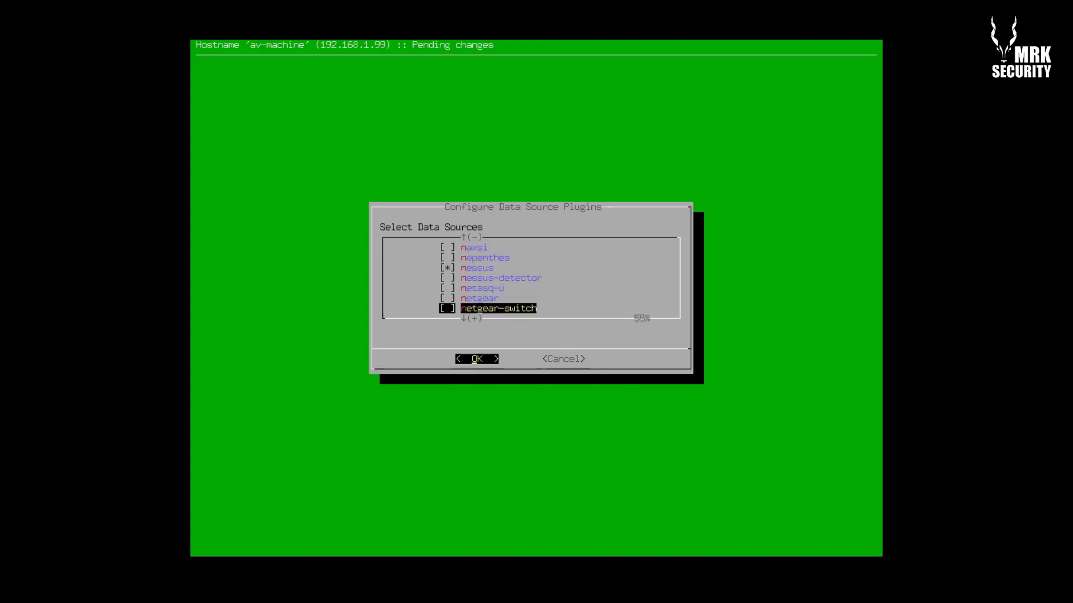
{"action": "key", "text": "Down"}
{"action": "key", "text": "Down"}
{"action": "key", "text": "Down"}
{"action": "key", "text": "Down"}
{"action": "key", "text": "Down"}
{"action": "key", "text": "Down"}
{"action": "key", "text": "Down"}
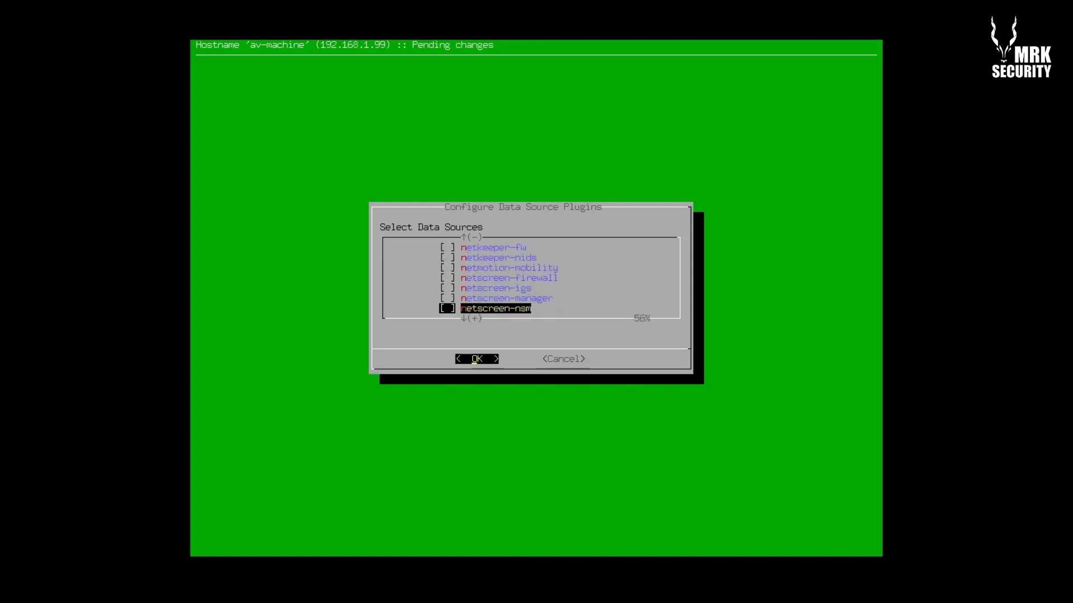
{"action": "key", "text": "Down"}
{"action": "key", "text": "Down"}
{"action": "key", "text": "Down"}
{"action": "key", "text": "Up"}
{"action": "key", "text": "space"}
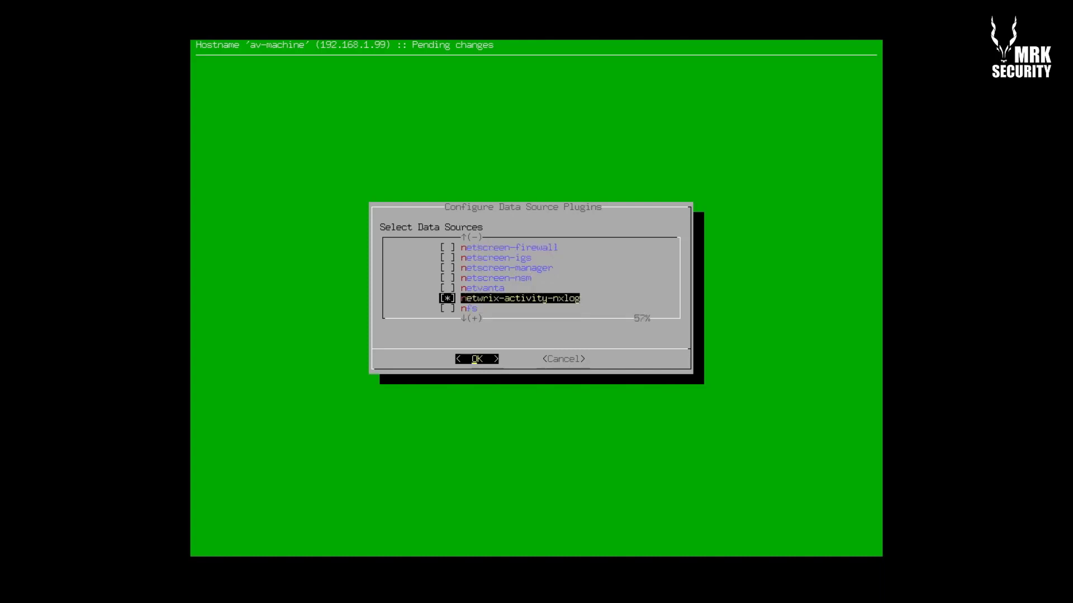
{"action": "key", "text": "Down"}
{"action": "key", "text": "Down"}
{"action": "key", "text": "Down"}
{"action": "key", "text": "Down"}
{"action": "key", "text": "Down"}
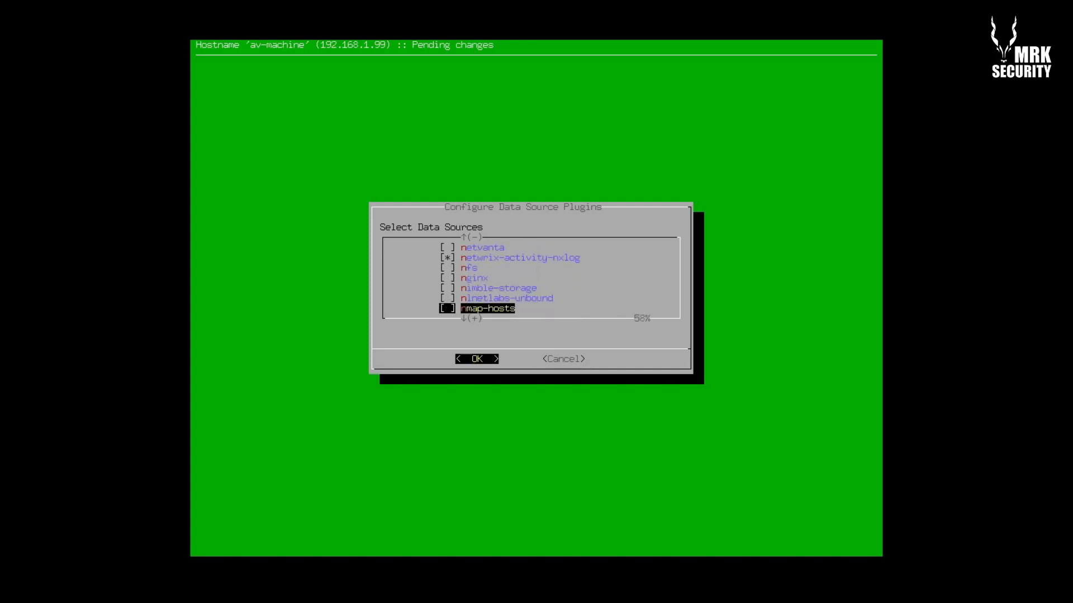
Tick nps-nxlog and nxlog, leaving ntpdate unticked
{"action": "key", "text": "Down"}
{"action": "key", "text": "Down"}
{"action": "key", "text": "Down"}
{"action": "key", "text": "Down"}
{"action": "key", "text": "Down"}
{"action": "key", "text": "Down"}
{"action": "key", "text": "Up"}
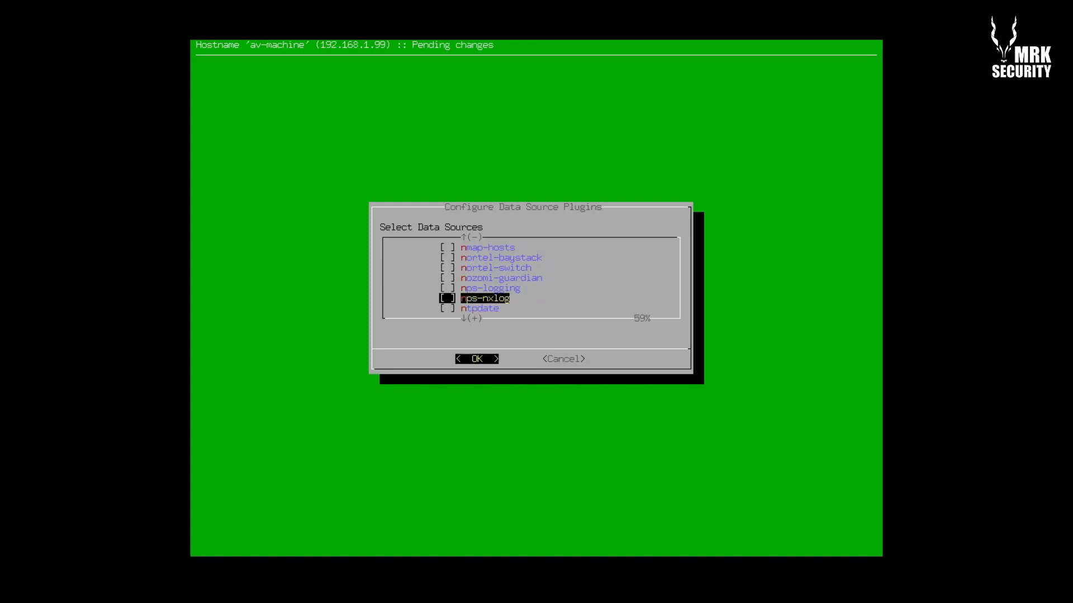
{"action": "key", "text": "space"}
{"action": "key", "text": "Down"}
{"action": "key", "text": "Down"}
{"action": "key", "text": "Down"}
{"action": "key", "text": "Down"}
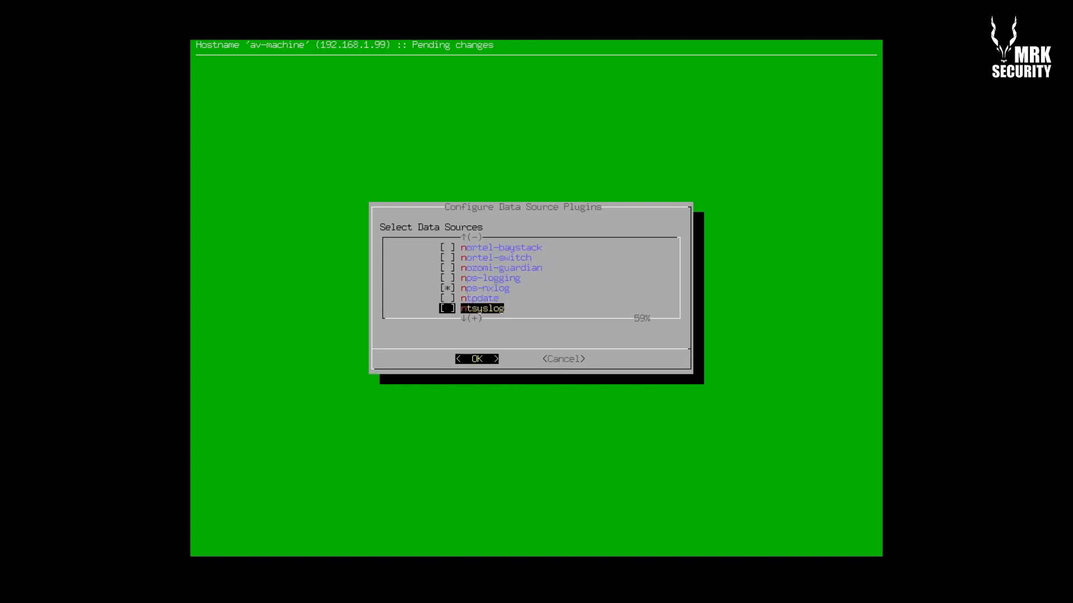
{"action": "key", "text": "Up"}
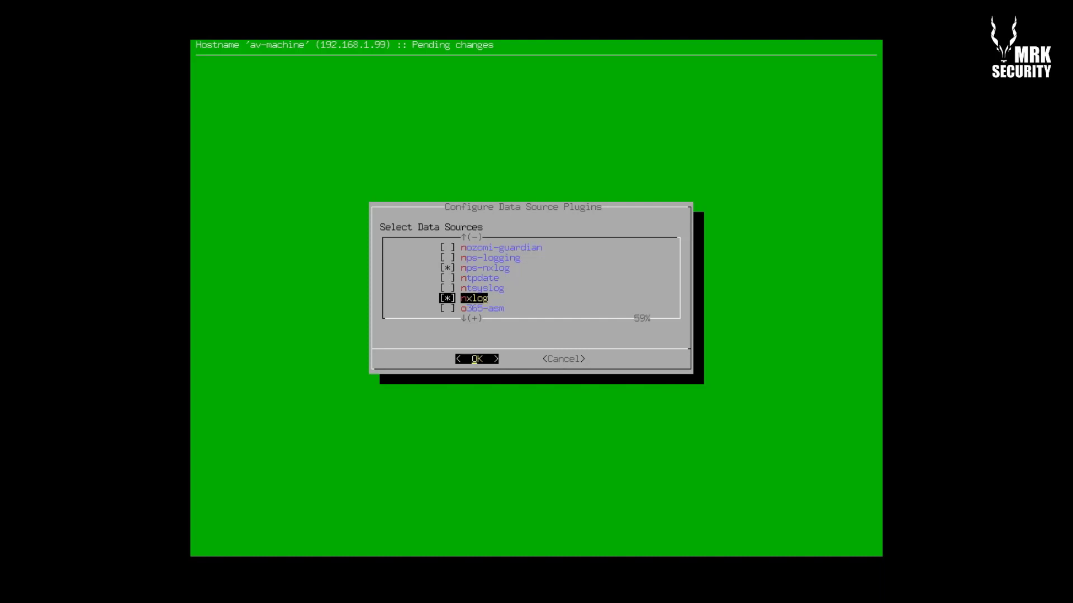
Tick the observeit-nxlog and oracle-nxlog data source plugins
{"action": "key", "text": "Down"}
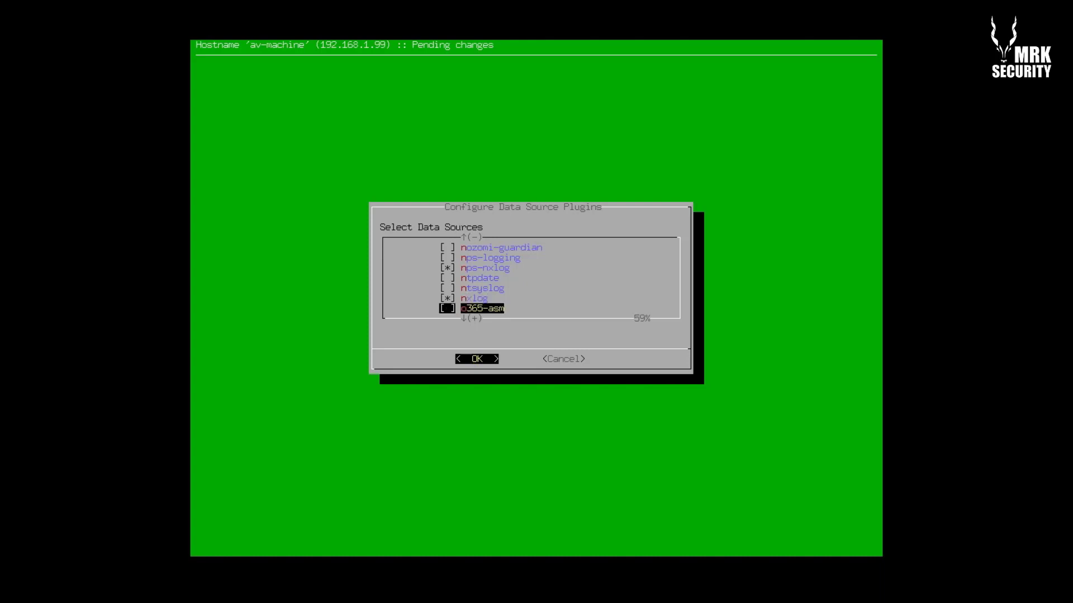
{"action": "key", "text": "Down"}
{"action": "key", "text": "Down"}
{"action": "key", "text": "Up"}
{"action": "key", "text": "space"}
{"action": "key", "text": "Down"}
{"action": "key", "text": "Down"}
{"action": "key", "text": "Down"}
{"action": "key", "text": "Down"}
{"action": "key", "text": "Down"}
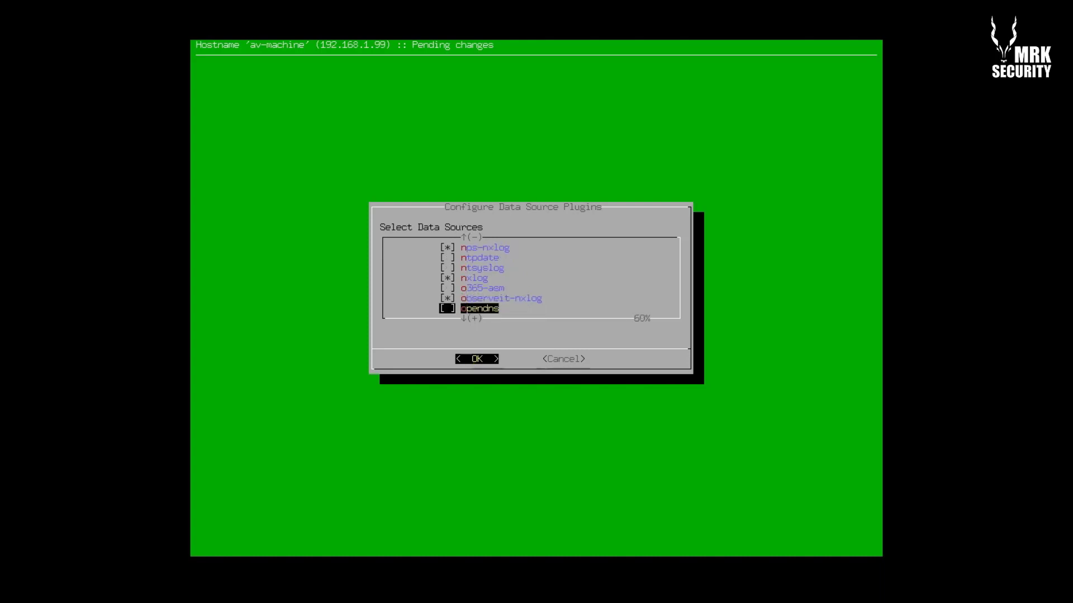
{"action": "key", "text": "Down"}
{"action": "key", "text": "Down"}
{"action": "key", "text": "Down"}
{"action": "key", "text": "Down"}
{"action": "key", "text": "Down"}
{"action": "key", "text": "Down"}
{"action": "key", "text": "Down"}
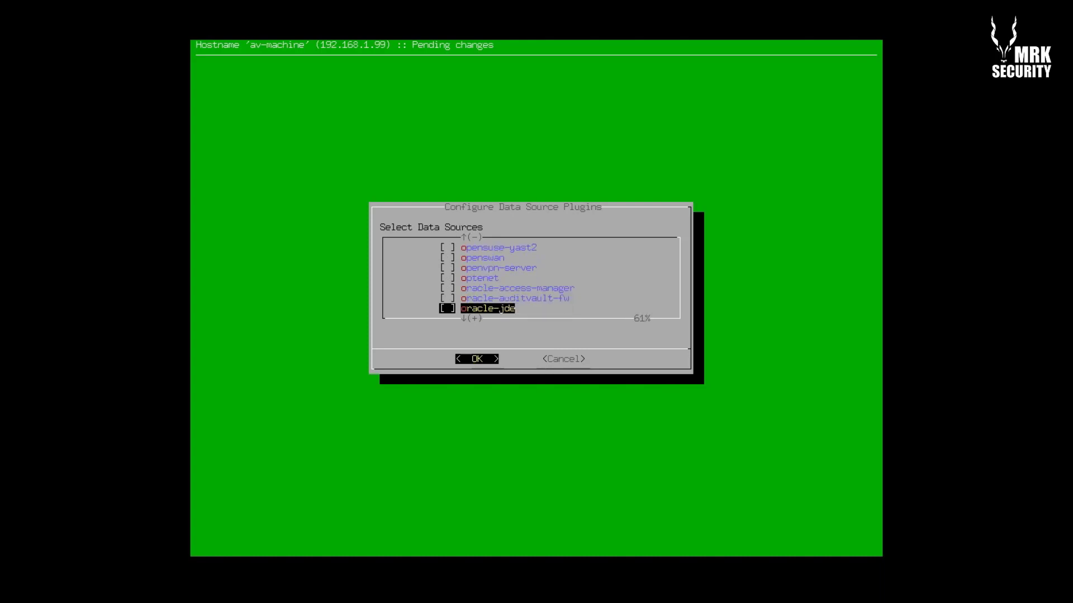
{"action": "key", "text": "Up"}
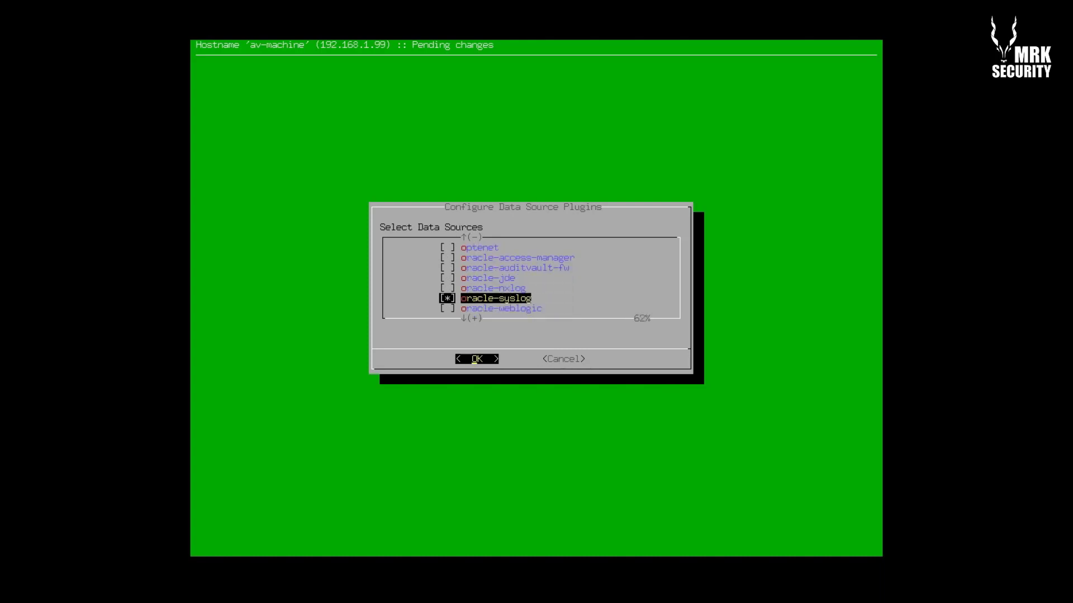
{"action": "key", "text": "Down"}
{"action": "key", "text": "Up"}
{"action": "key", "text": "Up"}
{"action": "key", "text": "space"}
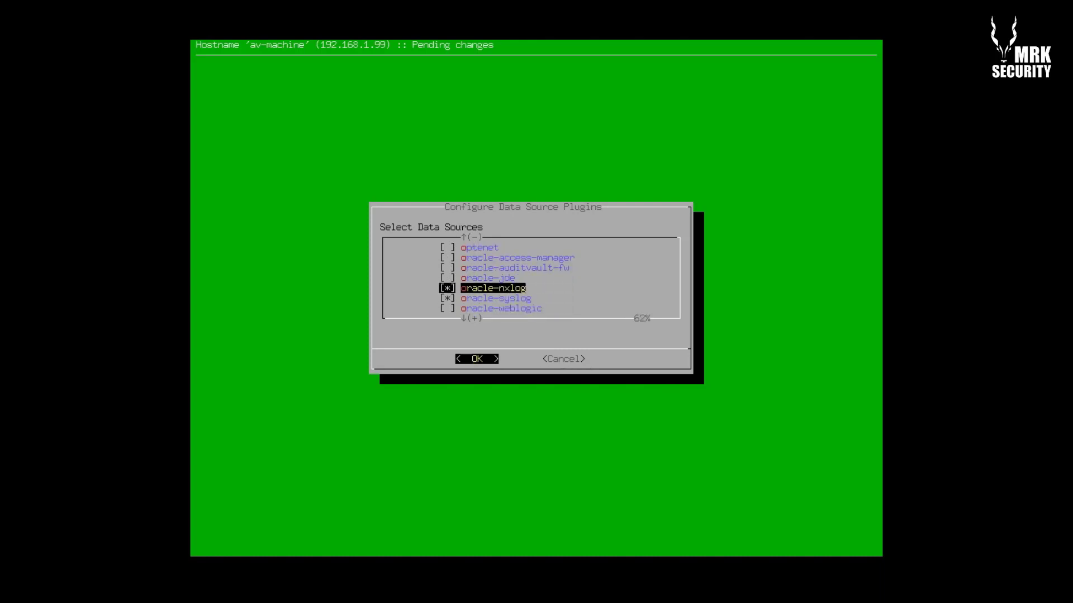
{"action": "key", "text": "Down"}
{"action": "key", "text": "Down"}
{"action": "key", "text": "Down"}
Skim down through the paloalto, quickheal, radware and rsa entries to sangfor
{"action": "key", "text": "Down"}
{"action": "key", "text": "Down"}
{"action": "key", "text": "Down"}
{"action": "key", "text": "Down"}
{"action": "key", "text": "Down"}
{"action": "key", "text": "Down"}
{"action": "key", "text": "Down"}
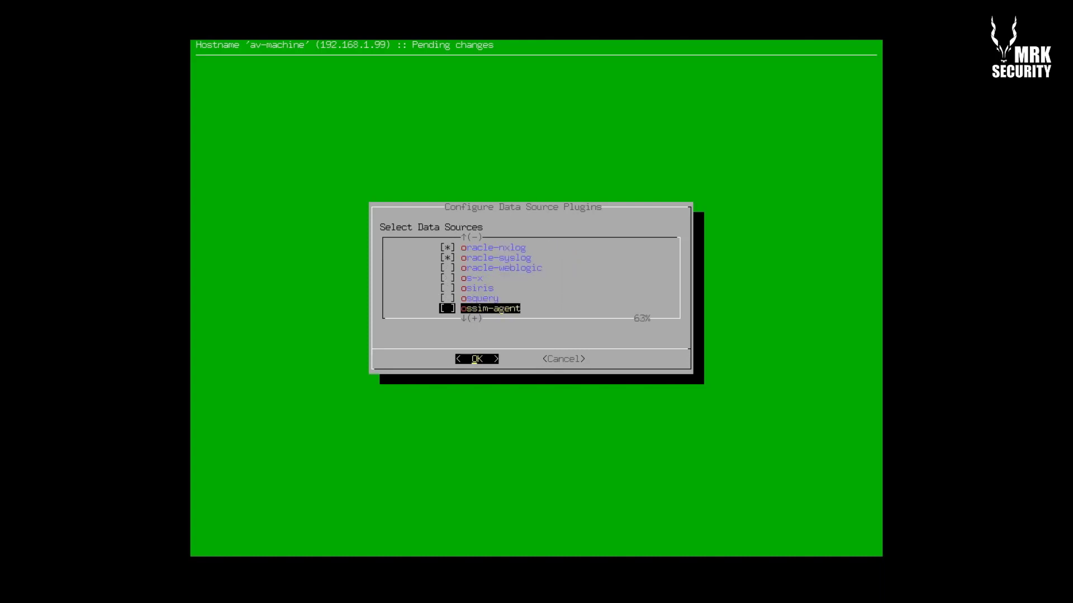
{"action": "key", "text": "Down"}
{"action": "key", "text": "Down"}
{"action": "key", "text": "Down"}
{"action": "key", "text": "Down"}
{"action": "key", "text": "Down"}
{"action": "key", "text": "Down"}
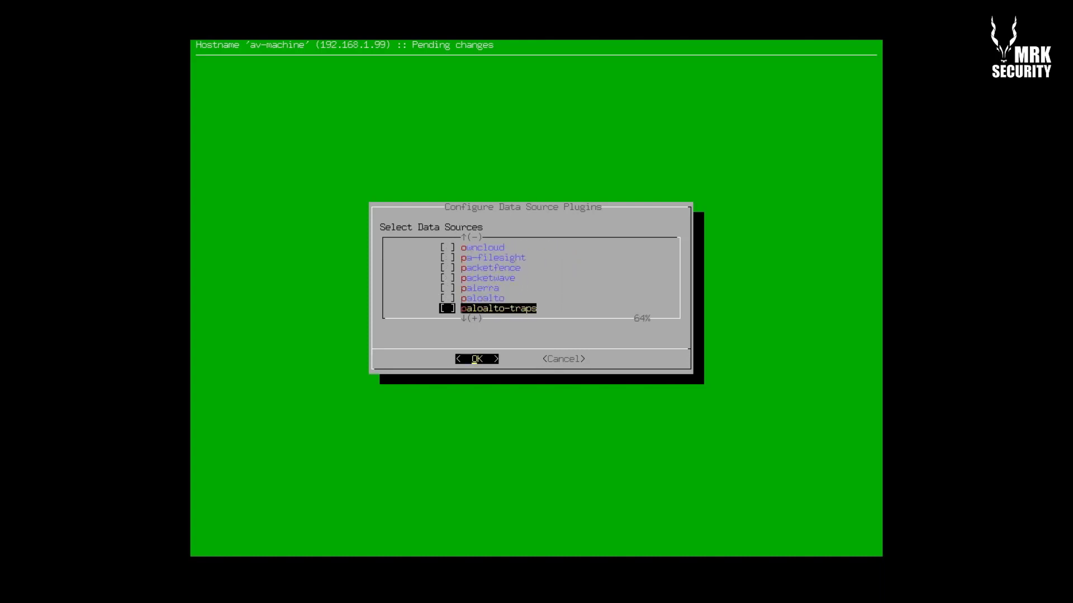
{"action": "key", "text": "Down"}
{"action": "key", "text": "Down"}
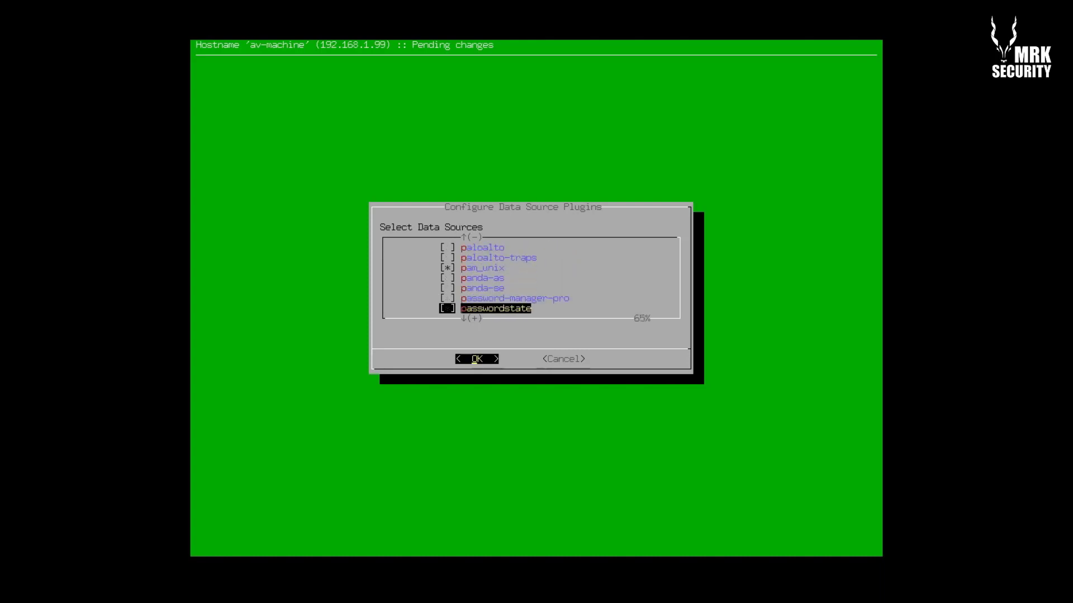
{"action": "key", "text": "Down"}
{"action": "key", "text": "Down"}
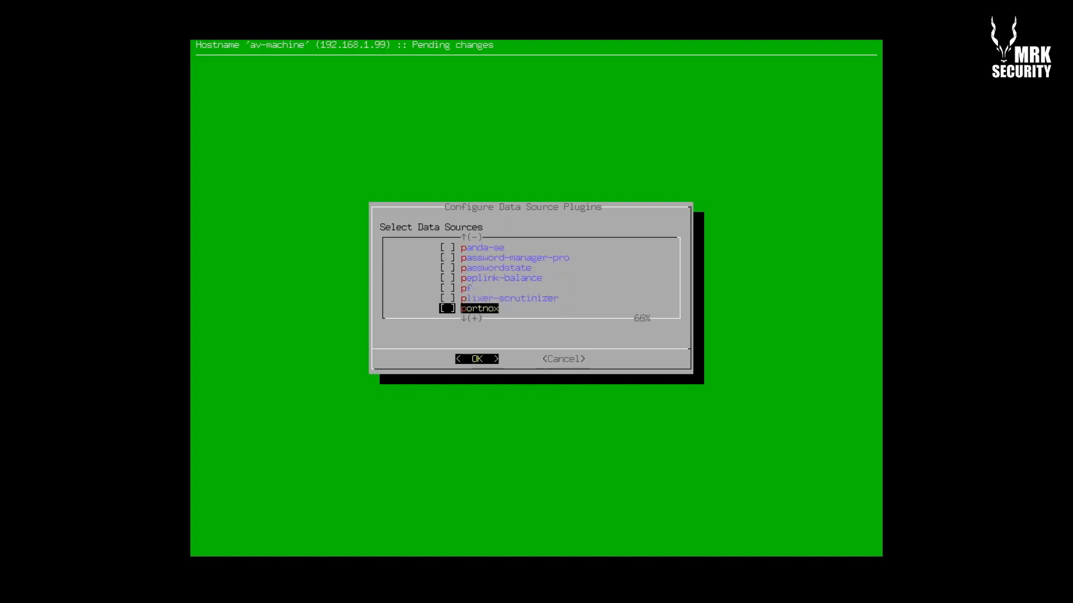
{"action": "key", "text": "Down"}
{"action": "key", "text": "Down"}
{"action": "key", "text": "Down"}
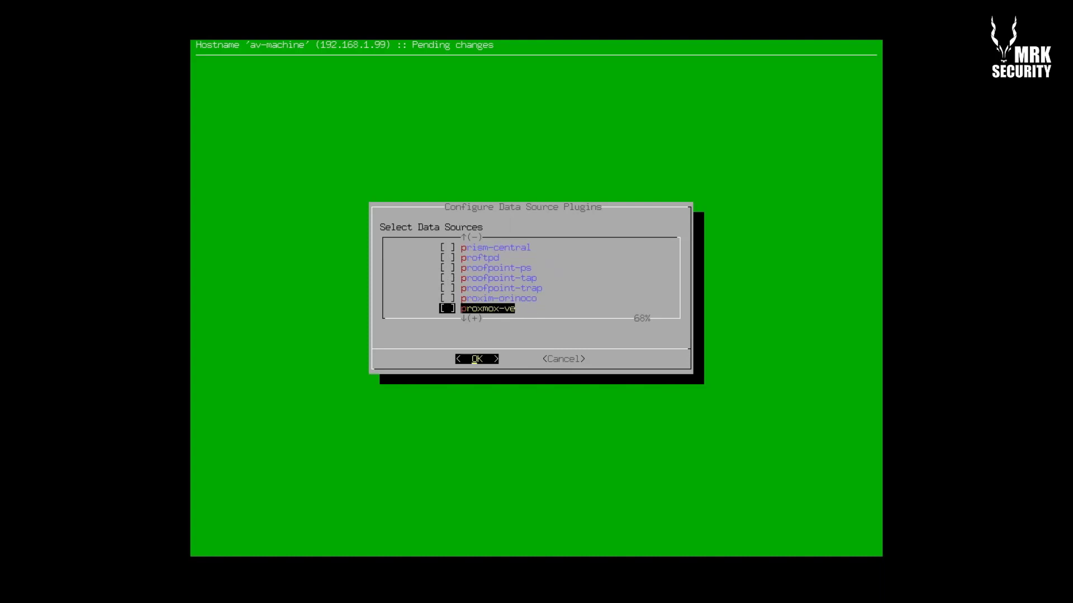
{"action": "key", "text": "Down"}
{"action": "key", "text": "Down"}
{"action": "key", "text": "Down"}
{"action": "key", "text": "Down"}
{"action": "key", "text": "Down"}
{"action": "key", "text": "Down"}
{"action": "key", "text": "Down"}
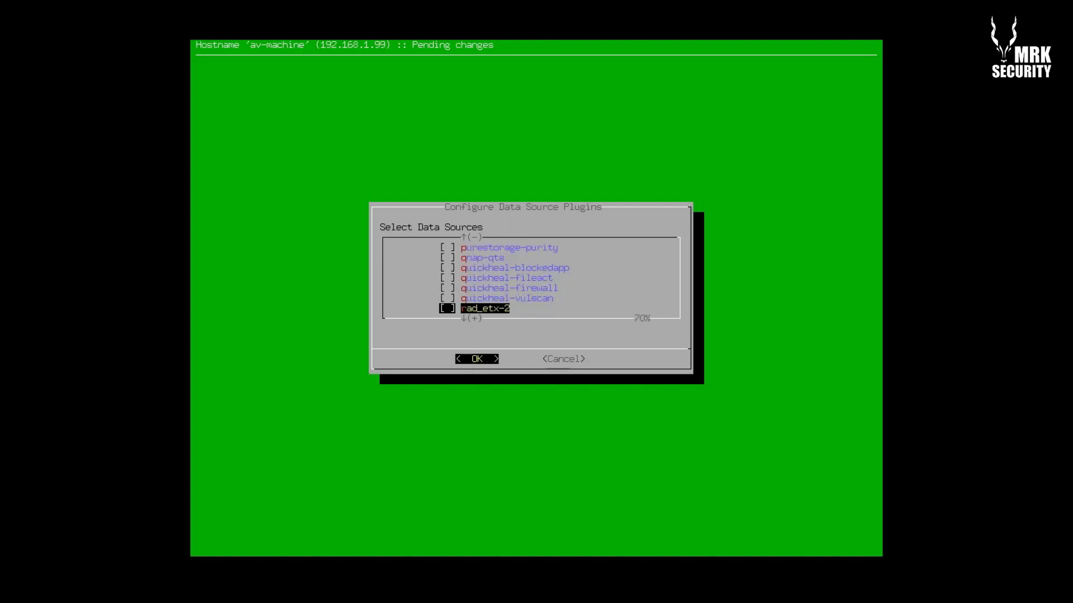
{"action": "key", "text": "Down"}
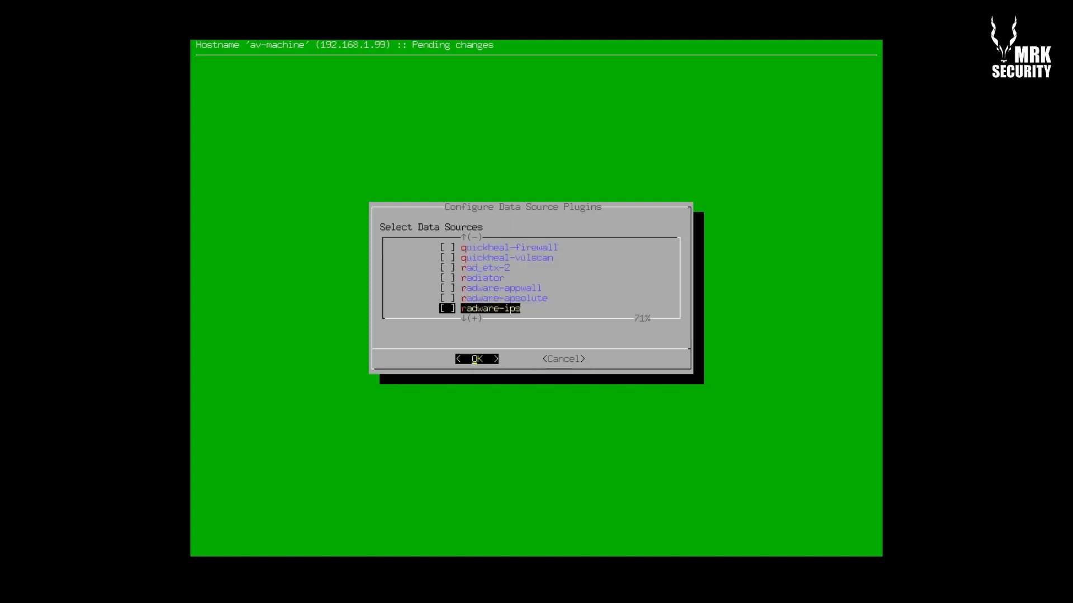
{"action": "key", "text": "Down"}
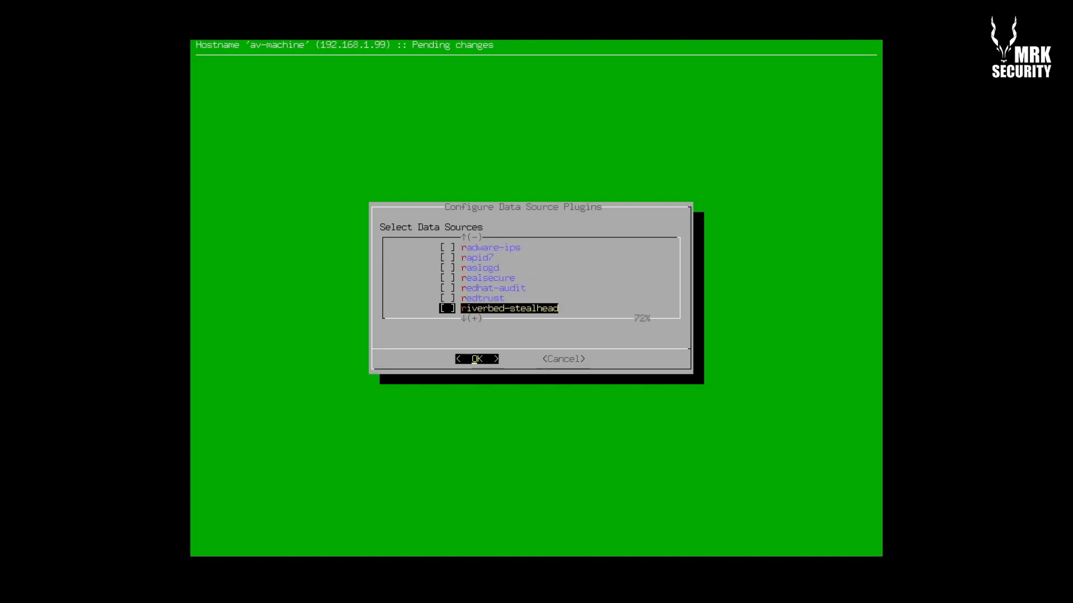
{"action": "key", "text": "Down"}
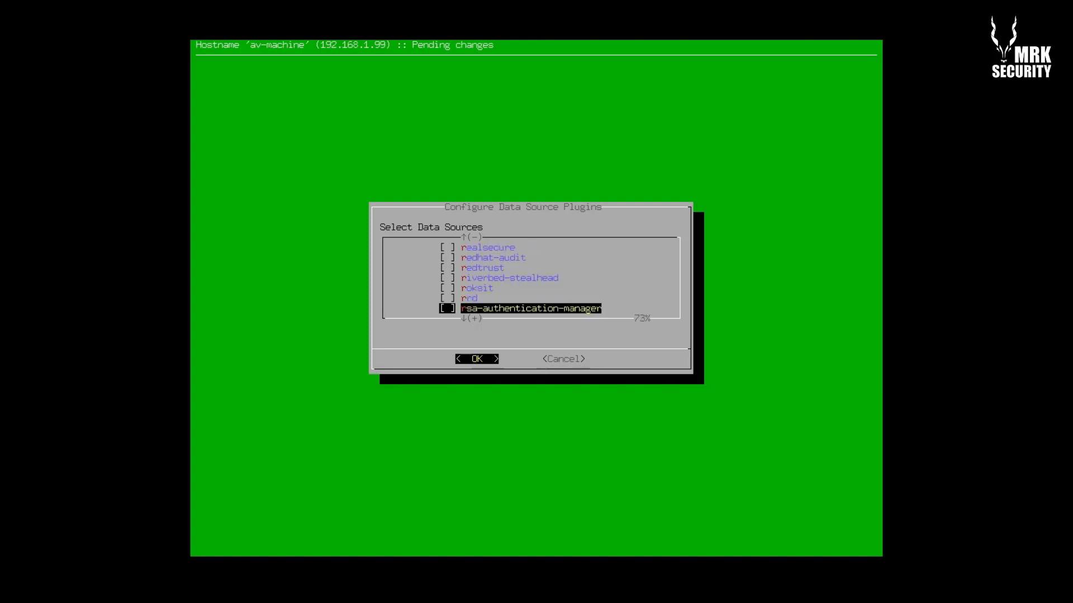
{"action": "key", "text": "Down"}
{"action": "key", "text": "Down"}
{"action": "key", "text": "Down"}
{"action": "key", "text": "Down"}
{"action": "key", "text": "Down"}
{"action": "key", "text": "Down"}
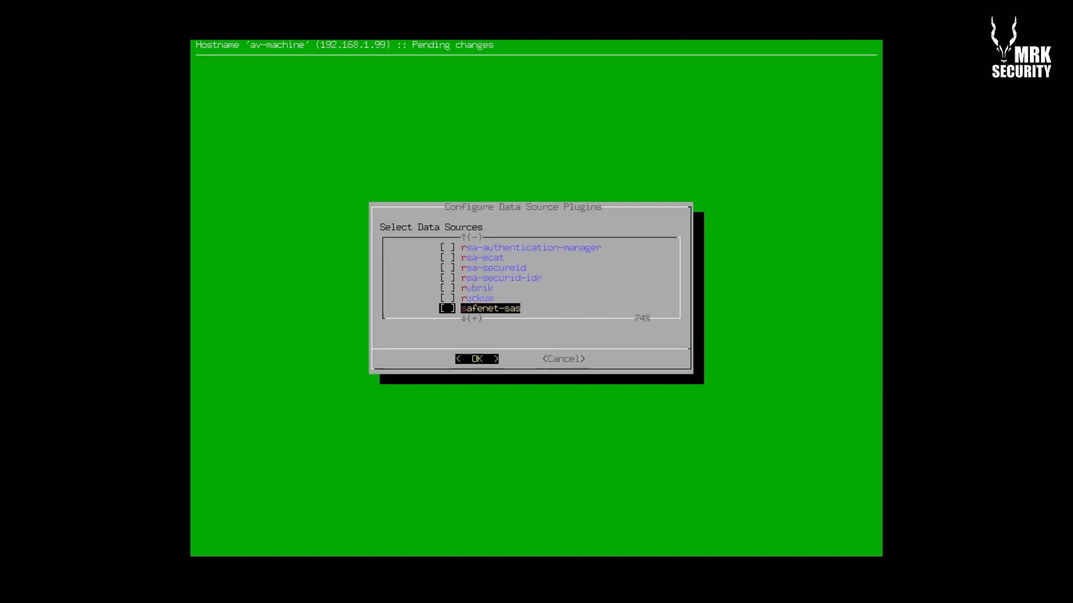
{"action": "key", "text": "Down"}
{"action": "key", "text": "Down"}
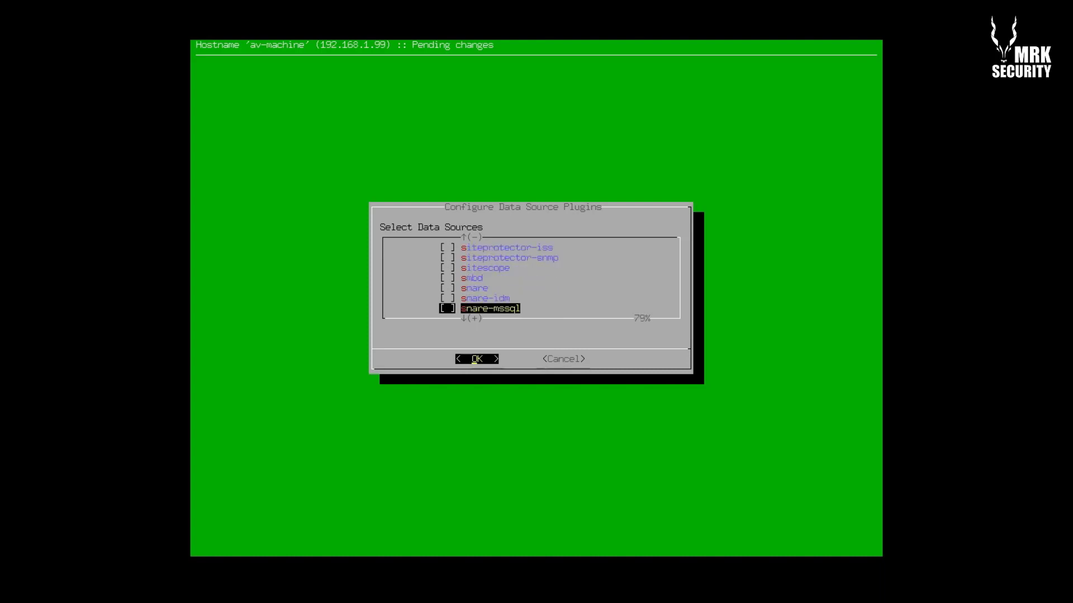
Tick snort_syslog and continue past the sophos and spam entries to ssh and ssh-remote
{"action": "key", "text": "Up"}
{"action": "key", "text": "Down"}
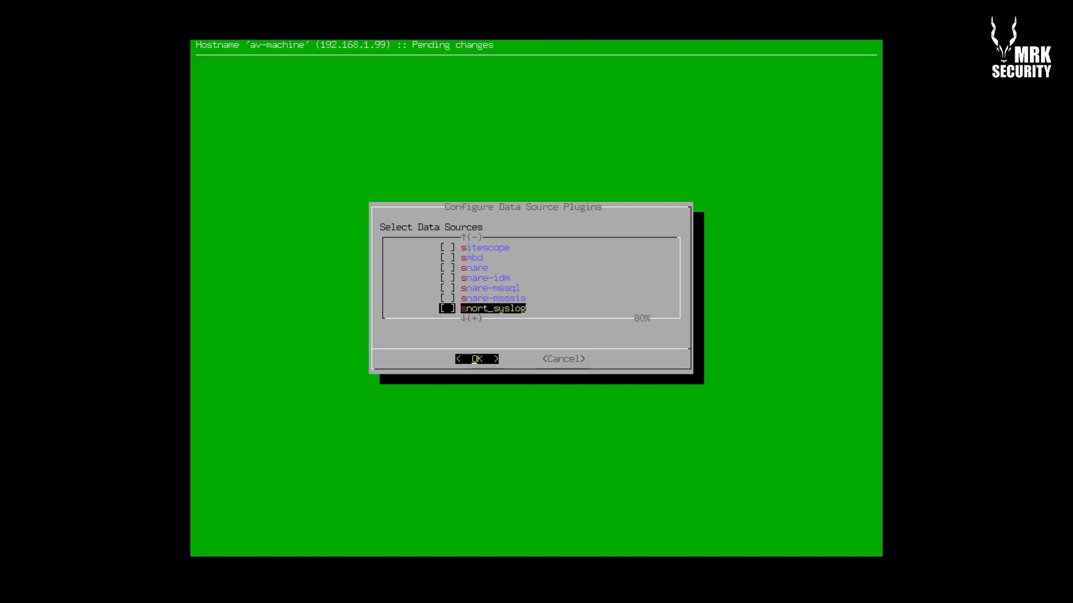
{"action": "key", "text": "Down"}
{"action": "key", "text": "space"}
{"action": "key", "text": "Down"}
{"action": "key", "text": "Down"}
{"action": "key", "text": "Down"}
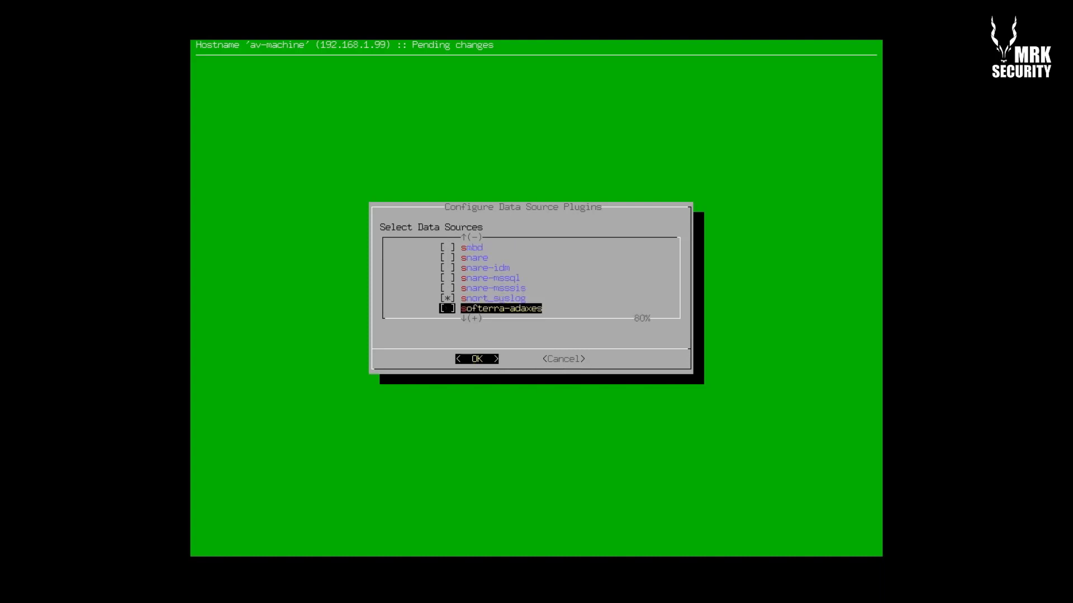
{"action": "key", "text": "Down"}
{"action": "key", "text": "Down"}
{"action": "key", "text": "Down"}
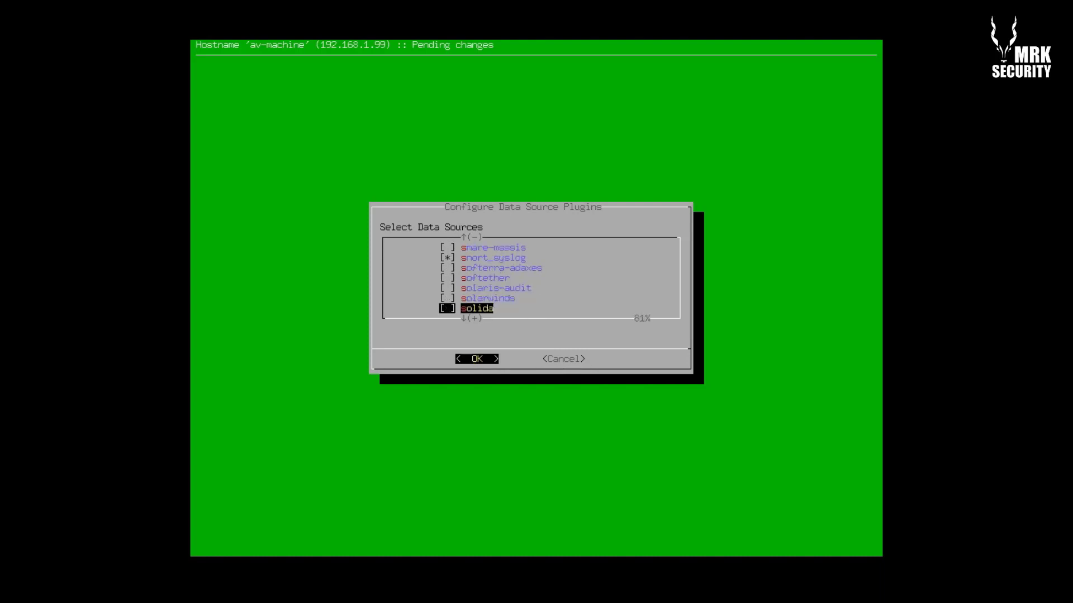
{"action": "key", "text": "Down"}
{"action": "key", "text": "Down"}
{"action": "key", "text": "Down"}
{"action": "key", "text": "Down"}
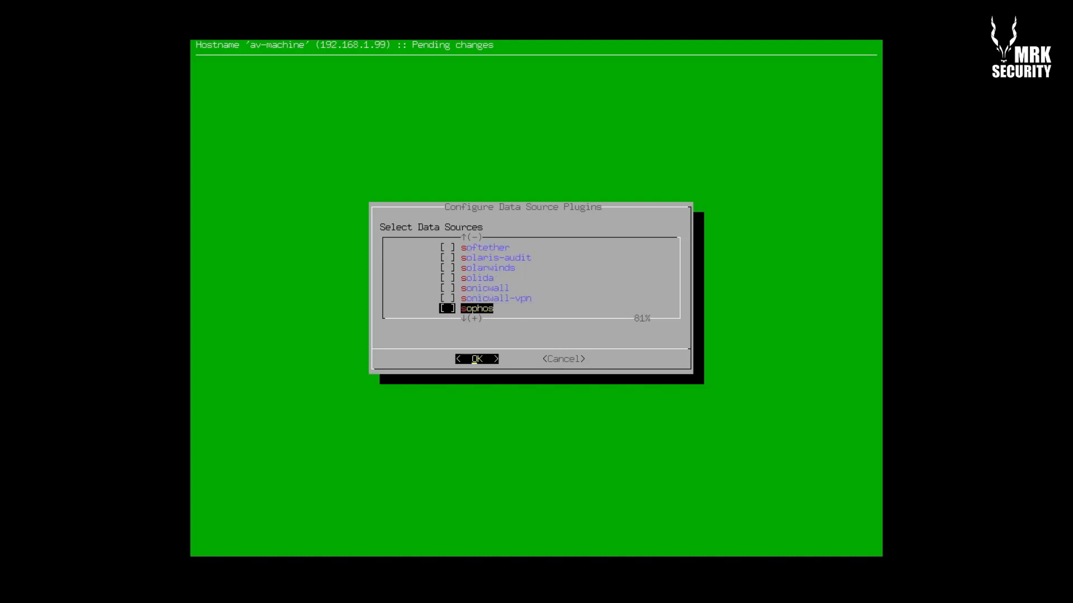
{"action": "key", "text": "Down"}
{"action": "key", "text": "Down"}
{"action": "key", "text": "Down"}
{"action": "key", "text": "Down"}
{"action": "key", "text": "Down"}
{"action": "key", "text": "Down"}
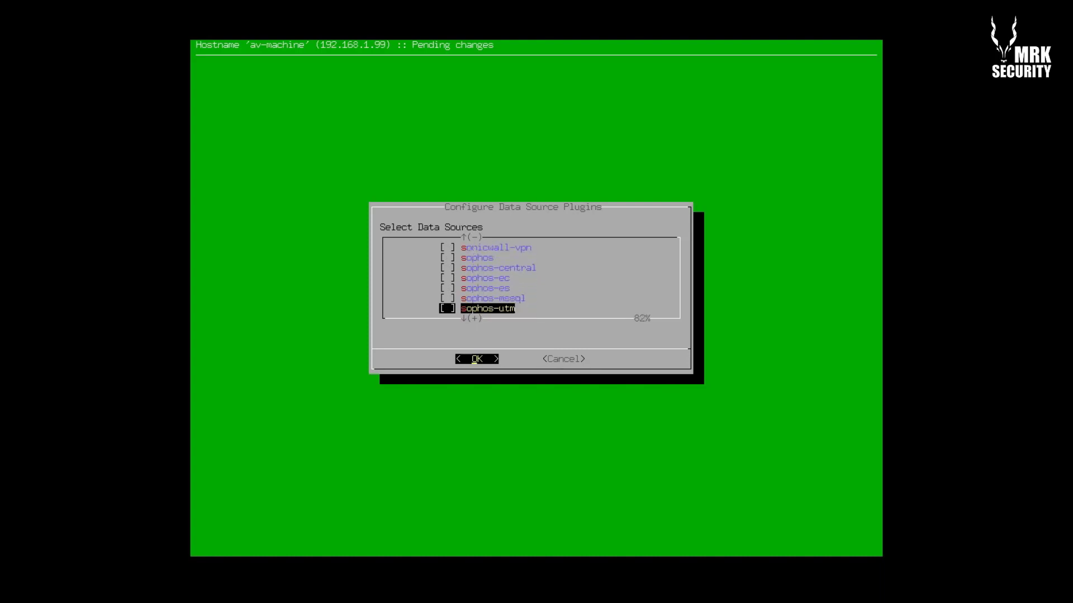
{"action": "key", "text": "Down"}
{"action": "key", "text": "Down"}
{"action": "key", "text": "Down"}
{"action": "key", "text": "Down"}
{"action": "key", "text": "Down"}
{"action": "key", "text": "Down"}
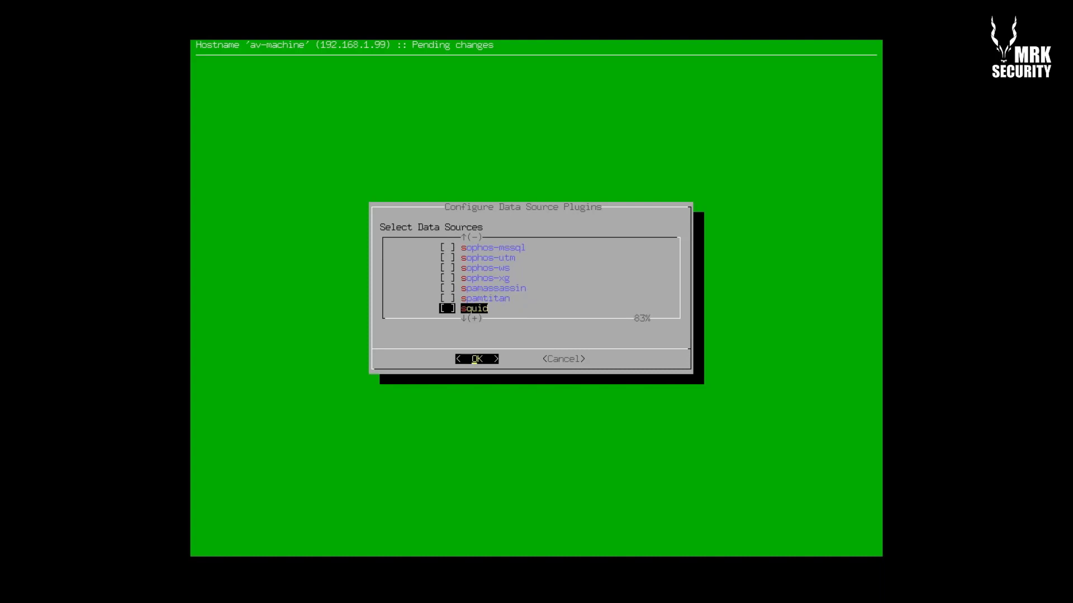
{"action": "key", "text": "Up"}
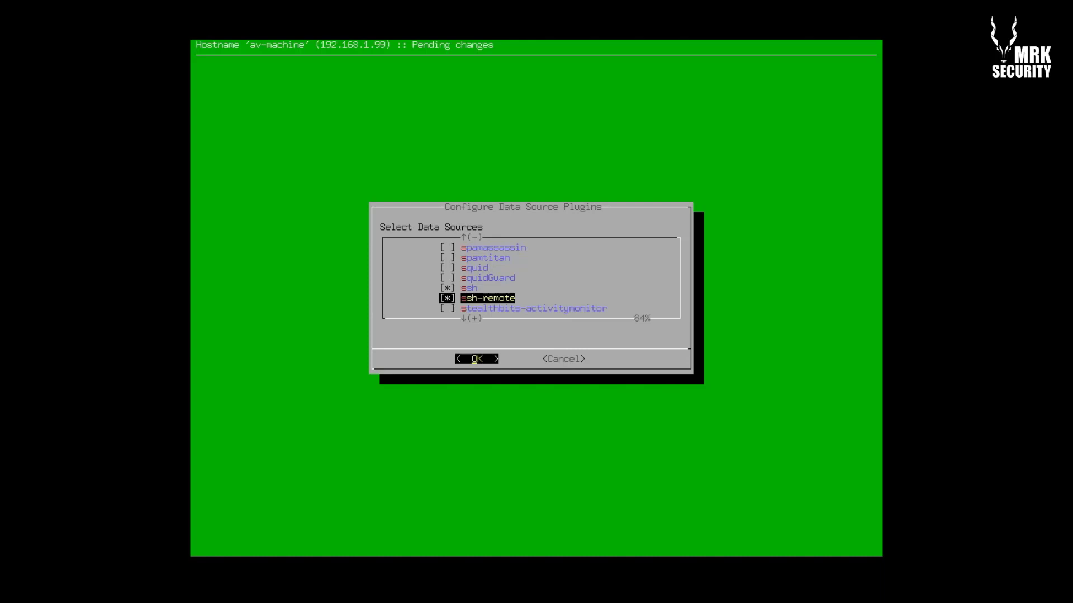
Move down past the stealth, stonegate, stormshield and symantec plugins
{"action": "key", "text": "Up"}
{"action": "key", "text": "Down"}
{"action": "key", "text": "Down"}
{"action": "key", "text": "Down"}
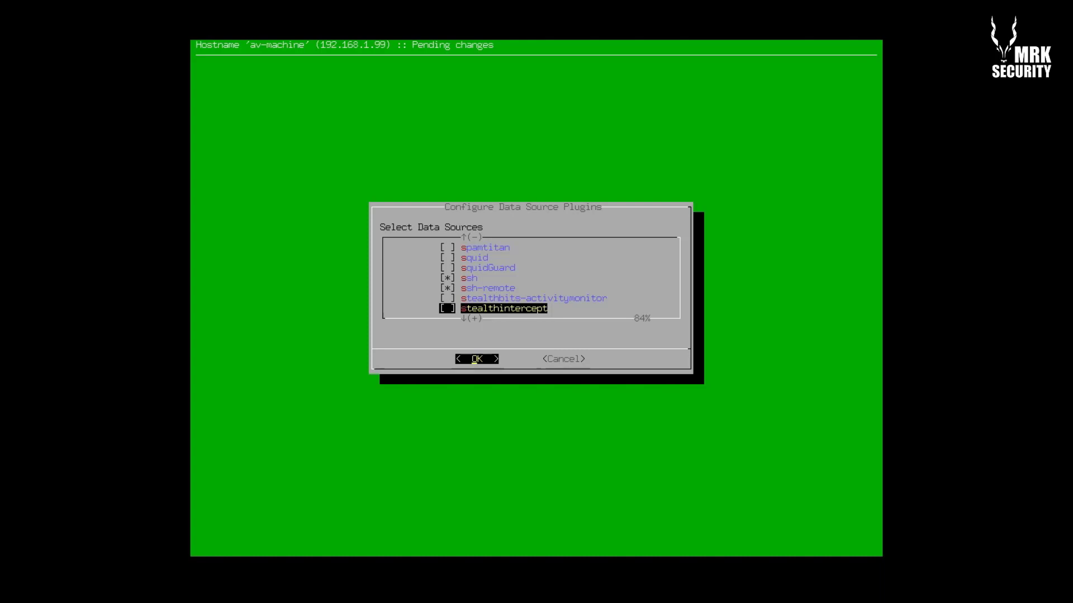
{"action": "key", "text": "Down"}
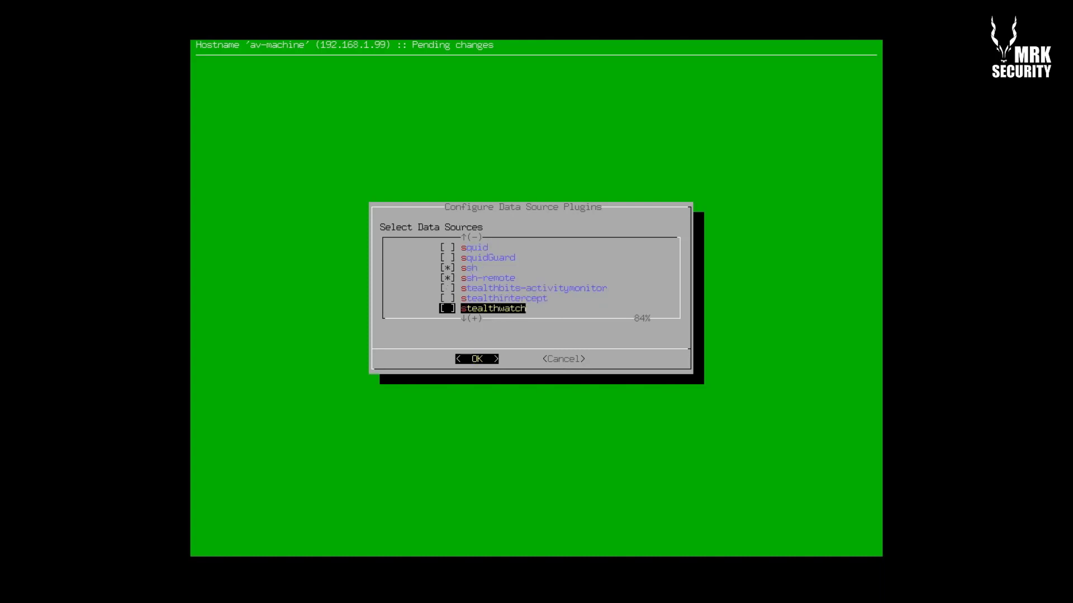
{"action": "key", "text": "Down"}
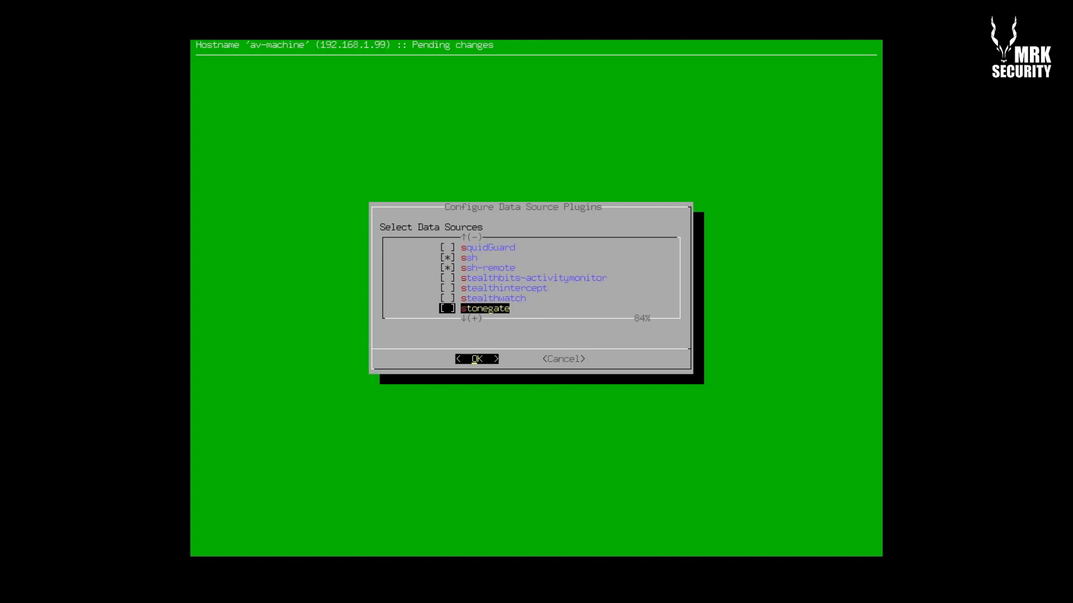
{"action": "key", "text": "Down"}
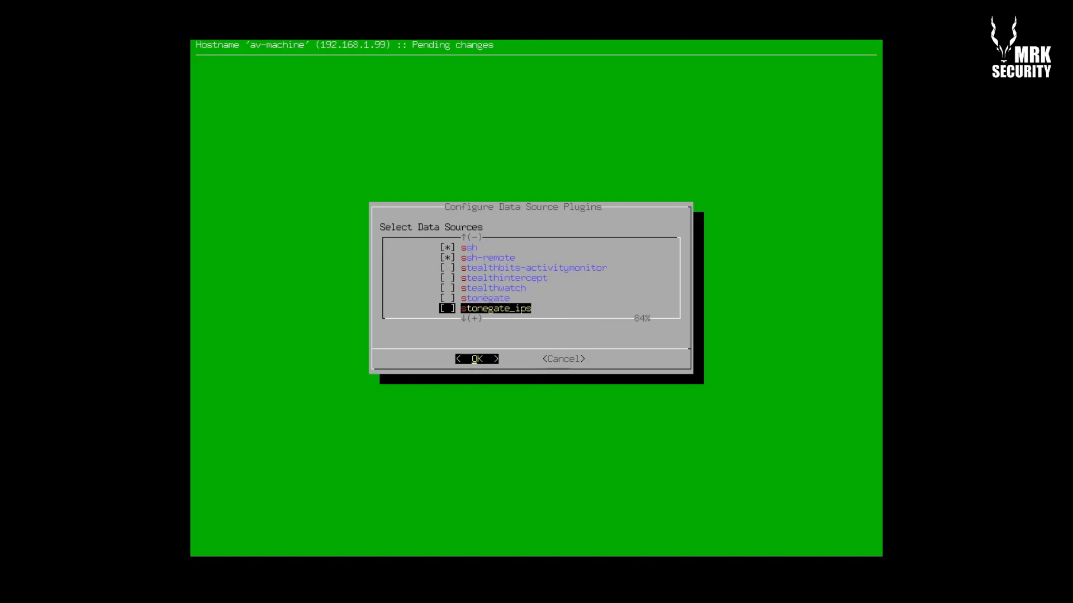
{"action": "key", "text": "Down"}
{"action": "key", "text": "Down"}
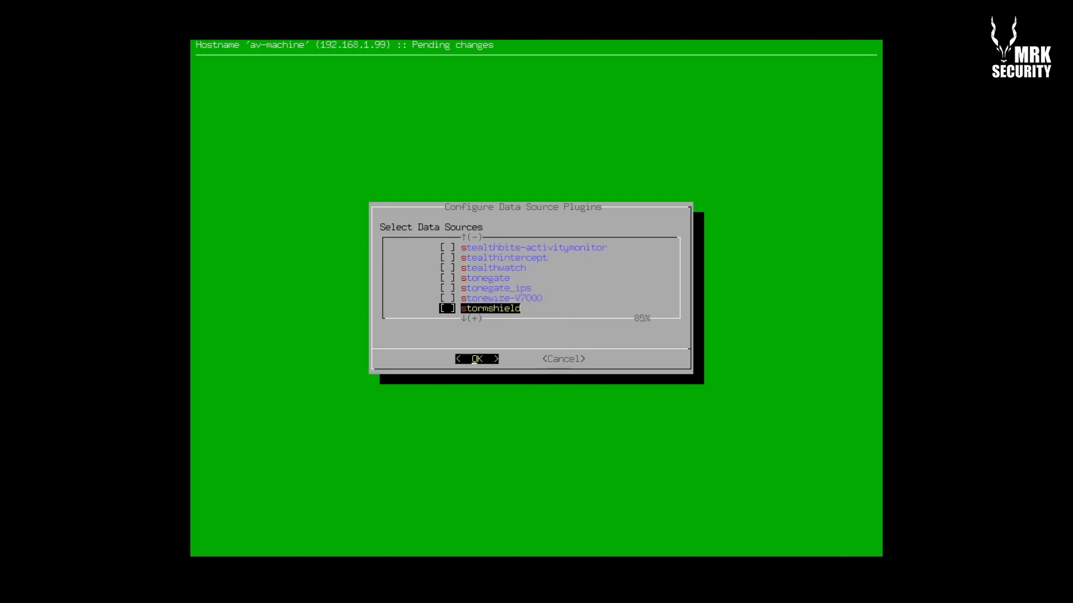
{"action": "key", "text": "Down"}
{"action": "key", "text": "Down"}
{"action": "key", "text": "Down"}
{"action": "key", "text": "Down"}
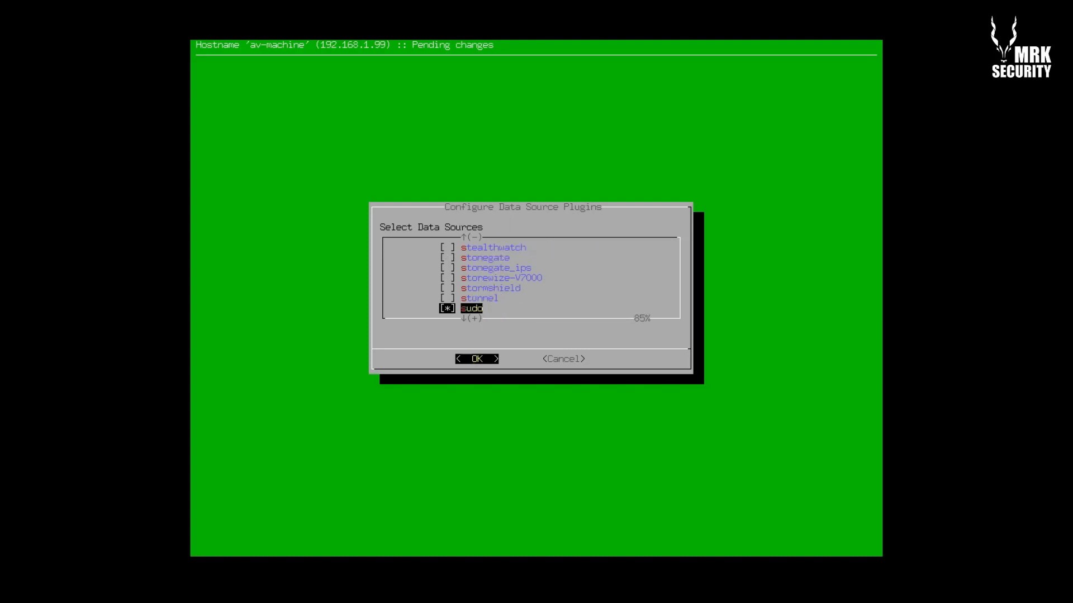
{"action": "key", "text": "Down"}
{"action": "key", "text": "Down"}
{"action": "key", "text": "Down"}
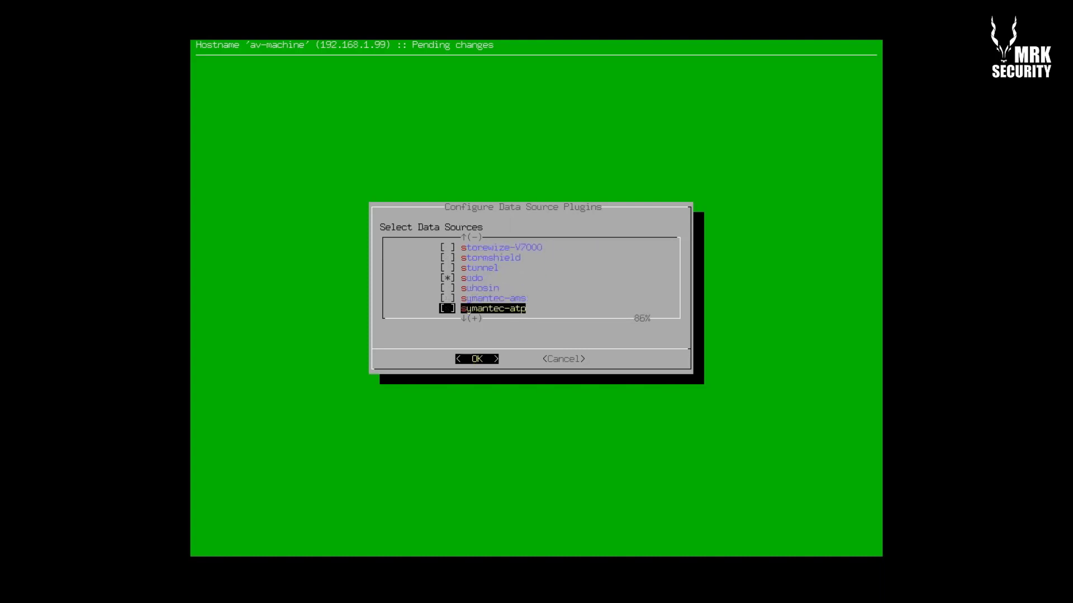
{"action": "key", "text": "Down"}
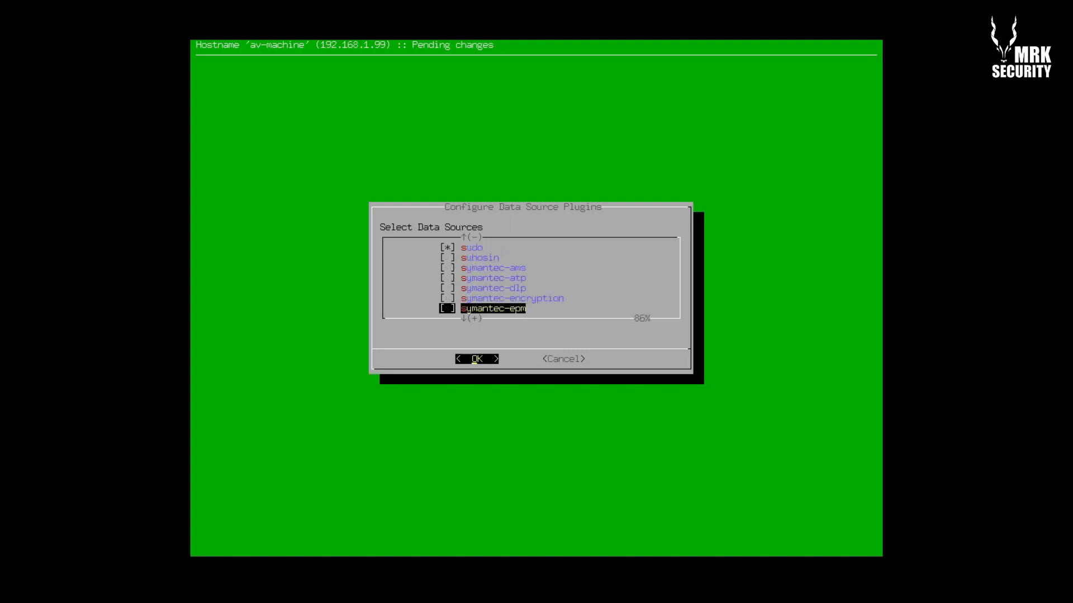
{"action": "key", "text": "Down"}
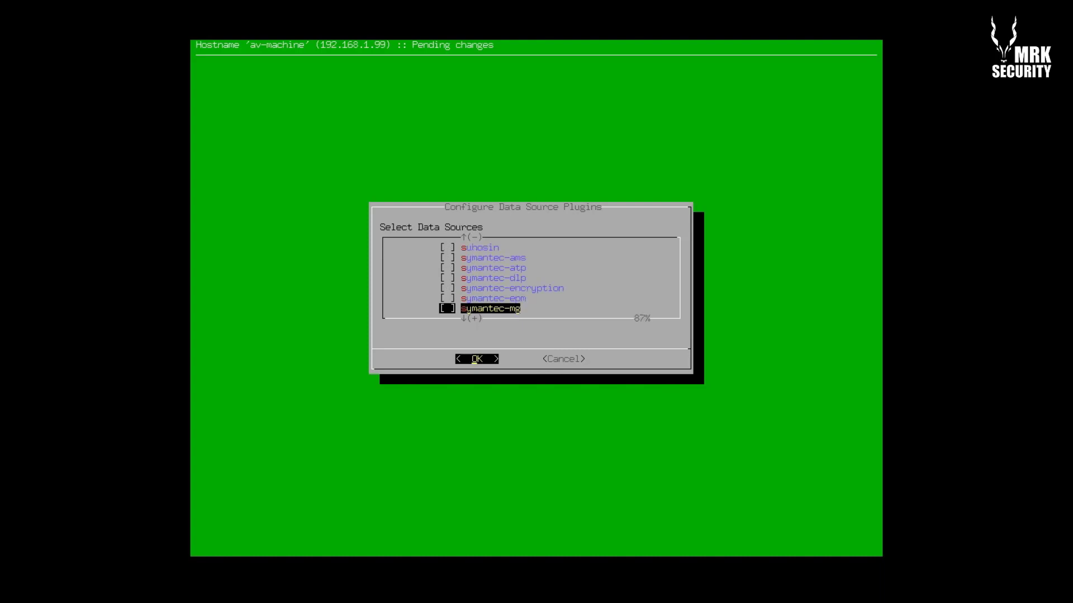
Tick syslog and sysmon-nxlog, leaving synology, tacacs-plus and tacitine-utm unticked
{"action": "key", "text": "Down"}
{"action": "key", "text": "Down"}
{"action": "key", "text": "Up"}
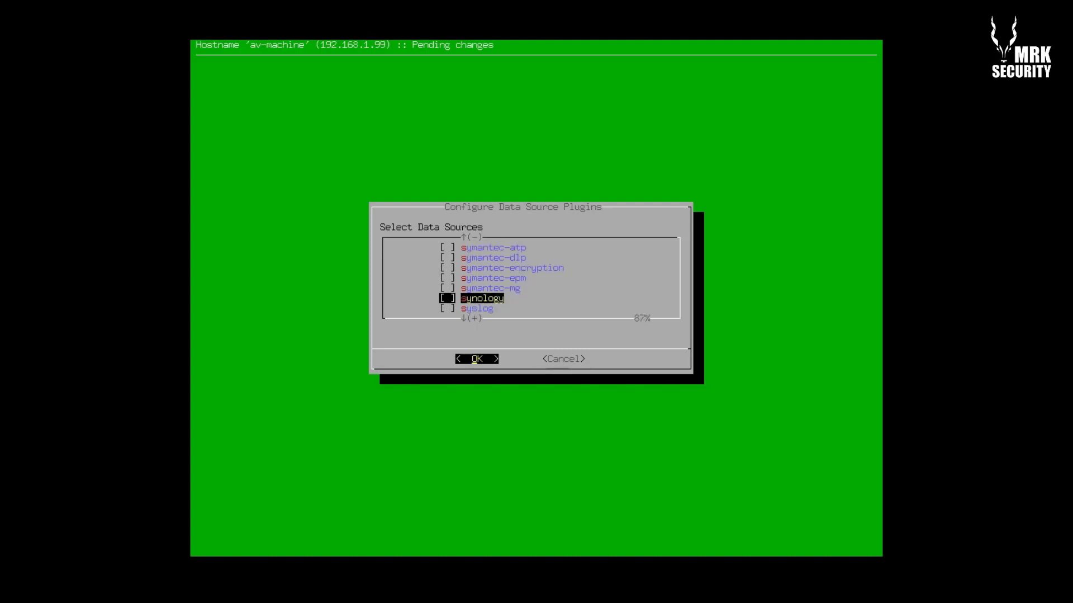
{"action": "key", "text": "Down"}
{"action": "key", "text": "space"}
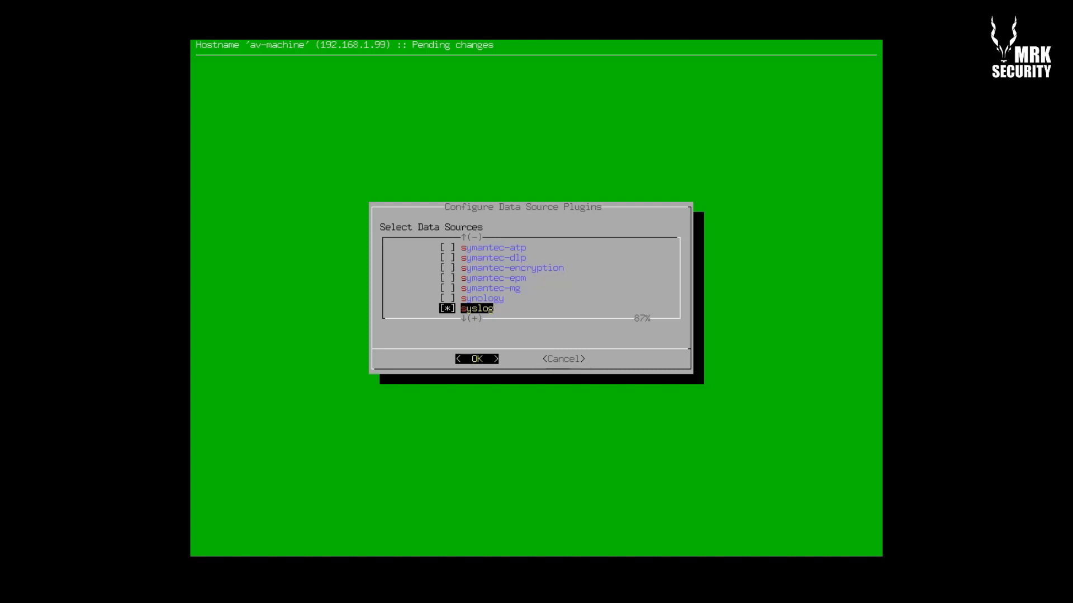
{"action": "key", "text": "Down"}
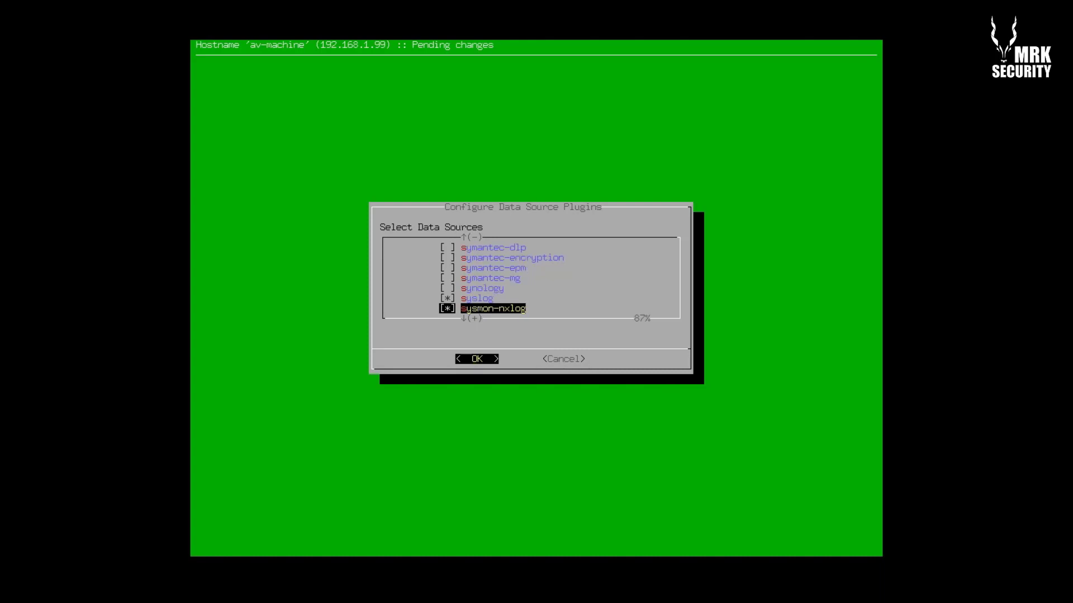
{"action": "key", "text": "Down"}
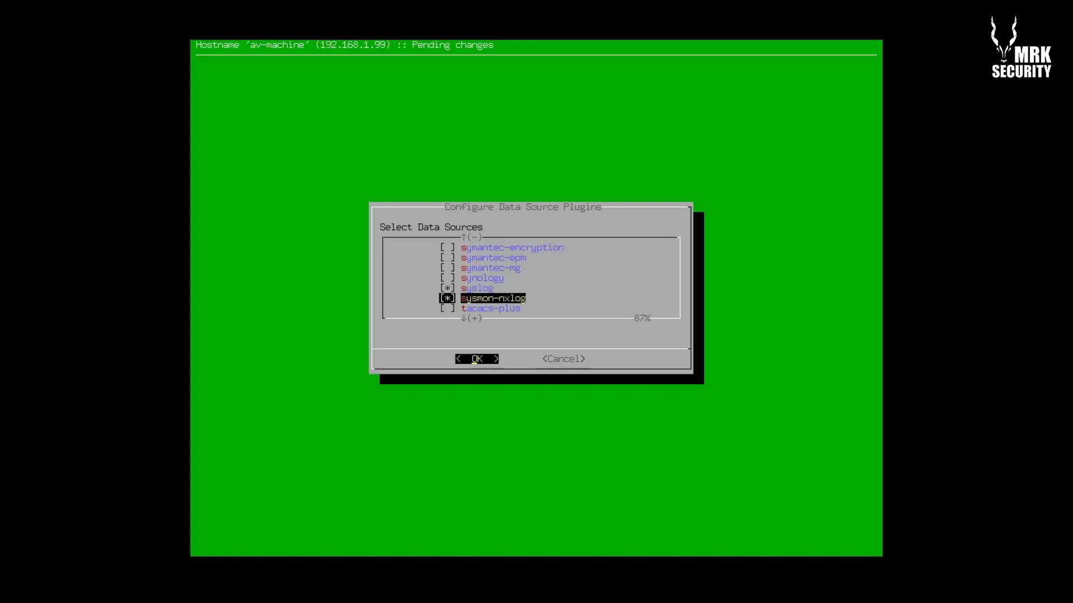
{"action": "key", "text": "Down"}
{"action": "key", "text": "Down"}
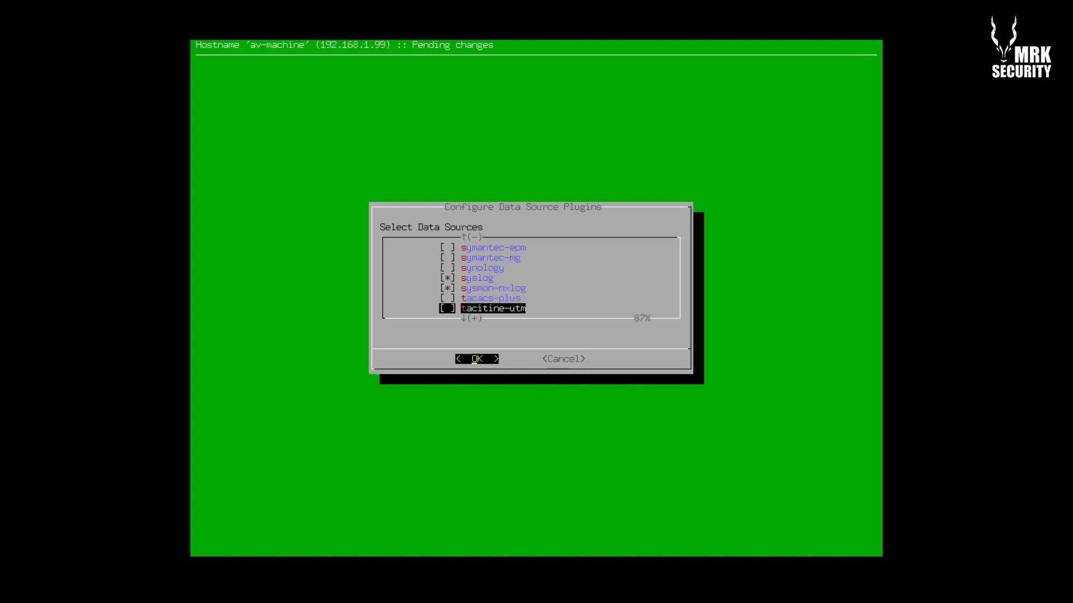
Scroll the plugin checklist from tacacs-plus past the windows nxlog entries to the end
{"action": "key", "text": "Up"}
{"action": "key", "text": "Down"}
{"action": "key", "text": "Down"}
{"action": "key", "text": "Down"}
{"action": "key", "text": "Down"}
{"action": "key", "text": "Down"}
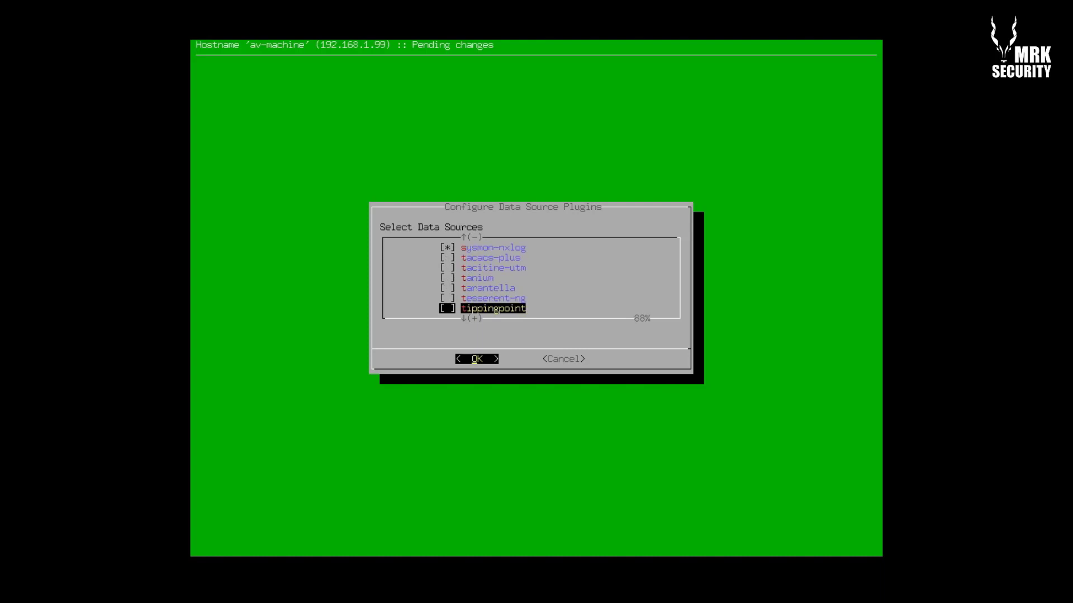
{"action": "key", "text": "Up"}
{"action": "key", "text": "Down"}
{"action": "key", "text": "Down"}
{"action": "key", "text": "Down"}
{"action": "key", "text": "Down"}
{"action": "key", "text": "Down"}
{"action": "key", "text": "Down"}
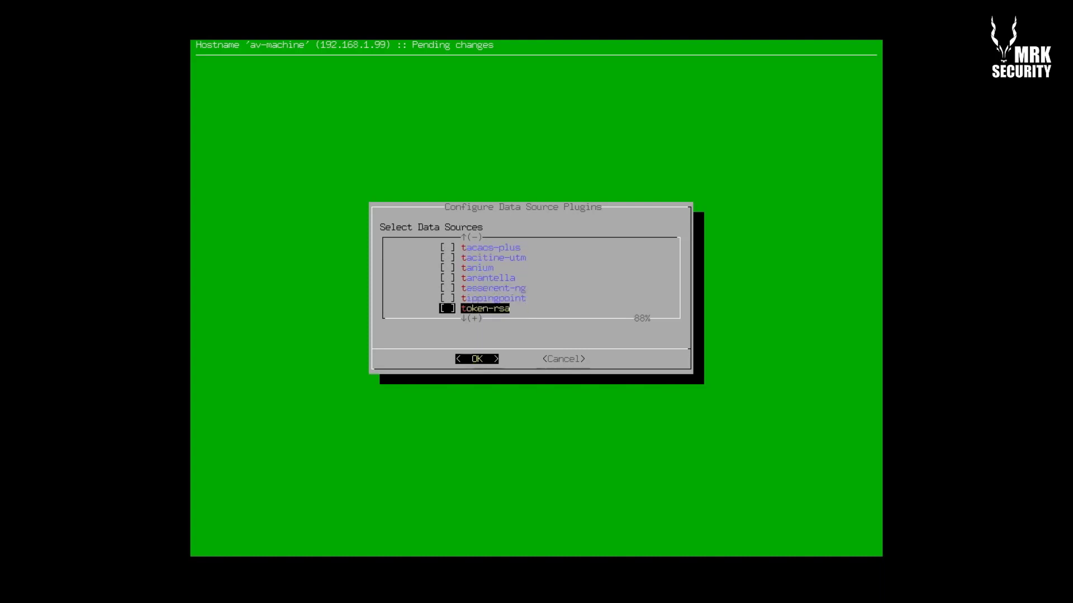
{"action": "key", "text": "Down"}
{"action": "key", "text": "Down"}
{"action": "key", "text": "Down"}
{"action": "key", "text": "Down"}
{"action": "key", "text": "Down"}
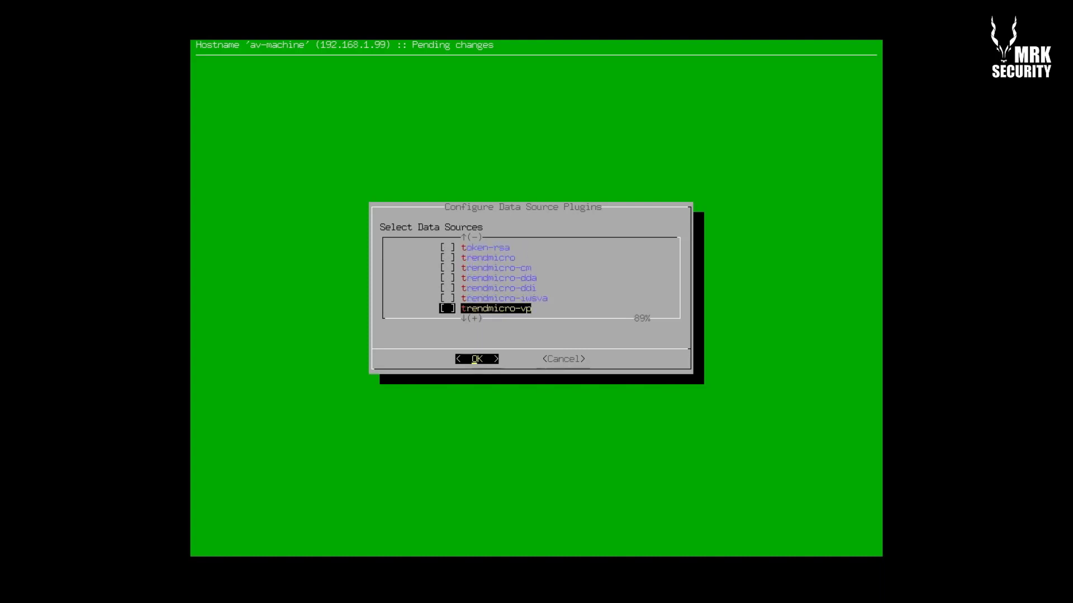
{"action": "key", "text": "Down"}
{"action": "key", "text": "Down"}
{"action": "key", "text": "Down"}
{"action": "key", "text": "Down"}
{"action": "key", "text": "Down"}
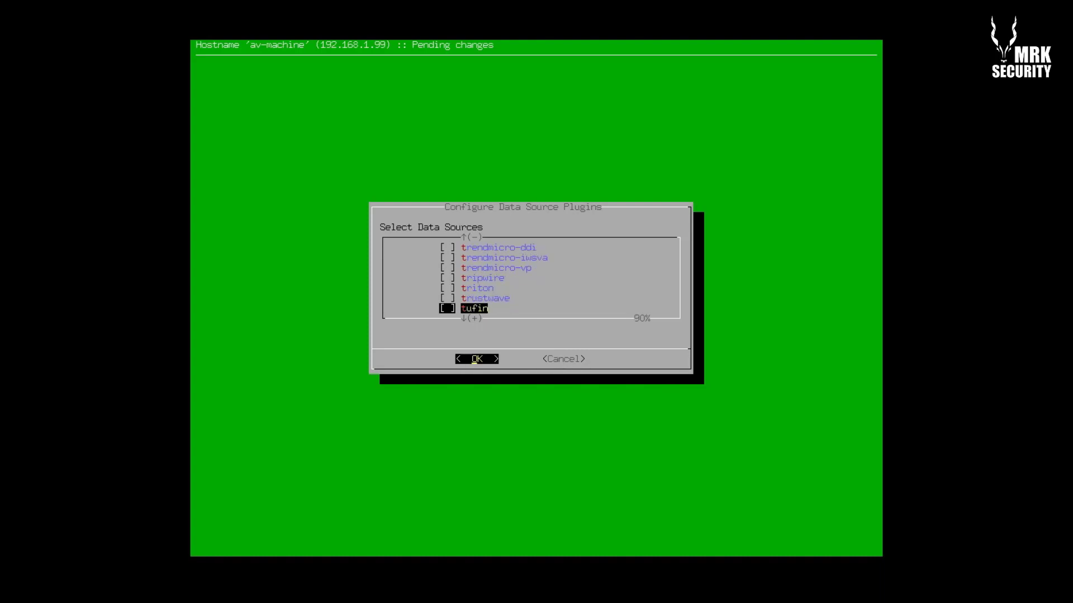
{"action": "key", "text": "Down"}
{"action": "key", "text": "Down"}
{"action": "key", "text": "Down"}
{"action": "key", "text": "Down"}
{"action": "key", "text": "Down"}
{"action": "key", "text": "Down"}
{"action": "key", "text": "Down"}
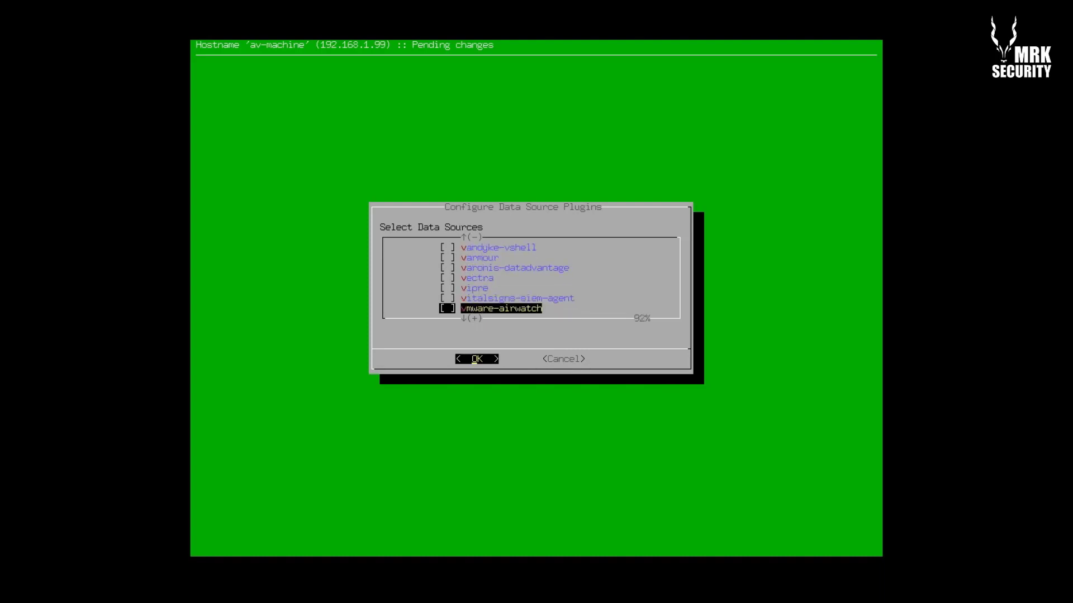
{"action": "key", "text": "Down"}
{"action": "key", "text": "Down"}
{"action": "key", "text": "Down"}
{"action": "key", "text": "Down"}
{"action": "key", "text": "Down"}
{"action": "key", "text": "Down"}
{"action": "key", "text": "Down"}
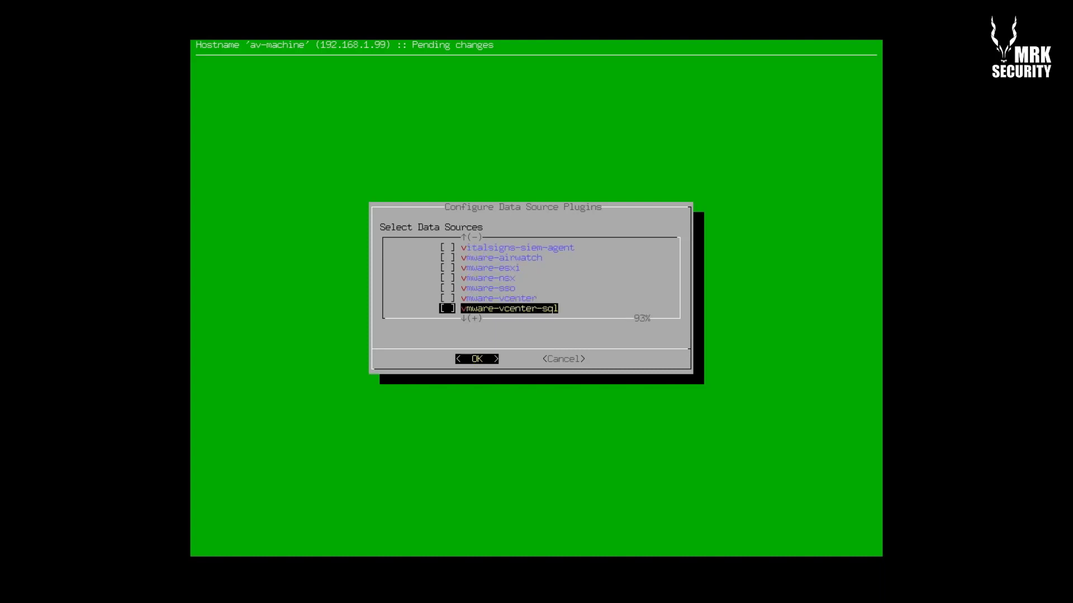
{"action": "key", "text": "Down"}
{"action": "key", "text": "Down"}
{"action": "key", "text": "Down"}
{"action": "key", "text": "Down"}
{"action": "key", "text": "Down"}
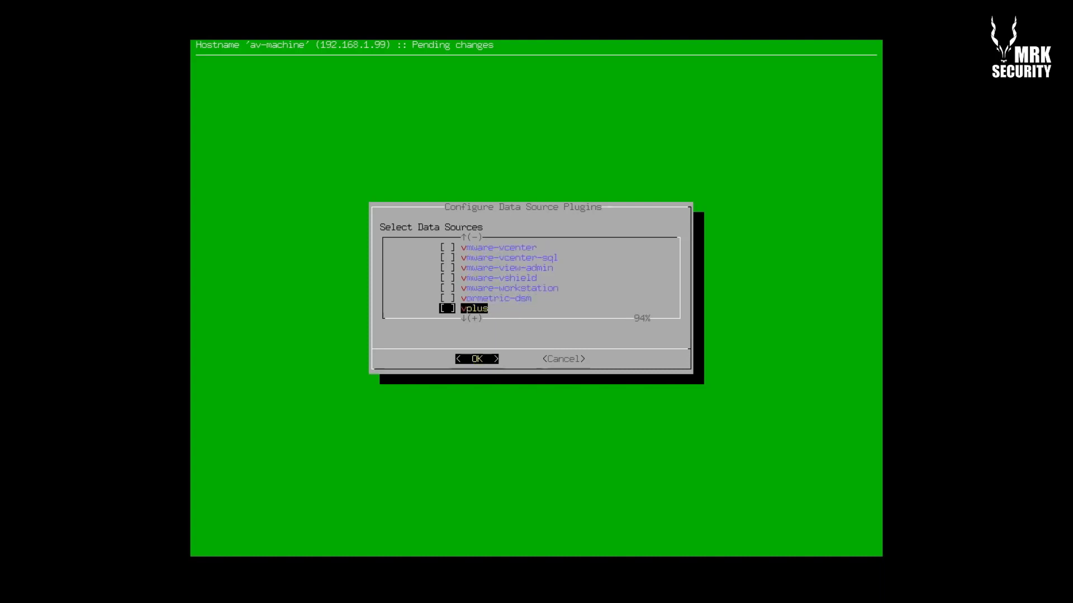
{"action": "key", "text": "Down"}
{"action": "key", "text": "Down"}
{"action": "key", "text": "Down"}
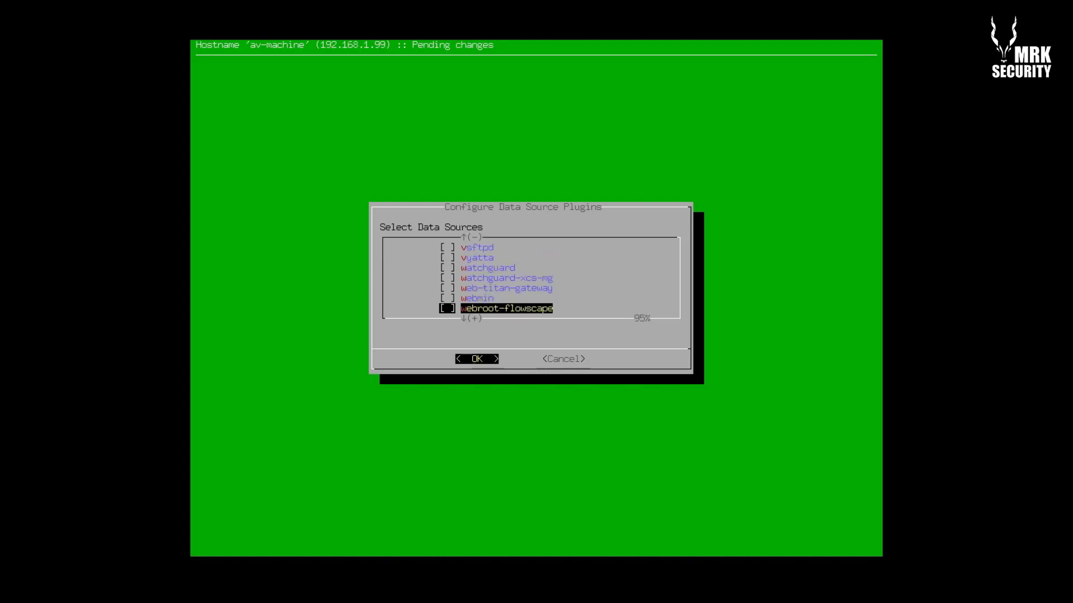
{"action": "key", "text": "Down"}
{"action": "key", "text": "Down"}
{"action": "key", "text": "Down"}
{"action": "key", "text": "Down"}
{"action": "key", "text": "Down"}
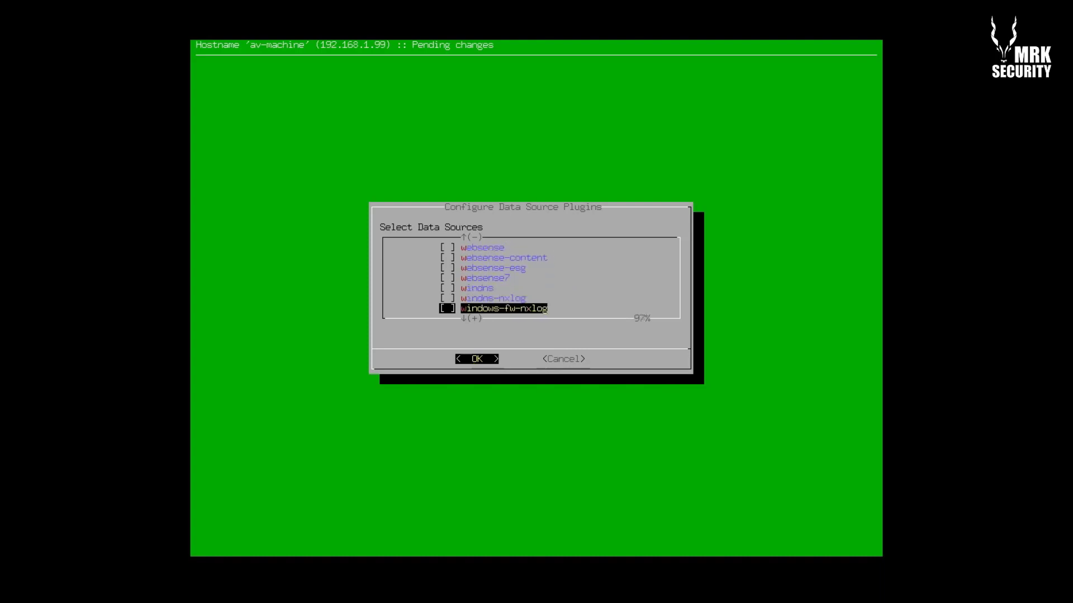
{"action": "key", "text": "Up"}
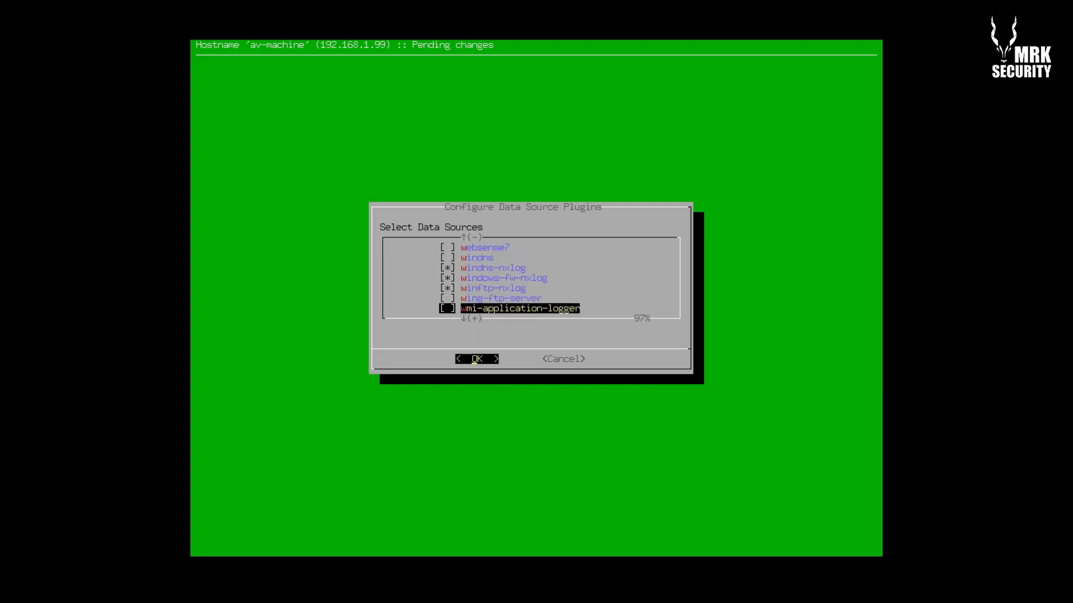
{"action": "key", "text": "Down"}
{"action": "key", "text": "Down"}
{"action": "key", "text": "Down"}
{"action": "key", "text": "Down"}
{"action": "key", "text": "Down"}
{"action": "key", "text": "Down"}
{"action": "key", "text": "Down"}
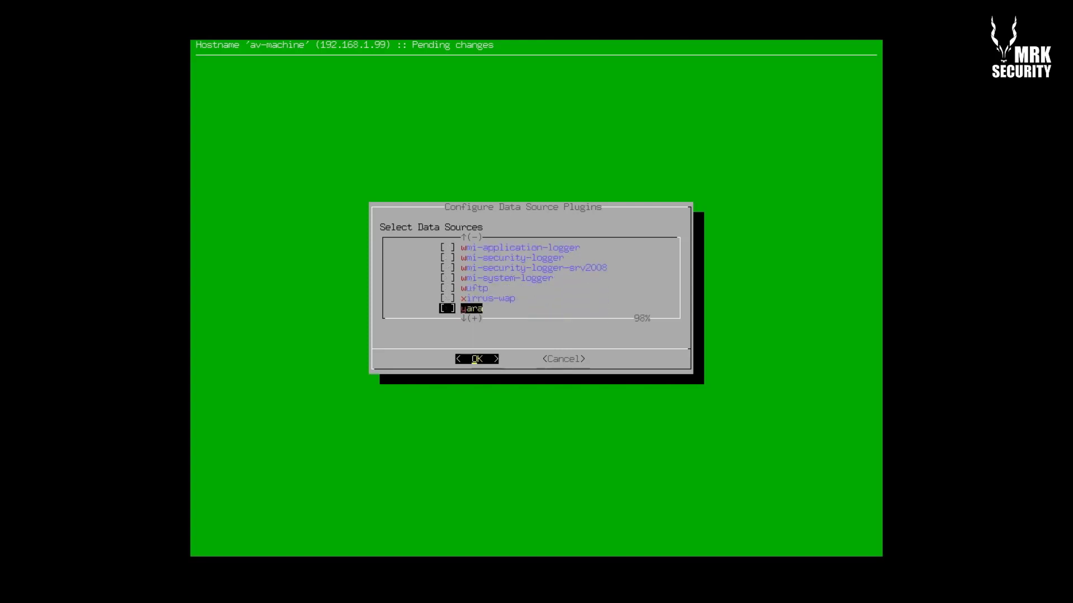
{"action": "key", "text": "Down"}
{"action": "key", "text": "Down"}
{"action": "key", "text": "Down"}
{"action": "key", "text": "Down"}
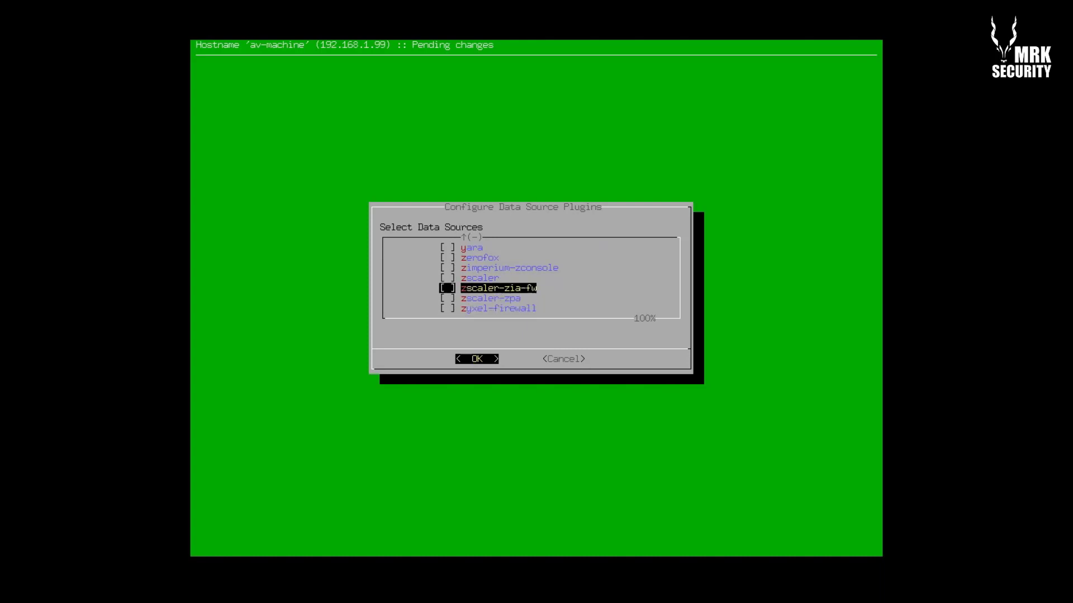
Go back up the plugin list past websense, squid and nxlog, and tick nmap-hosts
{"action": "key", "text": "w"}
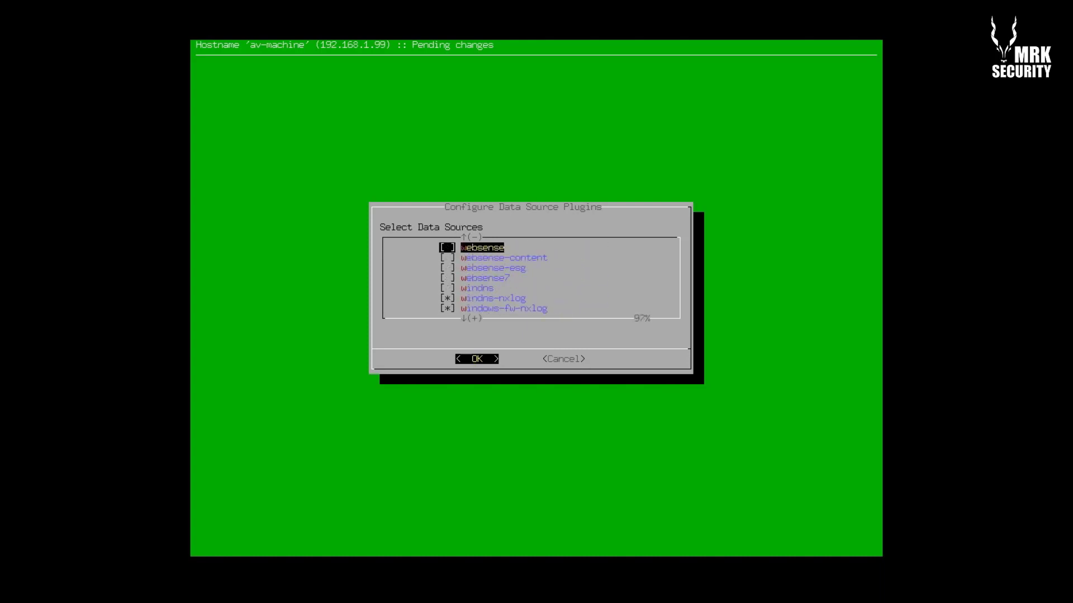
{"action": "key", "text": "Up"}
{"action": "key", "text": "Down"}
{"action": "key", "text": "Down"}
{"action": "key", "text": "Down"}
{"action": "key", "text": "Down"}
{"action": "key", "text": "Down"}
{"action": "key", "text": "Down"}
{"action": "key", "text": "Down"}
{"action": "key", "text": "Down"}
{"action": "key", "text": "Down"}
{"action": "key", "text": "Down"}
{"action": "key", "text": "Down"}
{"action": "key", "text": "Down"}
{"action": "key", "text": "Down"}
{"action": "key", "text": "Down"}
{"action": "key", "text": "Down"}
{"action": "key", "text": "Up"}
{"action": "key", "text": "Up"}
{"action": "key", "text": "Up"}
{"action": "key", "text": "Up"}
{"action": "key", "text": "Up"}
{"action": "key", "text": "Up"}
{"action": "key", "text": "Up"}
{"action": "key", "text": "Up"}
{"action": "key", "text": "Up"}
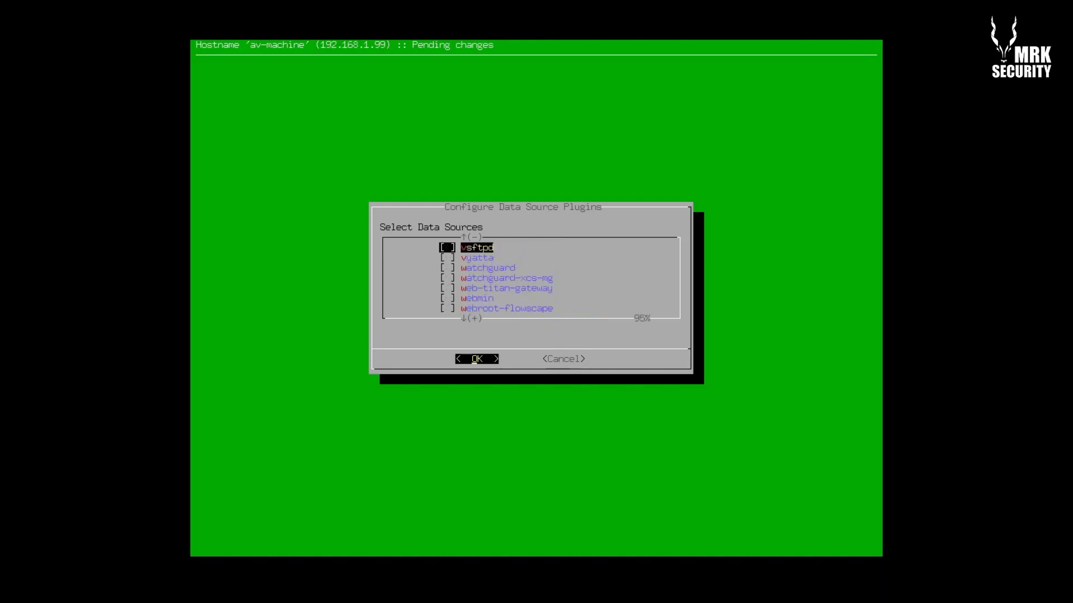
{"action": "key", "text": "Up"}
{"action": "key", "text": "Up"}
{"action": "key", "text": "Up"}
{"action": "key", "text": "Up"}
{"action": "key", "text": "Up"}
{"action": "key", "text": "Up"}
{"action": "key", "text": "Up"}
{"action": "key", "text": "Up"}
{"action": "key", "text": "Up"}
{"action": "key", "text": "Up"}
{"action": "key", "text": "Up"}
{"action": "key", "text": "Up"}
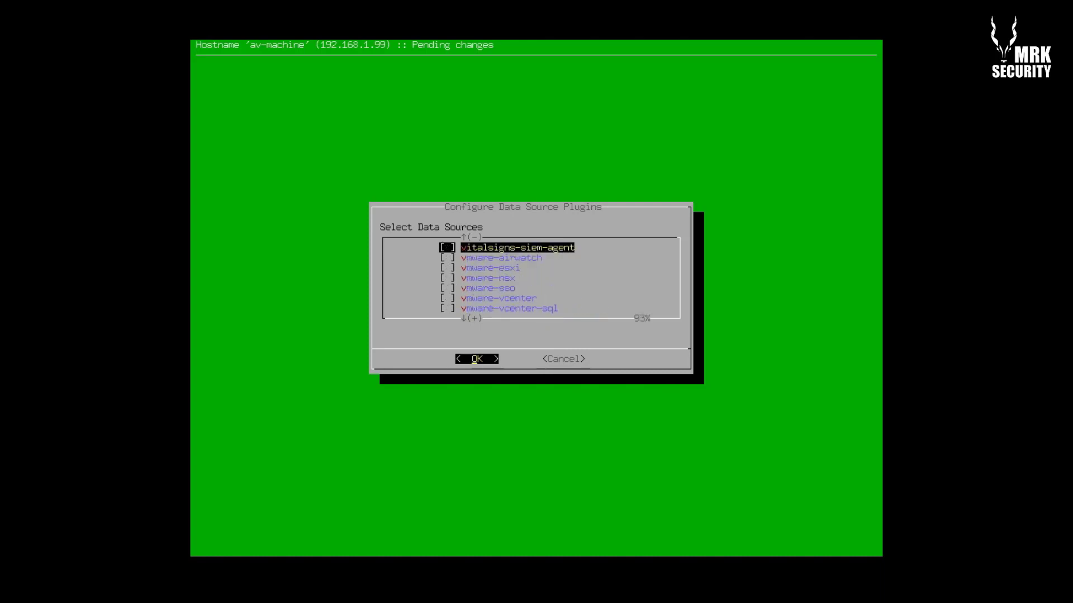
{"action": "key", "text": "Up"}
{"action": "key", "text": "Up"}
{"action": "key", "text": "Up"}
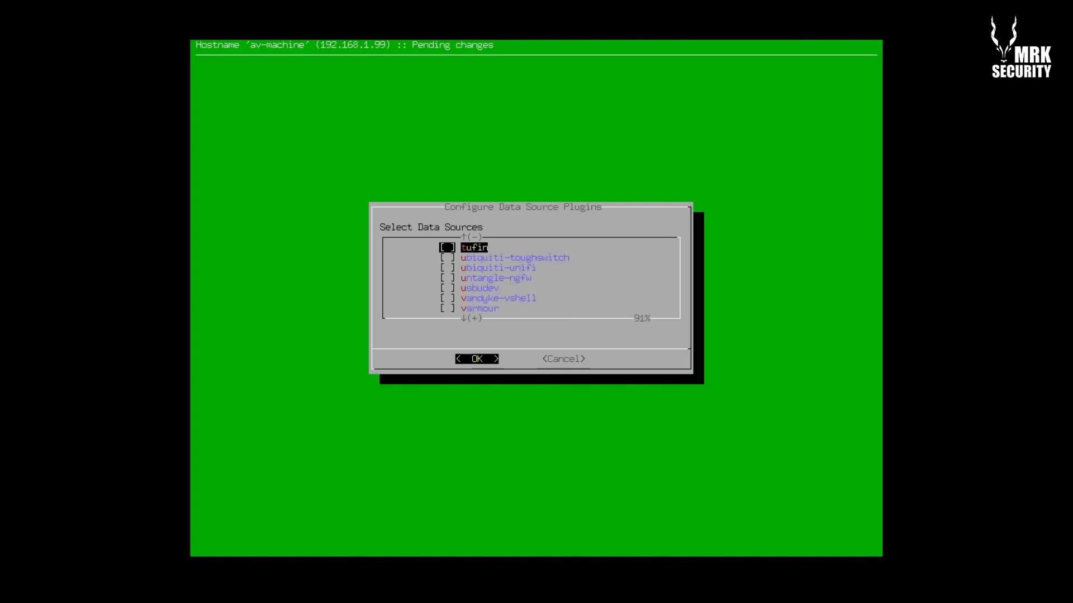
{"action": "key", "text": "Up"}
{"action": "key", "text": "Up"}
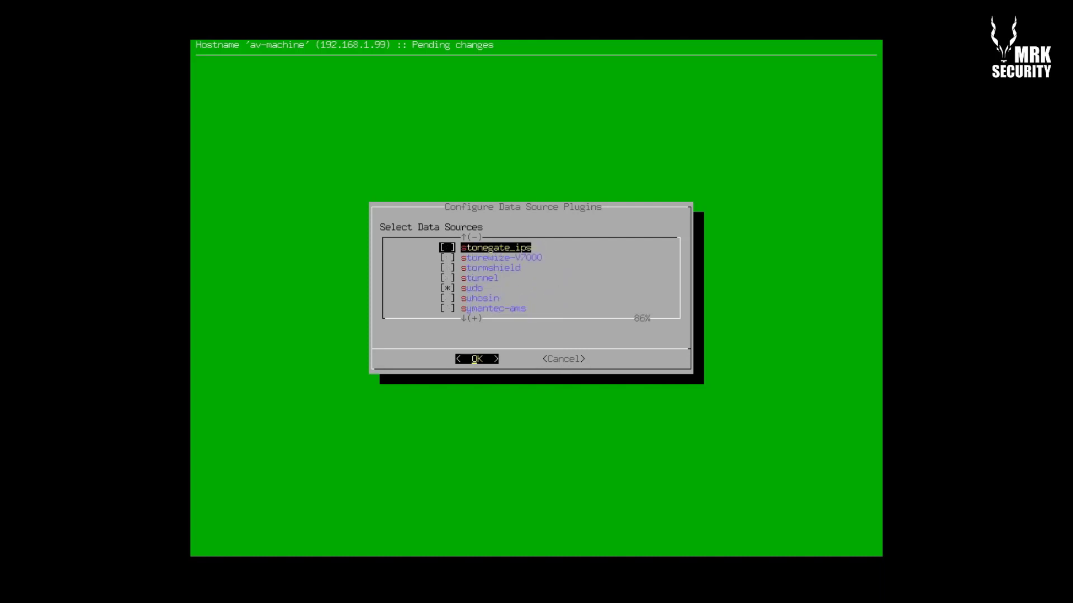
{"action": "key", "text": "Up"}
{"action": "key", "text": "Up"}
{"action": "key", "text": "Up"}
{"action": "key", "text": "Up"}
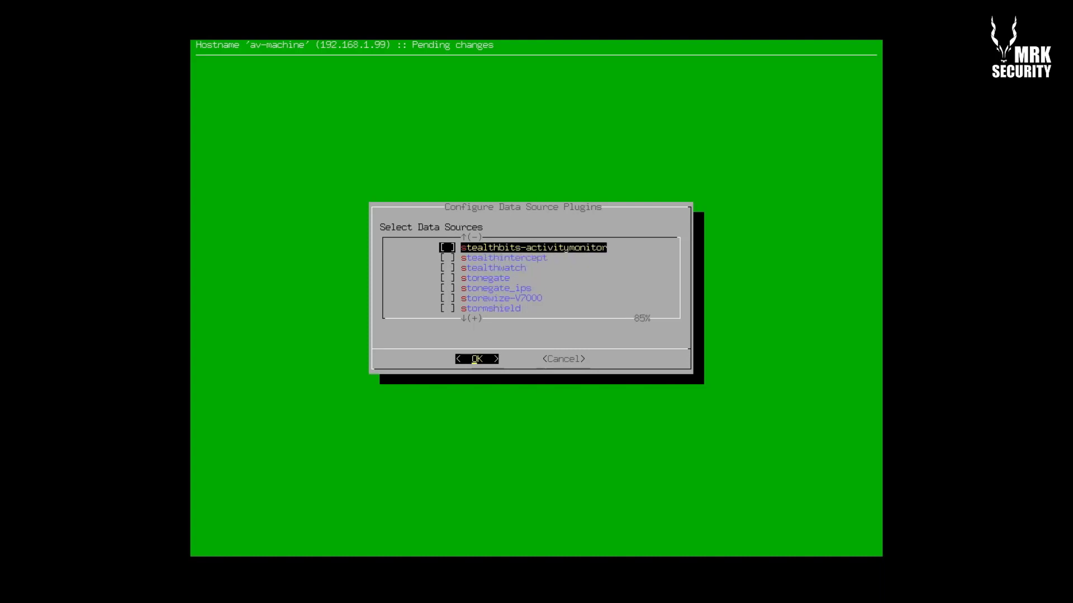
{"action": "key", "text": "Up"}
{"action": "key", "text": "Up"}
{"action": "key", "text": "Up"}
{"action": "key", "text": "Up"}
{"action": "key", "text": "Up"}
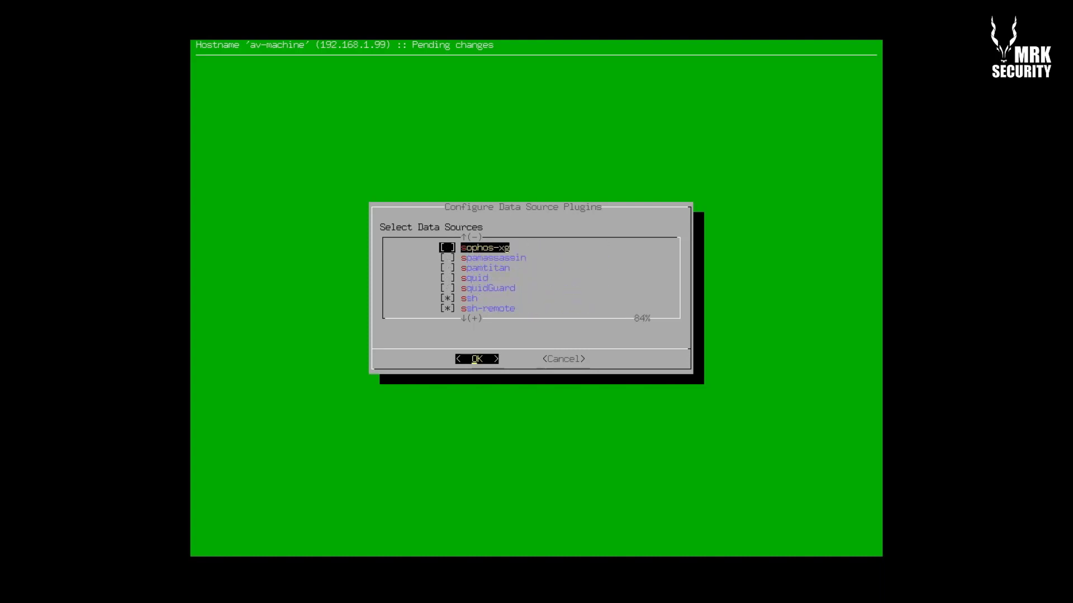
{"action": "key", "text": "Up"}
{"action": "key", "text": "Up"}
{"action": "key", "text": "Up"}
{"action": "key", "text": "Up"}
{"action": "key", "text": "Up"}
{"action": "key", "text": "Up"}
{"action": "key", "text": "Up"}
{"action": "key", "text": "Up"}
{"action": "key", "text": "Up"}
{"action": "key", "text": "Up"}
{"action": "key", "text": "Up"}
{"action": "key", "text": "Up"}
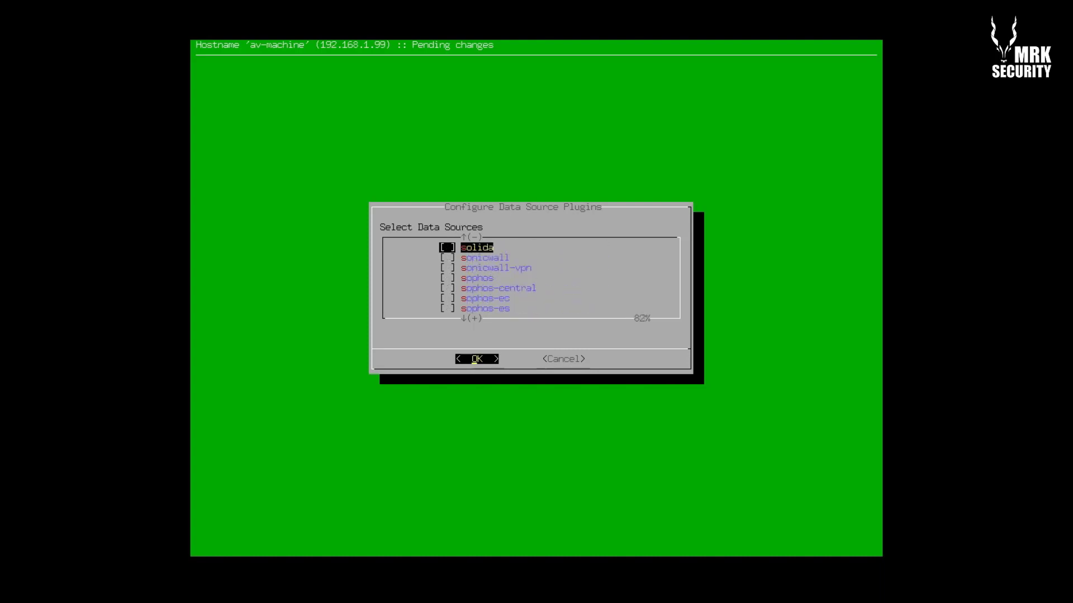
{"action": "key", "text": "Up"}
{"action": "key", "text": "Up"}
{"action": "key", "text": "Up"}
{"action": "key", "text": "Up"}
{"action": "key", "text": "Up"}
{"action": "key", "text": "Up"}
{"action": "key", "text": "Up"}
{"action": "key", "text": "Up"}
{"action": "key", "text": "Up"}
{"action": "key", "text": "Up"}
{"action": "key", "text": "Up"}
{"action": "key", "text": "Up"}
{"action": "key", "text": "Up"}
{"action": "key", "text": "Up"}
{"action": "key", "text": "Up"}
{"action": "key", "text": "Up"}
{"action": "key", "text": "Up"}
{"action": "key", "text": "Up"}
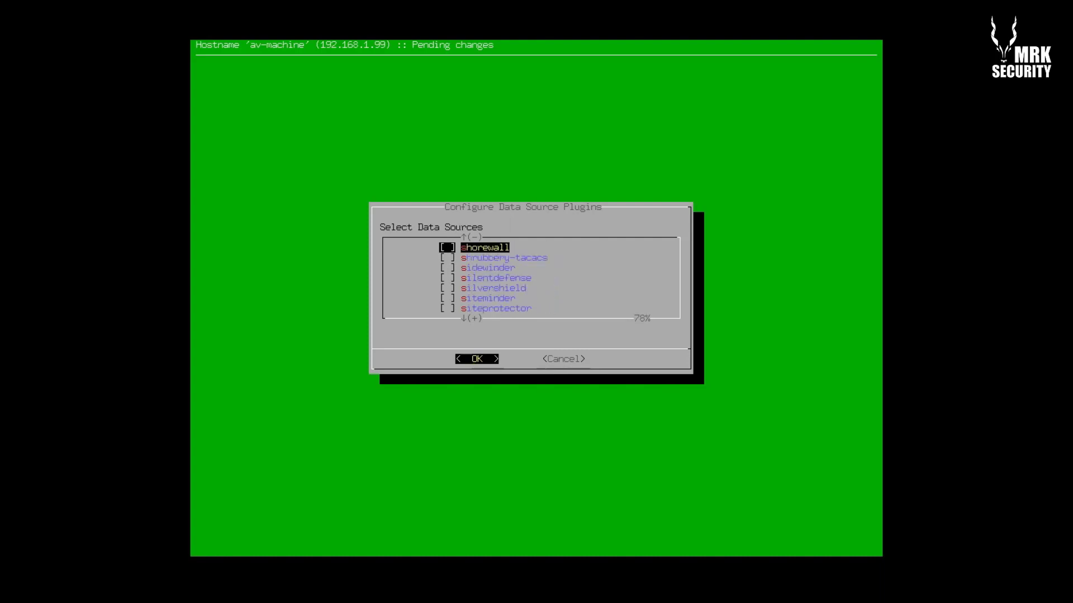
{"action": "key", "text": "Up"}
{"action": "key", "text": "Up"}
{"action": "key", "text": "Up"}
{"action": "key", "text": "Up"}
{"action": "key", "text": "Up"}
{"action": "key", "text": "Up"}
{"action": "key", "text": "Up"}
{"action": "key", "text": "Up"}
{"action": "key", "text": "Up"}
{"action": "key", "text": "Up"}
{"action": "key", "text": "Up"}
{"action": "key", "text": "Up"}
{"action": "key", "text": "Up"}
{"action": "key", "text": "Up"}
{"action": "key", "text": "Up"}
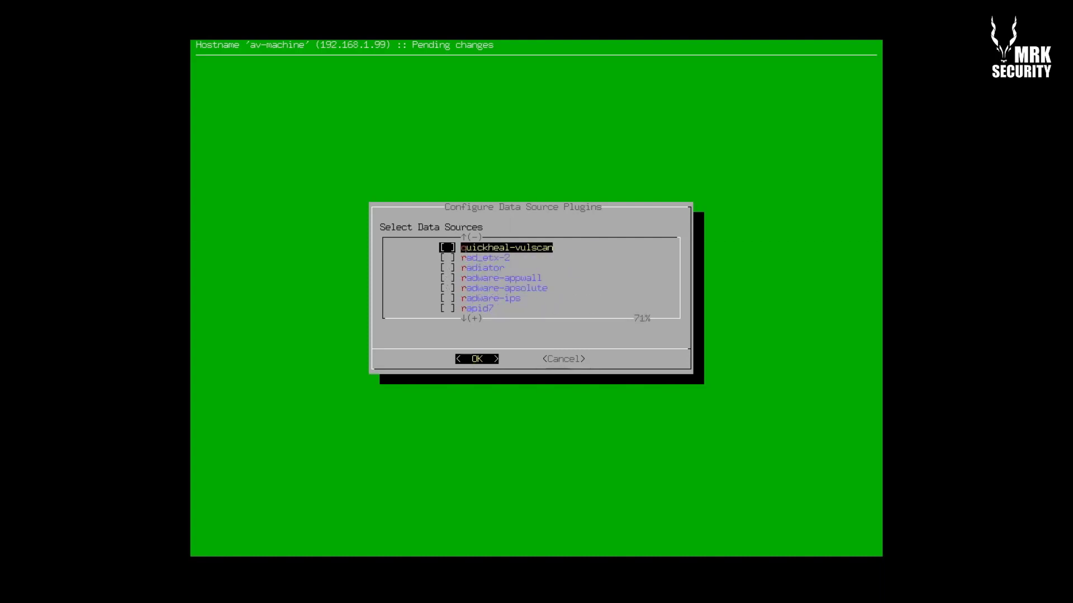
{"action": "key", "text": "Up"}
{"action": "key", "text": "Up"}
{"action": "key", "text": "Up"}
{"action": "key", "text": "Up"}
{"action": "key", "text": "Up"}
{"action": "key", "text": "Up"}
{"action": "key", "text": "Up"}
{"action": "key", "text": "Up"}
{"action": "key", "text": "Up"}
{"action": "key", "text": "Up"}
{"action": "key", "text": "Up"}
{"action": "key", "text": "Up"}
{"action": "key", "text": "Up"}
{"action": "key", "text": "Up"}
{"action": "key", "text": "Up"}
{"action": "key", "text": "Up"}
{"action": "key", "text": "Up"}
{"action": "key", "text": "Up"}
{"action": "key", "text": "Up"}
{"action": "key", "text": "Up"}
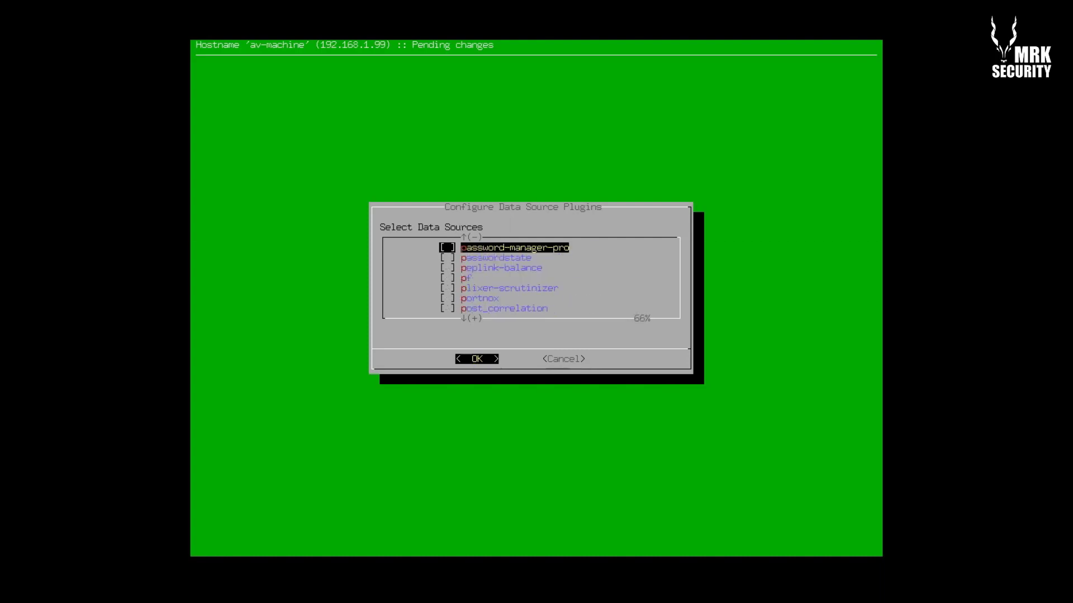
{"action": "key", "text": "Up"}
{"action": "key", "text": "Up"}
{"action": "key", "text": "Up"}
{"action": "key", "text": "Up"}
{"action": "key", "text": "Up"}
{"action": "key", "text": "Up"}
{"action": "key", "text": "Up"}
{"action": "key", "text": "Up"}
{"action": "key", "text": "Up"}
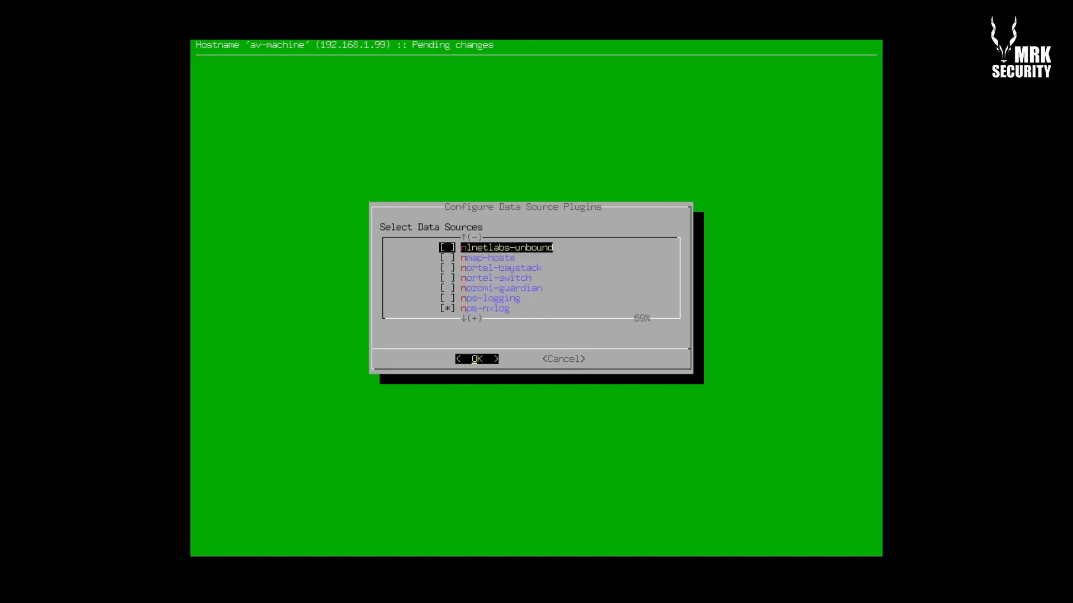
{"action": "key", "text": "Down"}
{"action": "key", "text": "Down"}
{"action": "key", "text": "Down"}
{"action": "key", "text": "Down"}
{"action": "key", "text": "Down"}
{"action": "key", "text": "Down"}
{"action": "key", "text": "Down"}
{"action": "key", "text": "Down"}
{"action": "key", "text": "Down"}
{"action": "key", "text": "Down"}
{"action": "key", "text": "Down"}
{"action": "key", "text": "Down"}
{"action": "key", "text": "Up"}
{"action": "key", "text": "Up"}
{"action": "key", "text": "Up"}
{"action": "key", "text": "Up"}
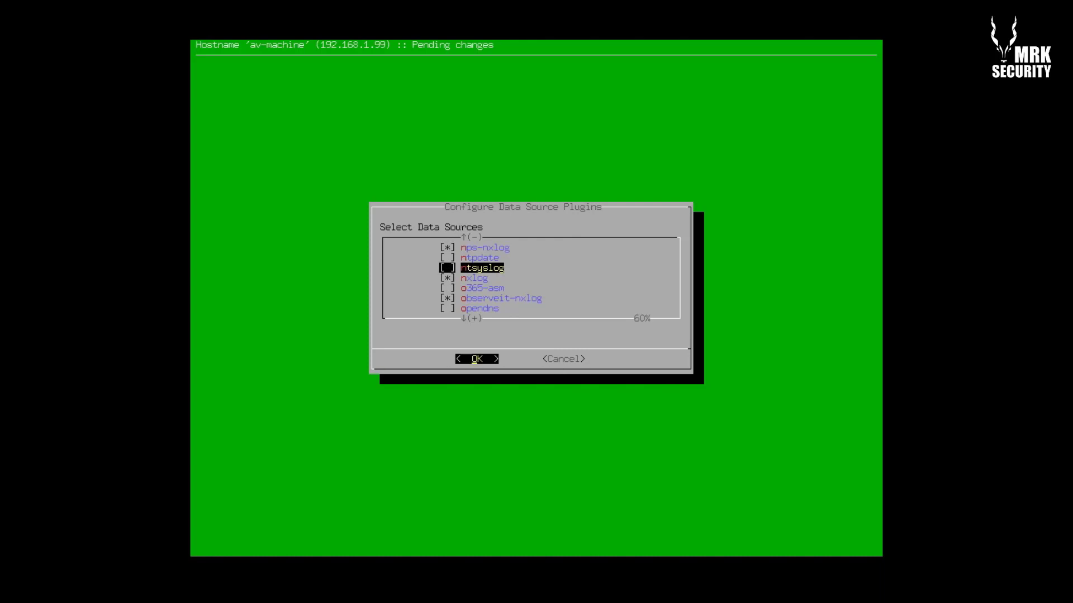
{"action": "key", "text": "Up"}
{"action": "key", "text": "Up"}
{"action": "key", "text": "Up"}
{"action": "key", "text": "Up"}
{"action": "key", "text": "Up"}
{"action": "key", "text": "Up"}
{"action": "key", "text": "Up"}
{"action": "key", "text": "Up"}
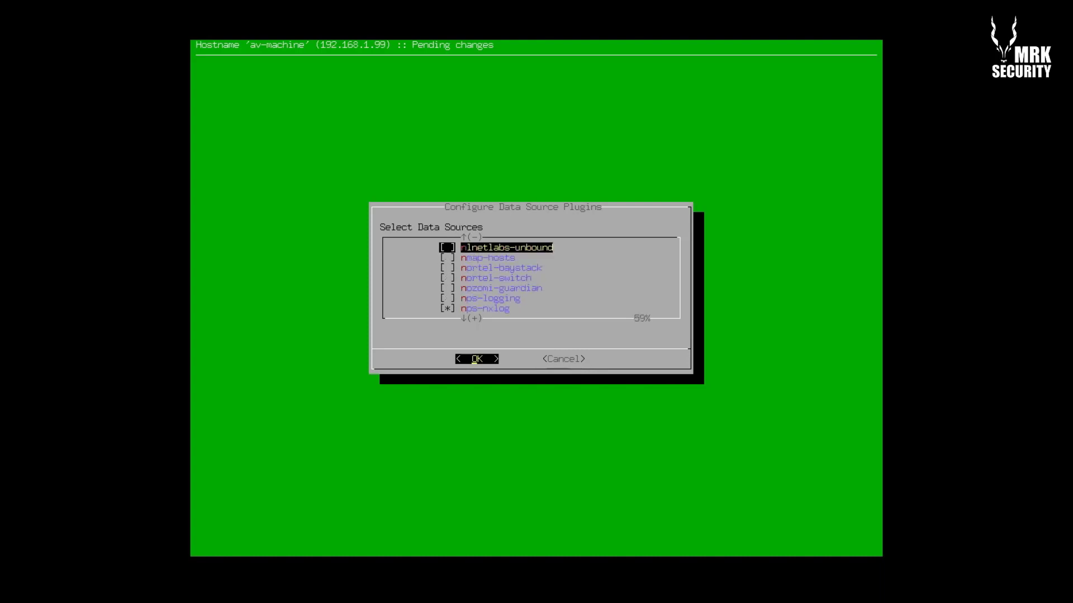
{"action": "key", "text": "Down"}
{"action": "key", "text": "space"}
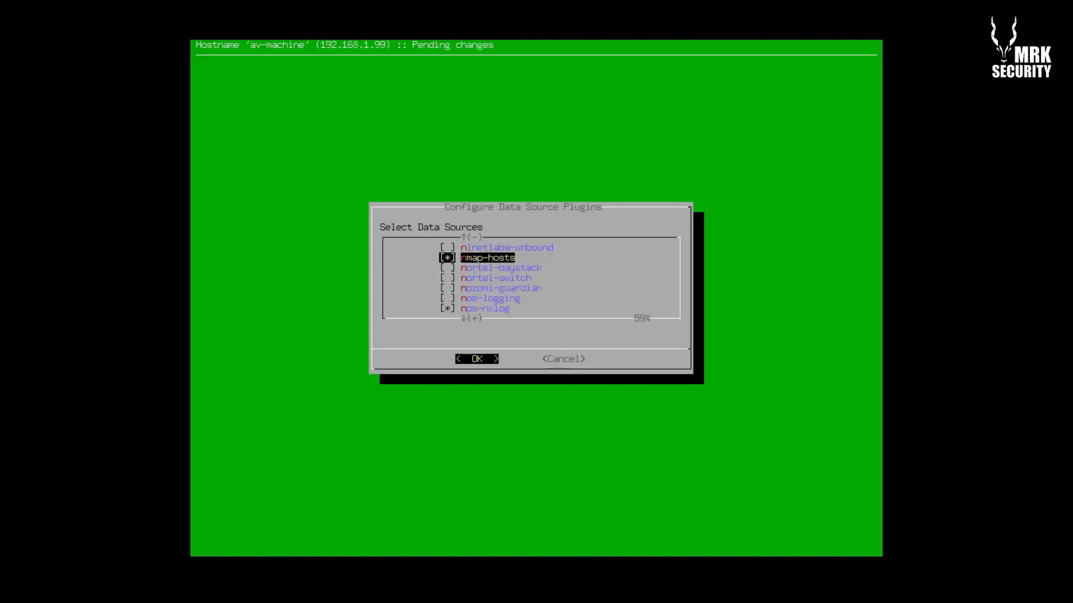
Review the plugins up toward the cisco entries and accept the data source selection
{"action": "key", "text": "Up"}
{"action": "key", "text": "Up"}
{"action": "key", "text": "Up"}
{"action": "key", "text": "Up"}
{"action": "key", "text": "Up"}
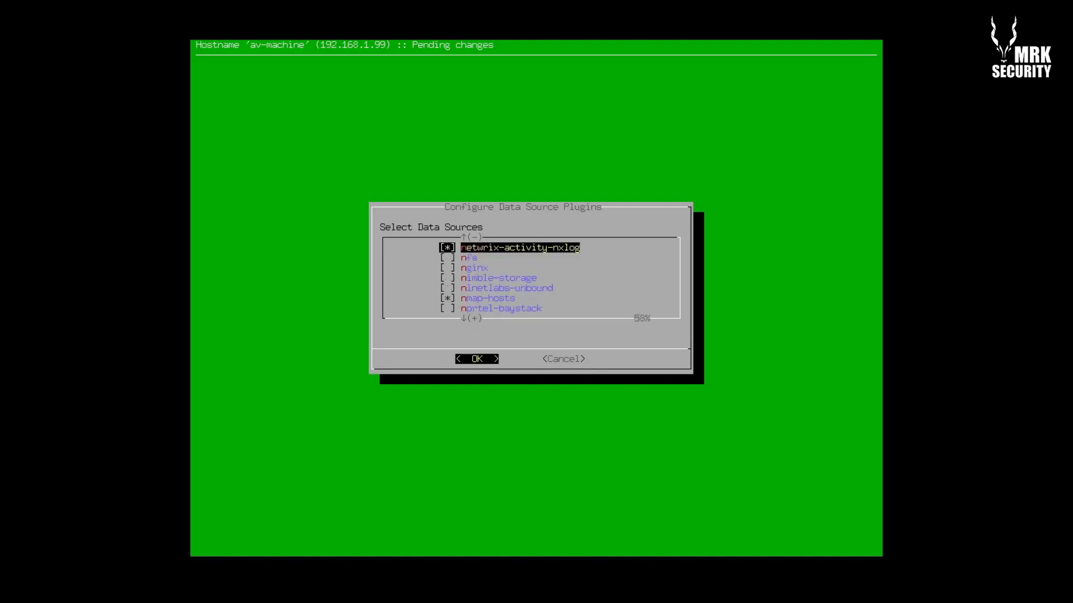
{"action": "key", "text": "Down"}
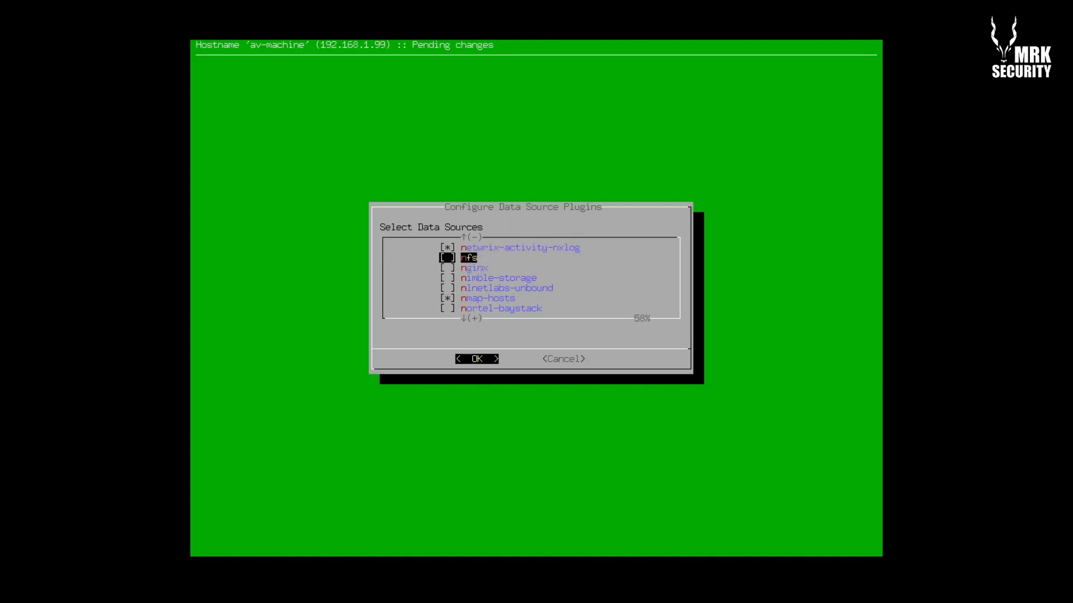
{"action": "key", "text": "Up"}
{"action": "key", "text": "Up"}
{"action": "key", "text": "Up"}
{"action": "key", "text": "Up"}
{"action": "key", "text": "Up"}
{"action": "key", "text": "Up"}
{"action": "key", "text": "Up"}
{"action": "key", "text": "Up"}
{"action": "key", "text": "Up"}
{"action": "key", "text": "Up"}
{"action": "key", "text": "Up"}
{"action": "key", "text": "Up"}
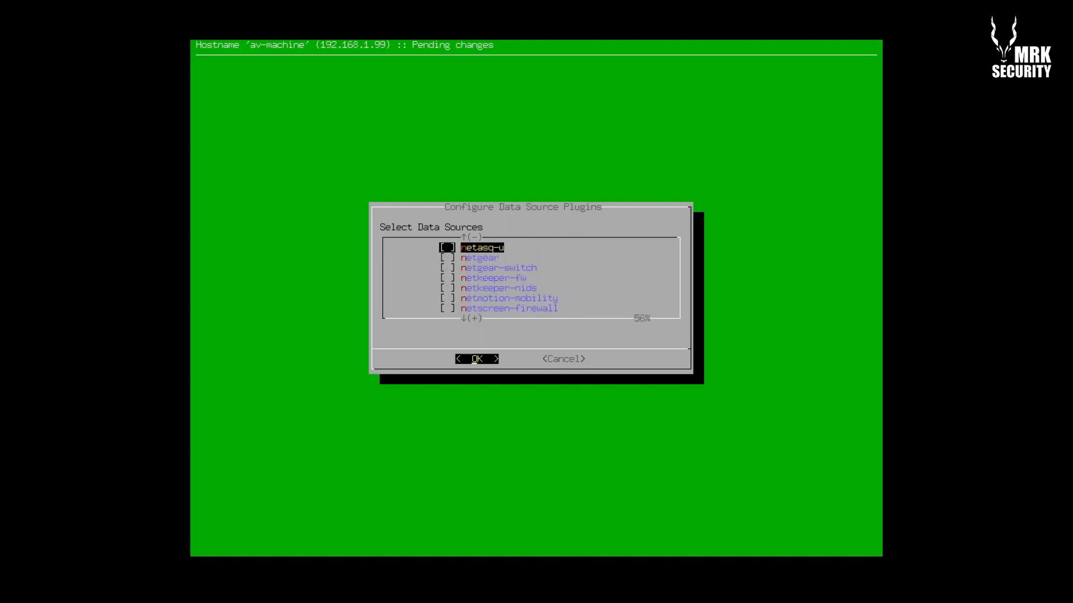
{"action": "key", "text": "Up"}
{"action": "key", "text": "Up"}
{"action": "key", "text": "Up"}
{"action": "key", "text": "Up"}
{"action": "key", "text": "Up"}
{"action": "key", "text": "Up"}
{"action": "key", "text": "Up"}
{"action": "key", "text": "Up"}
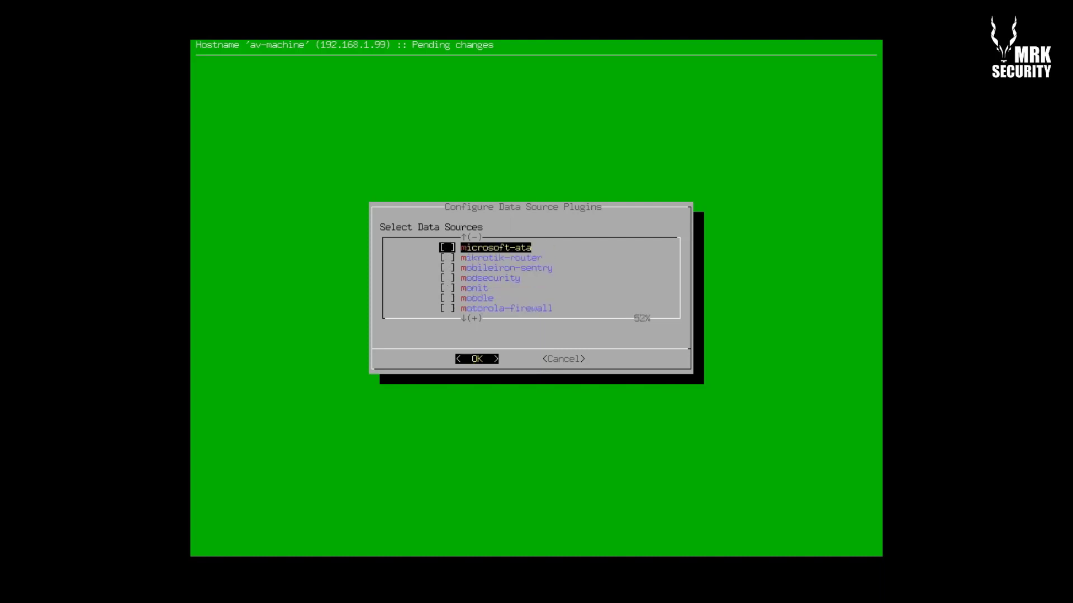
{"action": "key", "text": "Down"}
{"action": "key", "text": "Down"}
{"action": "key", "text": "Down"}
{"action": "key", "text": "Up"}
{"action": "key", "text": "Up"}
{"action": "key", "text": "Up"}
{"action": "key", "text": "Up"}
{"action": "key", "text": "Up"}
{"action": "key", "text": "Up"}
{"action": "key", "text": "Up"}
{"action": "key", "text": "Up"}
{"action": "key", "text": "Up"}
{"action": "key", "text": "Up"}
{"action": "key", "text": "Up"}
{"action": "key", "text": "Up"}
{"action": "key", "text": "Up"}
{"action": "key", "text": "Up"}
{"action": "key", "text": "Up"}
{"action": "key", "text": "Up"}
{"action": "key", "text": "Up"}
{"action": "key", "text": "Up"}
{"action": "key", "text": "Up"}
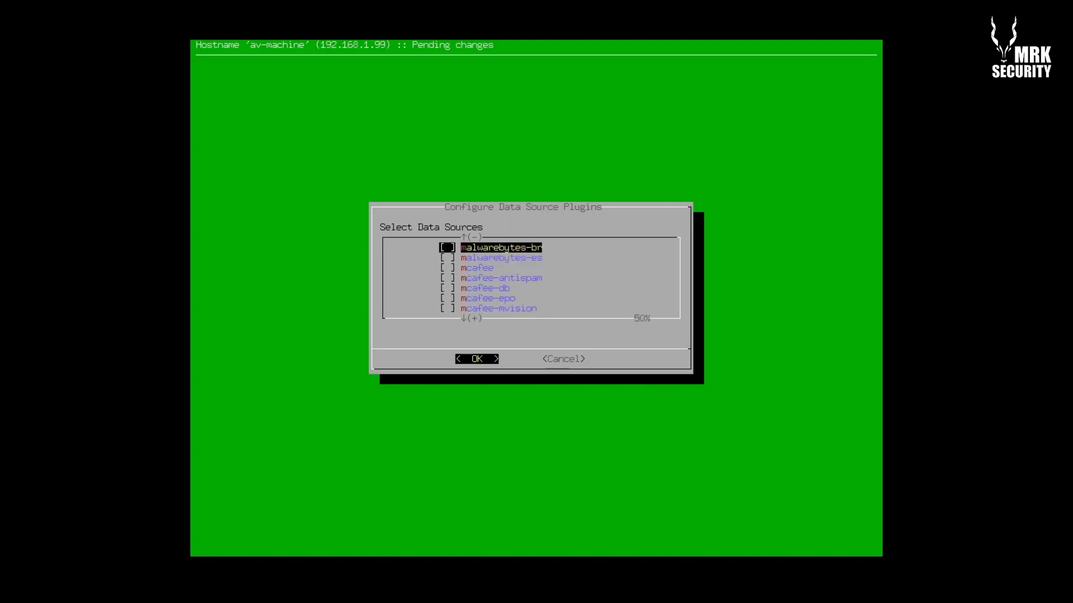
{"action": "key", "text": "Up"}
{"action": "key", "text": "Up"}
{"action": "key", "text": "Up"}
{"action": "key", "text": "Up"}
{"action": "key", "text": "Up"}
{"action": "key", "text": "Up"}
{"action": "key", "text": "Up"}
{"action": "key", "text": "Up"}
{"action": "key", "text": "Up"}
{"action": "key", "text": "Up"}
{"action": "key", "text": "Up"}
{"action": "key", "text": "Up"}
{"action": "key", "text": "Up"}
{"action": "key", "text": "Up"}
{"action": "key", "text": "Up"}
{"action": "key", "text": "Up"}
{"action": "key", "text": "Up"}
{"action": "key", "text": "Up"}
{"action": "key", "text": "Up"}
{"action": "key", "text": "Up"}
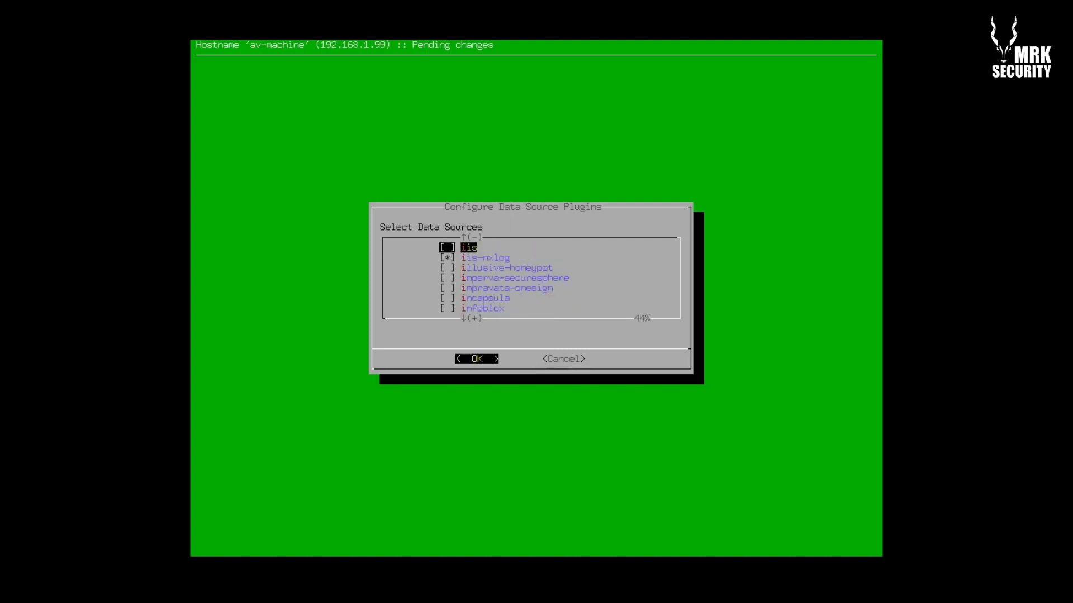
{"action": "key", "text": "Up"}
{"action": "key", "text": "Up"}
{"action": "key", "text": "Up"}
{"action": "key", "text": "Up"}
{"action": "key", "text": "Up"}
{"action": "key", "text": "Up"}
{"action": "key", "text": "Up"}
{"action": "key", "text": "Up"}
{"action": "key", "text": "Up"}
{"action": "key", "text": "Up"}
{"action": "key", "text": "Up"}
{"action": "key", "text": "Up"}
{"action": "key", "text": "Up"}
{"action": "key", "text": "Up"}
{"action": "key", "text": "Up"}
{"action": "key", "text": "Up"}
{"action": "key", "text": "Up"}
{"action": "key", "text": "Up"}
{"action": "key", "text": "Up"}
{"action": "key", "text": "Up"}
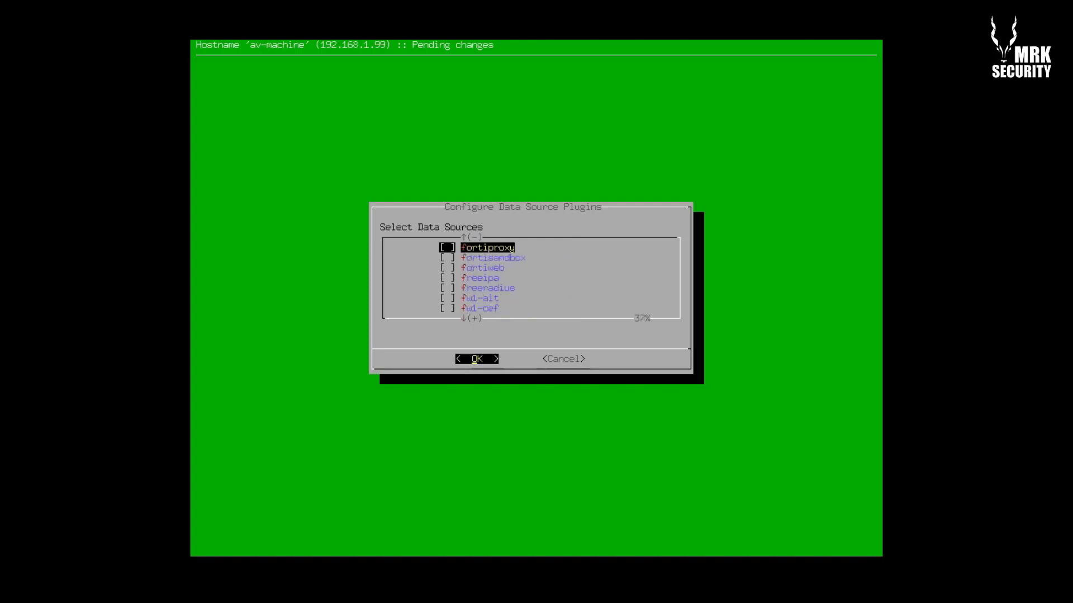
{"action": "key", "text": "Up"}
{"action": "key", "text": "Up"}
{"action": "key", "text": "Up"}
{"action": "key", "text": "Up"}
{"action": "key", "text": "Up"}
{"action": "key", "text": "Up"}
{"action": "key", "text": "Up"}
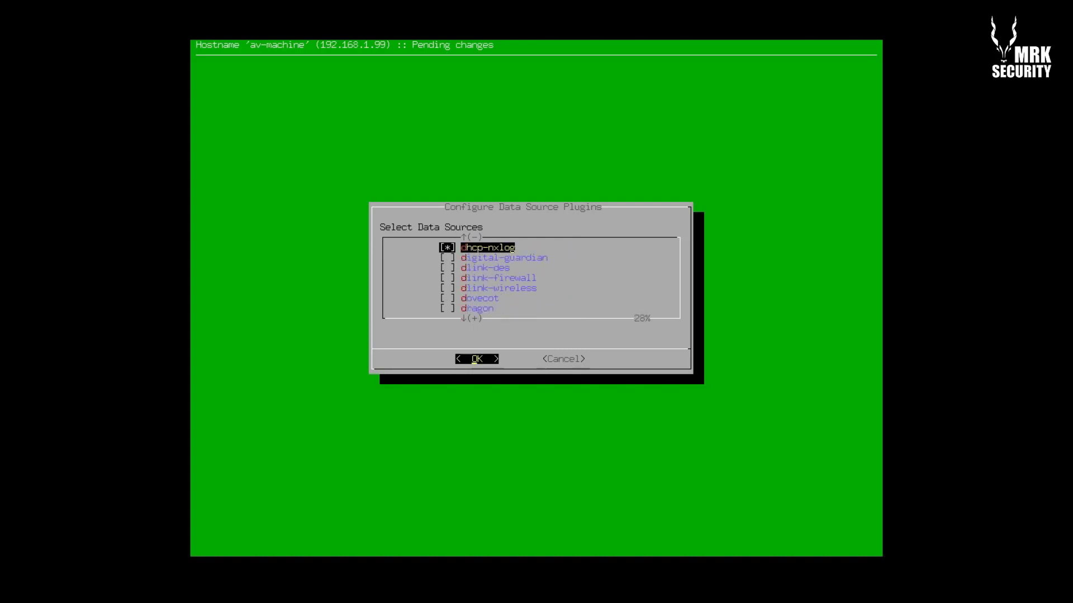
{"action": "key", "text": "Up"}
{"action": "key", "text": "Up"}
{"action": "key", "text": "Up"}
{"action": "key", "text": "Up"}
{"action": "key", "text": "Up"}
{"action": "key", "text": "Up"}
{"action": "key", "text": "Up"}
{"action": "key", "text": "Up"}
{"action": "key", "text": "Up"}
{"action": "key", "text": "Up"}
{"action": "key", "text": "Up"}
{"action": "key", "text": "Up"}
{"action": "key", "text": "Up"}
{"action": "key", "text": "Up"}
{"action": "key", "text": "Up"}
{"action": "key", "text": "Up"}
{"action": "key", "text": "Up"}
{"action": "key", "text": "Up"}
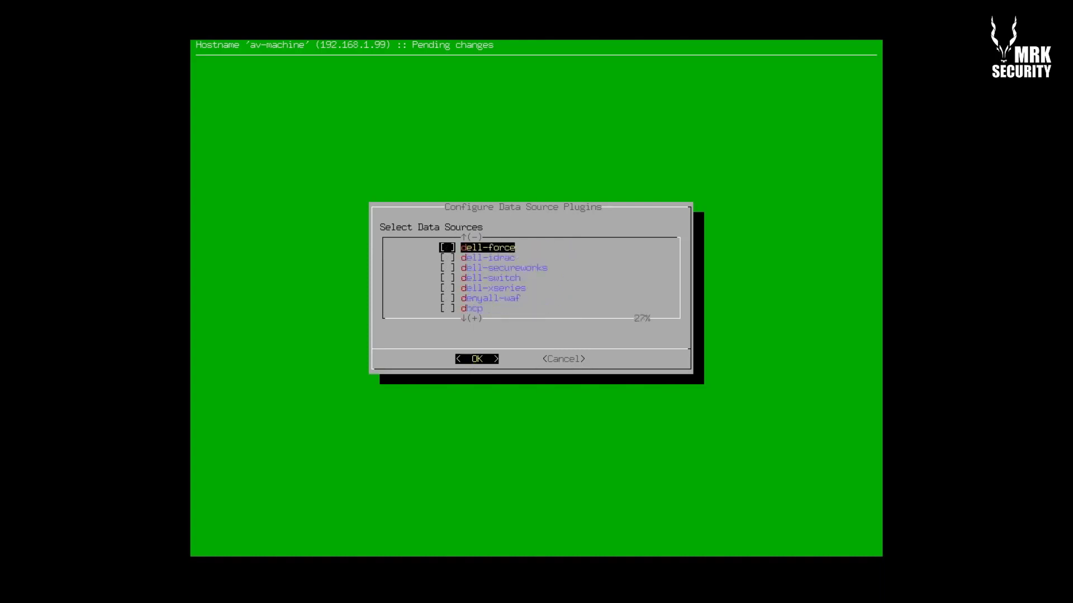
{"action": "key", "text": "Up"}
{"action": "key", "text": "Up"}
{"action": "key", "text": "Up"}
{"action": "key", "text": "Up"}
{"action": "key", "text": "Up"}
{"action": "key", "text": "Up"}
{"action": "key", "text": "Up"}
{"action": "key", "text": "Up"}
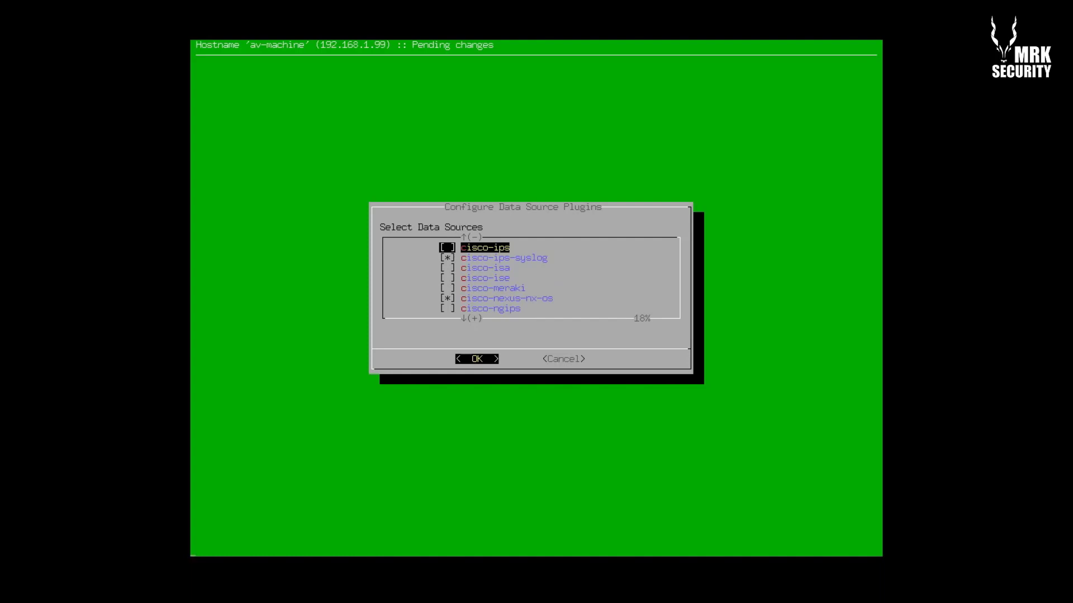
{"action": "key", "text": "Return"}
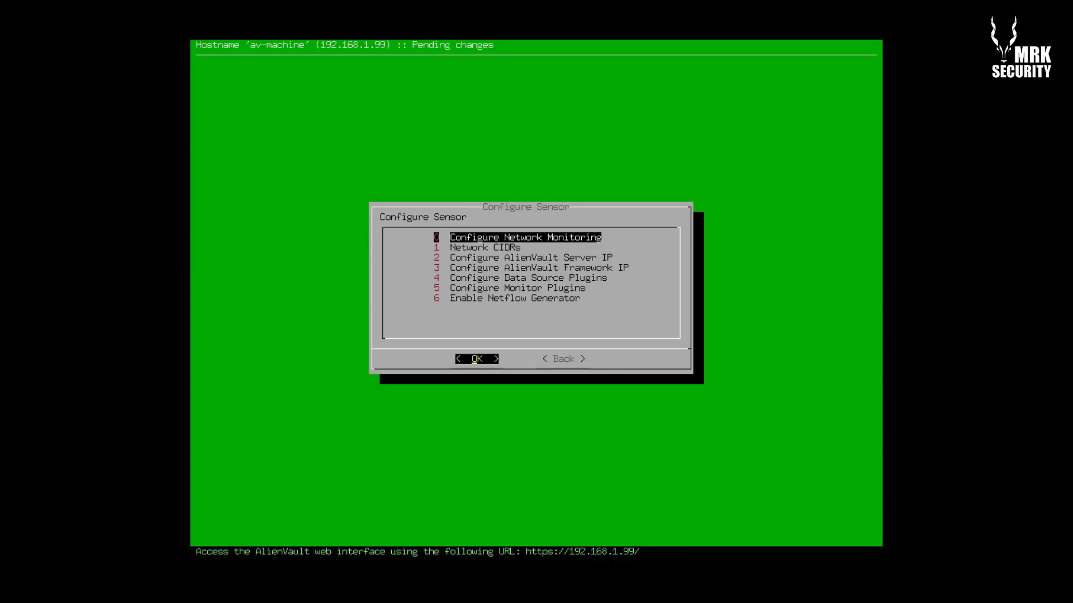
Leave the sensor configuration menu and return to the main AlienVault Setup menu
{"action": "key", "text": "Down"}
{"action": "key", "text": "Down"}
{"action": "key", "text": "Down"}
{"action": "key", "text": "Down"}
{"action": "key", "text": "Down"}
{"action": "key", "text": "Down"}
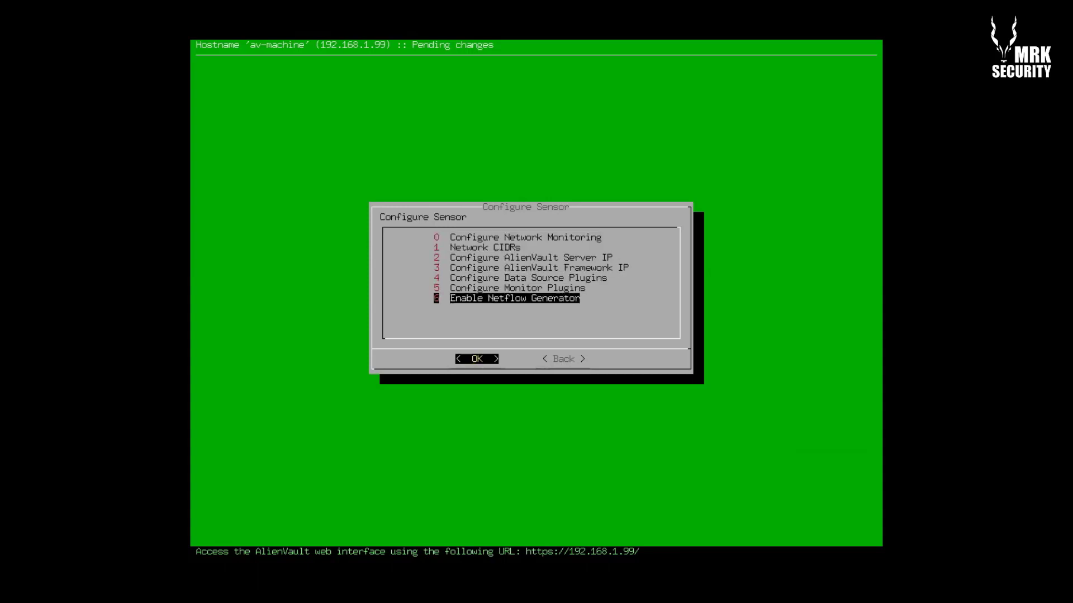
{"action": "key", "text": "Up"}
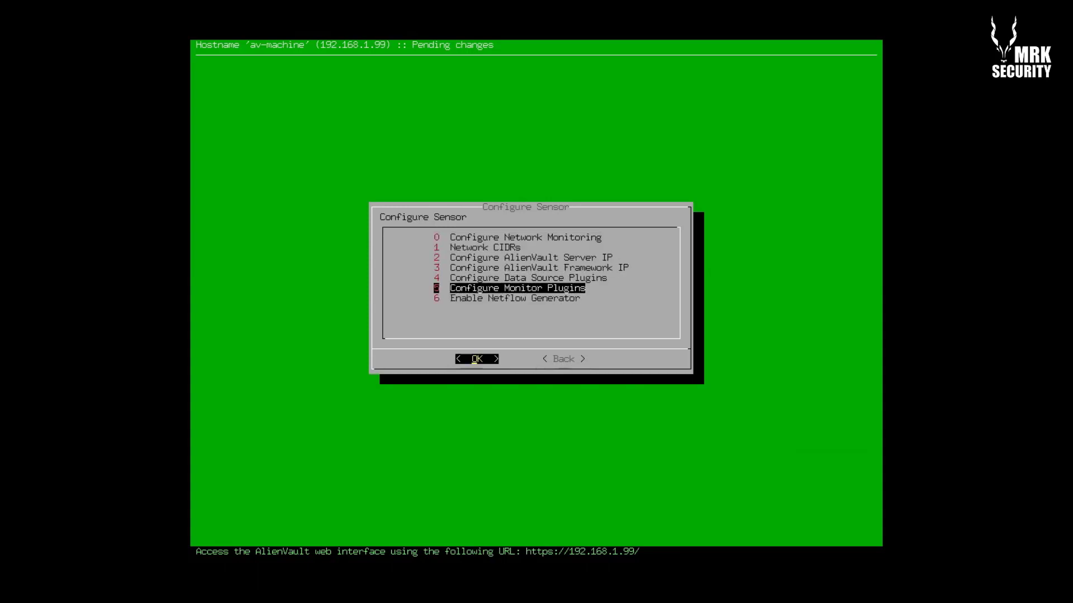
{"action": "key", "text": "Down"}
{"action": "key", "text": "Tab"}
{"action": "key", "text": "Return"}
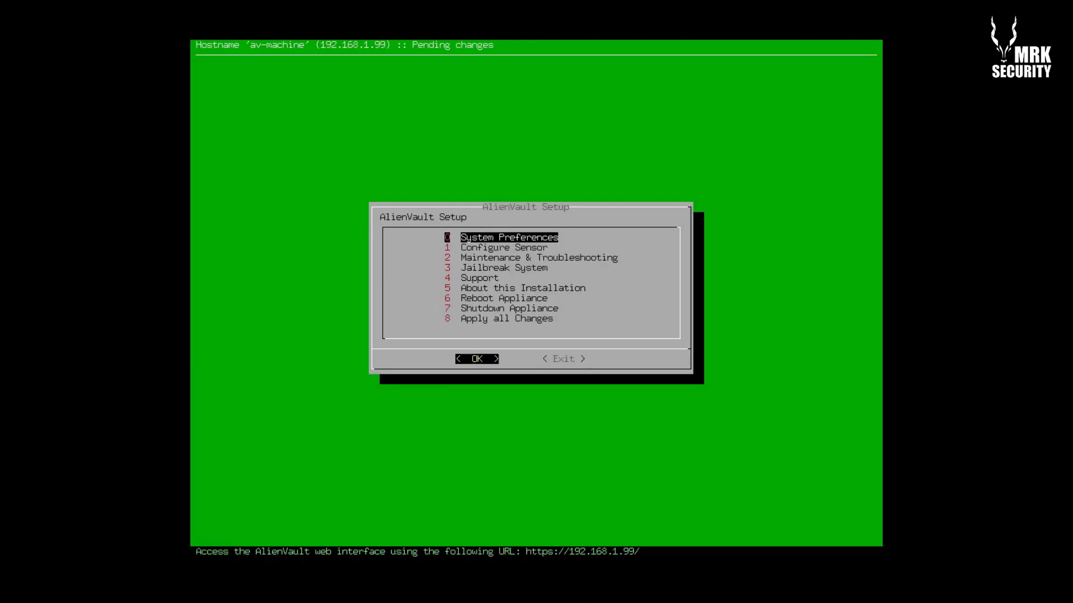
Go down to '8 Apply all Changes' and open the list of pending changes
{"action": "key", "text": "Down"}
{"action": "key", "text": "Up"}
{"action": "key", "text": "Down"}
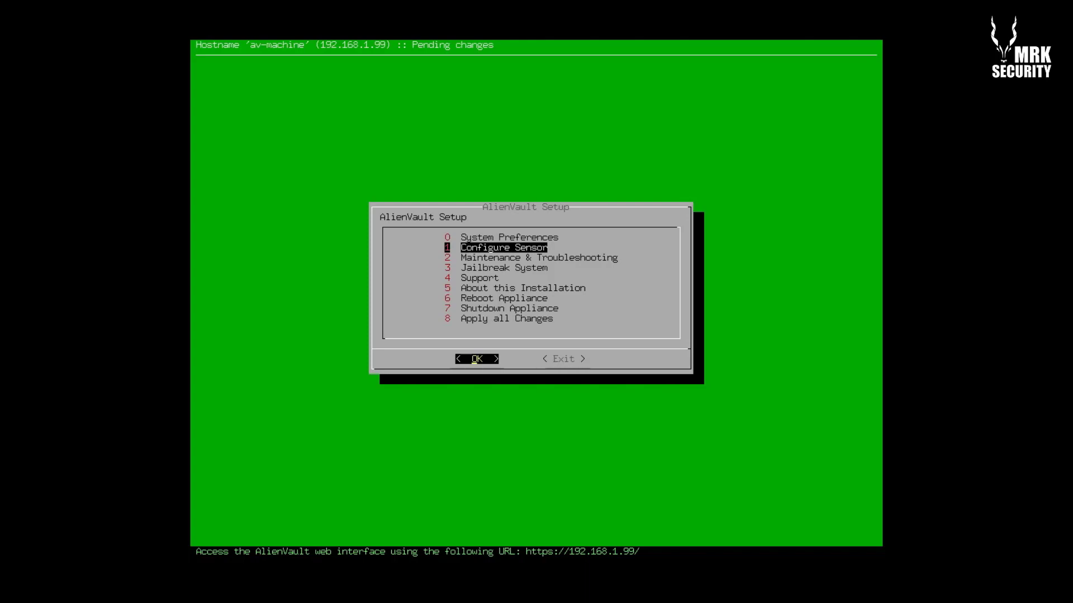
{"action": "key", "text": "Down"}
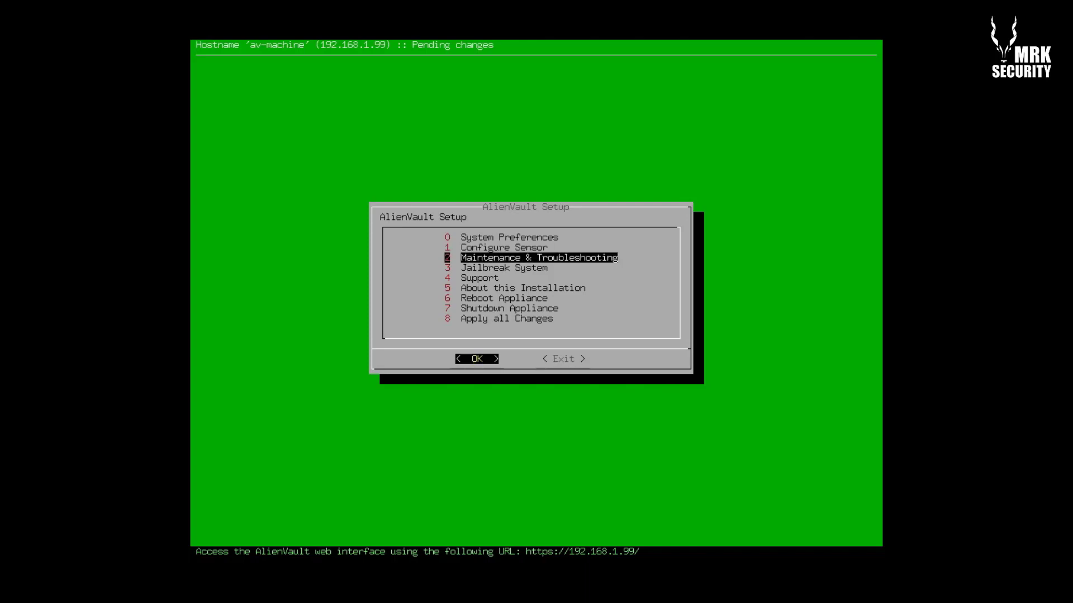
{"action": "key", "text": "Down"}
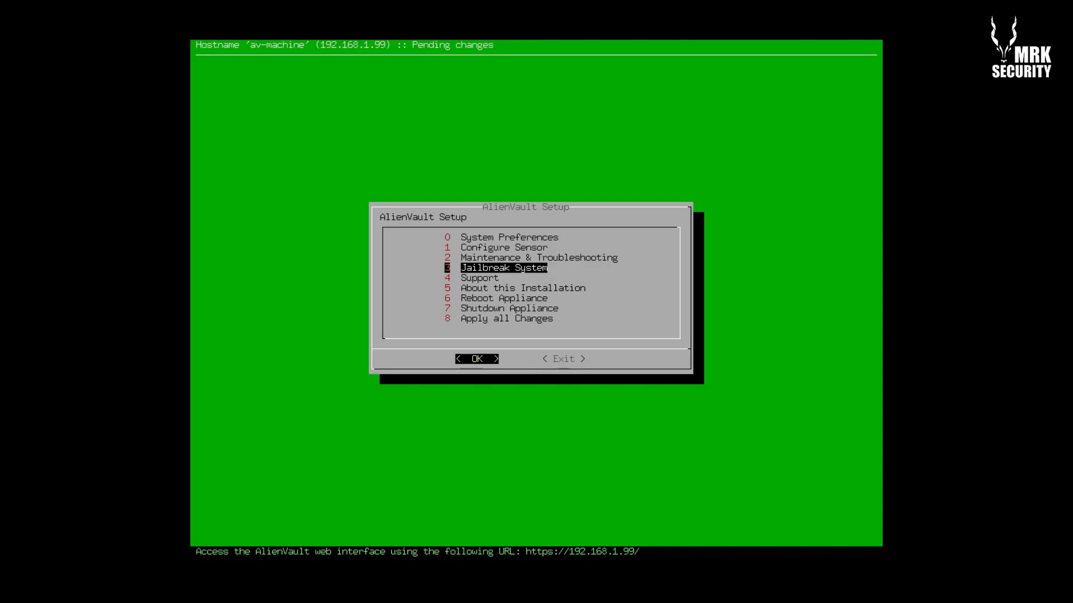
{"action": "key", "text": "Down"}
{"action": "key", "text": "Down"}
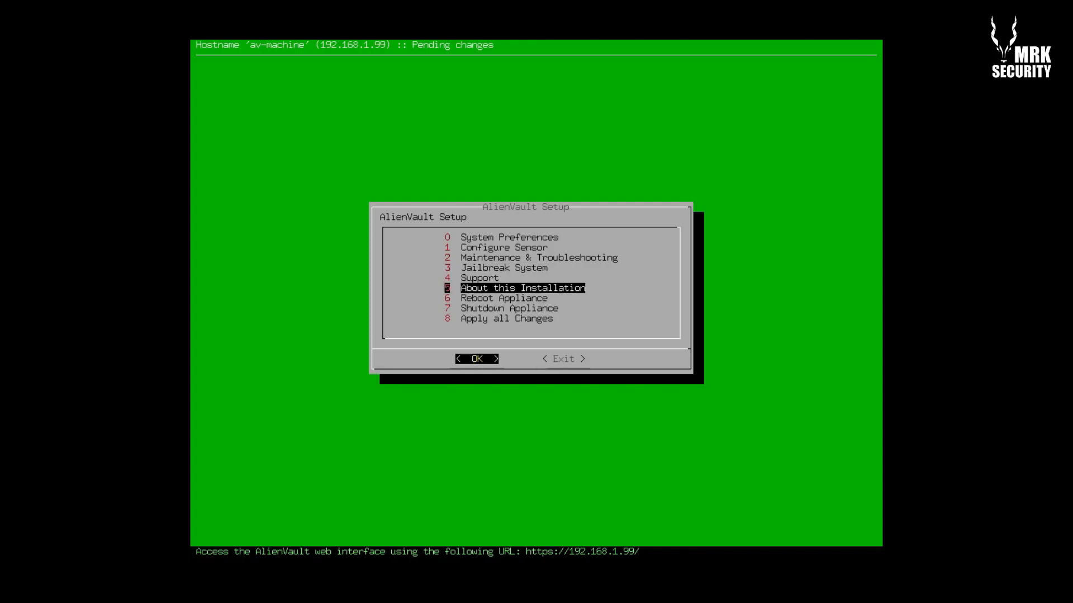
{"action": "key", "text": "Down"}
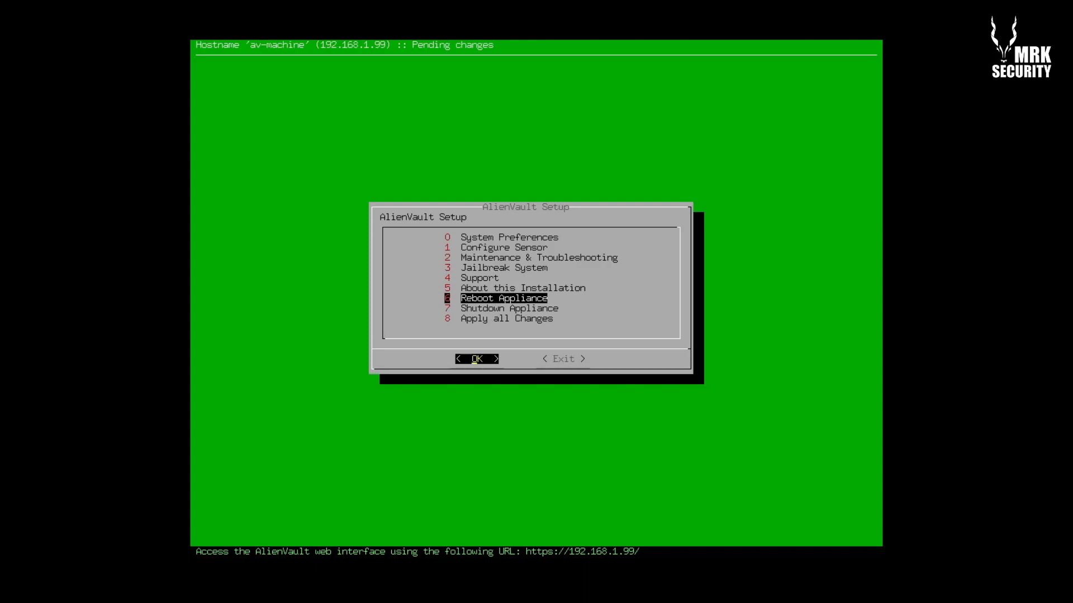
{"action": "key", "text": "Down"}
{"action": "key", "text": "Down"}
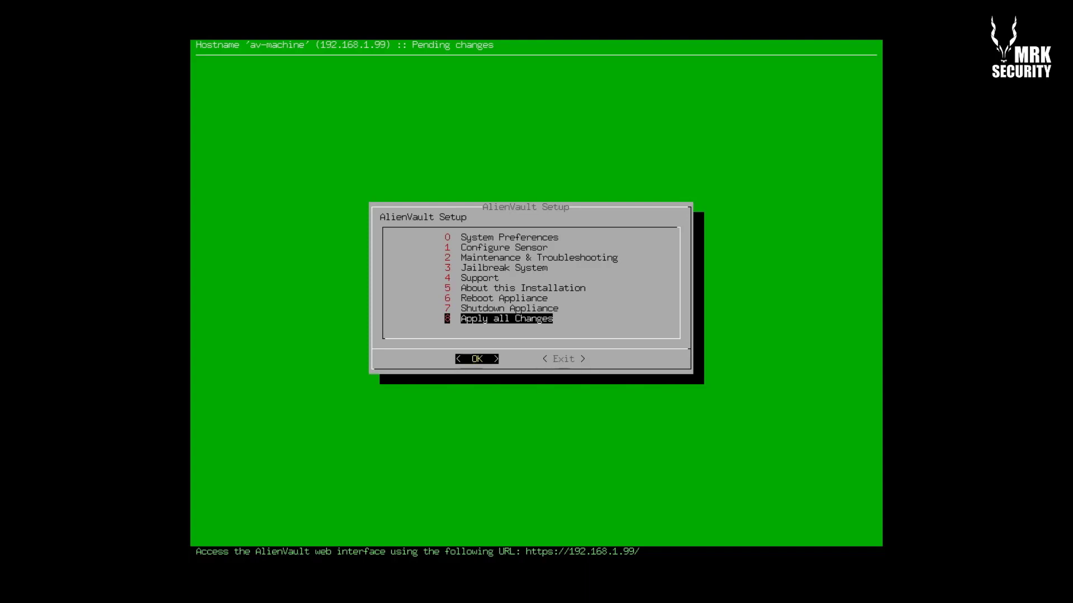
{"action": "key", "text": "Return"}
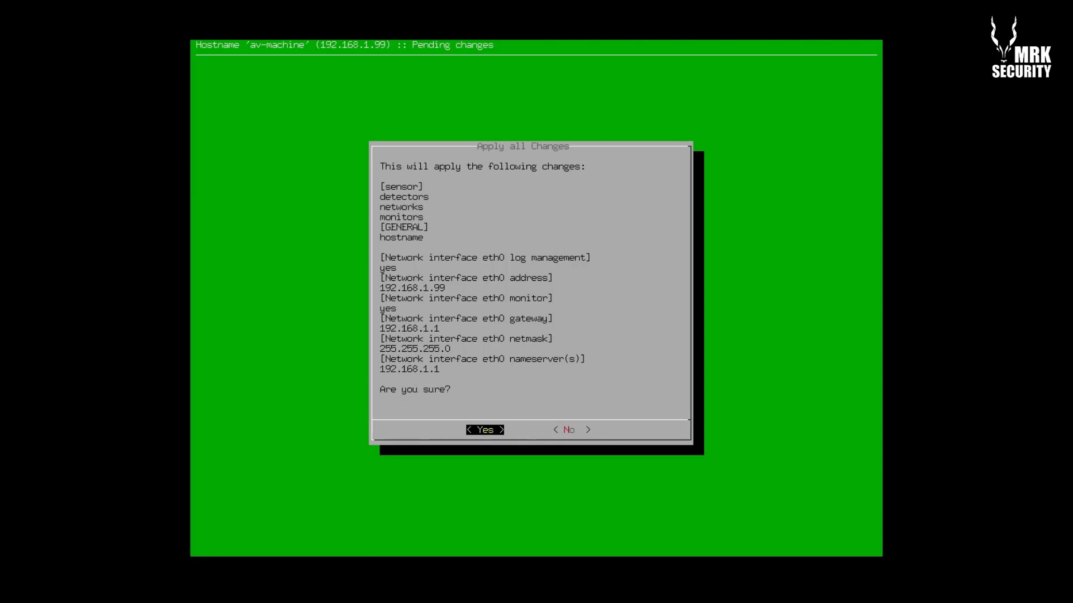
Choose Yes to apply the pending sensor, hostname and eth0 network changes
{"action": "key", "text": "Return"}
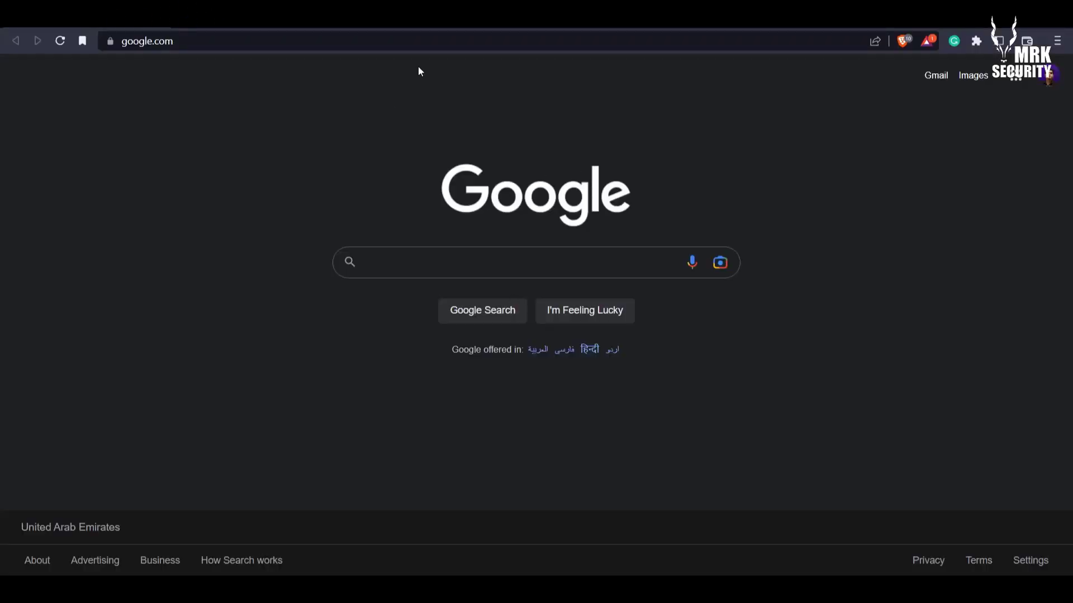
{"action": "left_click", "coordinate": [446, 44]}
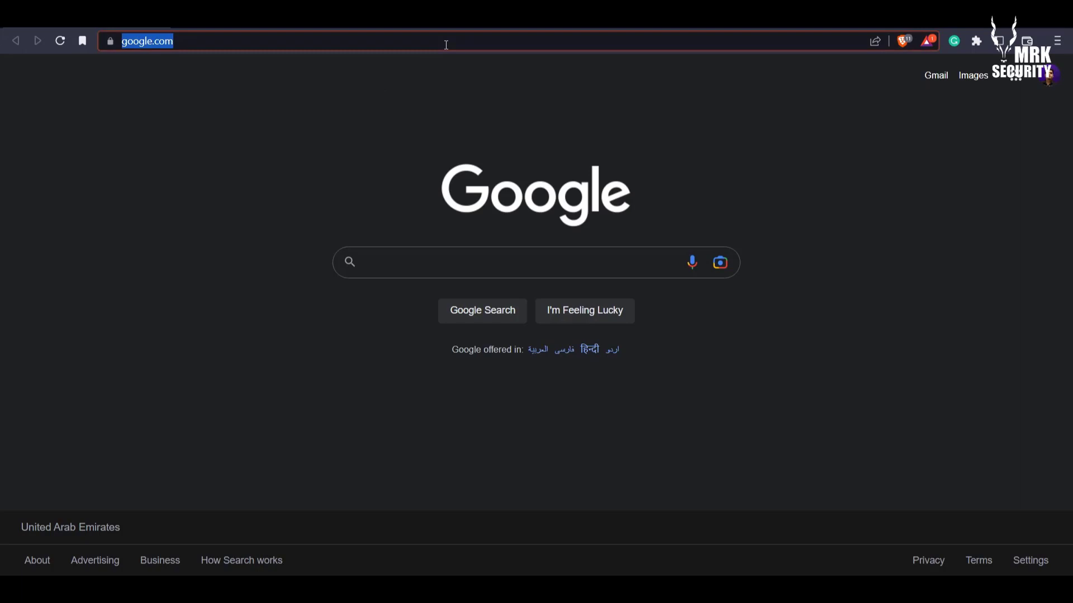
{"action": "type", "text": "ht"}
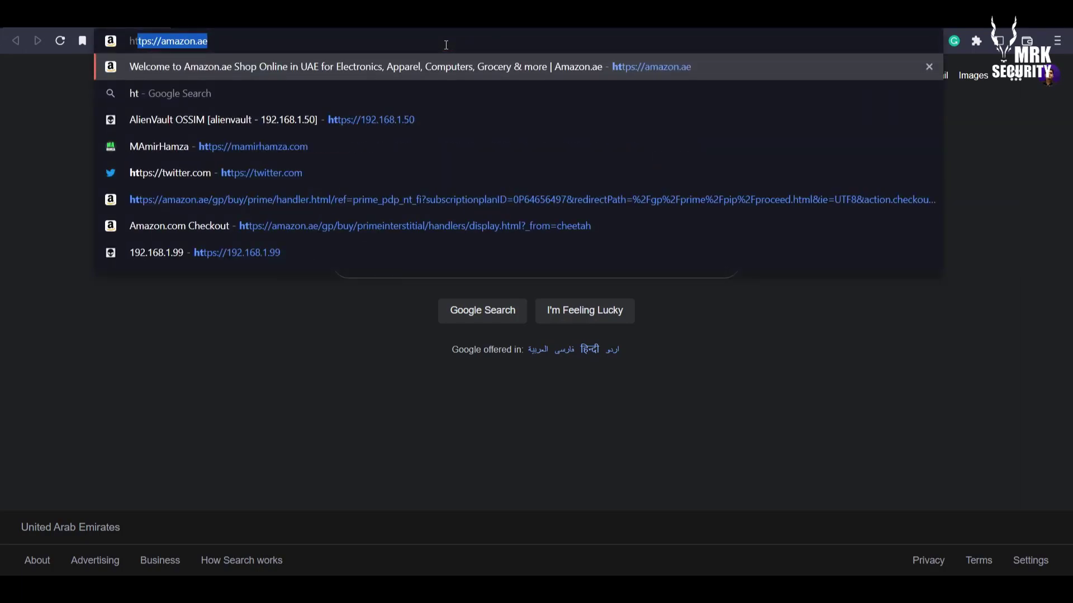
{"action": "type", "text": "tp"}
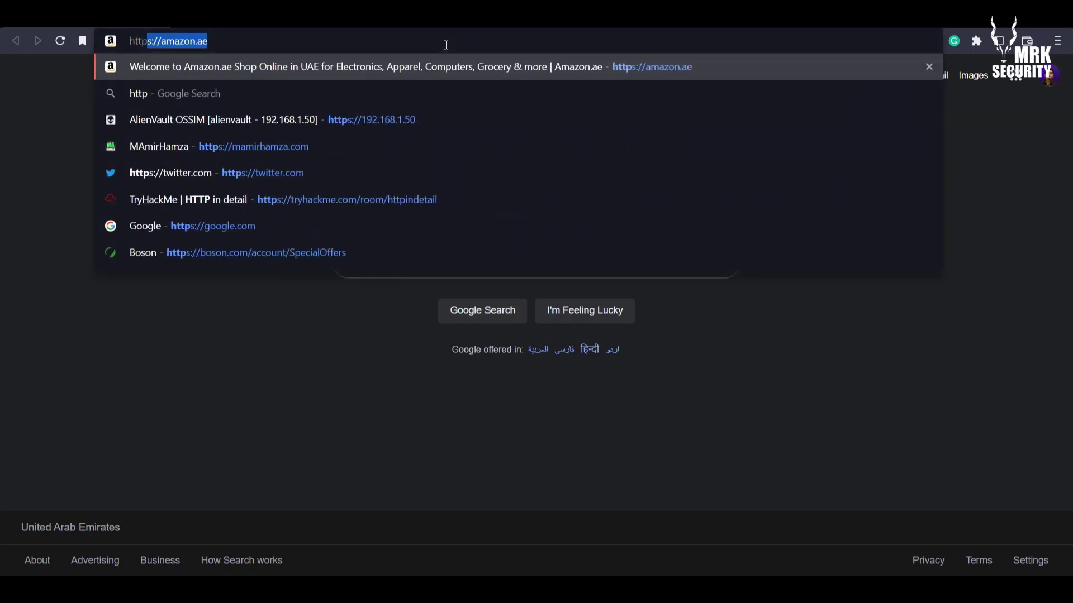
{"action": "type", "text": "s://"}
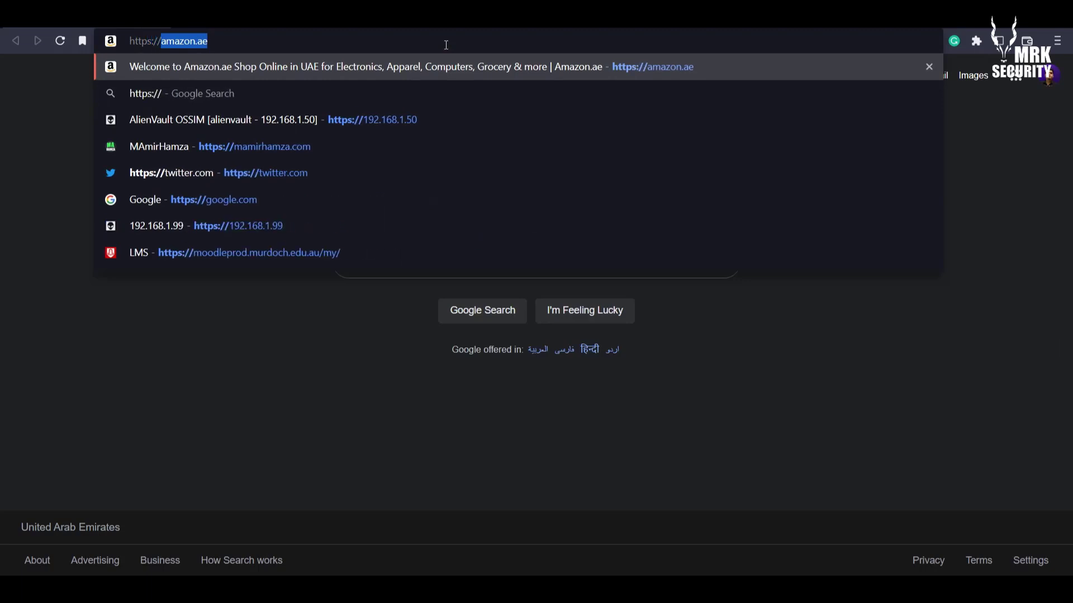
{"action": "type", "text": "192.1"}
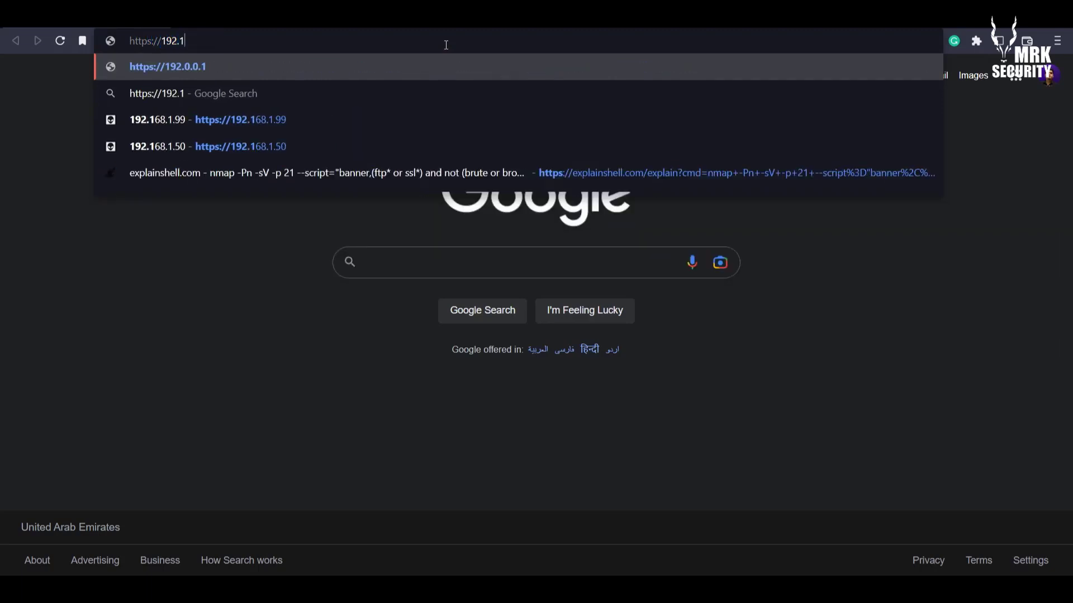
{"action": "type", "text": "69"}
{"action": "key", "text": "BackSpace"}
{"action": "type", "text": "8"}
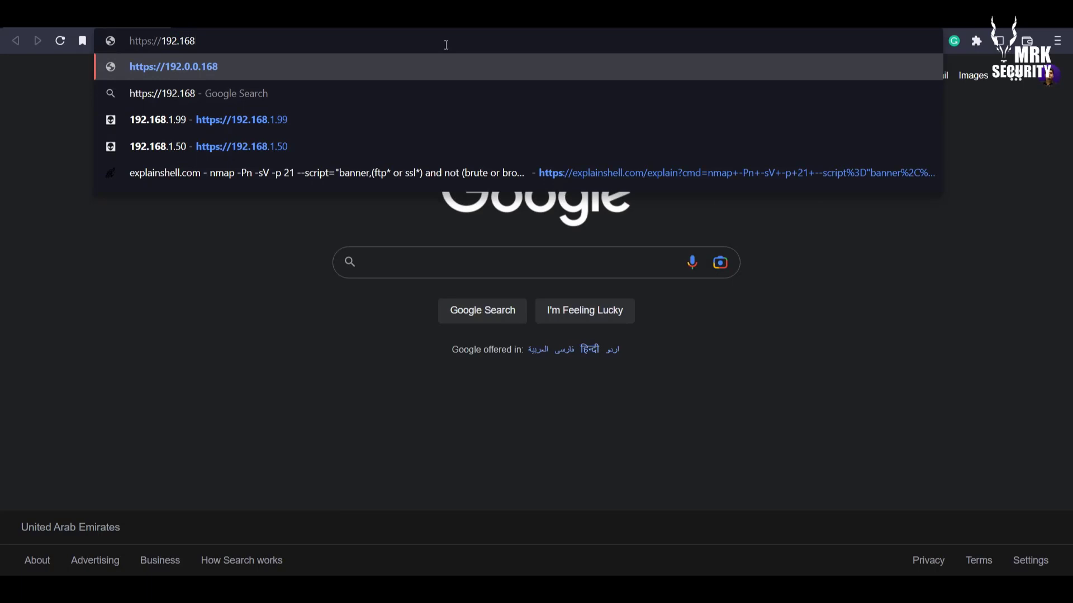
{"action": "type", "text": ".1.99"}
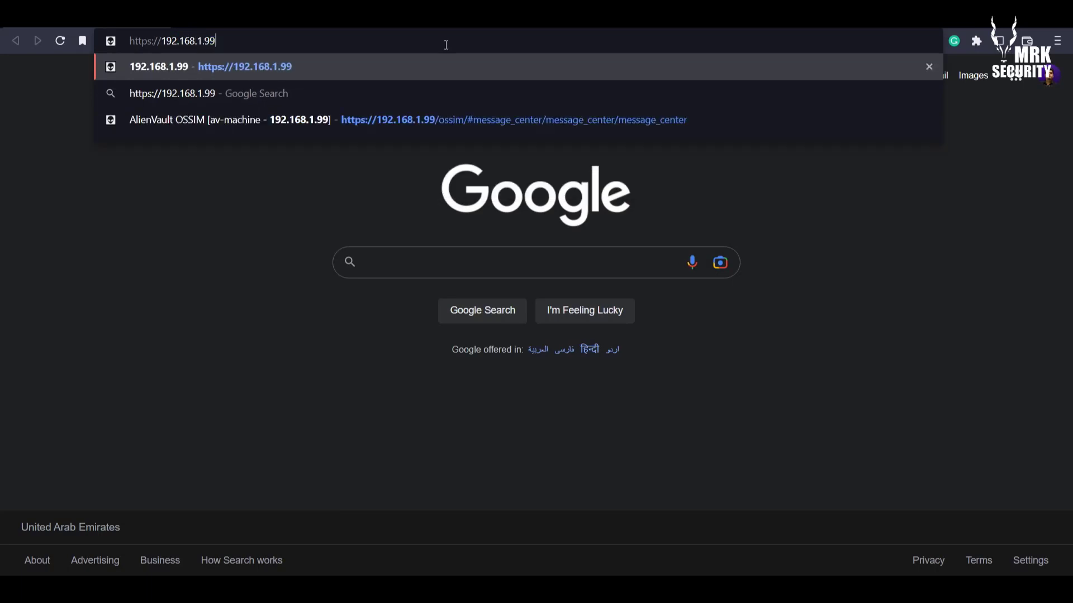
{"action": "left_click", "coordinate": [240, 244]}
Load the address and proceed past the untrusted certificate warning to 192.168.1.99
{"action": "key", "text": "alt+Tab"}
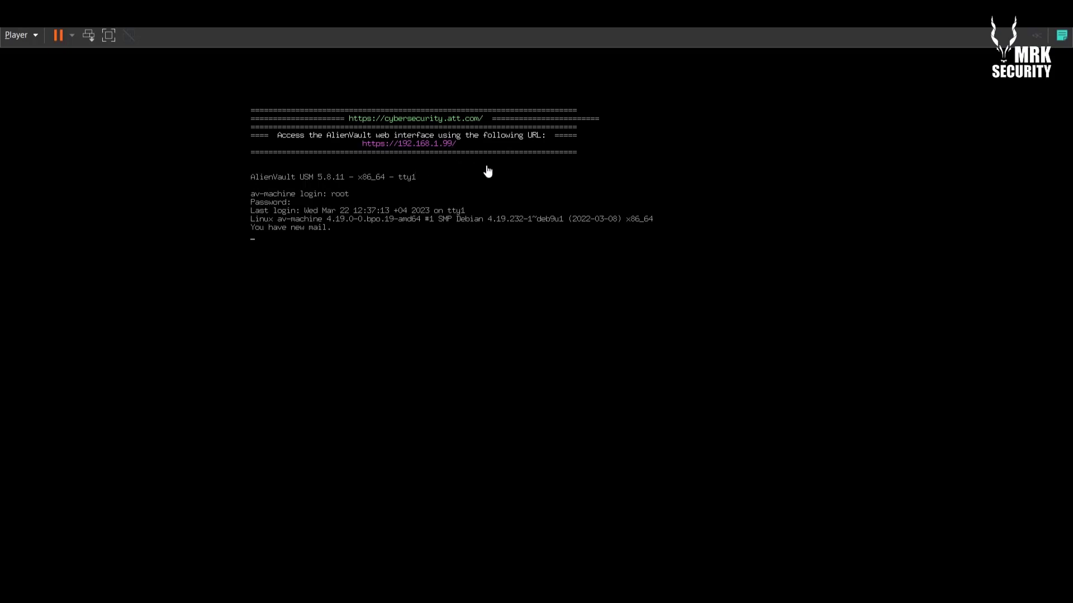
{"action": "key", "text": "alt+Tab"}
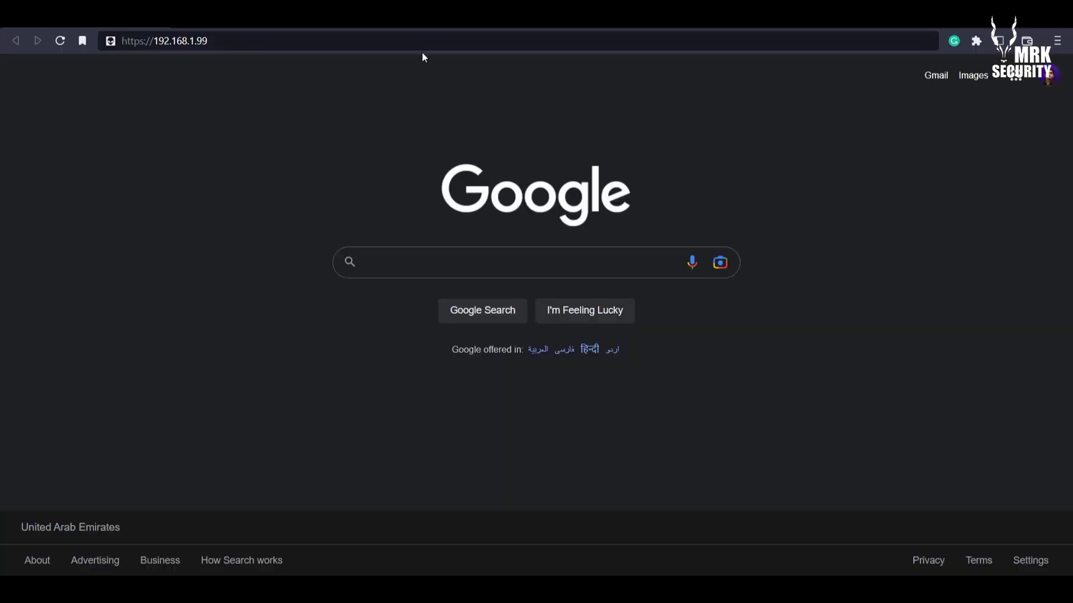
{"action": "left_click", "coordinate": [433, 40]}
{"action": "key", "text": "Return"}
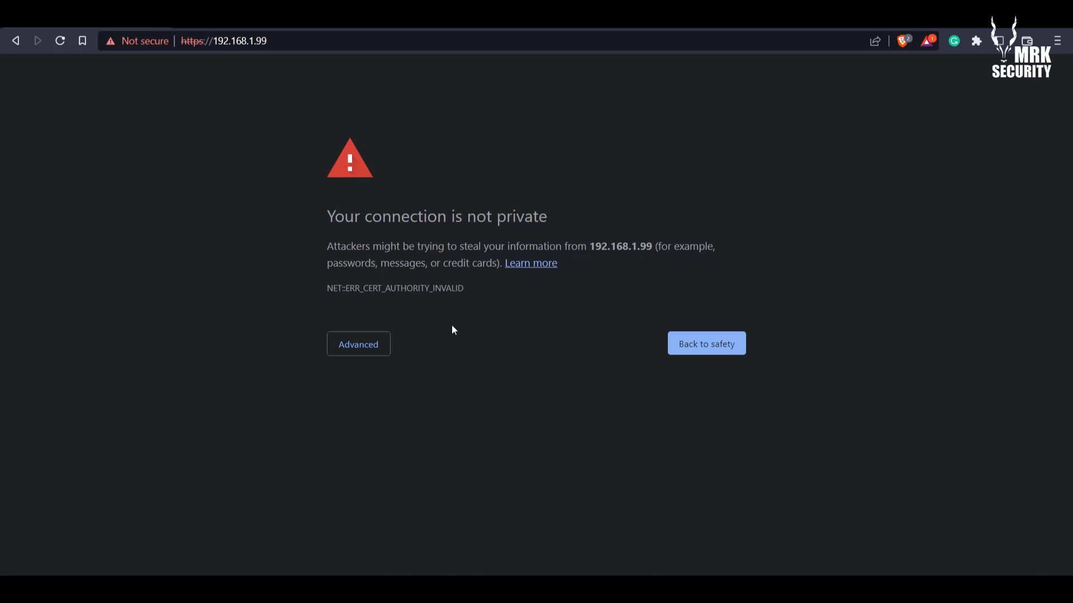
{"action": "left_click", "coordinate": [372, 349]}
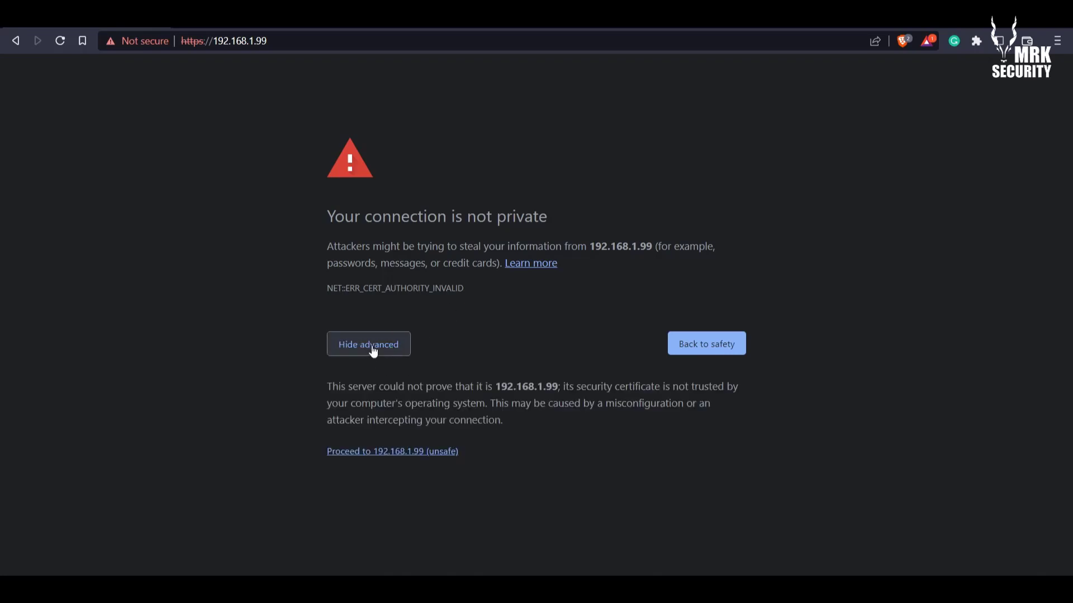
{"action": "left_click", "coordinate": [415, 455]}
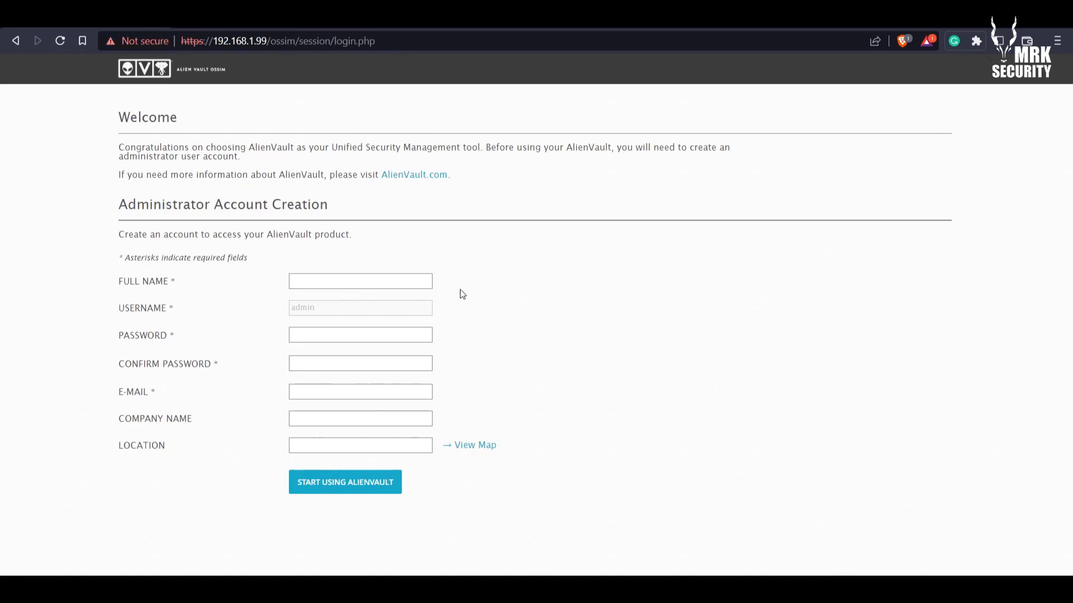
Fill the administrator's full name and e-mail from saved browser entries
{"action": "left_click", "coordinate": [376, 288]}
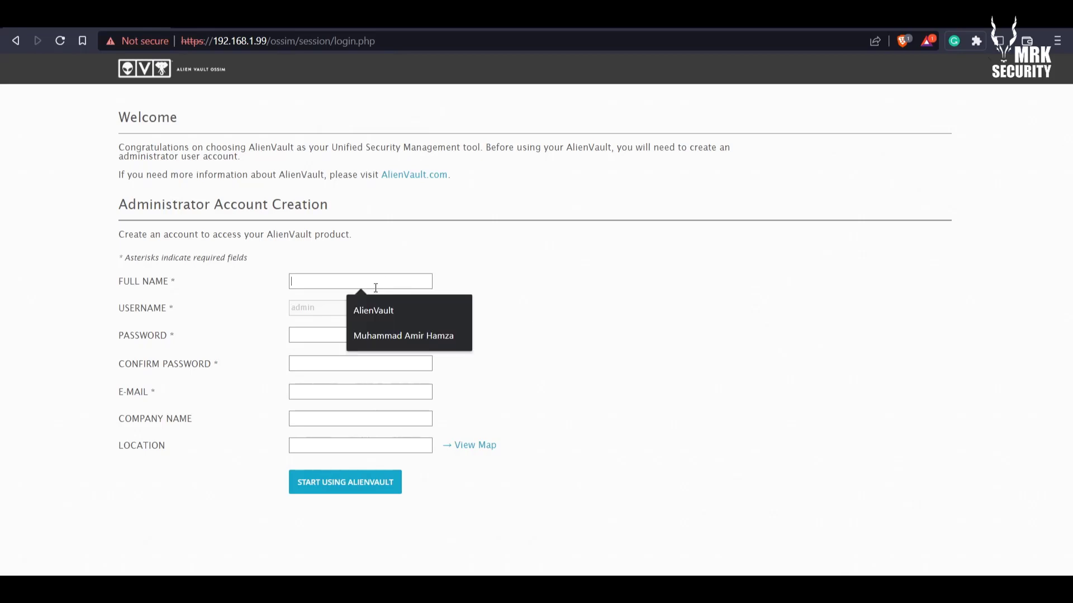
{"action": "left_click", "coordinate": [394, 335]}
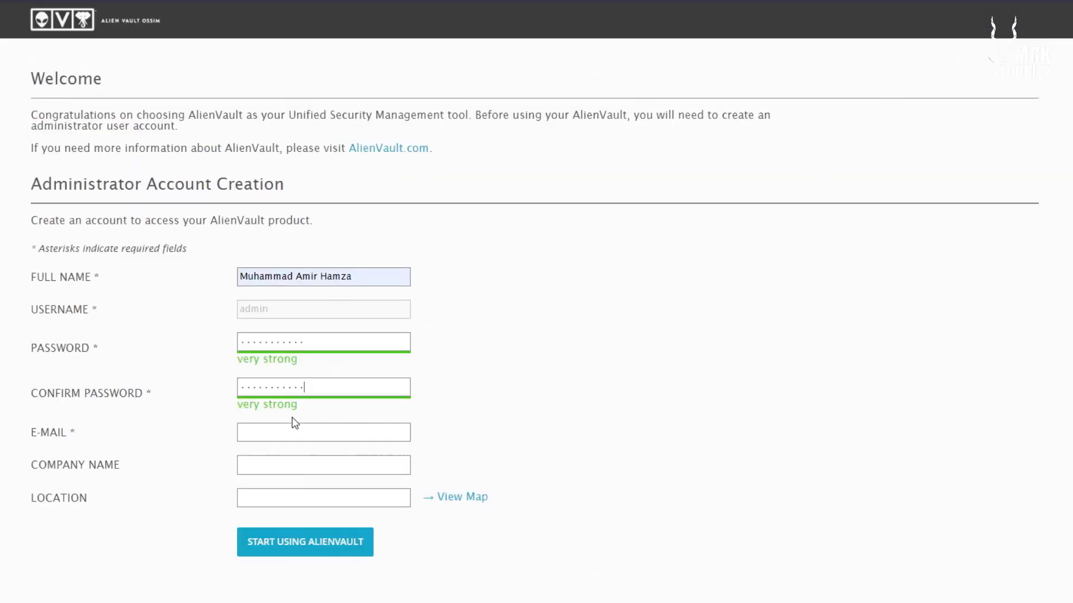
{"action": "left_click", "coordinate": [333, 391]}
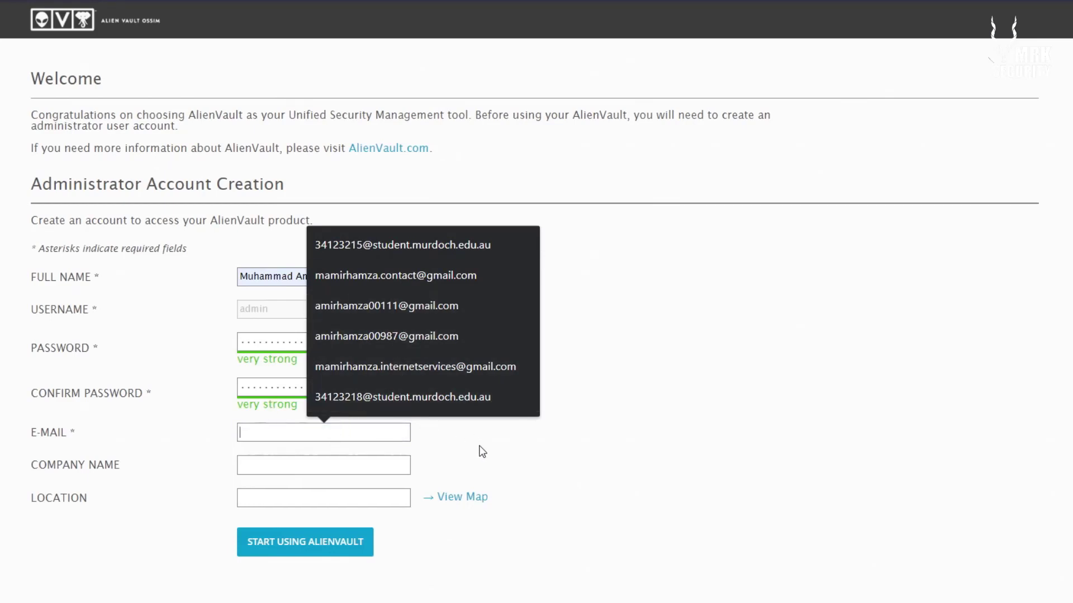
{"action": "left_click", "coordinate": [440, 271]}
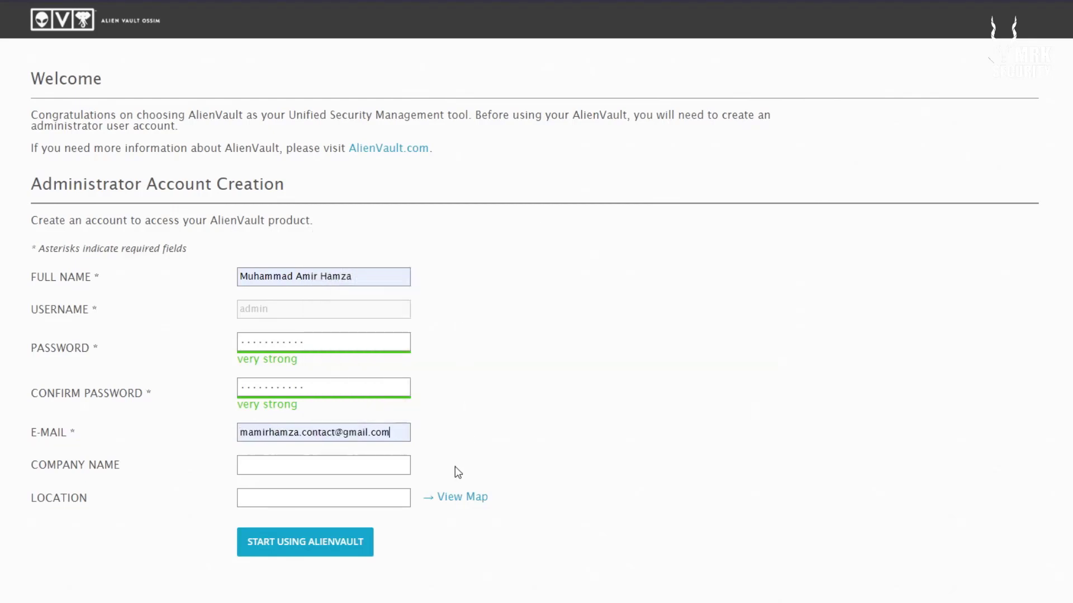
Enter company name 'MRK Security' and a location, then submit to create the admin account
{"action": "left_click", "coordinate": [372, 467]}
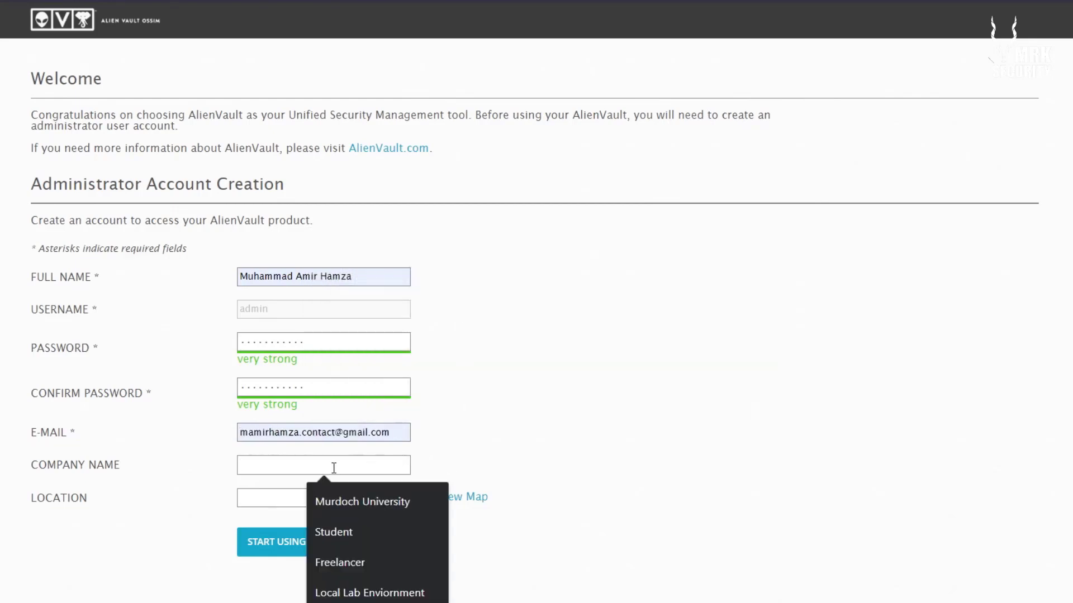
{"action": "type", "text": "MRK Secu"}
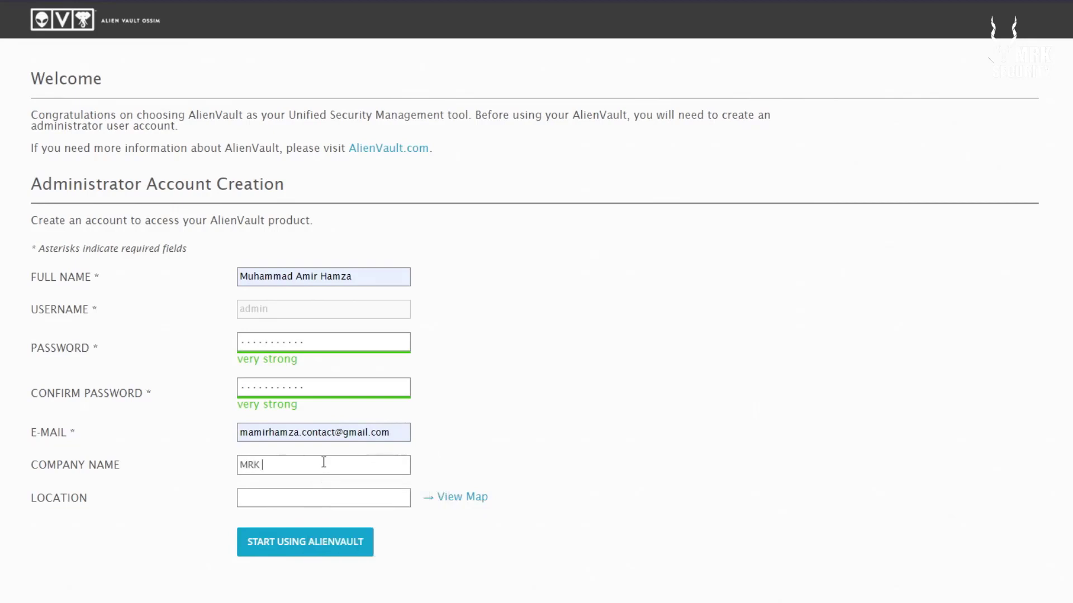
{"action": "type", "text": "rity"}
{"action": "left_click", "coordinate": [319, 495]}
{"action": "type", "text": "Muha"}
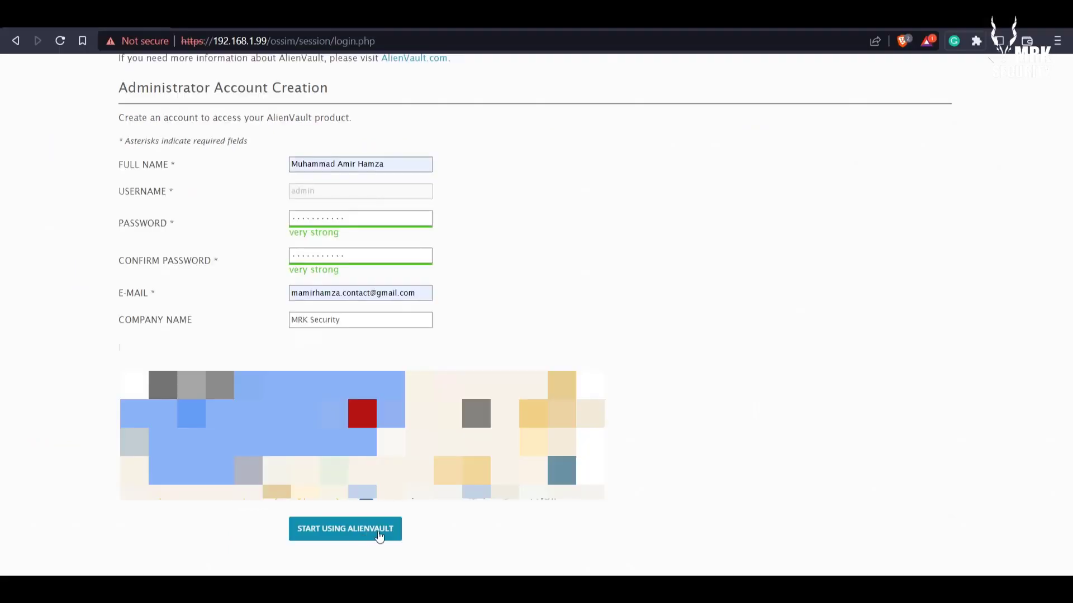
{"action": "left_click", "coordinate": [313, 549]}
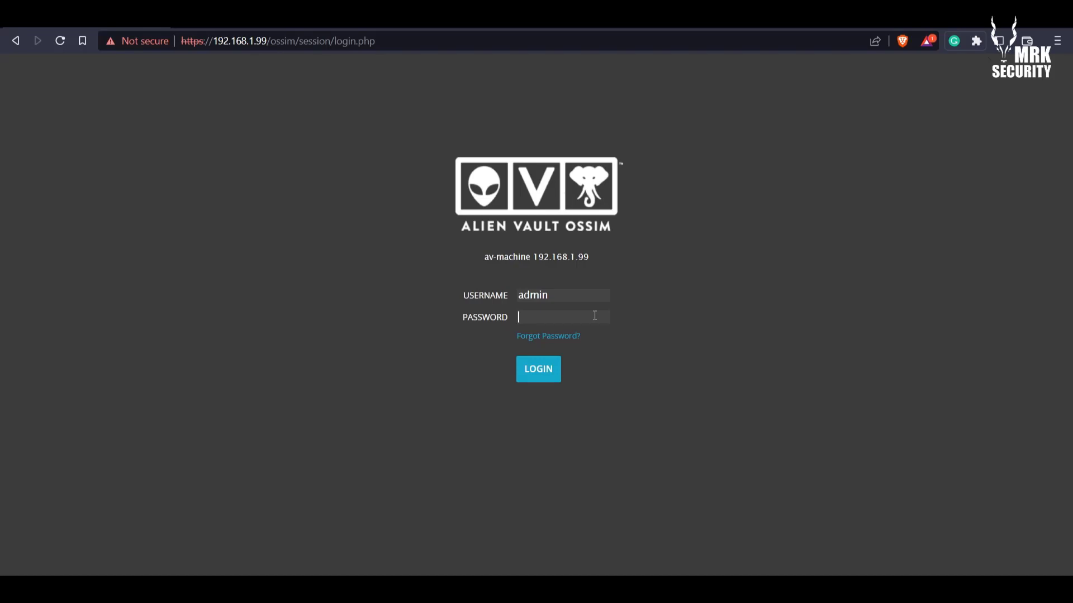
Log in as admin using the administrator password
{"action": "left_click", "coordinate": [575, 314]}
{"action": "type", "text": "•••••••••••"}
{"action": "left_click", "coordinate": [541, 367]}
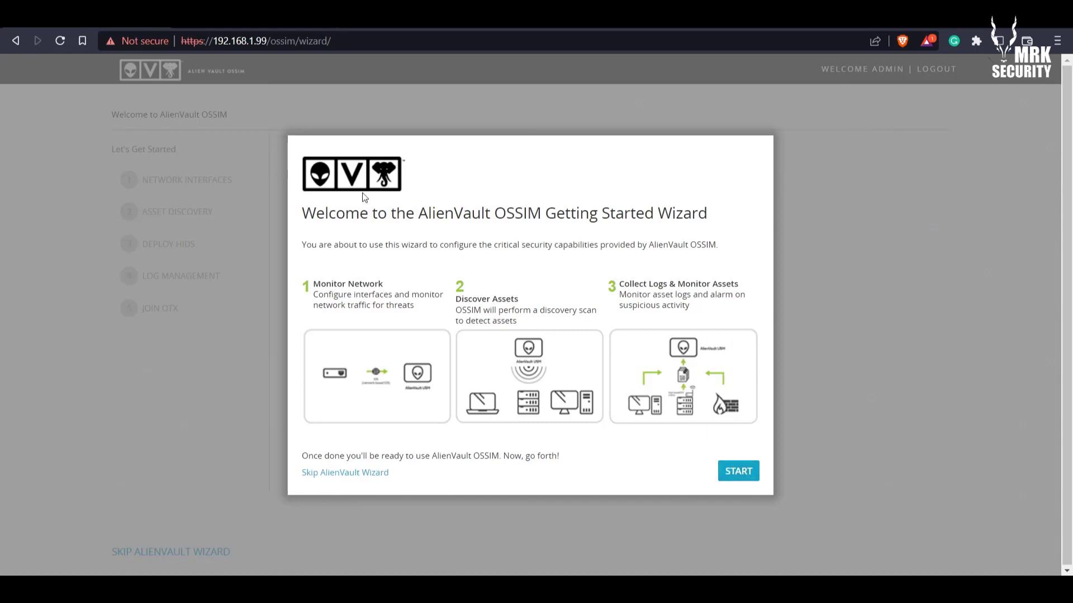
Start the wizard, review eth0's IP while keeping it as Management, and continue to asset discovery
{"action": "left_click", "coordinate": [752, 472]}
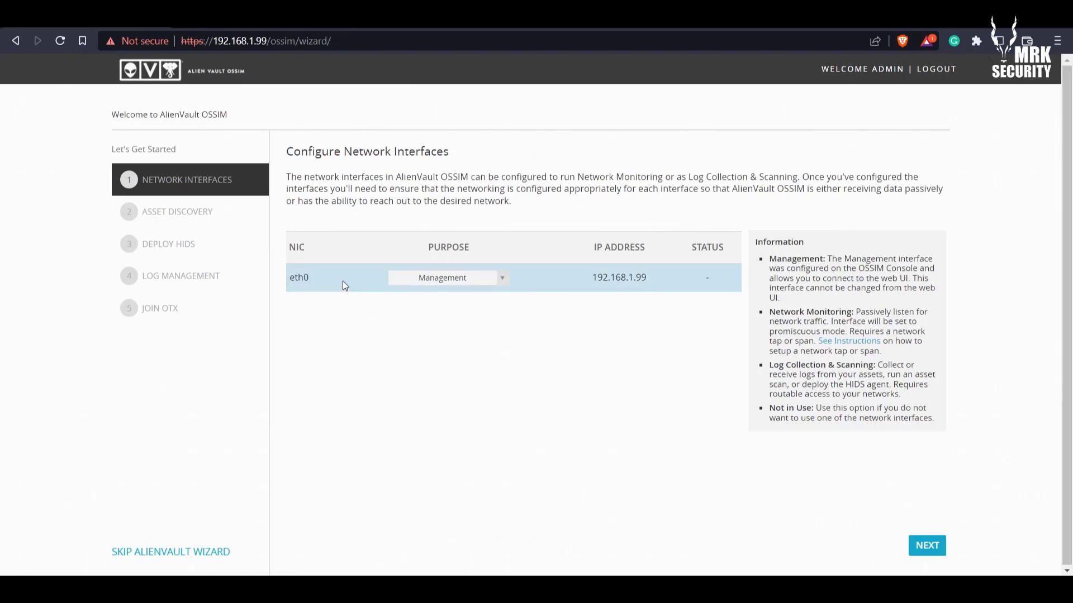
{"action": "left_click_drag", "start_coordinate": [589, 277], "coordinate": [655, 276]}
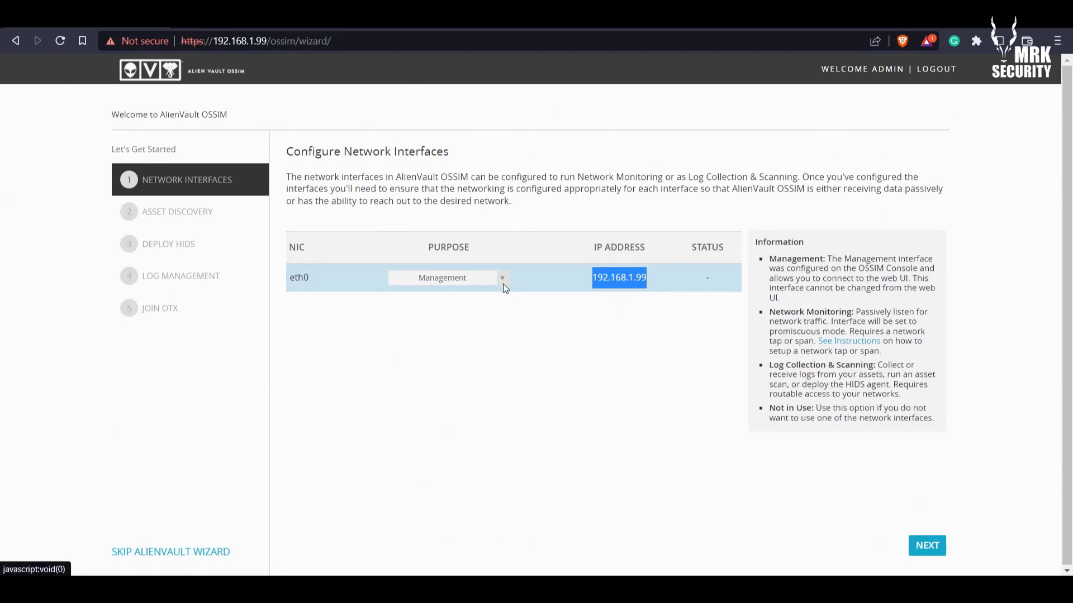
{"action": "left_click", "coordinate": [568, 292]}
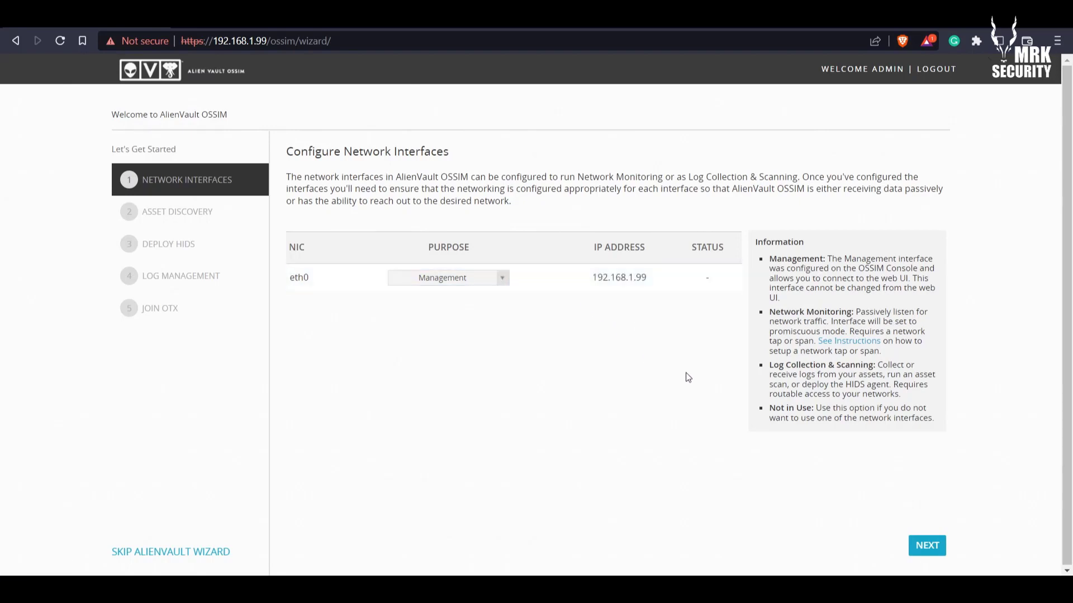
{"action": "left_click", "coordinate": [933, 551]}
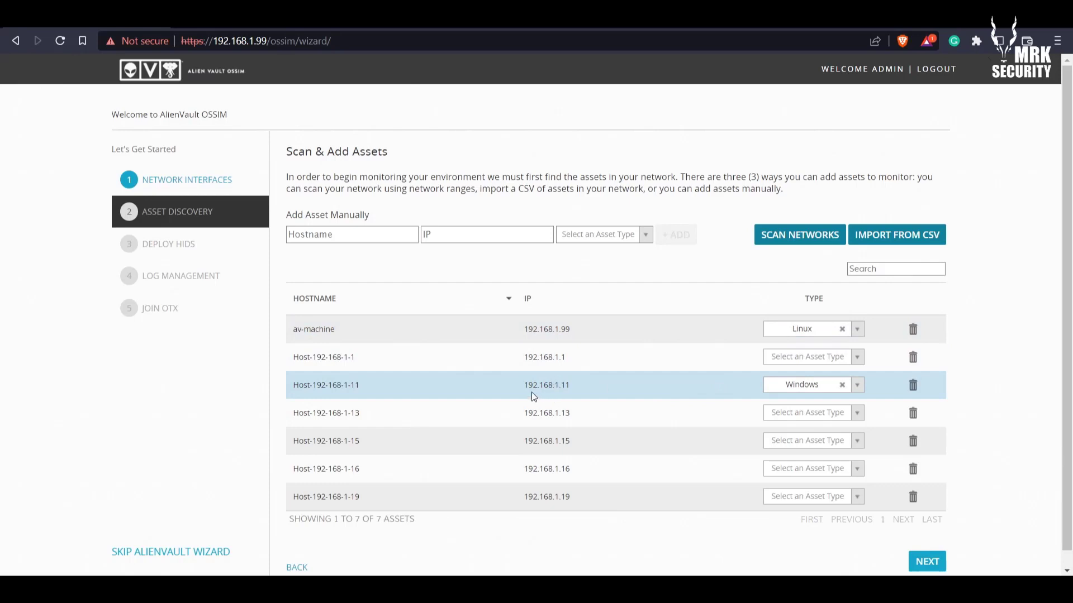
Review the asset table by highlighting the Windows host and av-machine IP addresses
{"action": "left_click_drag", "start_coordinate": [524, 385], "coordinate": [574, 387]}
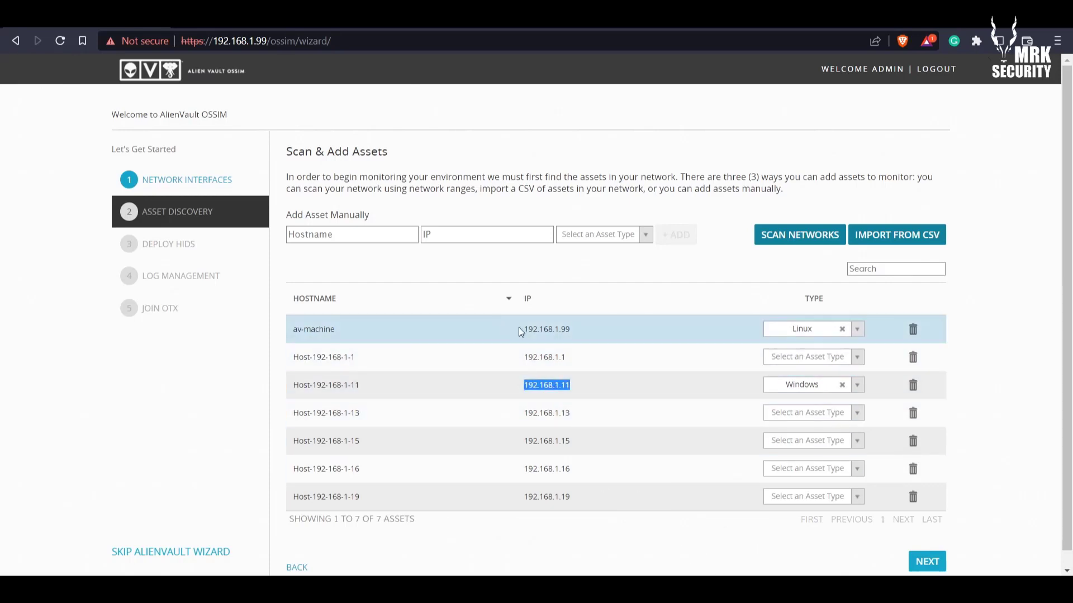
{"action": "left_click_drag", "start_coordinate": [523, 329], "coordinate": [569, 333]}
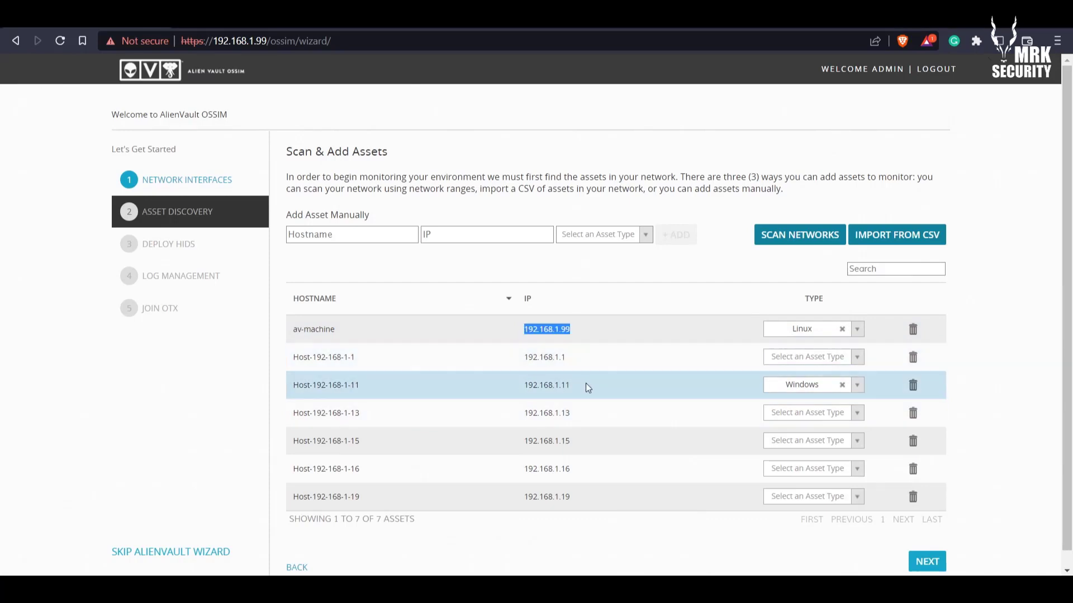
{"action": "left_click", "coordinate": [603, 386]}
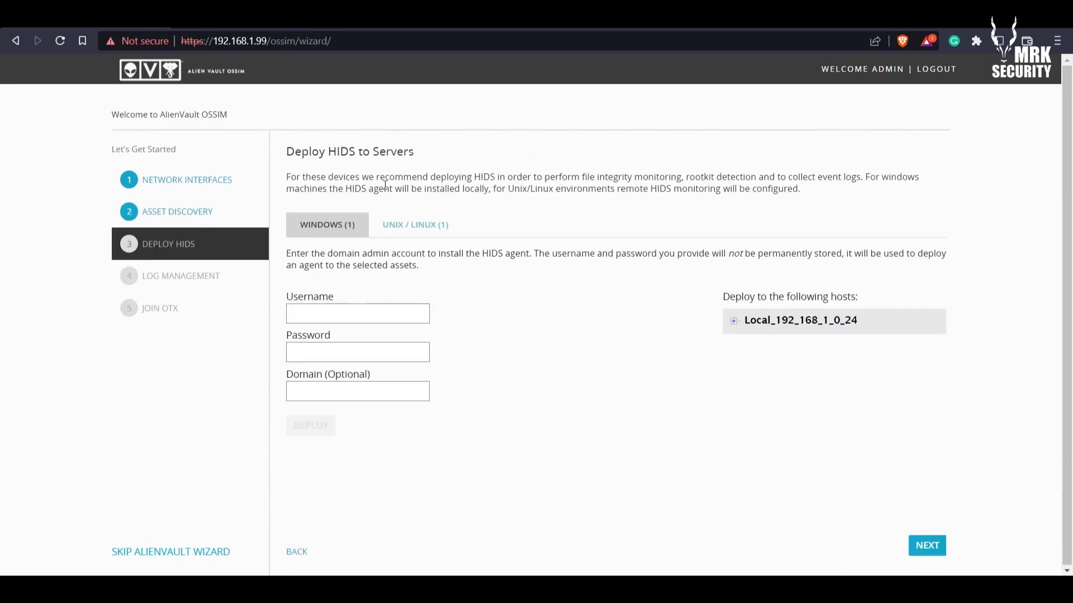
Highlight 'HIDS' in the Deploy HIDS step heading, then clear the highlight
{"action": "left_click_drag", "start_coordinate": [331, 150], "coordinate": [374, 153]}
{"action": "left_click", "coordinate": [376, 150]}
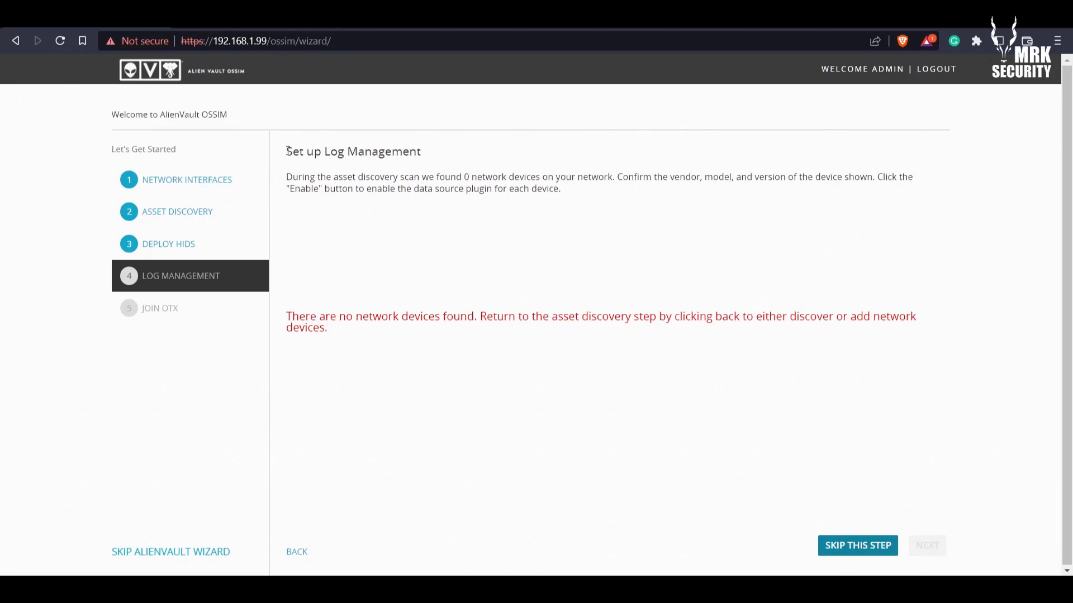
Review the Log Management no-devices-found warning and skip the Log Management step
{"action": "left_click_drag", "start_coordinate": [288, 150], "coordinate": [434, 161]}
{"action": "left_click", "coordinate": [434, 162]}
{"action": "left_click_drag", "start_coordinate": [286, 316], "coordinate": [340, 335]}
{"action": "left_click", "coordinate": [339, 336]}
{"action": "left_click_drag", "start_coordinate": [288, 311], "coordinate": [326, 330]}
{"action": "left_click", "coordinate": [326, 330]}
{"action": "left_click", "coordinate": [863, 553]}
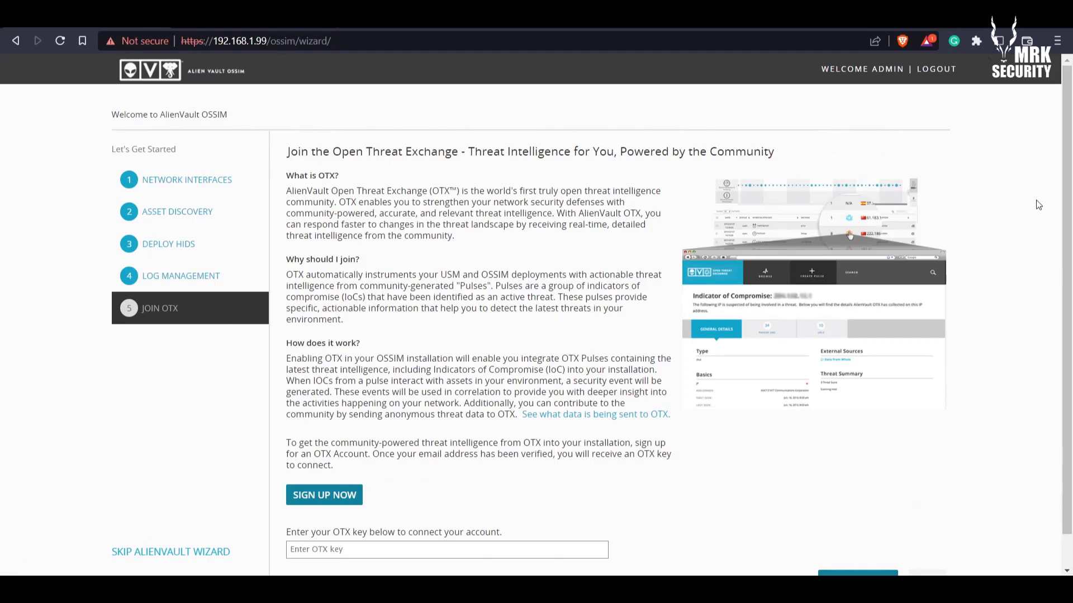
Look over the Join OTX page, then enter the search 'alien vault otx' in a new tab
{"action": "scroll", "coordinate": [1070, 223], "scroll_direction": "down", "scroll_amount": 1}
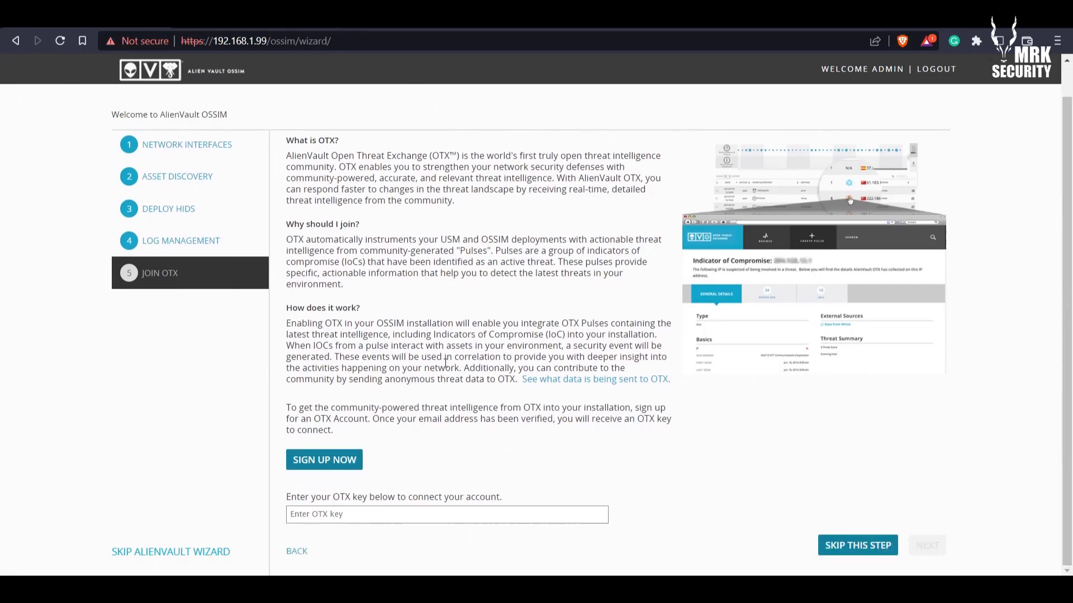
{"action": "scroll", "coordinate": [1057, 290], "scroll_direction": "up", "scroll_amount": 1}
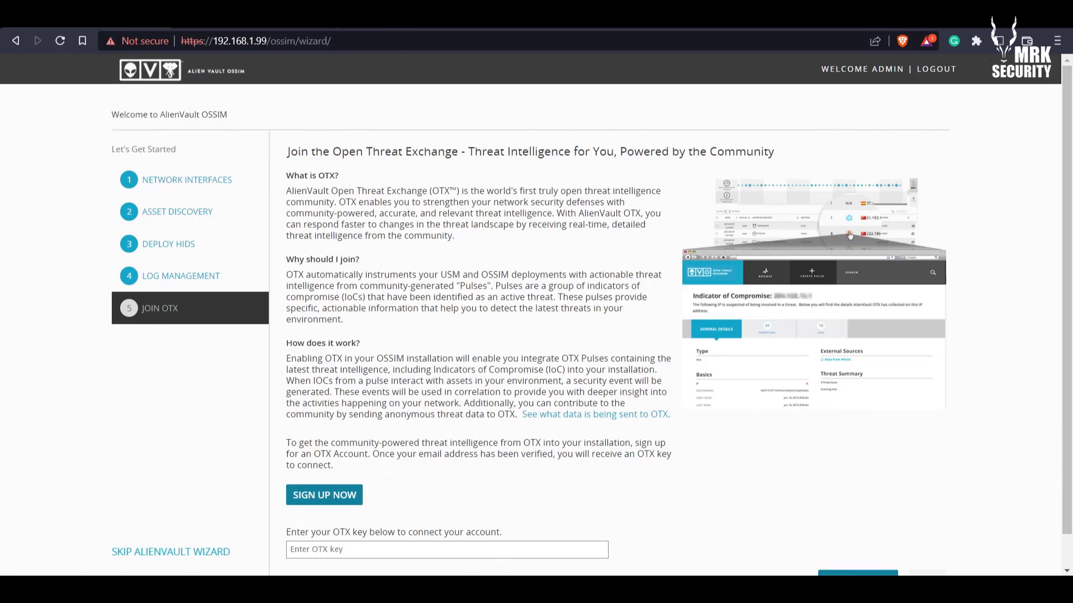
{"action": "key", "text": "ctrl+t"}
{"action": "type", "text": "al"}
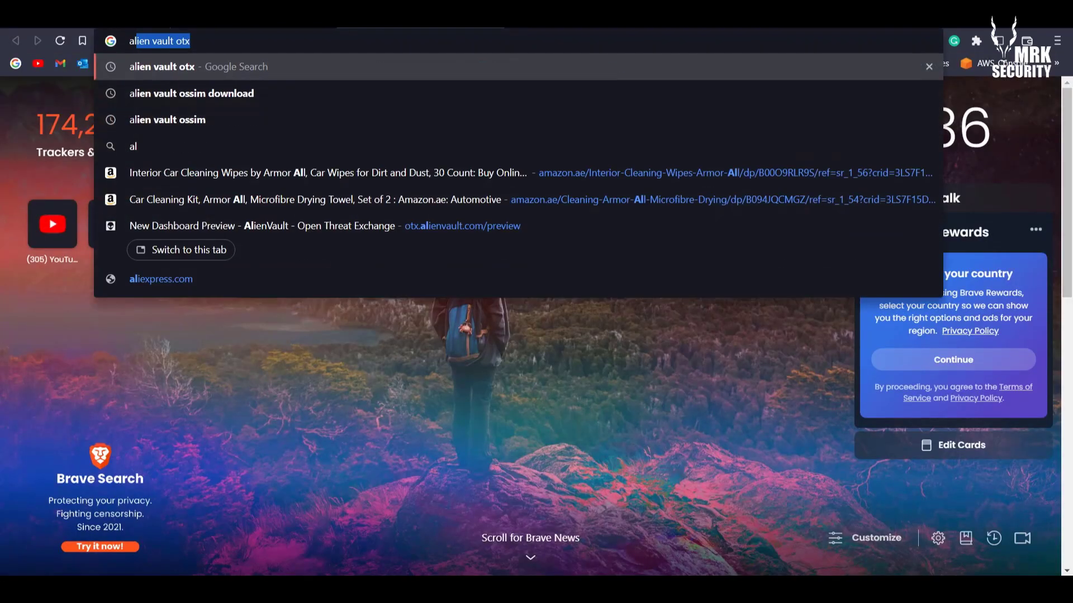
{"action": "type", "text": "ien vault ot"}
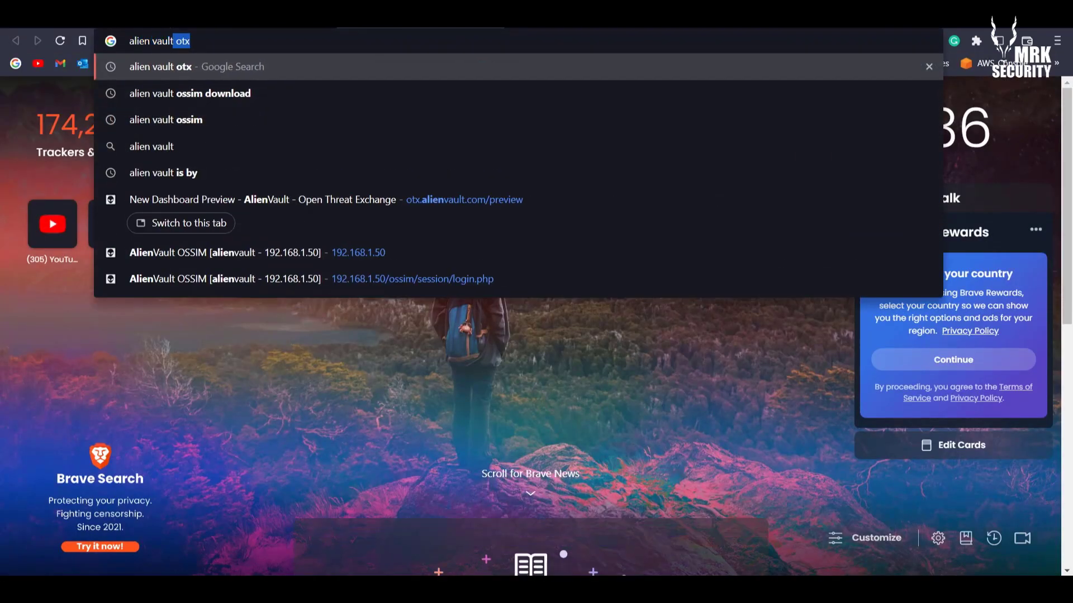
{"action": "type", "text": "x"}
Search for AlienVault OTX and go to its DirectConnect API page on otx.alienvault.com
{"action": "key", "text": "Return"}
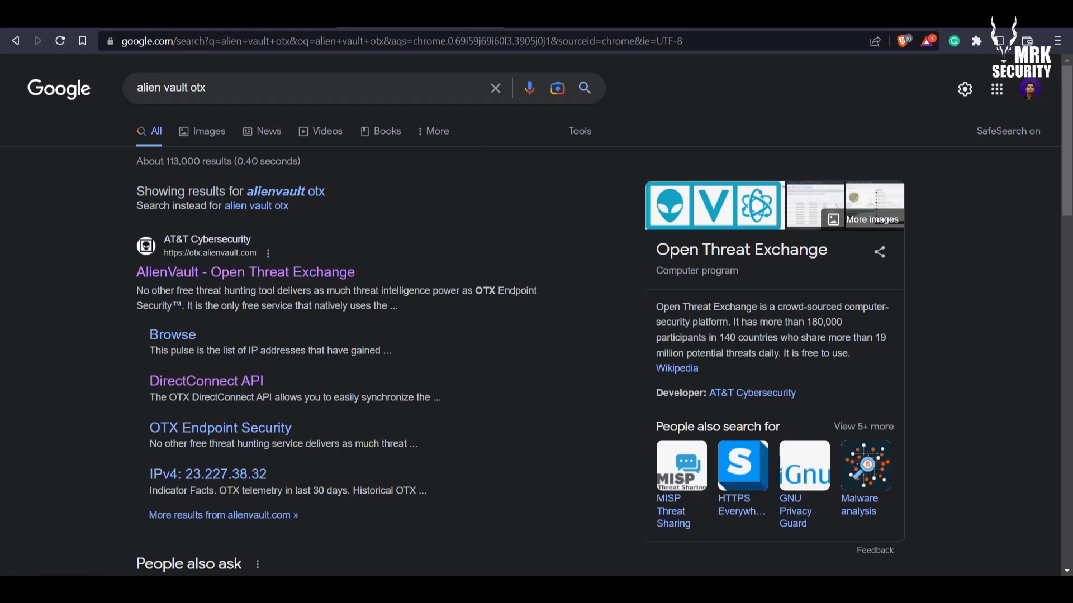
{"action": "left_click", "coordinate": [495, 16]}
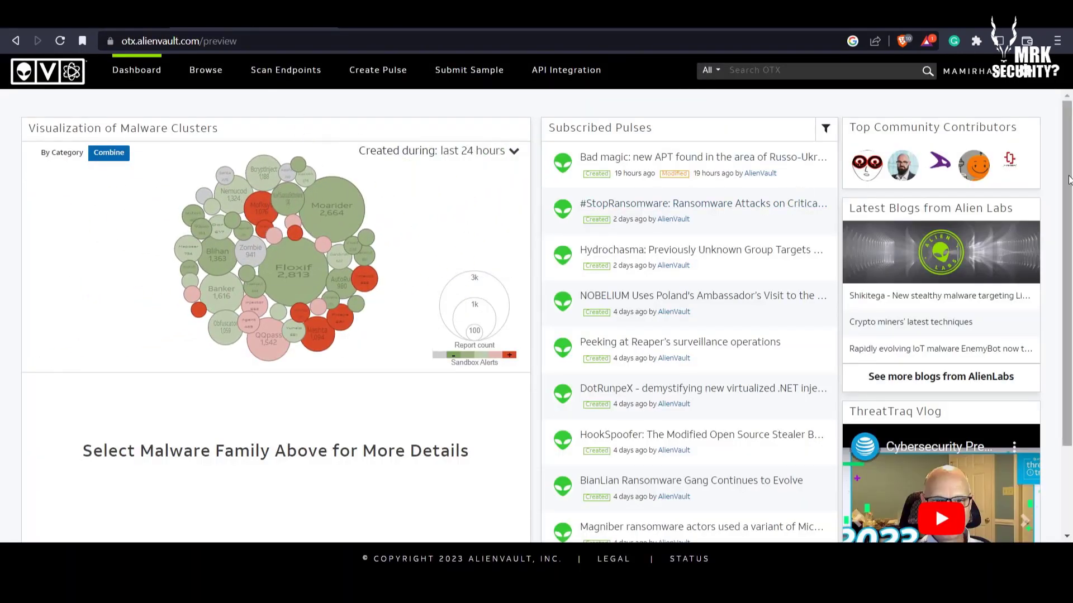
{"action": "left_click", "coordinate": [566, 70]}
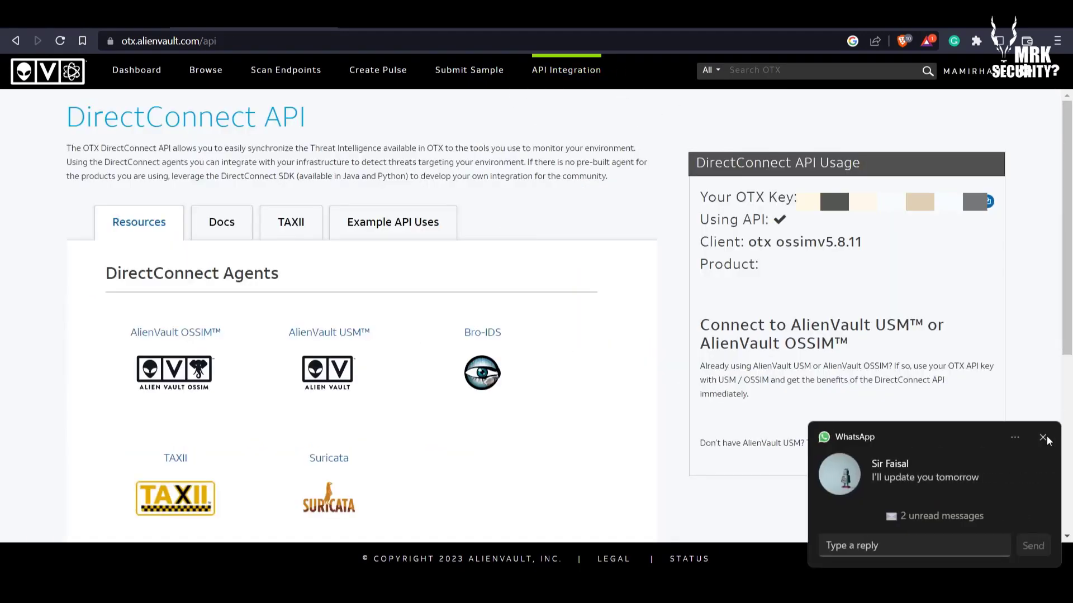
Copy the account's OTX key and return to the OSSIM Join OTX tab
{"action": "left_click", "coordinate": [1043, 438]}
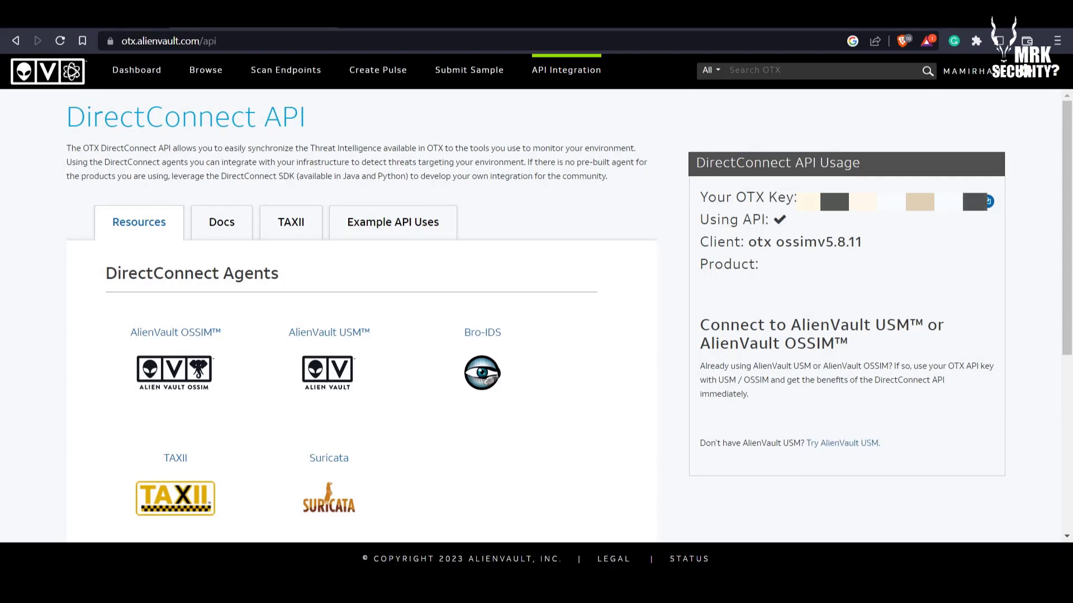
{"action": "left_click_drag", "start_coordinate": [799, 201], "coordinate": [935, 203]}
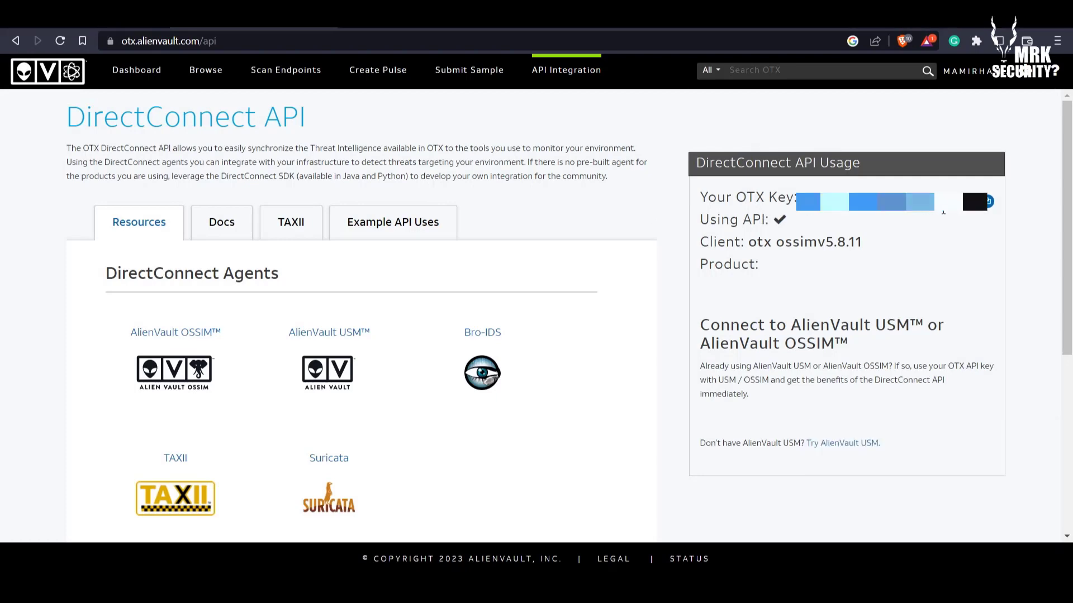
{"action": "left_click", "coordinate": [989, 204]}
{"action": "left_click", "coordinate": [111, 16]}
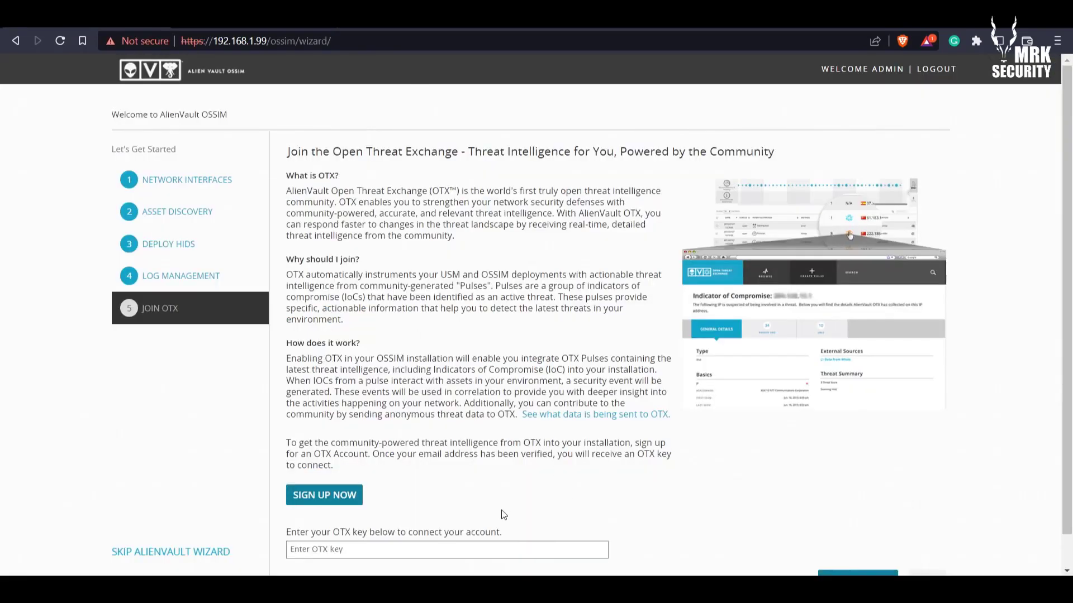
Fill the OTX key field with the copied key from the field's suggestions
{"action": "left_click", "coordinate": [492, 549]}
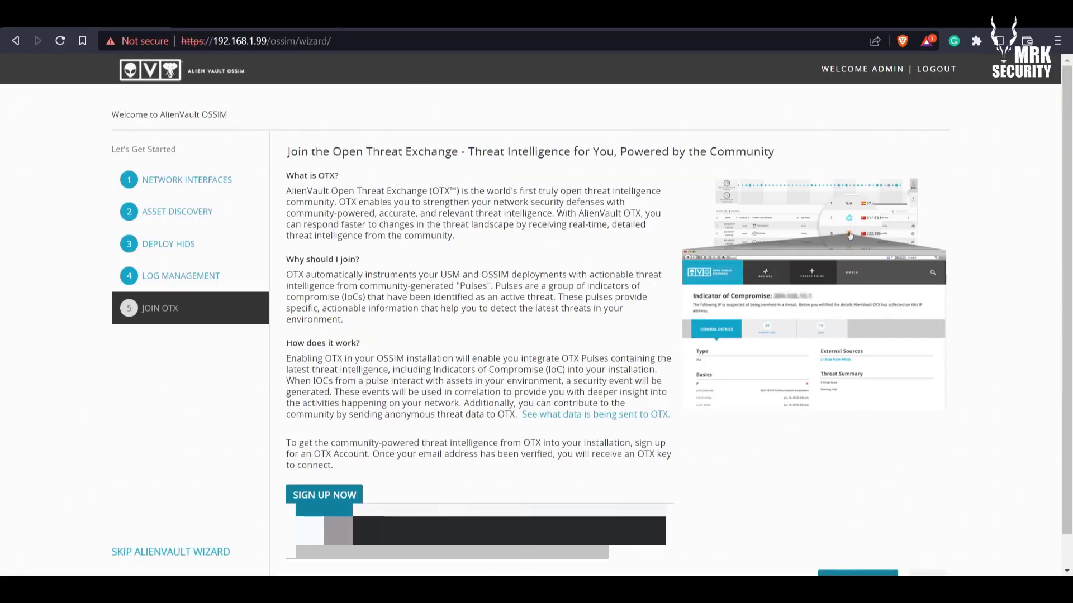
{"action": "left_click", "coordinate": [481, 531]}
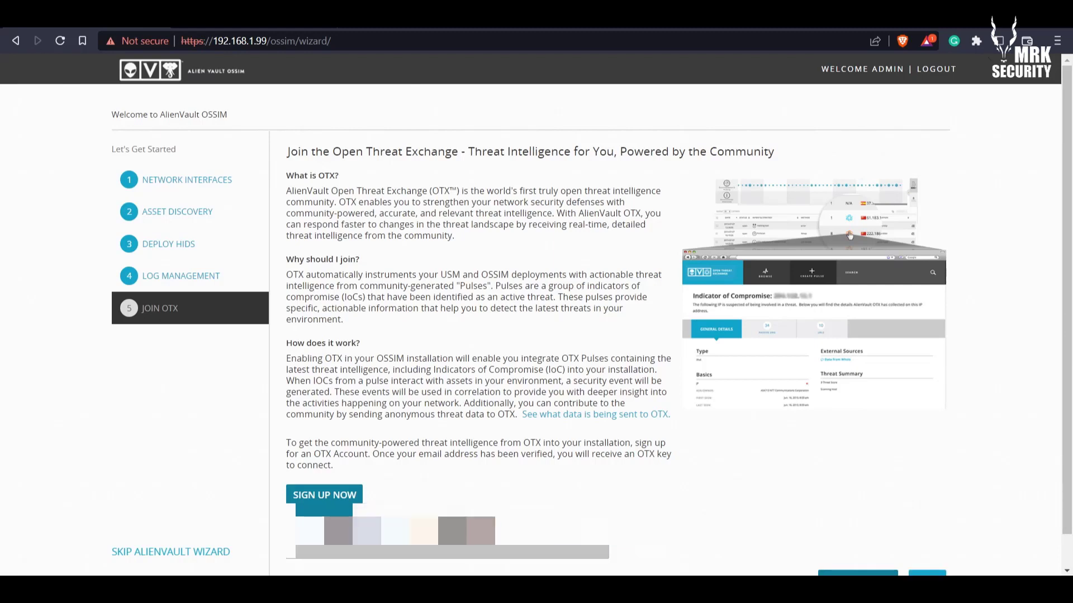
{"action": "scroll", "coordinate": [1068, 303], "scroll_direction": "down", "scroll_amount": 1}
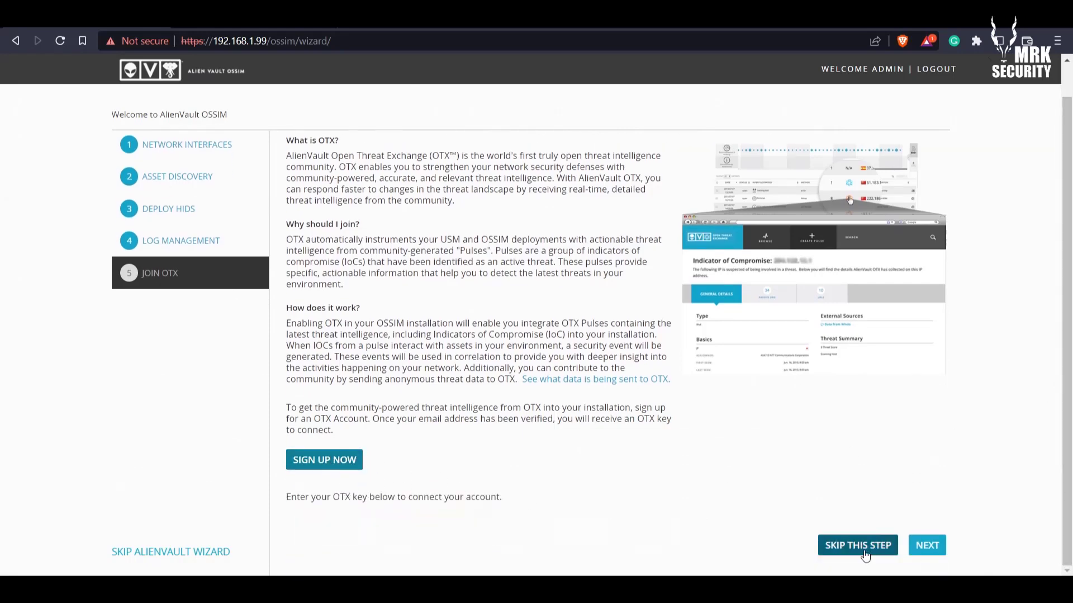
Submit the key, finish the wizard, and choose Explore AlienVault OSSIM in the Congratulations dialog
{"action": "left_click", "coordinate": [922, 547]}
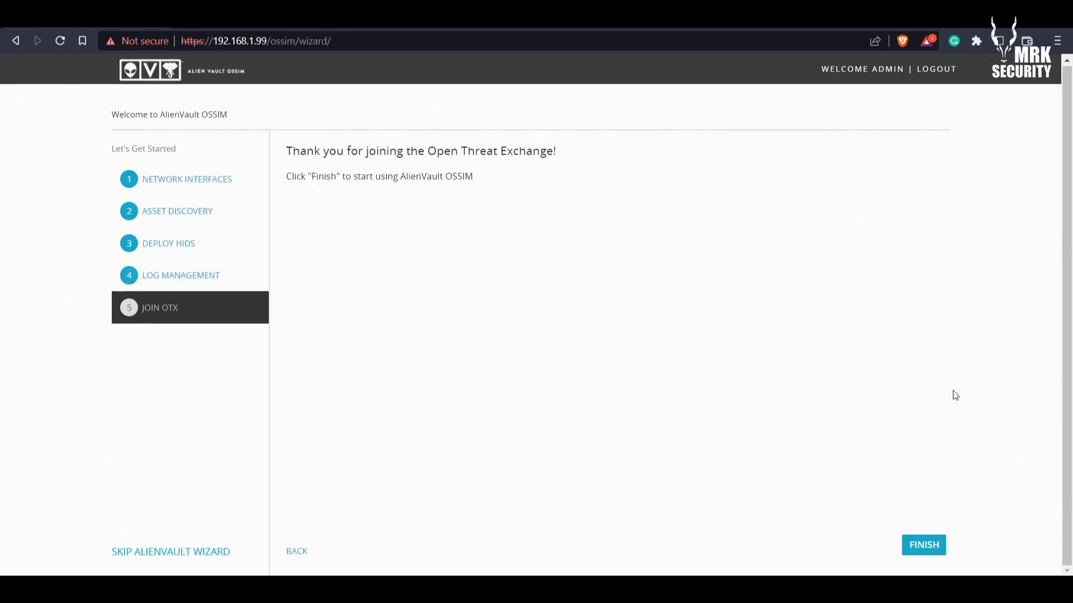
{"action": "left_click", "coordinate": [913, 551]}
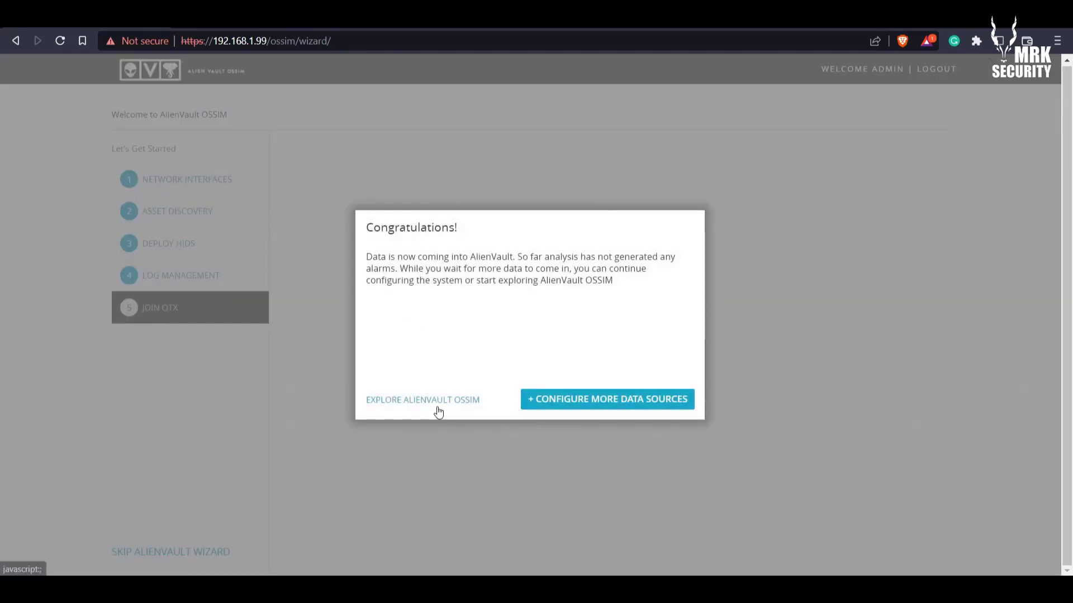
{"action": "left_click", "coordinate": [438, 407]}
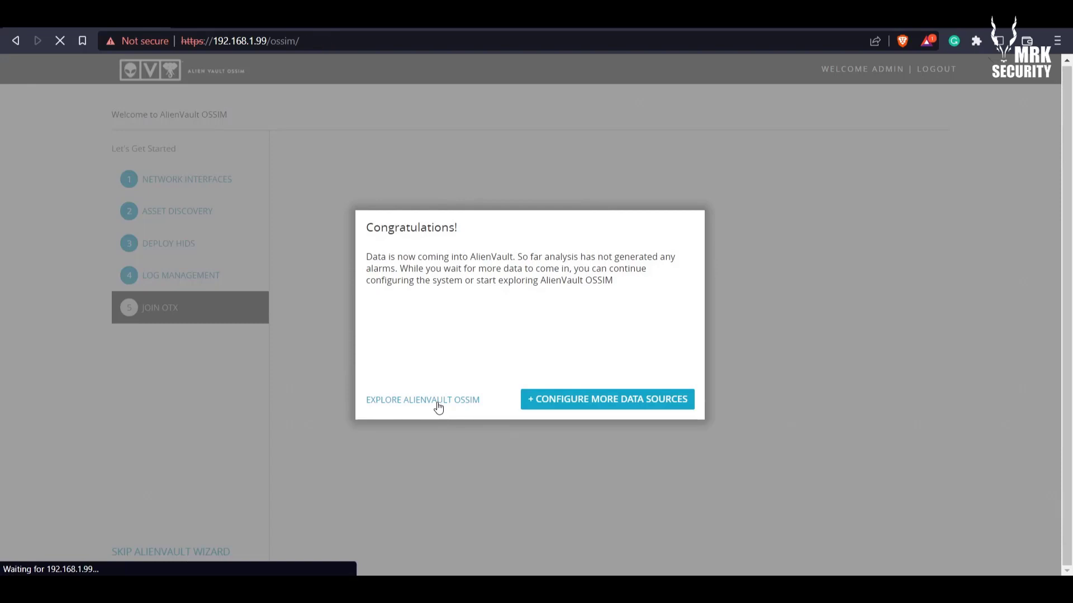